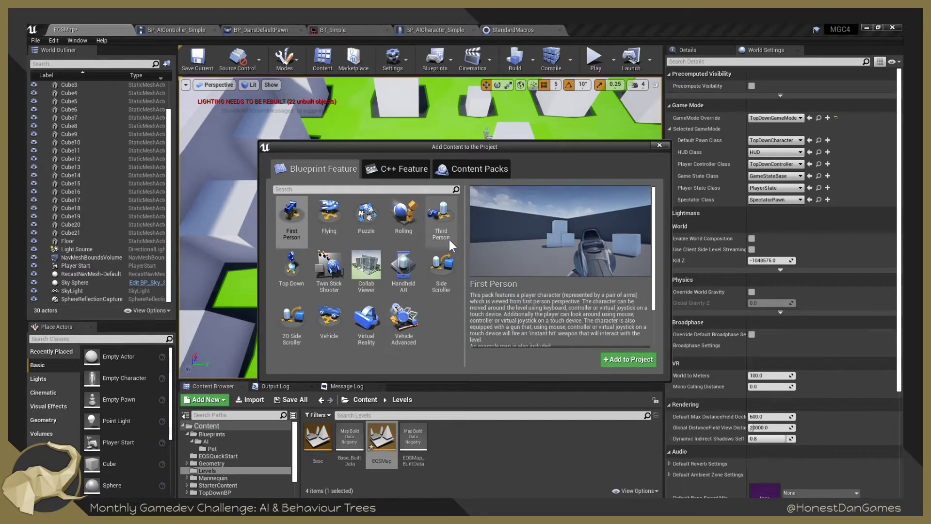
Dismiss the Add Content dialog without adding anything and select the TopDownBP folder in the root Content folder.
left_click(659, 145)
left_click(364, 400)
left_click(508, 436)
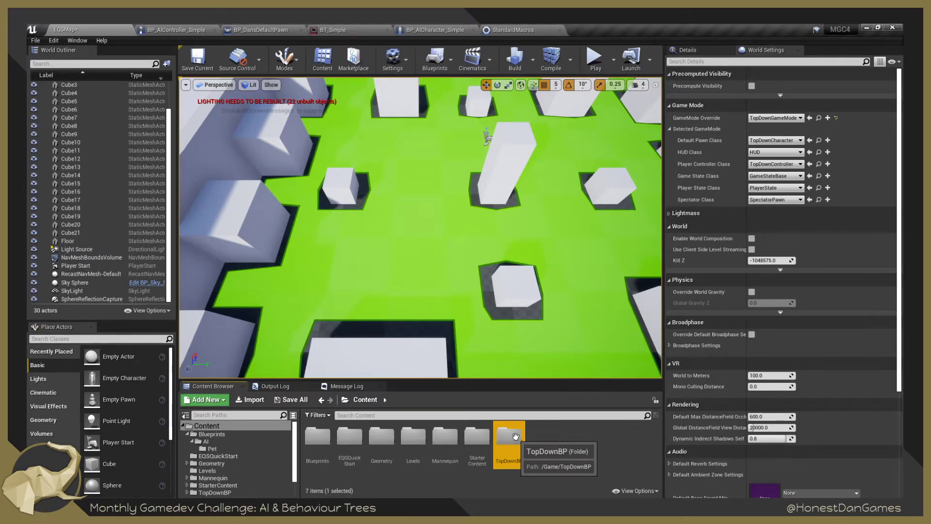
Examine the level's block layout from several angles and look through the EQSQuickStart folder before returning to the root Content folder.
right_click_drag(533, 316, 437, 245)
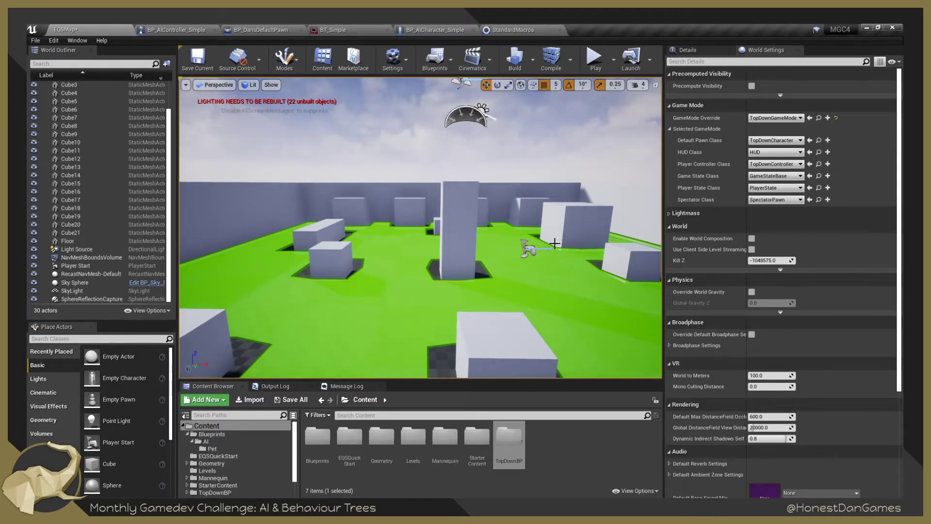
mouse_move(555, 243)
right_mouse_down()
mouse_move(546, 234)
mouse_move(555, 243)
right_mouse_up()
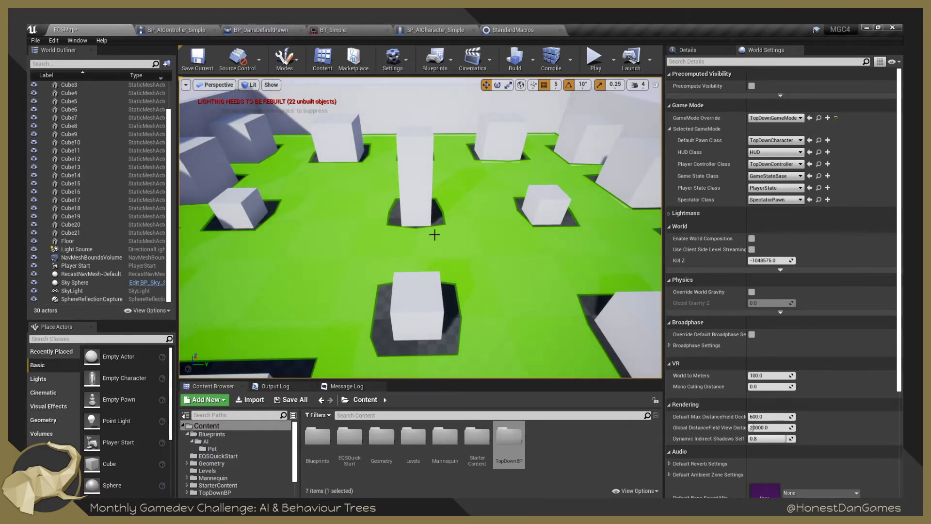
right_click_drag(435, 234, 400, 229)
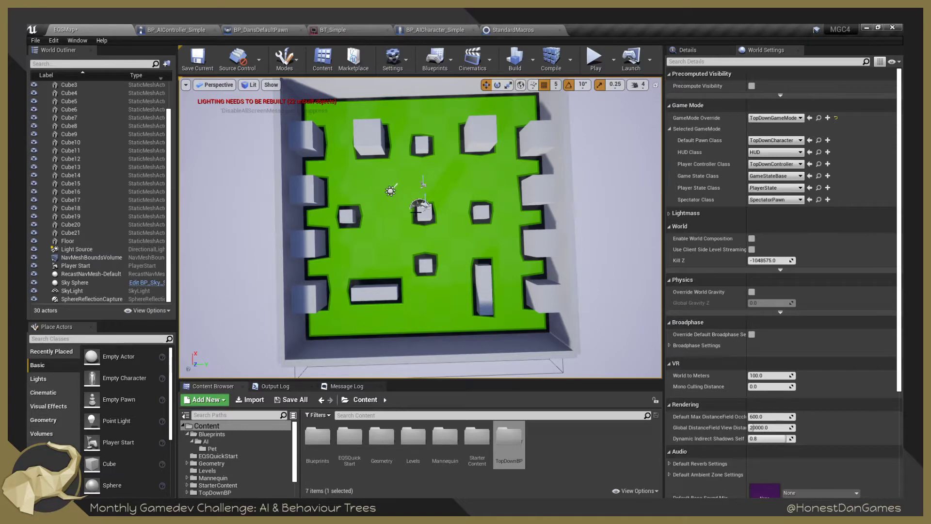
right_click_drag(482, 193, 257, 197)
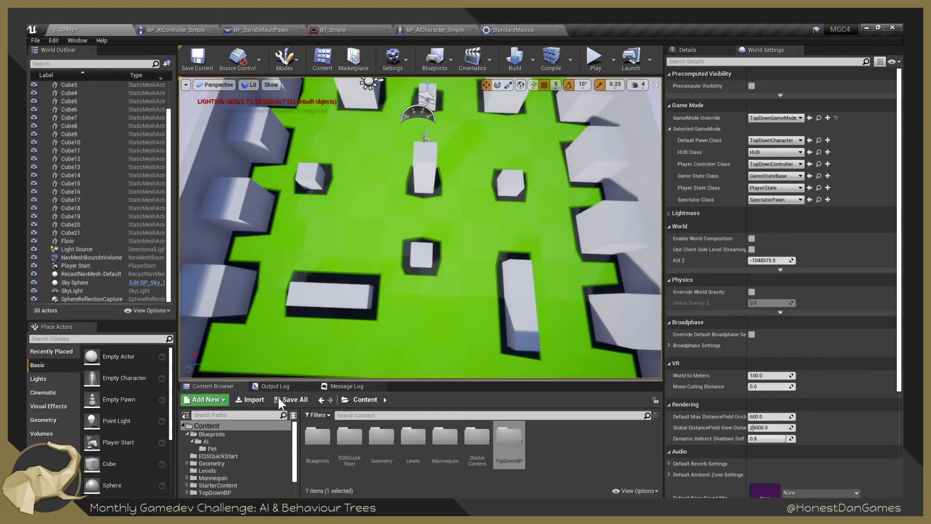
double_click(350, 436)
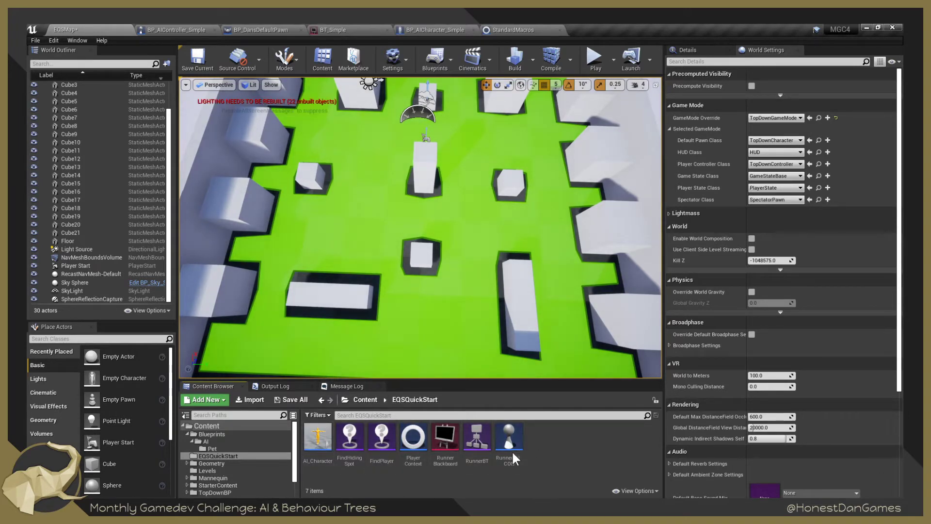
left_click(367, 401)
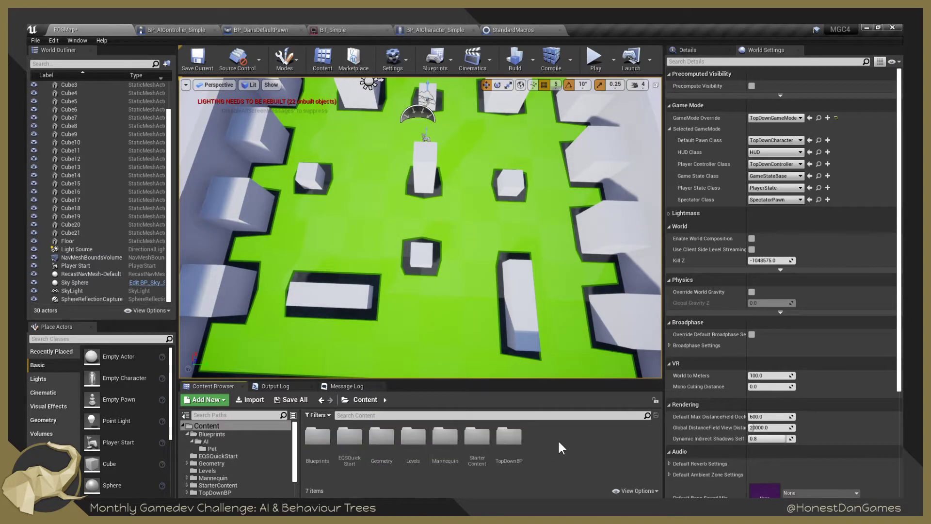
Create a folder named MGC4_EQS in the root Content folder and open it.
right_click(540, 442)
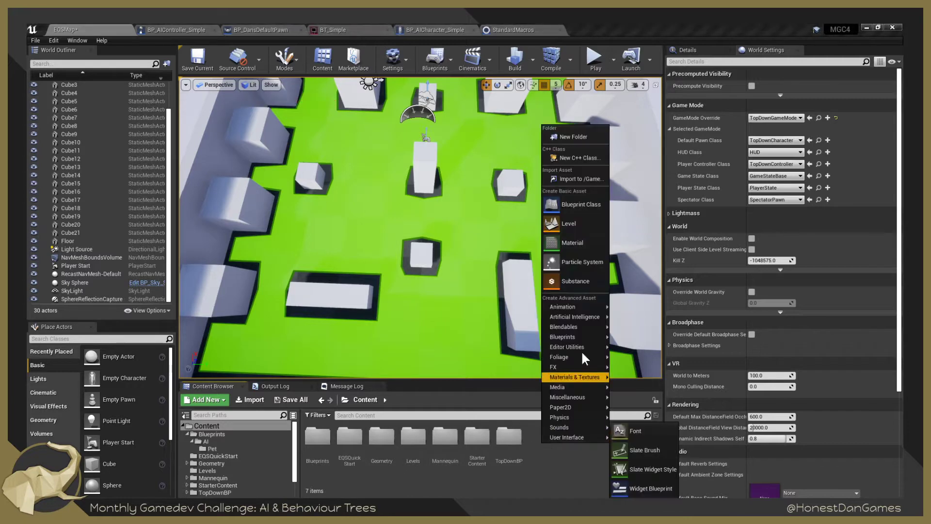
left_click(570, 137)
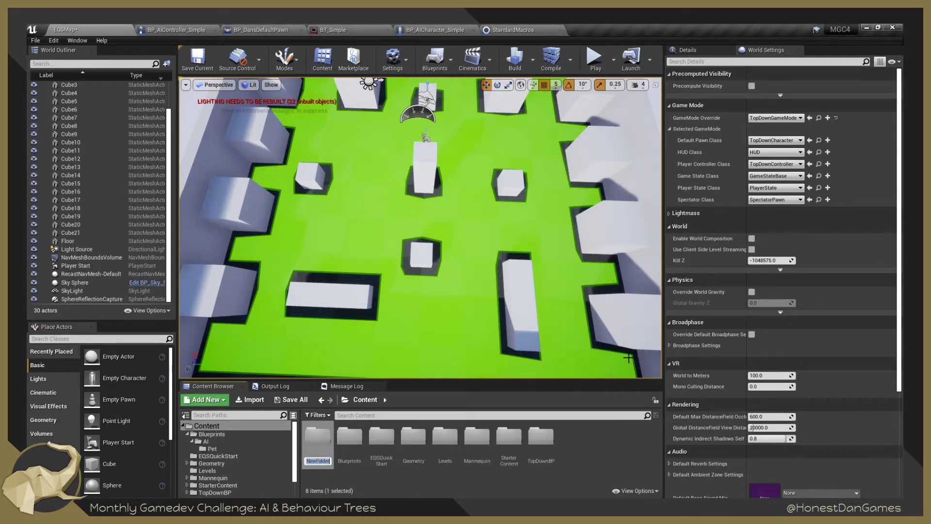
type("EQS")
key("BackSpace")
key("BackSpace")
key("BackSpace")
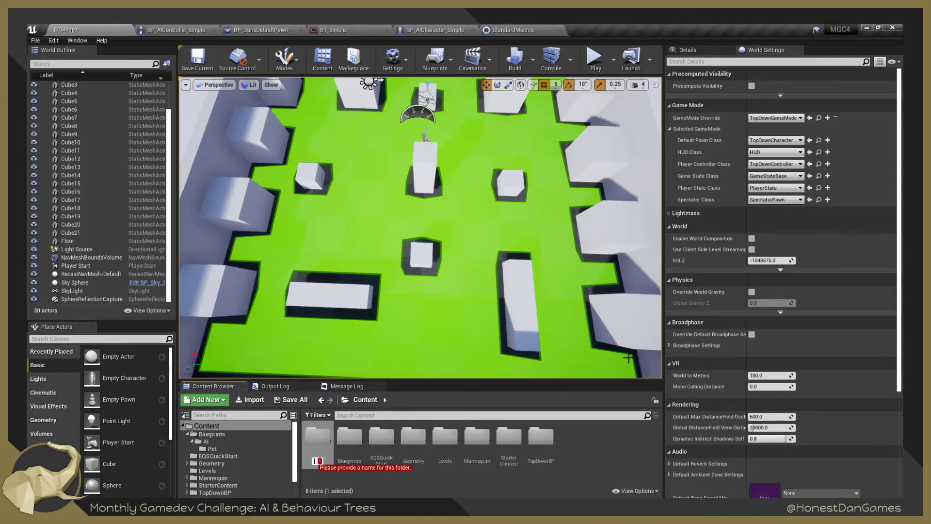
type("MG")
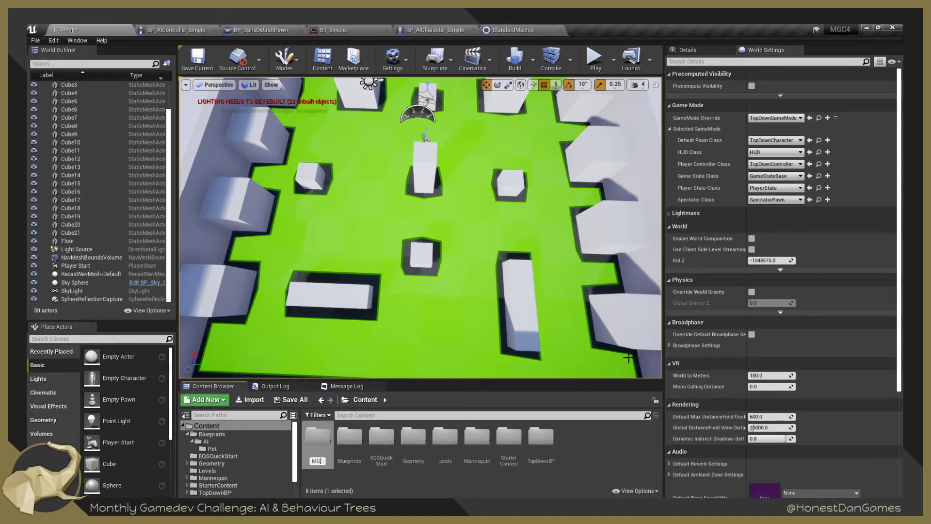
type("C4_EQS")
key("Return")
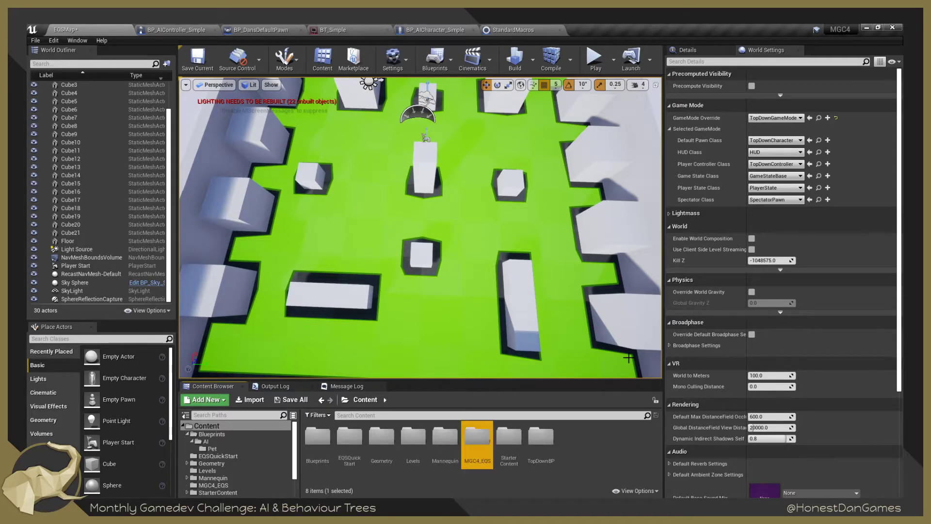
double_click(477, 440)
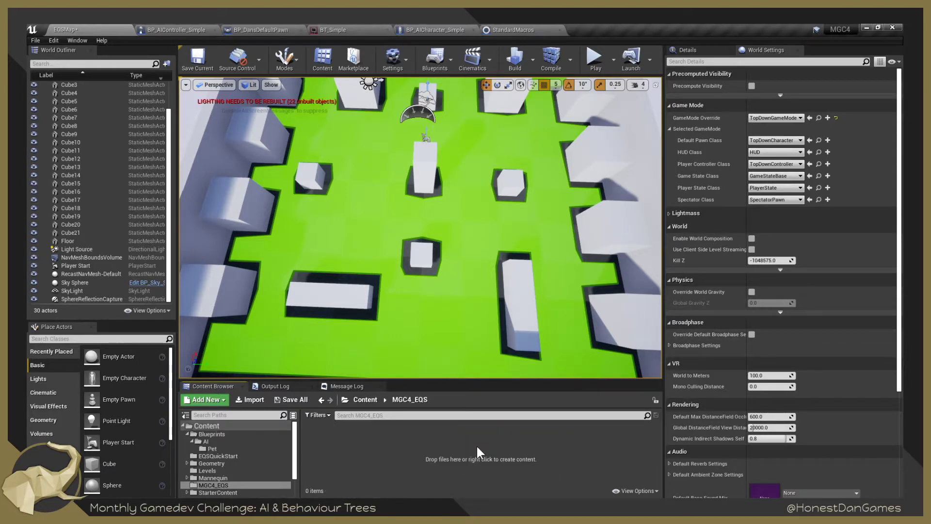
Set the level's GameMode Override to None in the world settings.
right_click_drag(429, 280, 414, 262)
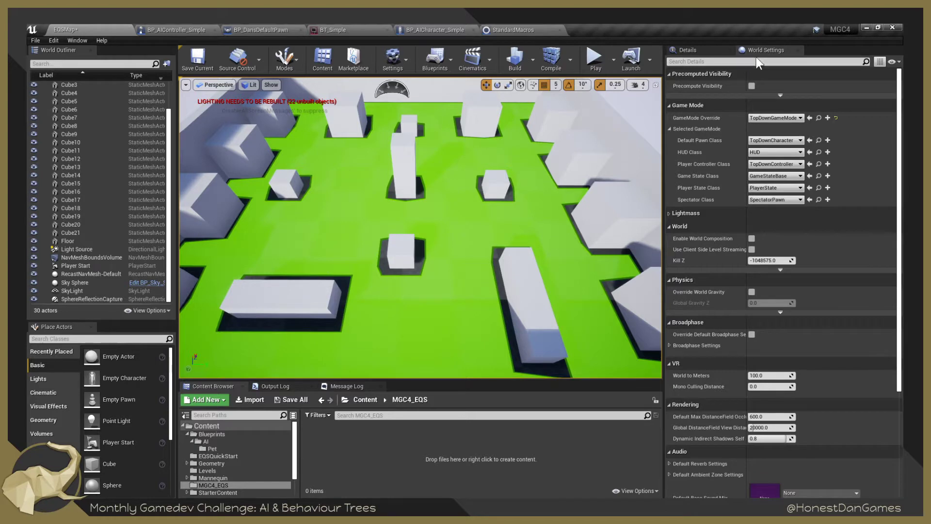
left_click(786, 118)
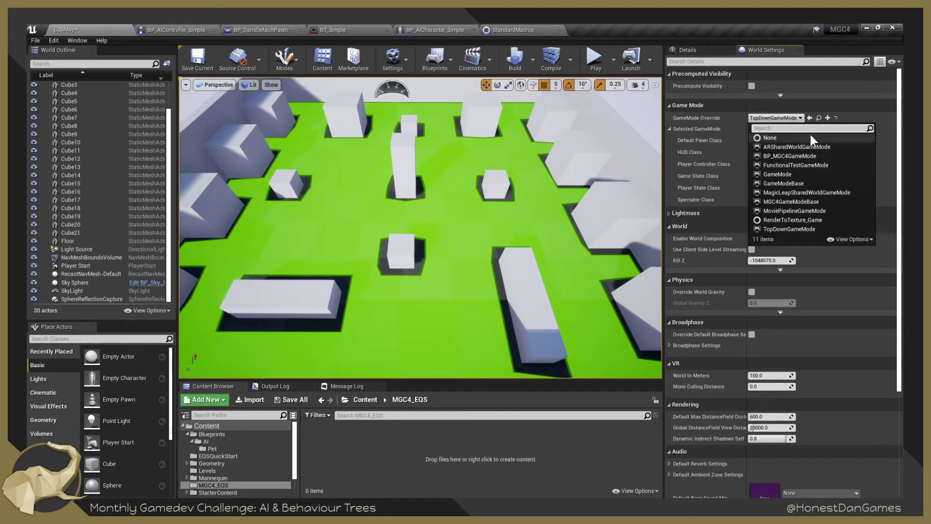
left_click(769, 138)
scroll(485, 106, "up", 5)
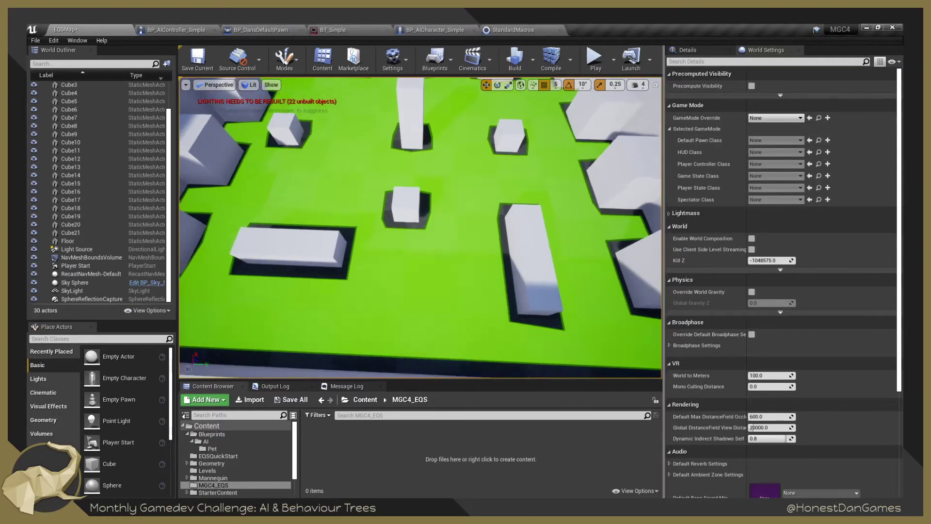
Play the level in the editor and select the spawned BP_DansDefaultPawn among the running level's actors.
left_click(596, 56)
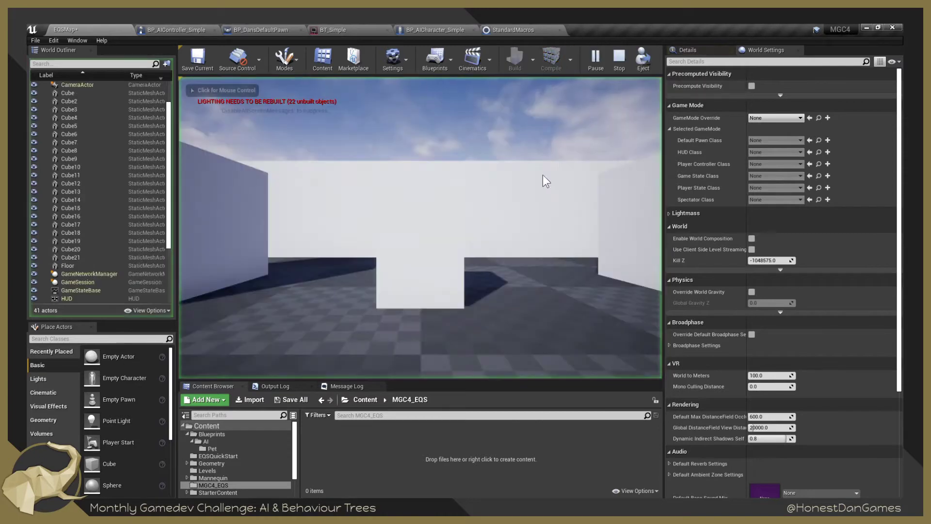
scroll(111, 194, "up", 2)
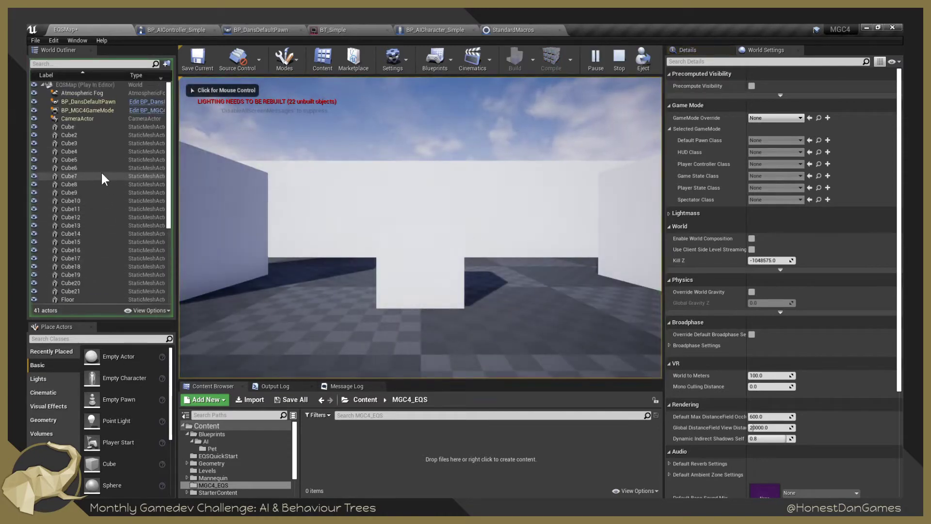
left_click(97, 101)
Fly the default pawn around the blocks to test its movement, and end the play session.
left_click(301, 175)
key("w")
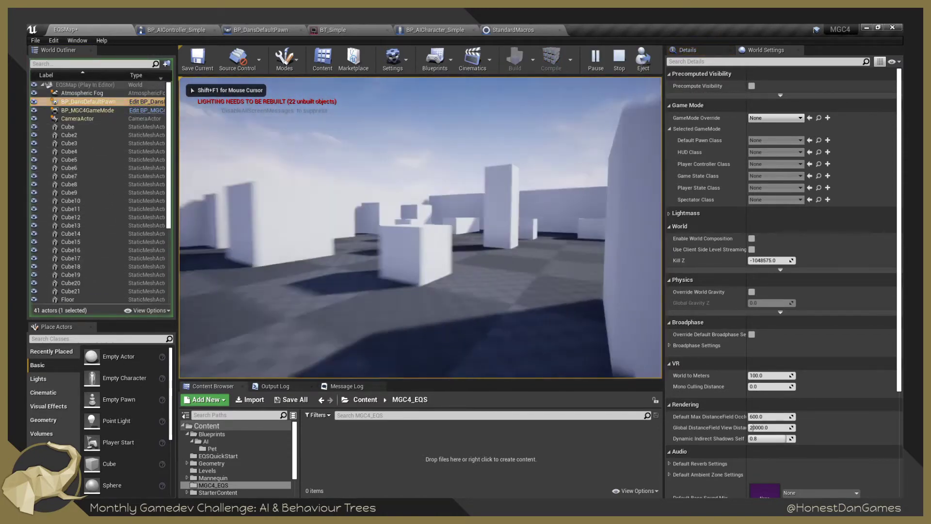
key("w")
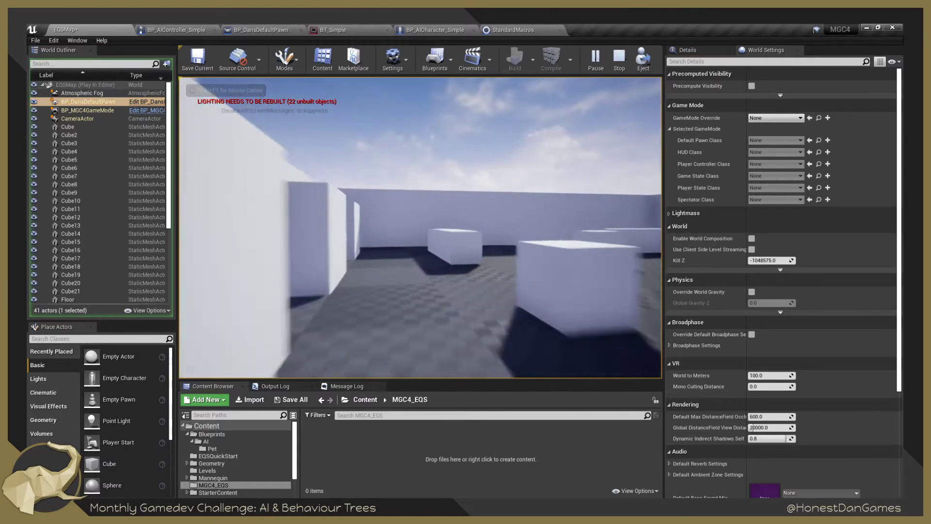
key("w")
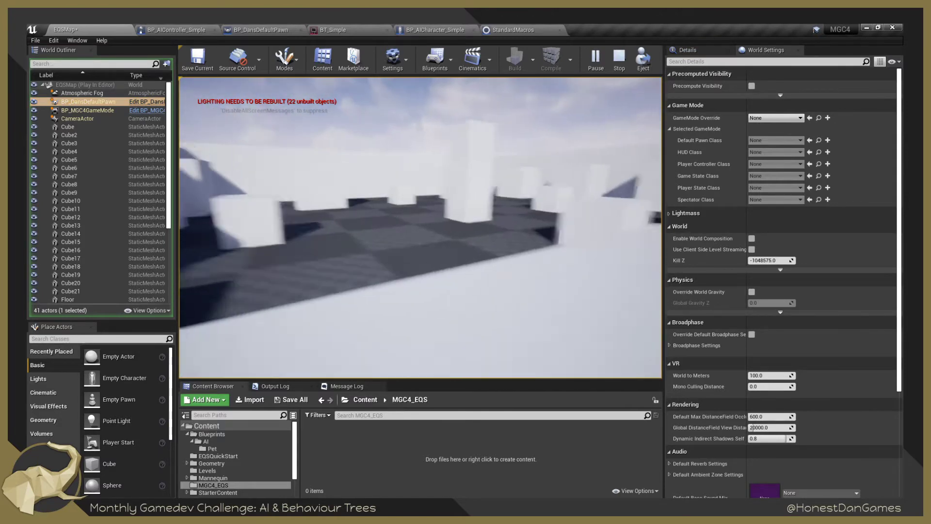
key("w")
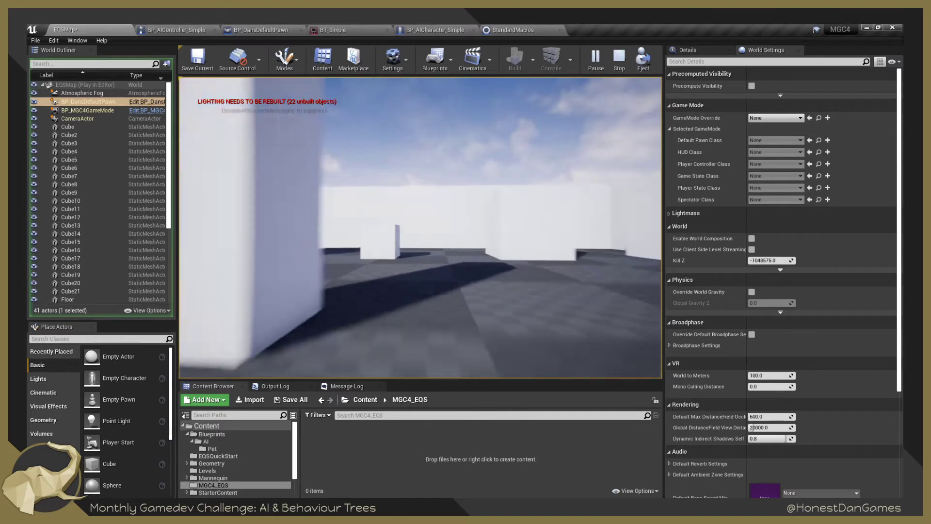
key("w")
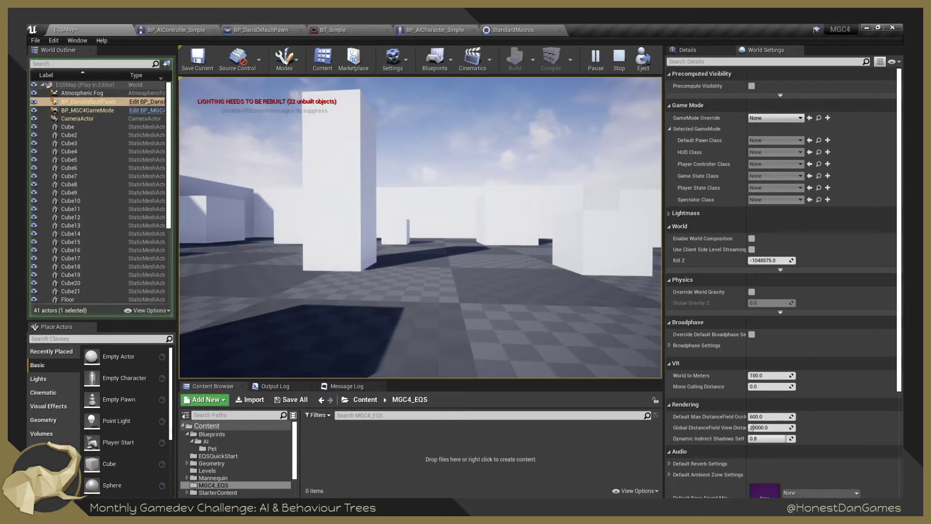
key("w")
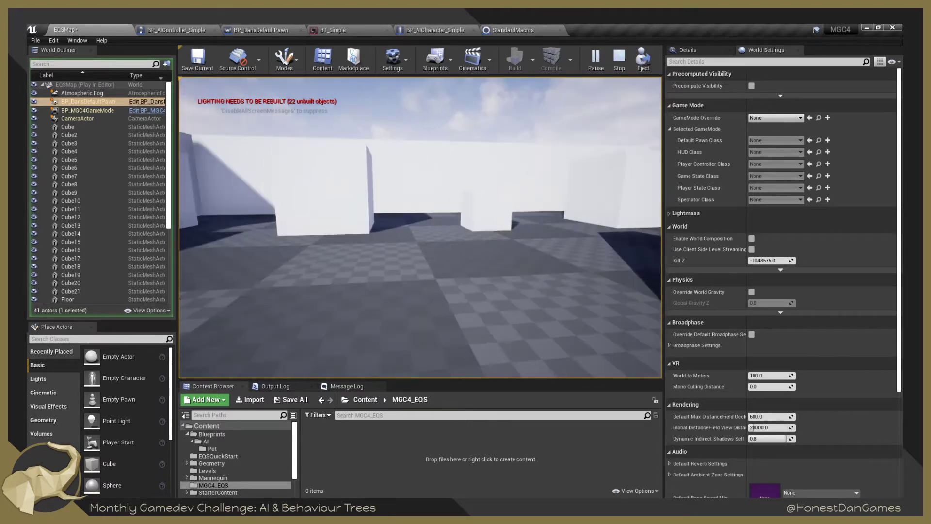
key("Escape")
right_click_drag(538, 254, 484, 247)
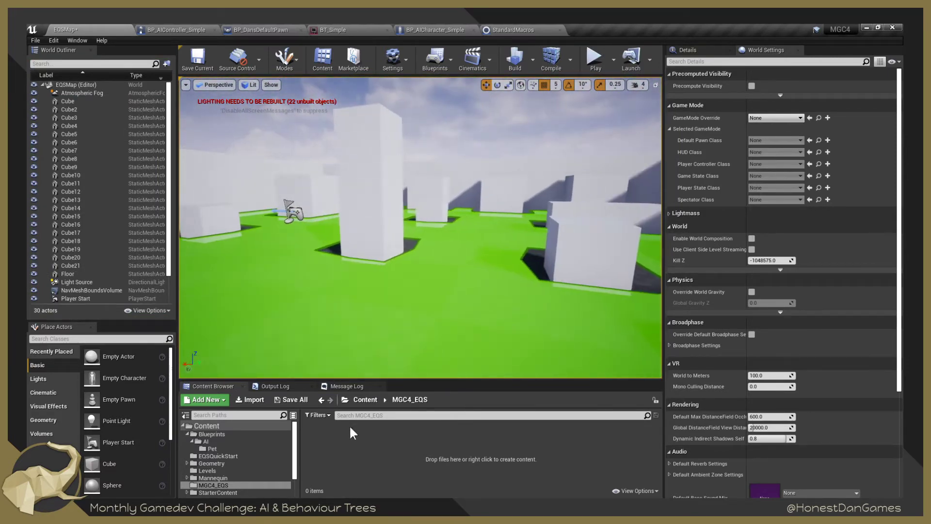
right_click(342, 453)
mouse_move(361, 438)
left_click(330, 459)
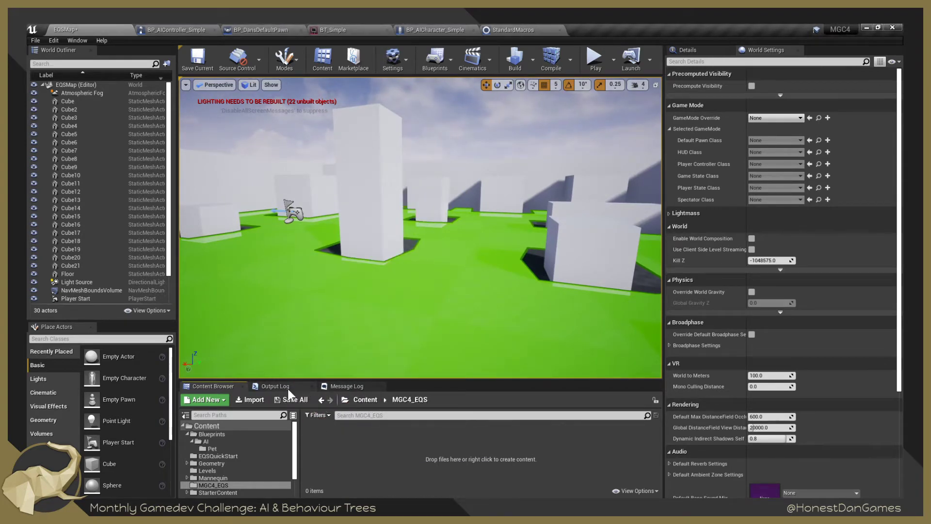
right_click(324, 434)
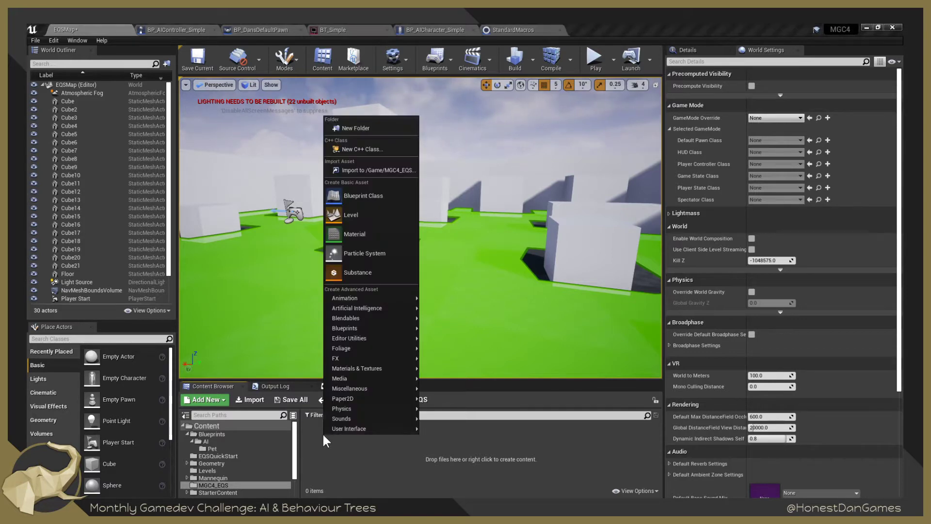
mouse_move(349, 429)
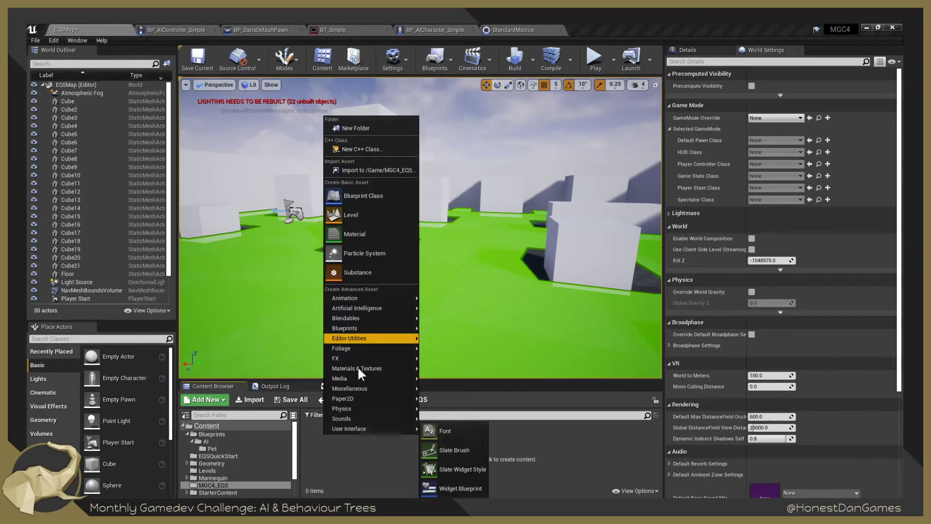
left_click(337, 481)
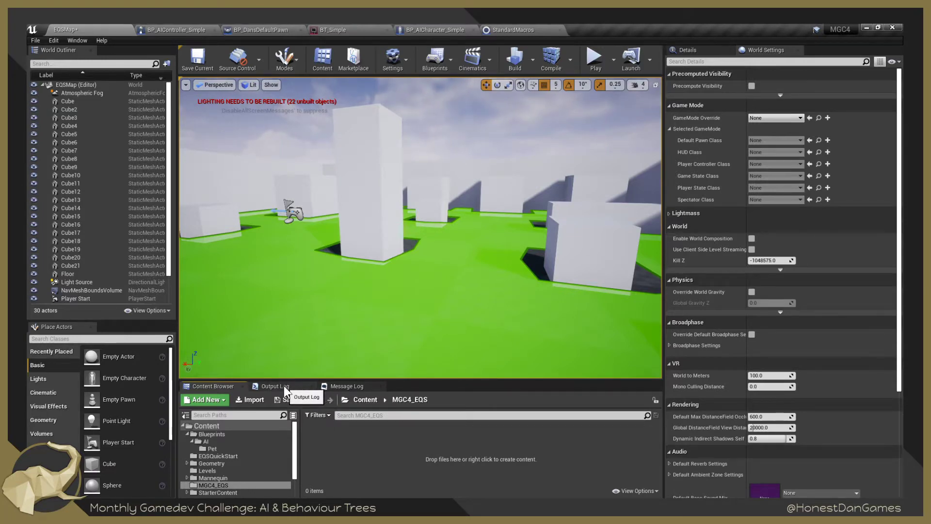
left_click(297, 400)
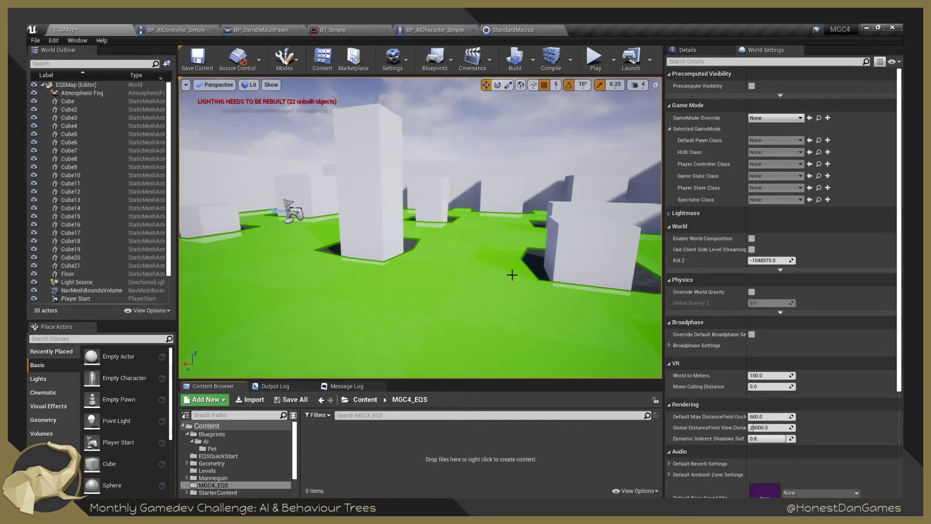
Search the placeable actors for "eqs".
right_click_drag(512, 275, 498, 294)
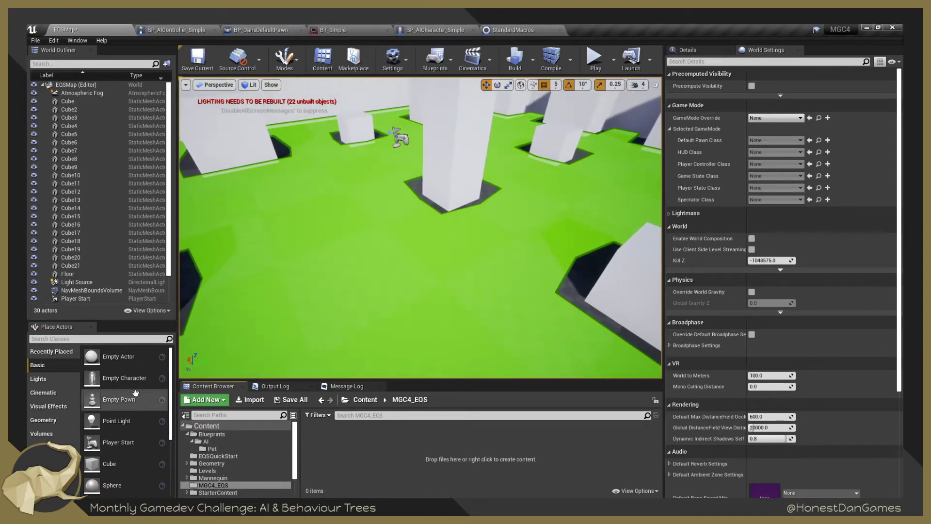
left_click(100, 339)
type("eqs")
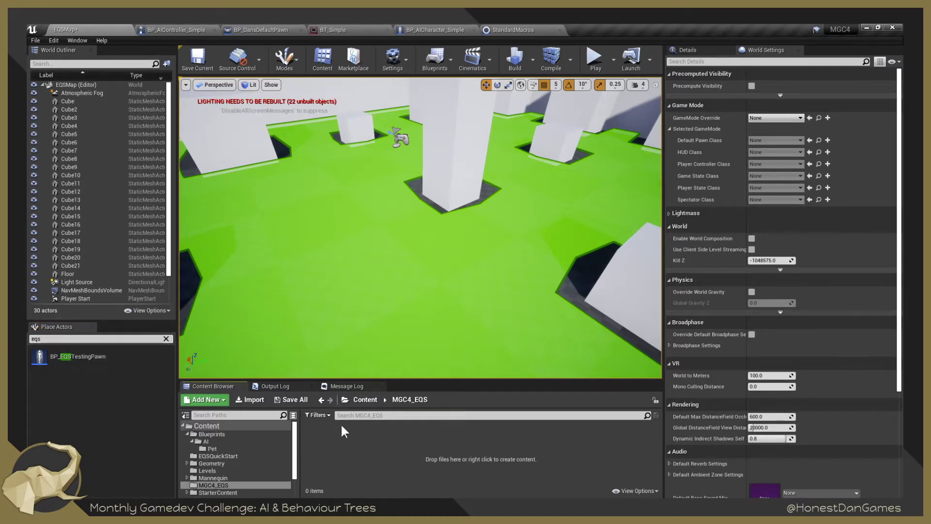
Create a Blueprint class with EQSTestingPawn as its parent in the MGC4_EQS folder.
right_click(317, 432)
left_click(315, 445)
right_click(315, 445)
left_click(393, 208)
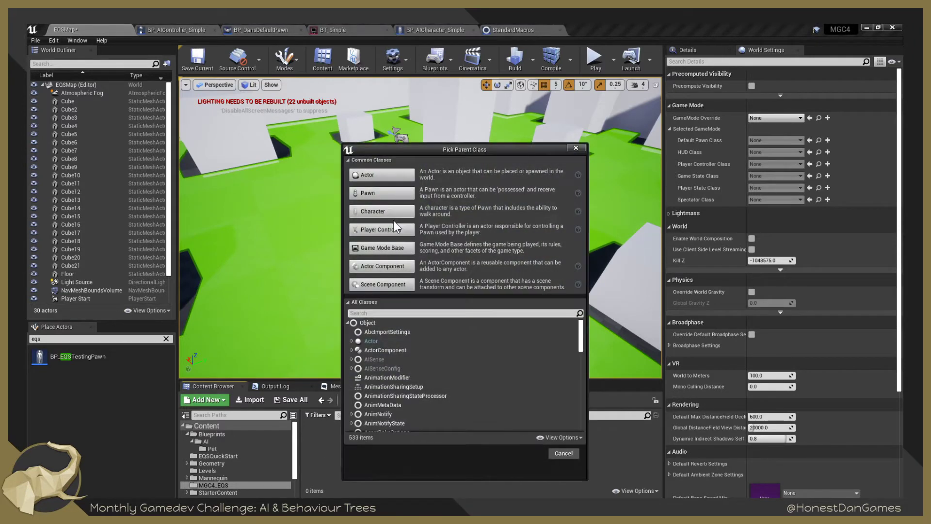
type("EQS")
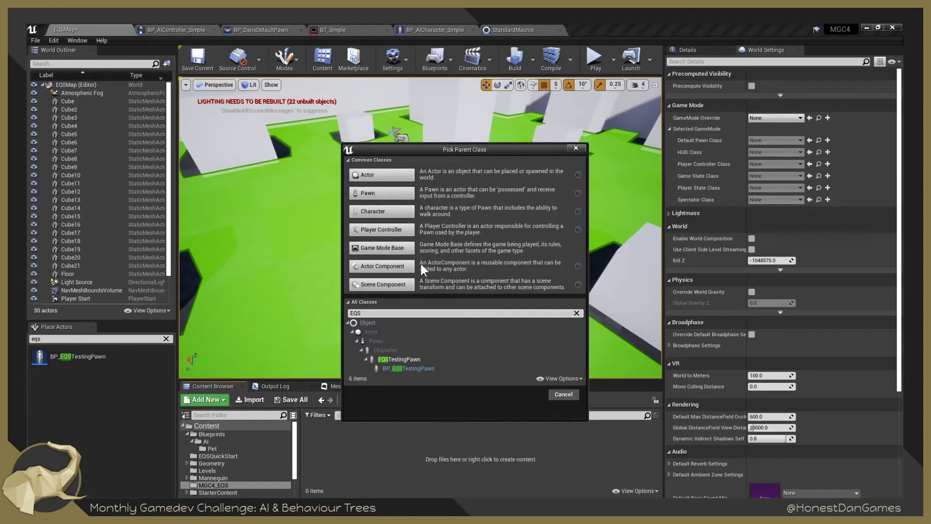
left_click(417, 360)
left_click(528, 393)
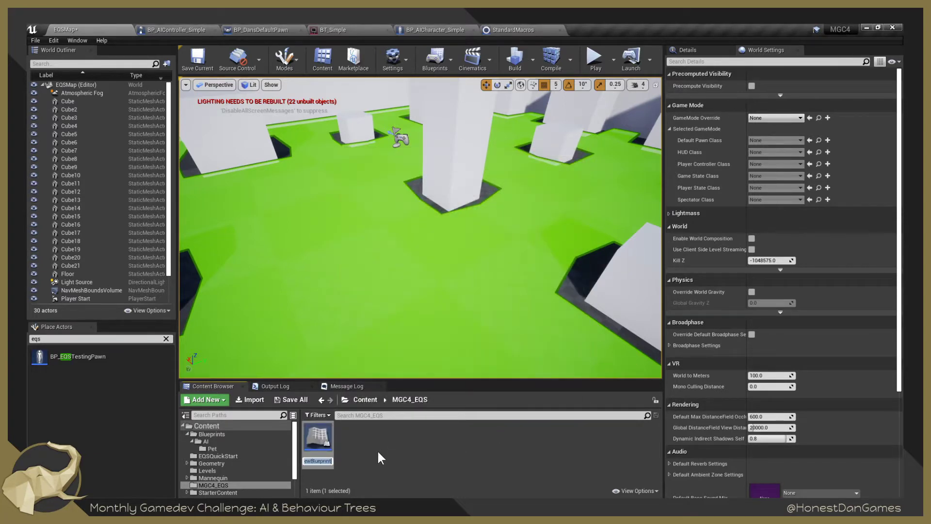
Name the new Blueprint BP_EQSTestPawn.
type("BP_E")
type("QST")
type("estPawn")
key("Return")
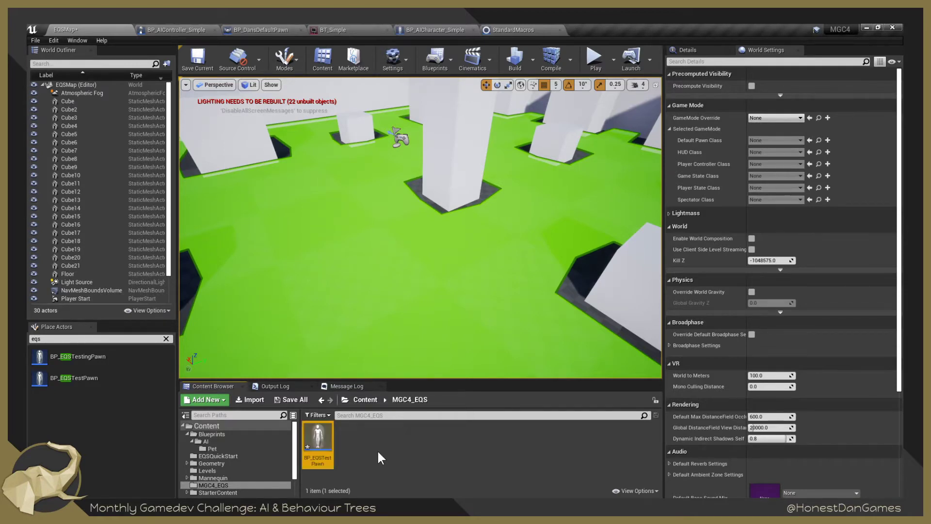
left_click(392, 443)
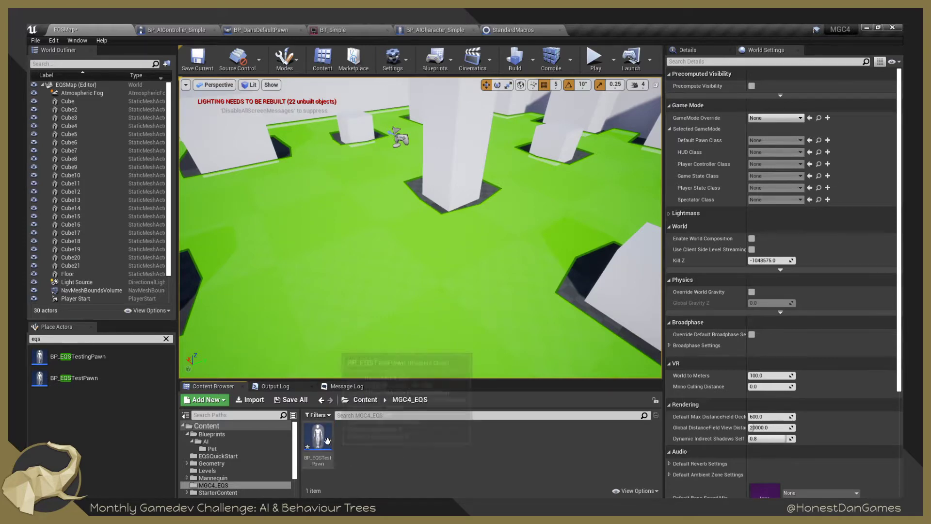
Place BP_EQSTestPawn on the open floor among the blocks at about Z 130, with the navigation mesh overlay hidden.
left_click_drag(328, 440, 374, 246)
right_click_drag(373, 245, 503, 260)
key("p")
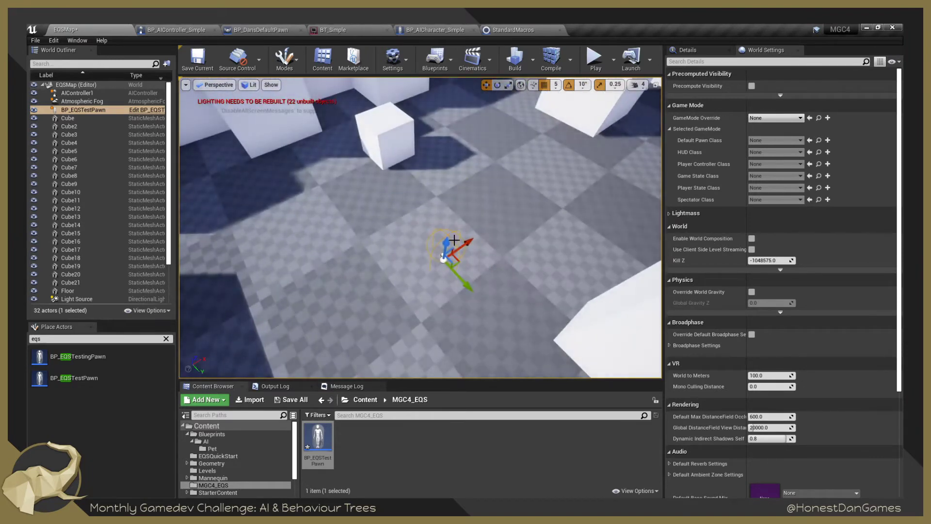
left_click_drag(446, 242, 442, 205)
right_click_drag(442, 205, 540, 188)
Look through the level's world settings with the placed test pawn selected, expanding the advanced precomputed visibility options.
scroll(717, 461, "down", 3)
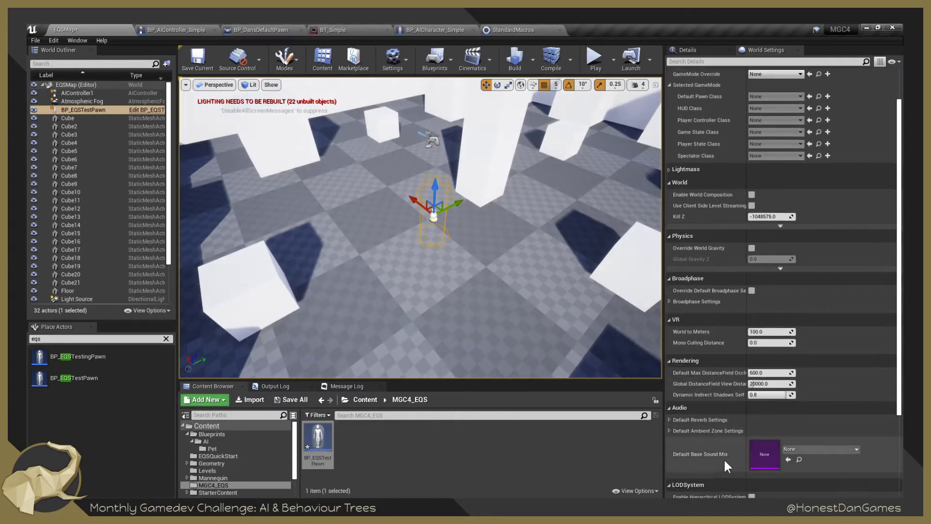
scroll(724, 458, "up", 3)
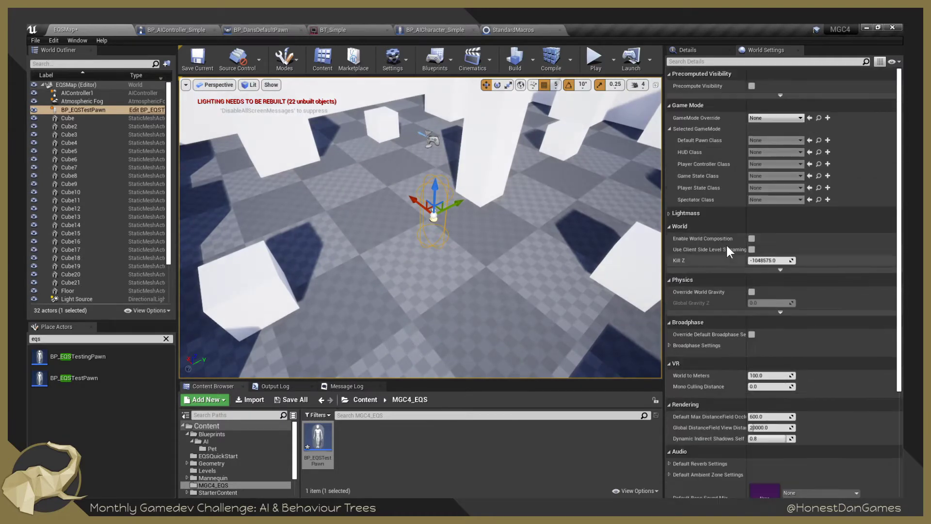
left_click(97, 109)
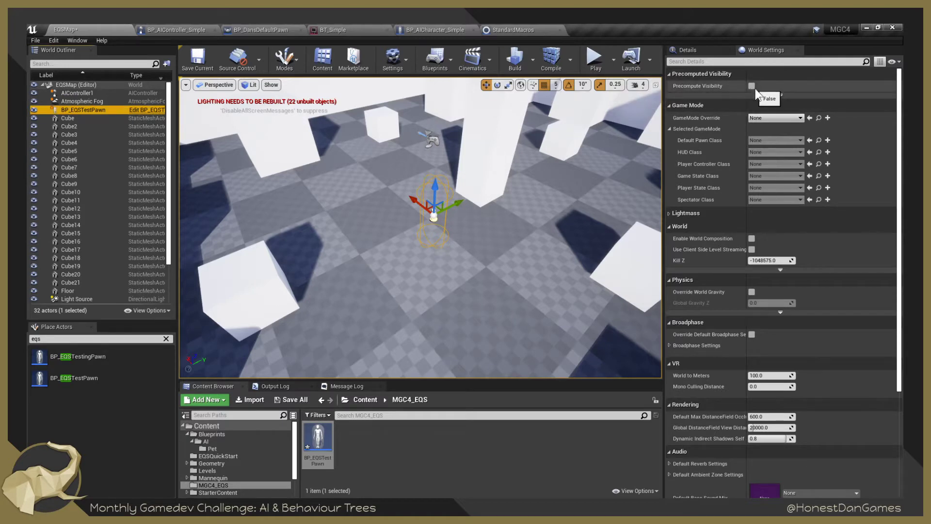
left_click(780, 95)
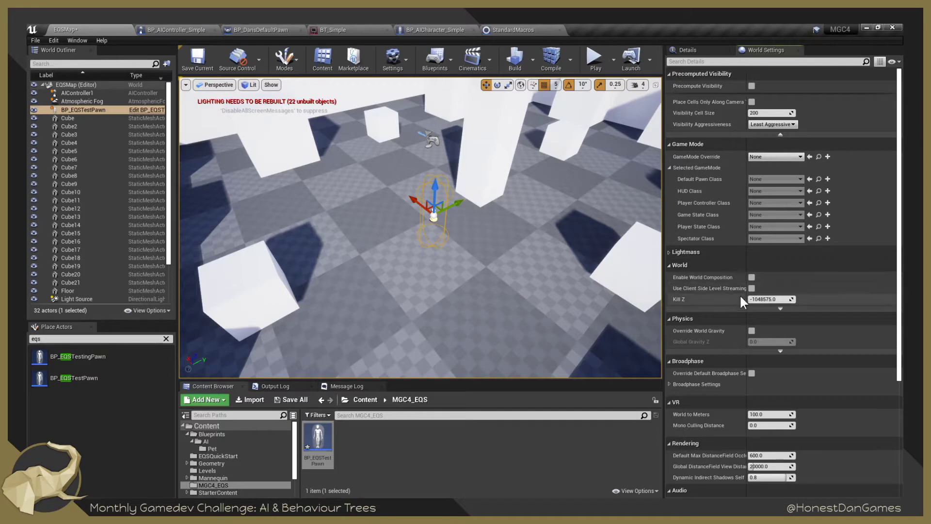
scroll(717, 284, "down", 1)
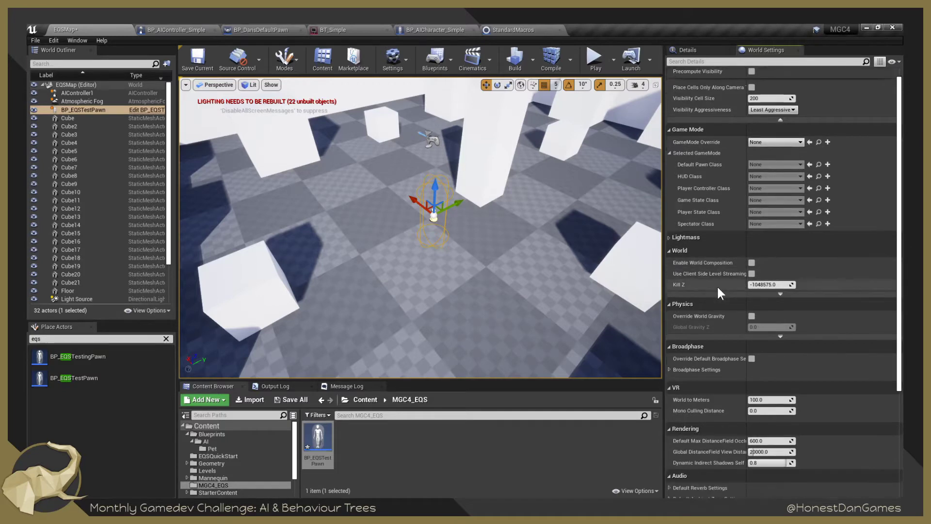
scroll(717, 285, "down", 6)
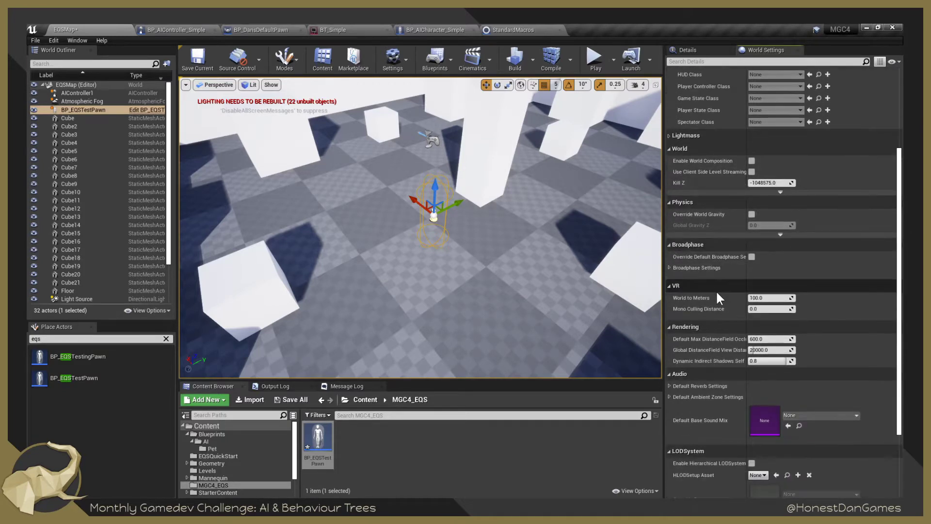
scroll(717, 296, "down", 6)
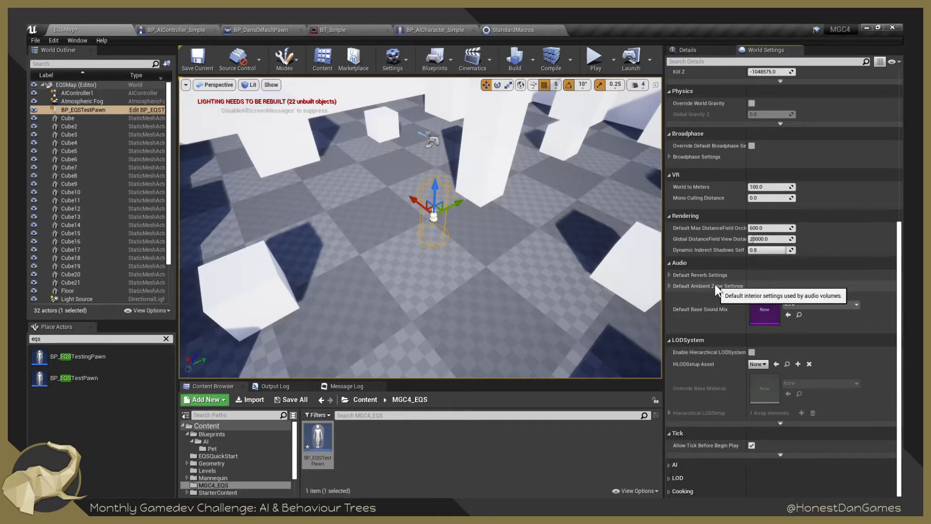
scroll(694, 156, "up", 4)
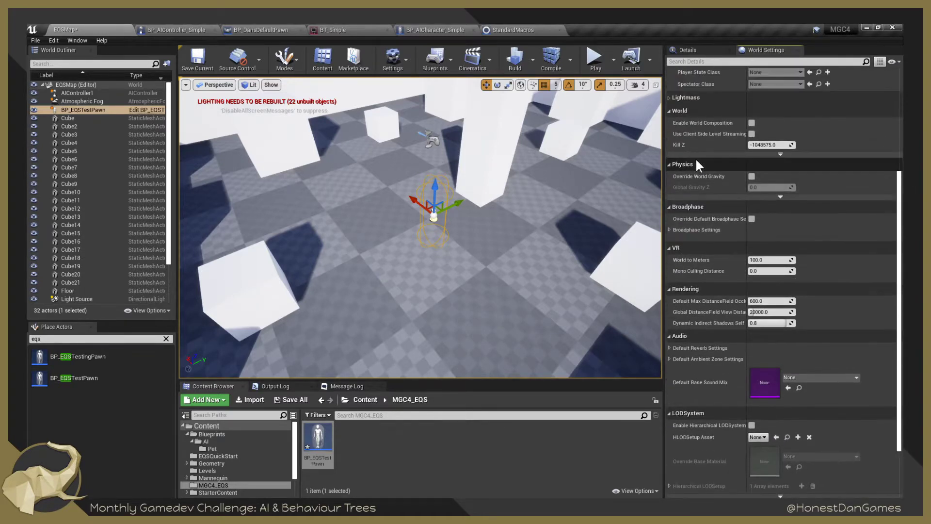
scroll(699, 165, "up", 8)
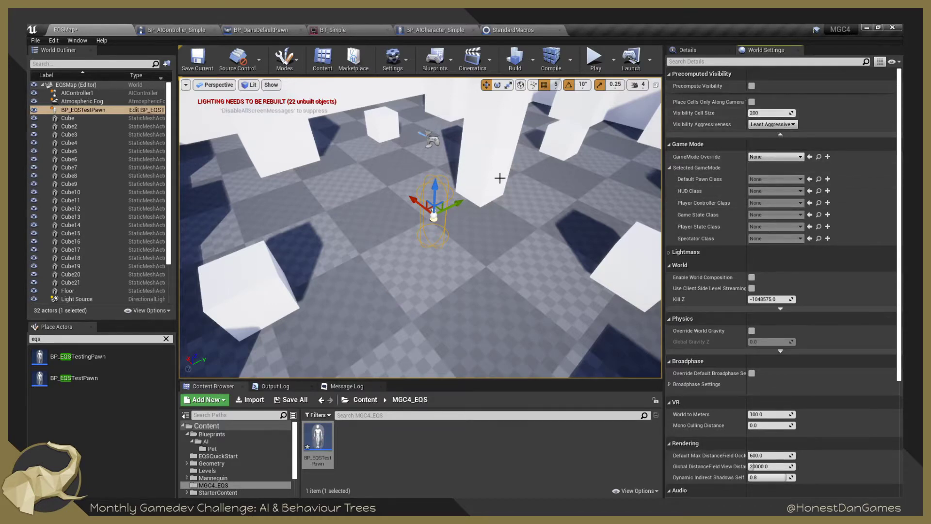
Widen the properties area and examine the placed BP_EQSTestPawn's details, down to its EQS settings and Query Template.
mouse_move(499, 176)
right_mouse_down()
mouse_move(499, 160)
mouse_move(500, 224)
mouse_move(500, 186)
right_mouse_up()
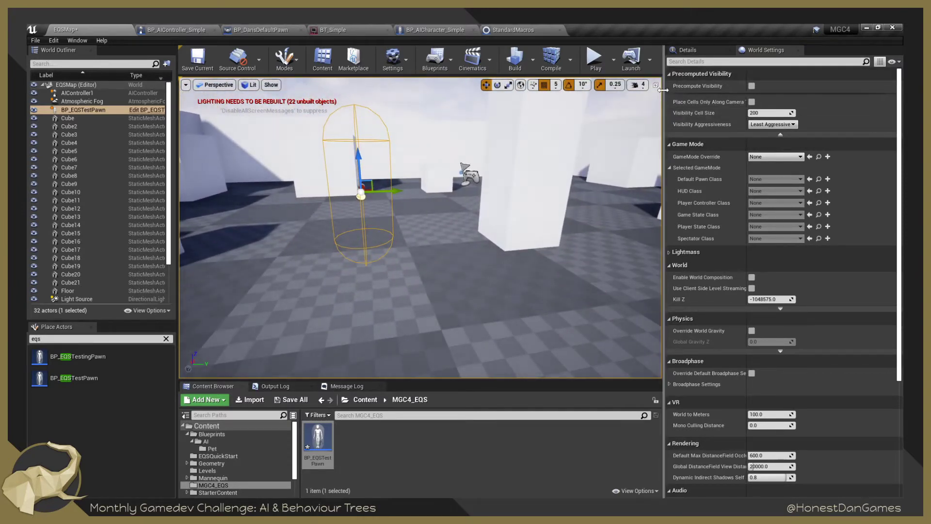
left_click_drag(663, 90, 579, 90)
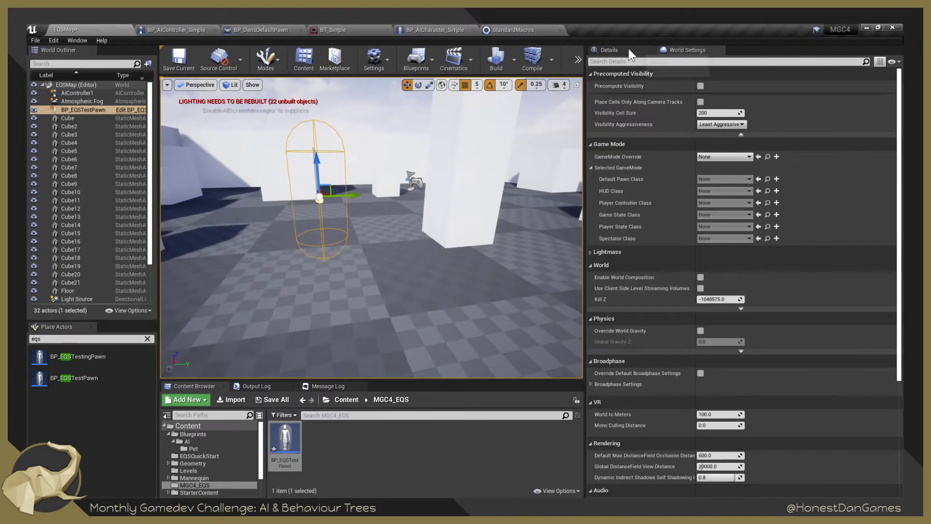
left_click(626, 49)
left_click(687, 51)
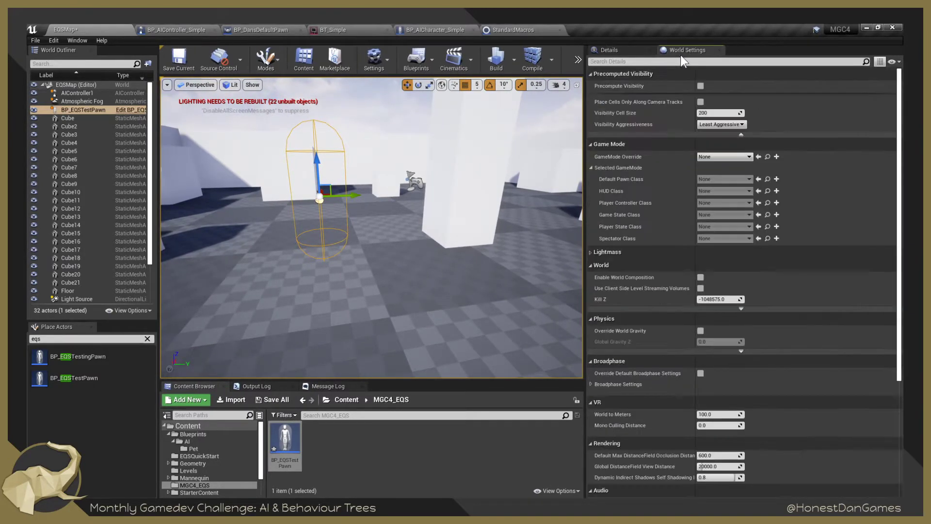
left_click(632, 52)
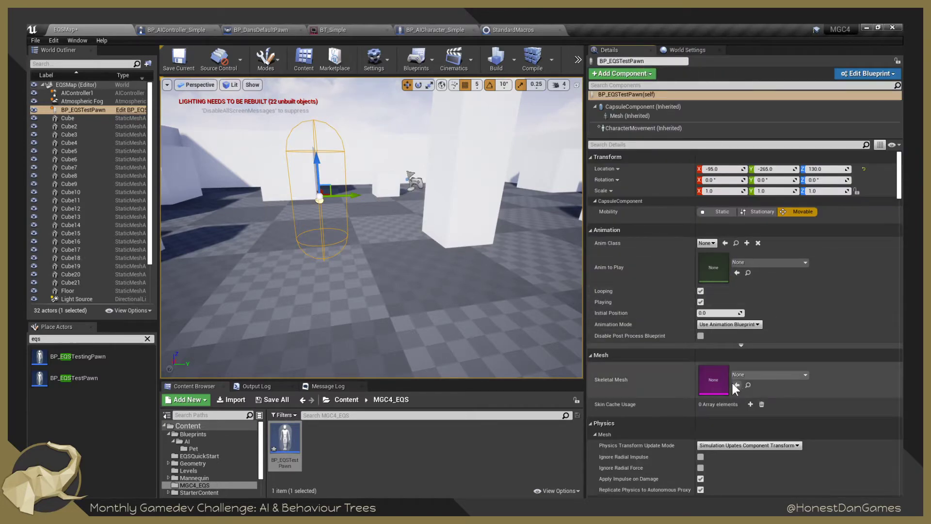
scroll(727, 369, "down", 2)
scroll(726, 359, "down", 5)
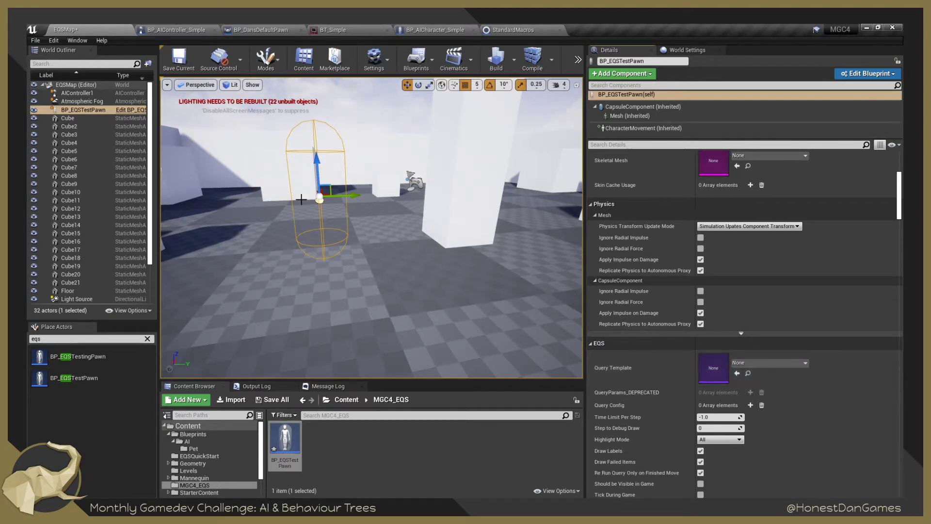
mouse_move(386, 205)
right_mouse_down()
mouse_move(386, 146)
mouse_move(386, 252)
mouse_move(387, 205)
right_mouse_up()
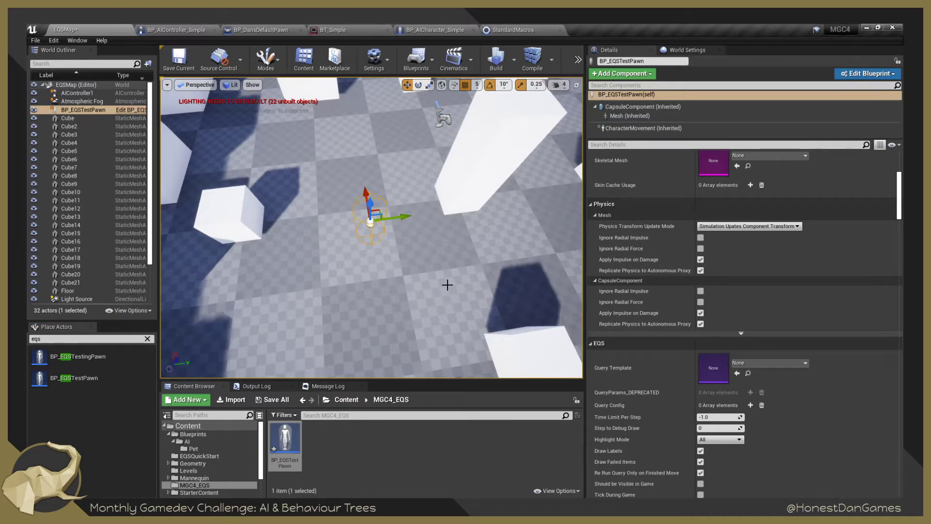
right_click_drag(446, 285, 423, 260)
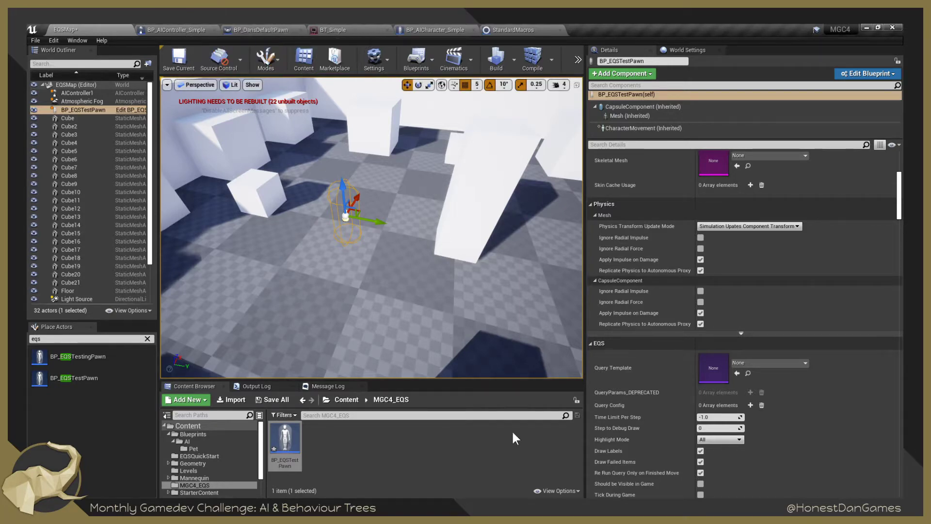
Create an Environment Query asset named EnvQuery1 in the MGC4_EQS folder and save the current level.
left_click(327, 447)
right_click(330, 439)
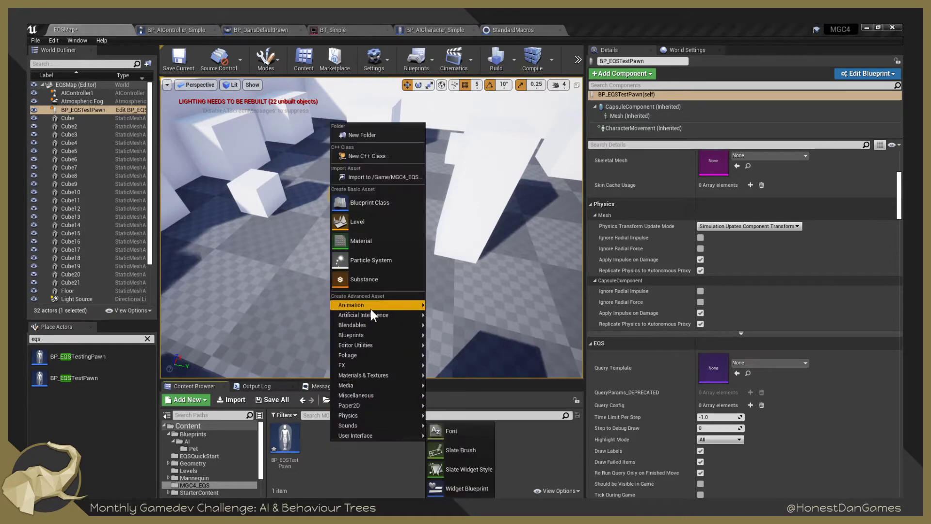
mouse_move(391, 317)
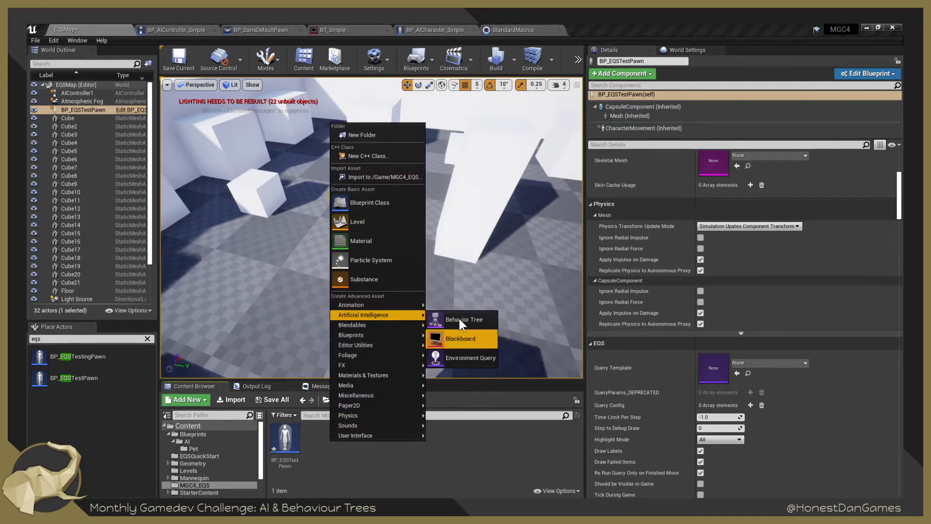
left_click(464, 357)
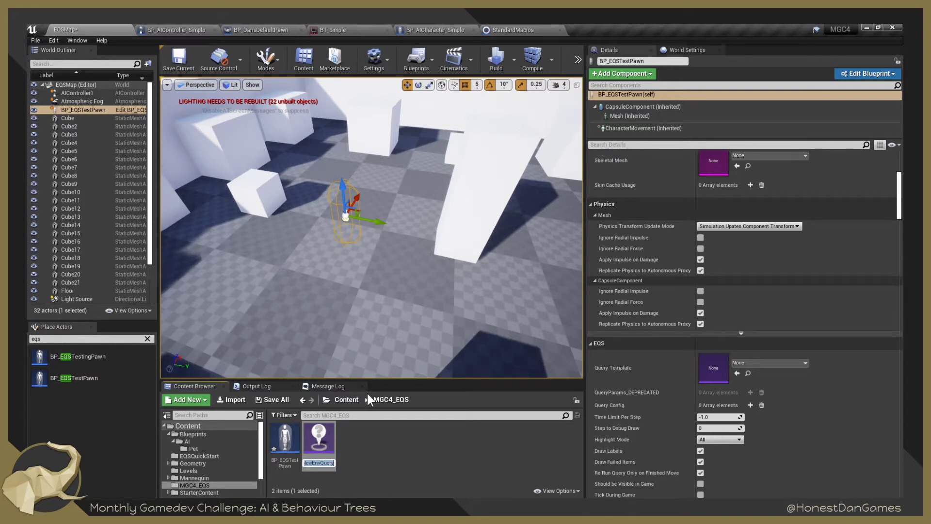
type("EnvQuery1")
key("Return")
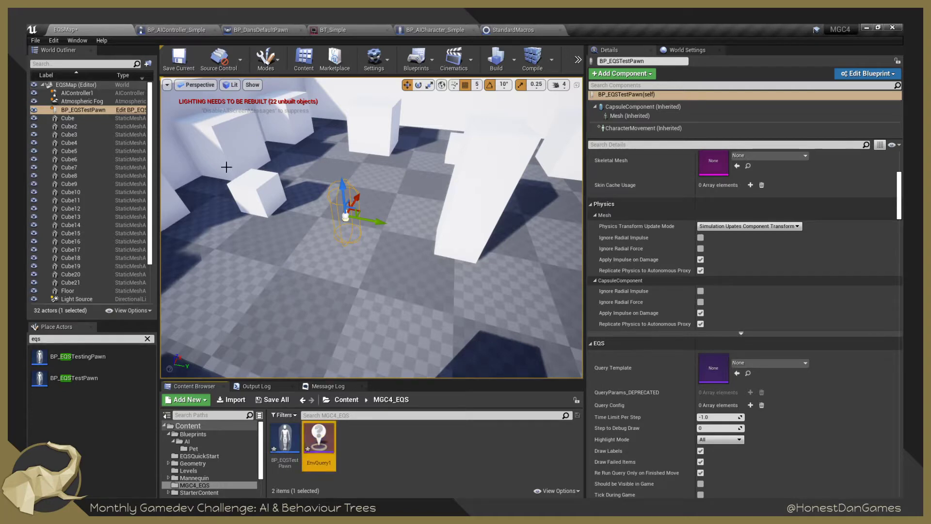
left_click(179, 68)
right_click_drag(380, 298, 360, 311)
Switch to the BT_Simple behavior tree and examine the Selector branch with its Blackboard Based Condition sequence.
left_click(342, 30)
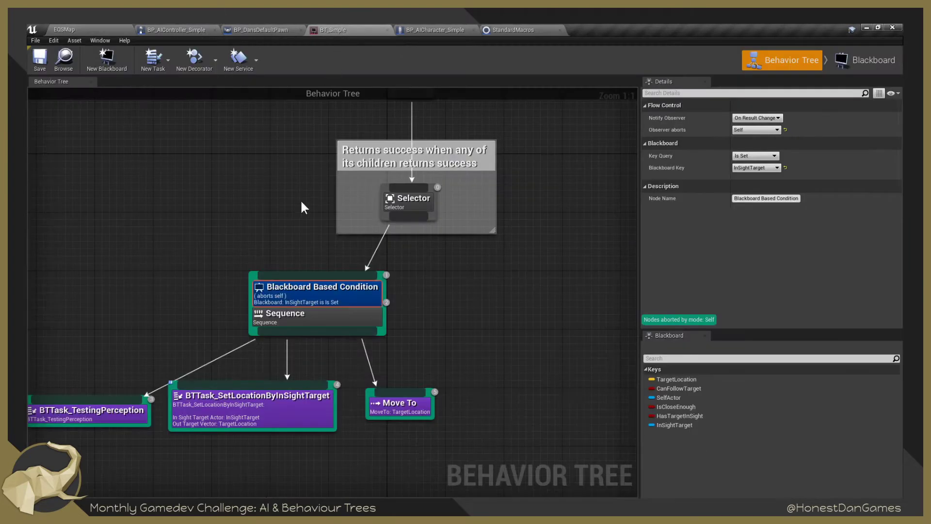
scroll(303, 208, "down", 4)
right_click_drag(266, 202, 312, 297)
scroll(405, 327, "up", 2)
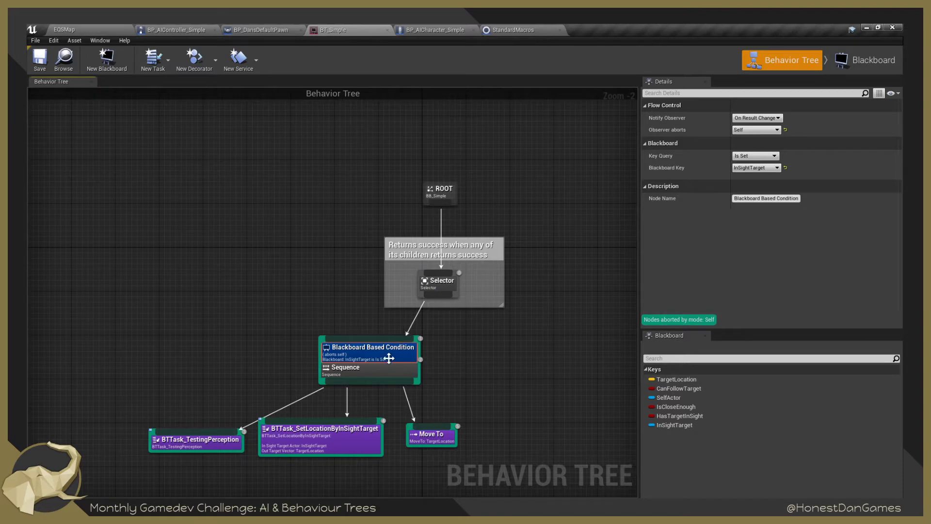
scroll(241, 326, "down", 4)
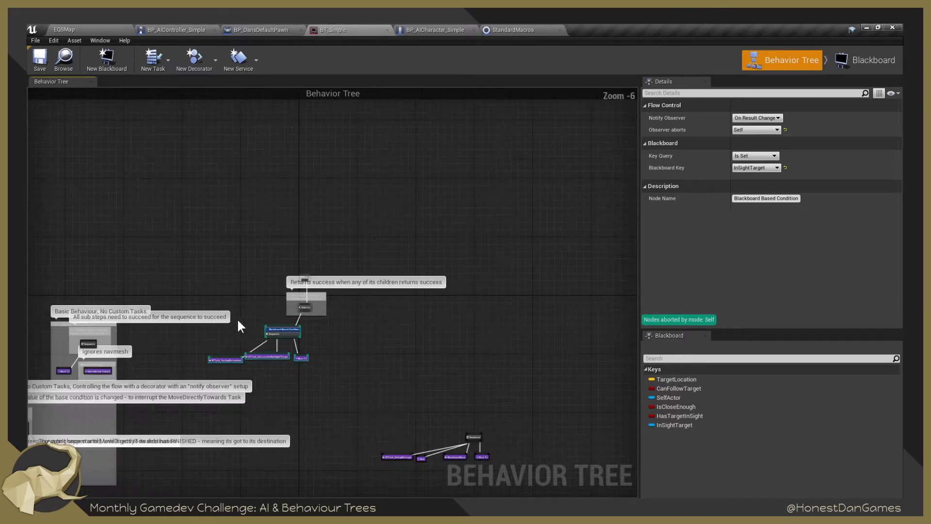
left_click_drag(203, 325, 257, 332)
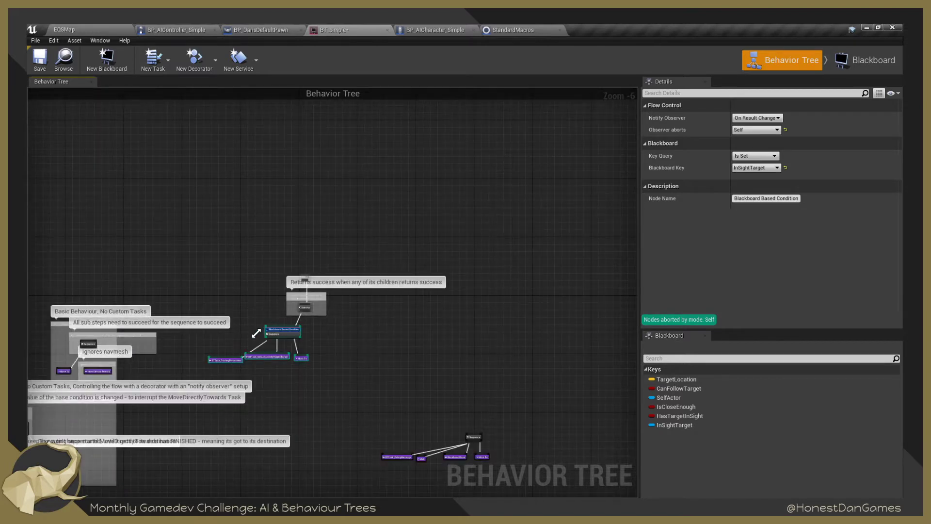
left_click(235, 298)
key("ctrl+z")
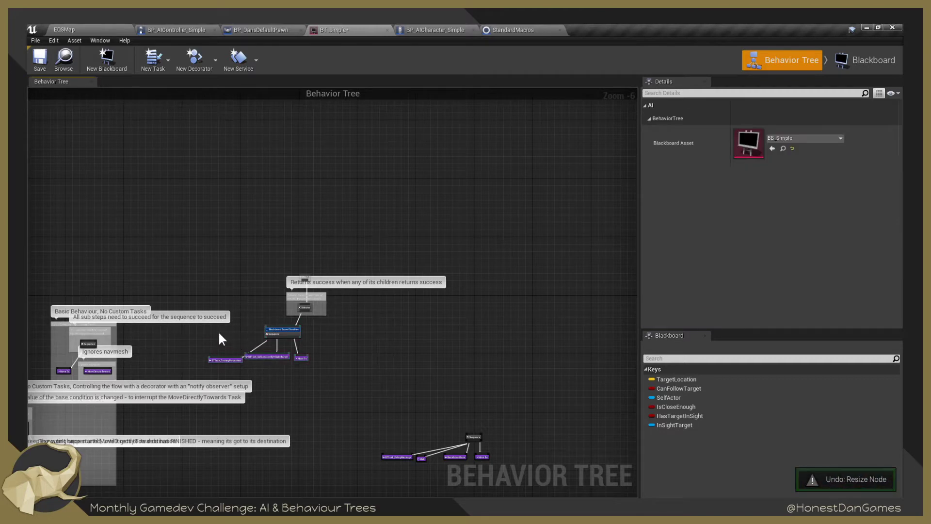
Group the conditional sequence and its three tasks in a comment titled "Go towards a sensed actor using AI Perception Component".
left_click_drag(220, 338, 335, 365)
key("c")
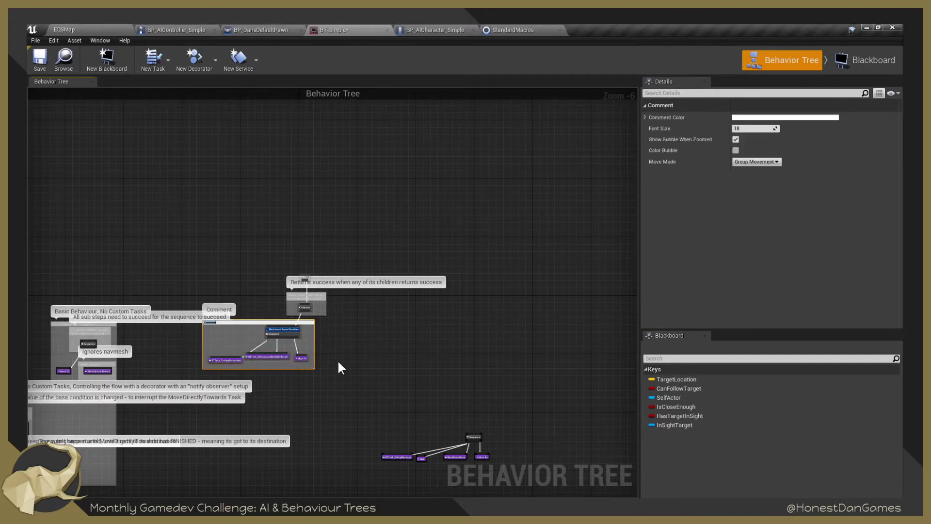
type("a")
type("Com")
key("Return")
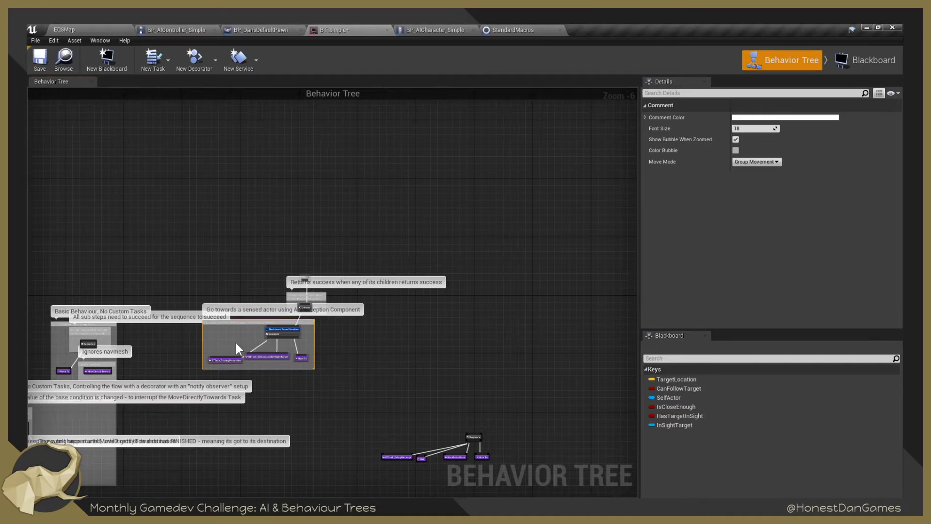
Disconnect the Blackboard Based Condition sequence from the Selector node.
scroll(330, 361, "down", 3)
scroll(329, 361, "up", 4)
right_click_drag(326, 353, 374, 244)
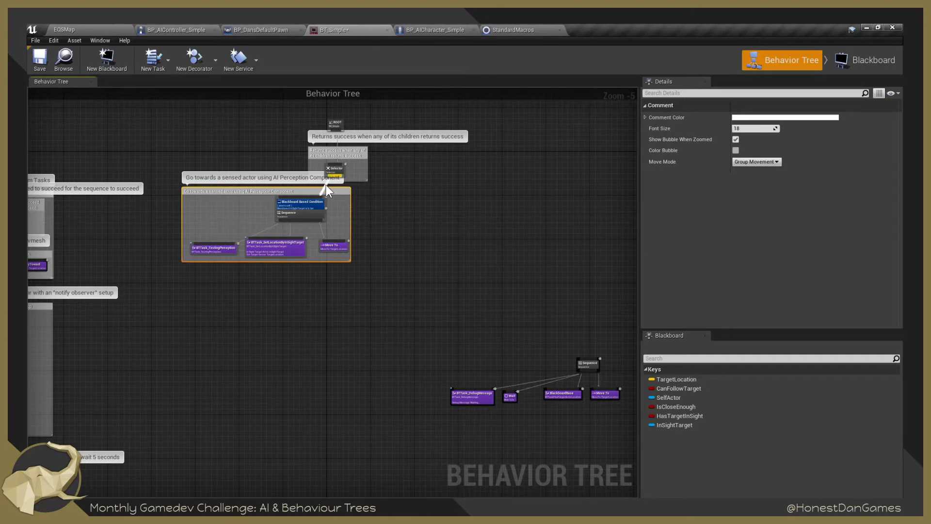
right_click(325, 185)
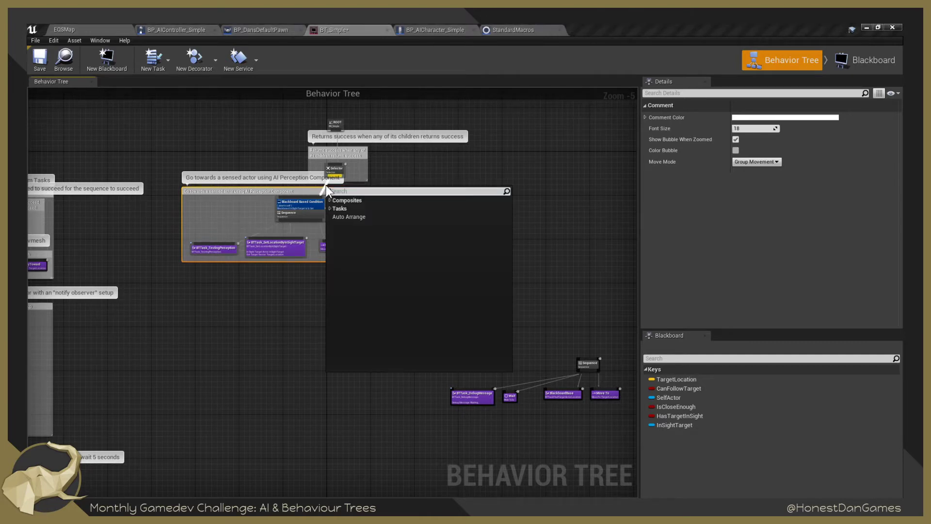
left_click(294, 161)
scroll(353, 184, "up", 5)
right_click_drag(404, 197, 439, 315)
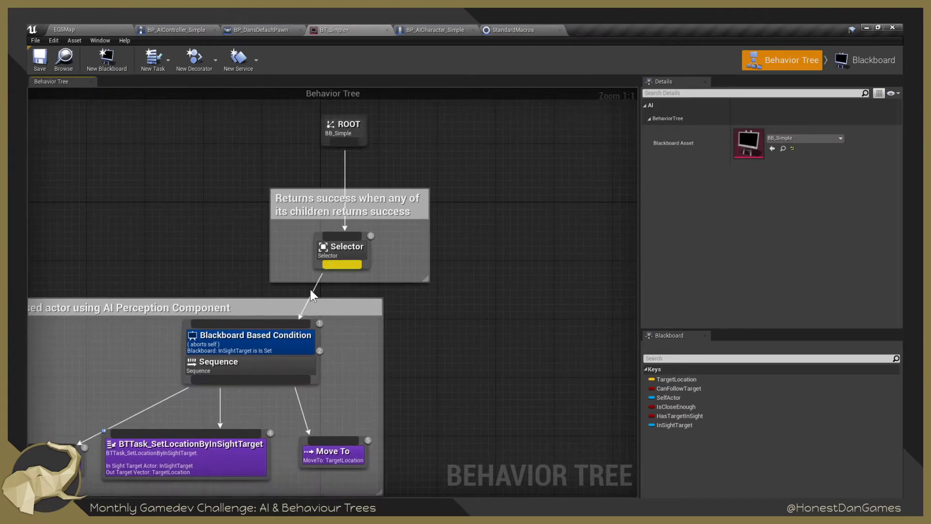
left_click(316, 289, "alt")
Move the "Go towards a sensed actor using AI Perception Component" comment group beside the "ON the way out service, rather than checking on tick" group.
scroll(415, 343, "down", 10)
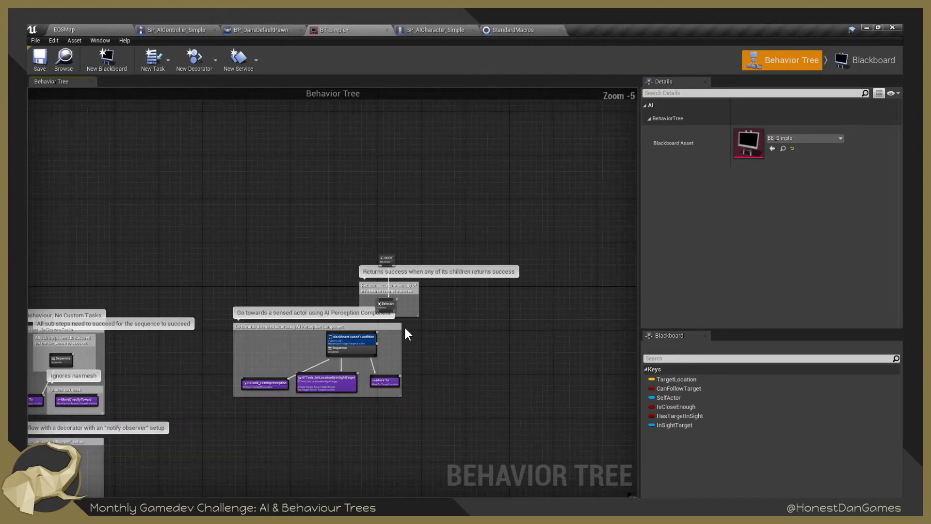
scroll(327, 212, "down", 1)
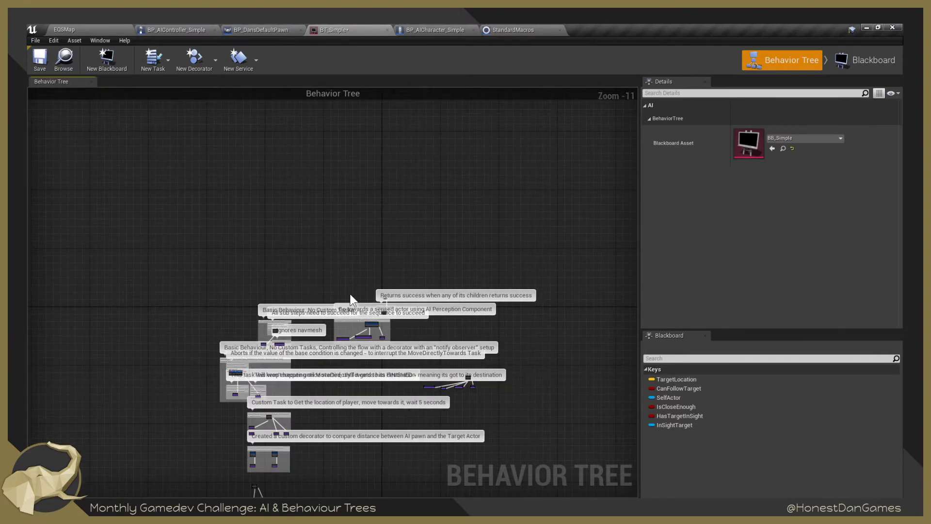
scroll(333, 351, "up", 1)
right_click_drag(315, 293, 395, 206)
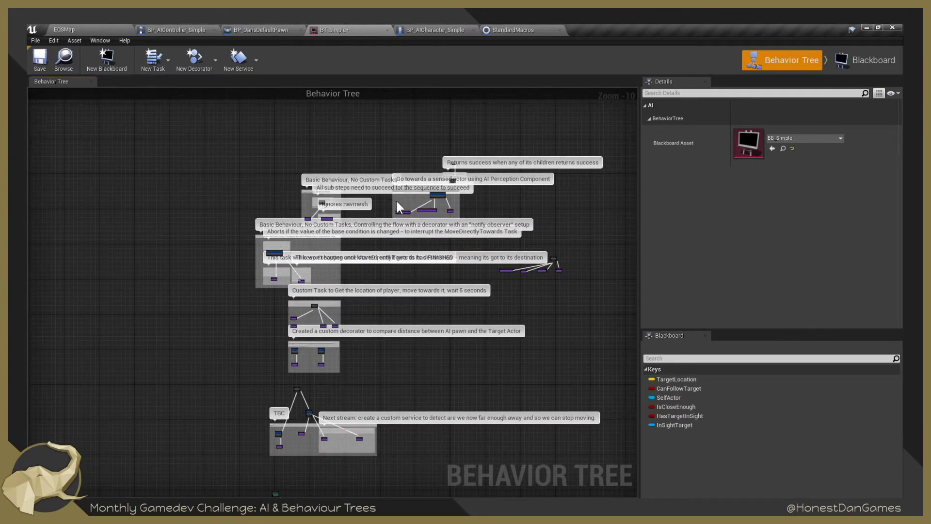
scroll(411, 202, "up", 4)
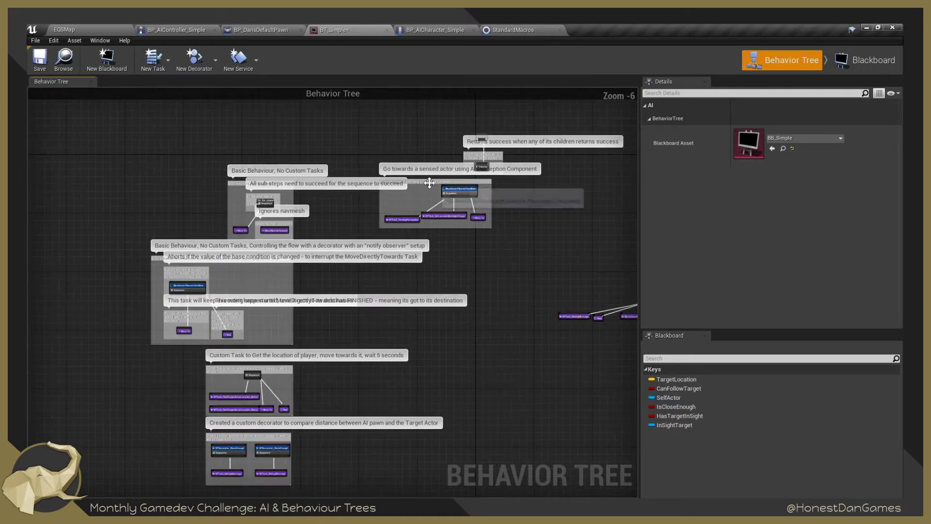
left_click_drag(431, 183, 401, 174)
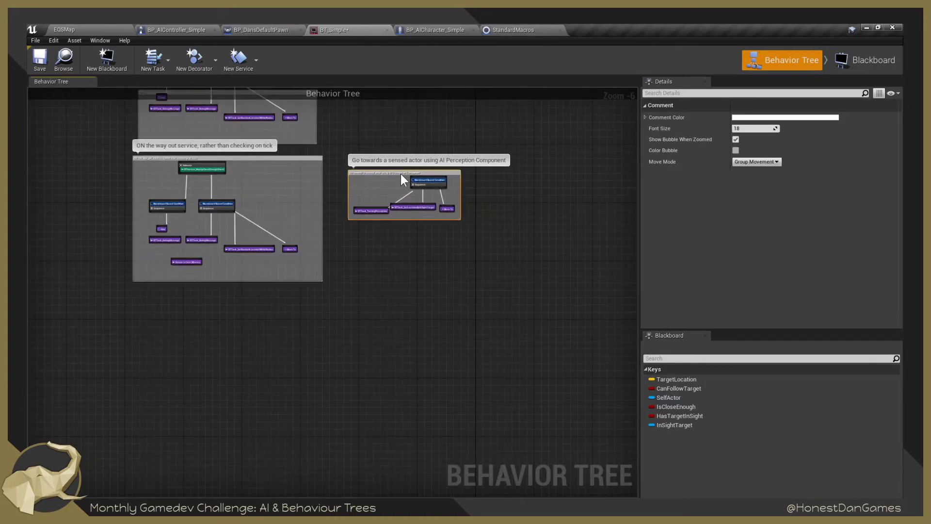
Return to the ROOT and Selector nodes and save the BT_Simple behavior tree.
left_click(546, 247)
right_click_drag(546, 247, 336, 485)
right_click_drag(342, 213, 401, 464)
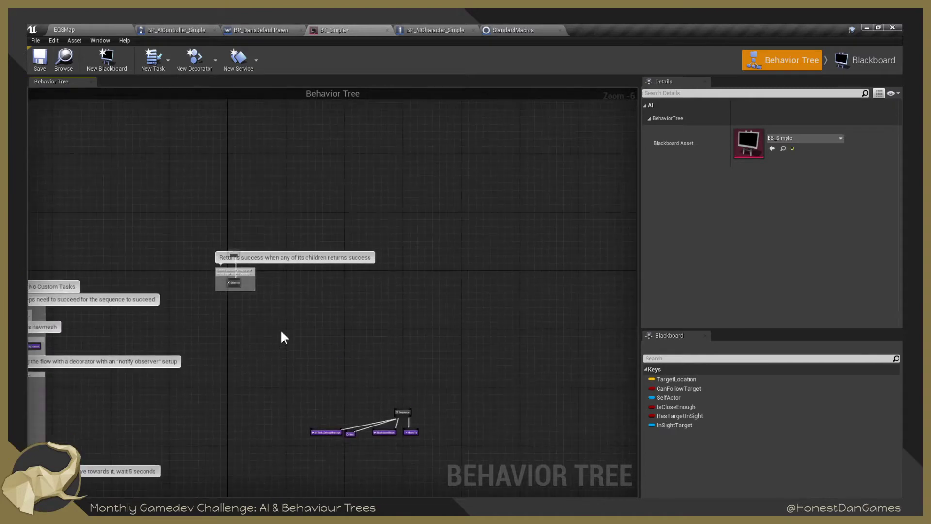
scroll(283, 334, "up", 4)
right_click_drag(283, 335, 483, 403)
right_click_drag(381, 340, 408, 411)
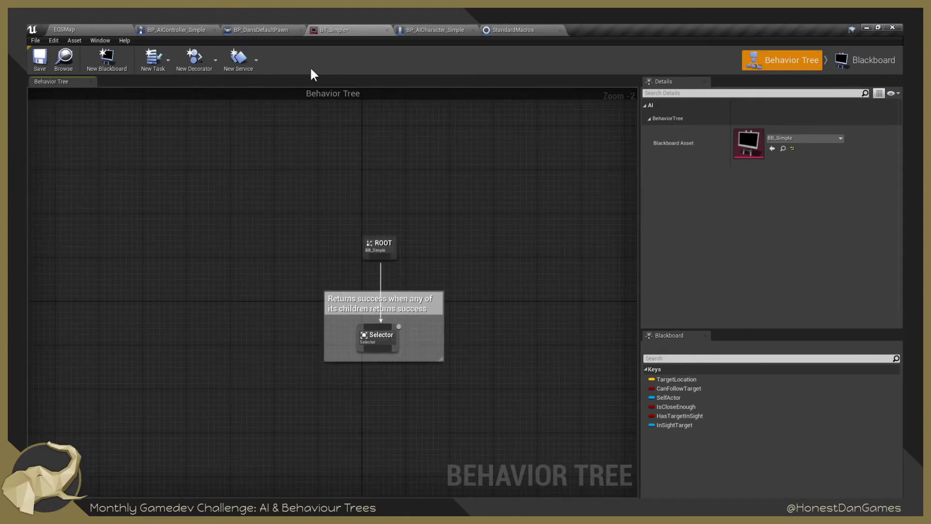
left_click(39, 58)
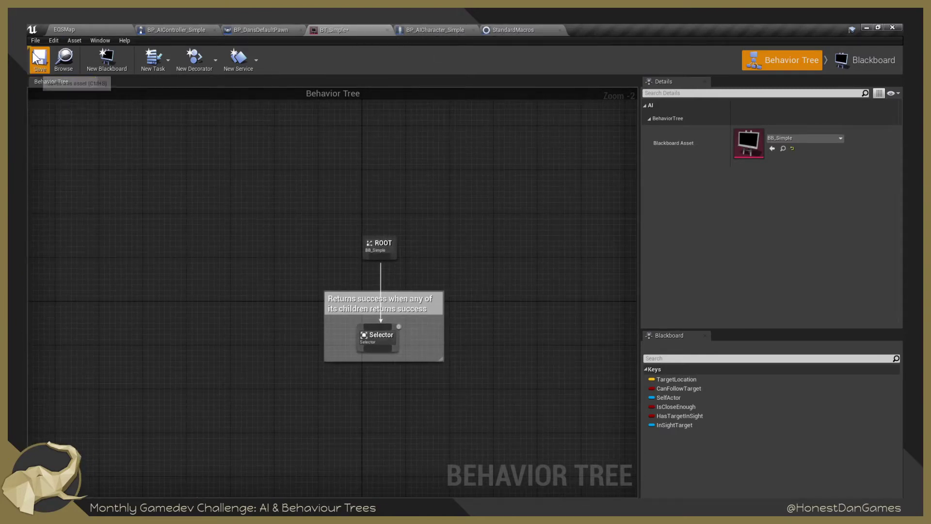
Switch to the EQSMap level and place a BP_AICharacter_Simple from the Blueprints folder on the floor near the tall central block.
left_click(78, 29)
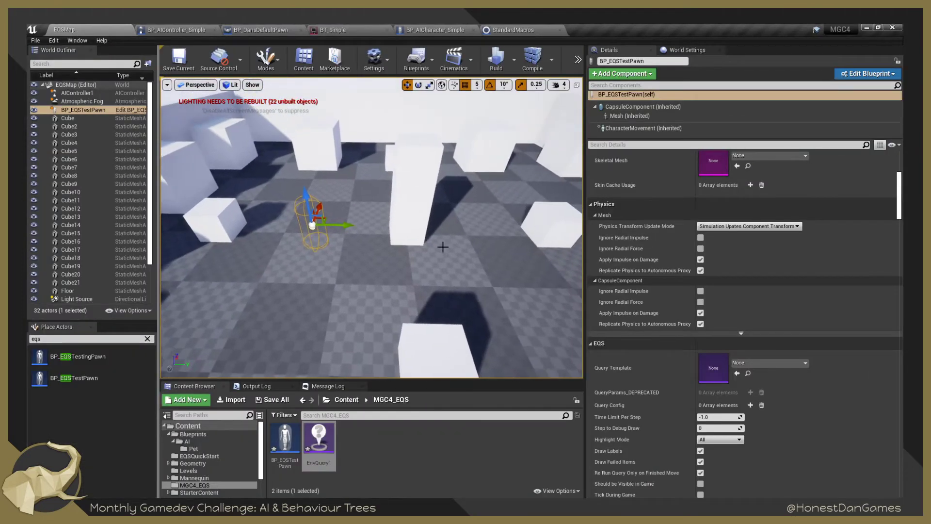
left_click(346, 399)
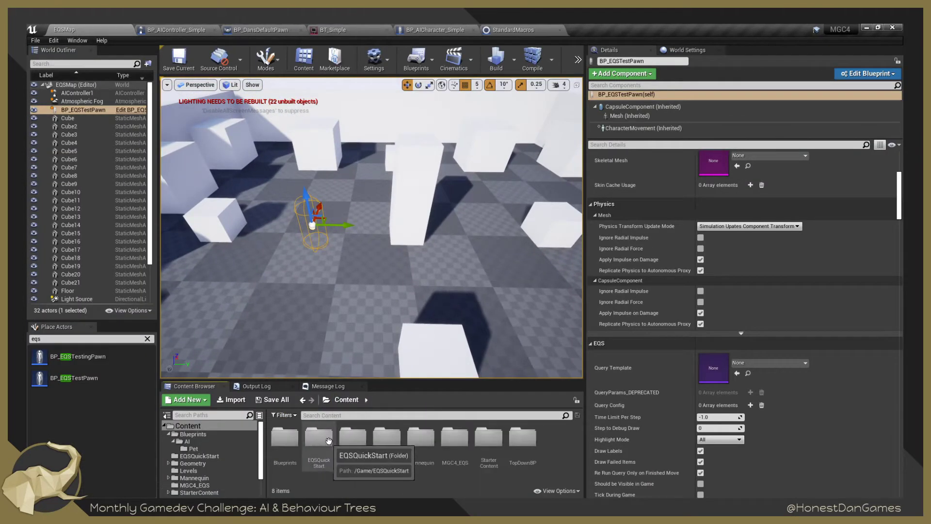
double_click(285, 437)
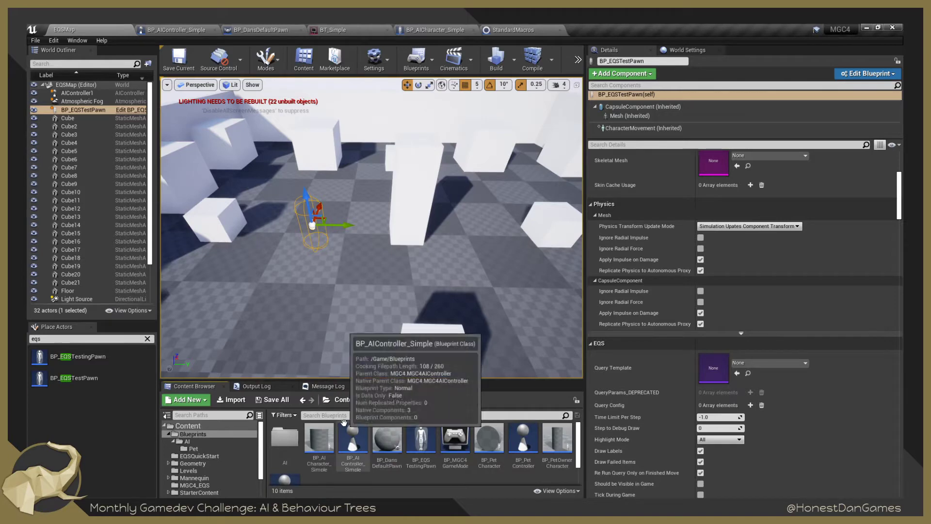
left_click_drag(320, 439, 444, 267)
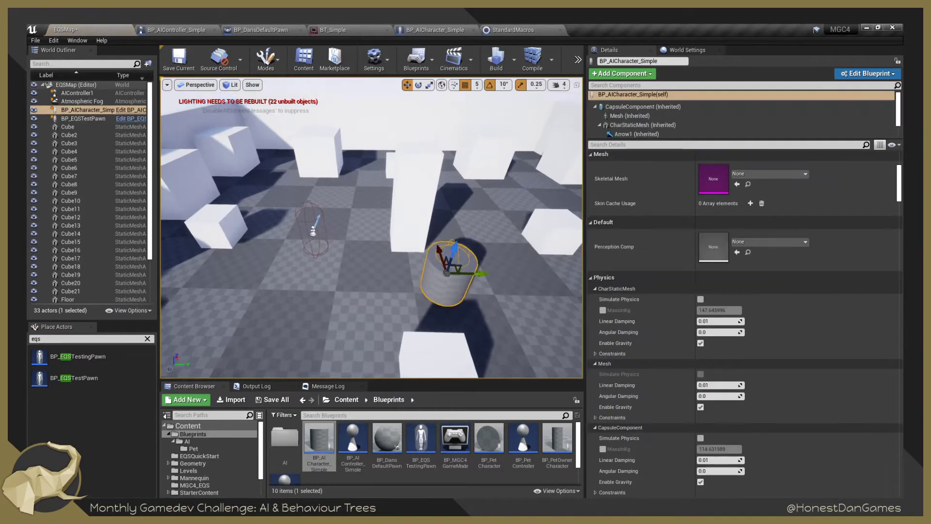
Move the Player Start along X to about -770, on the far side of the test pawn and AI character.
right_click_drag(444, 267, 373, 196)
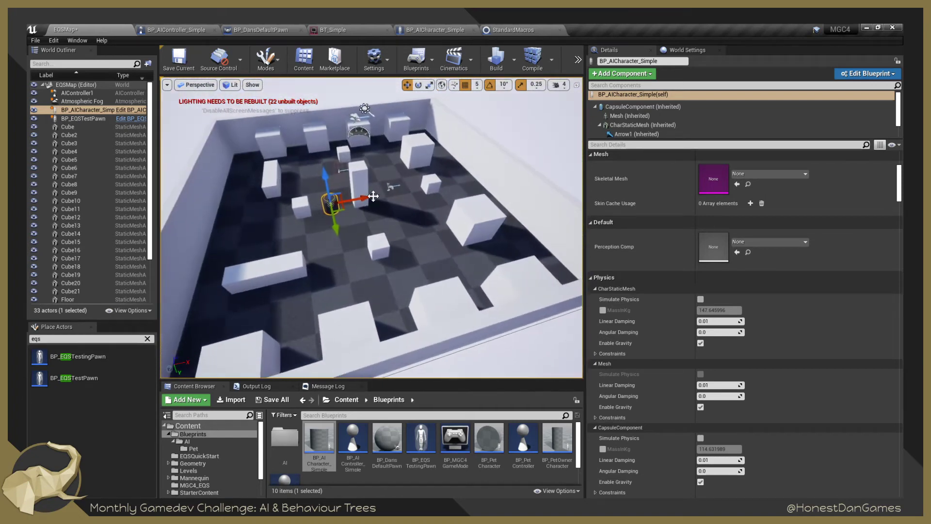
left_click(391, 187)
left_click_drag(426, 181, 280, 205)
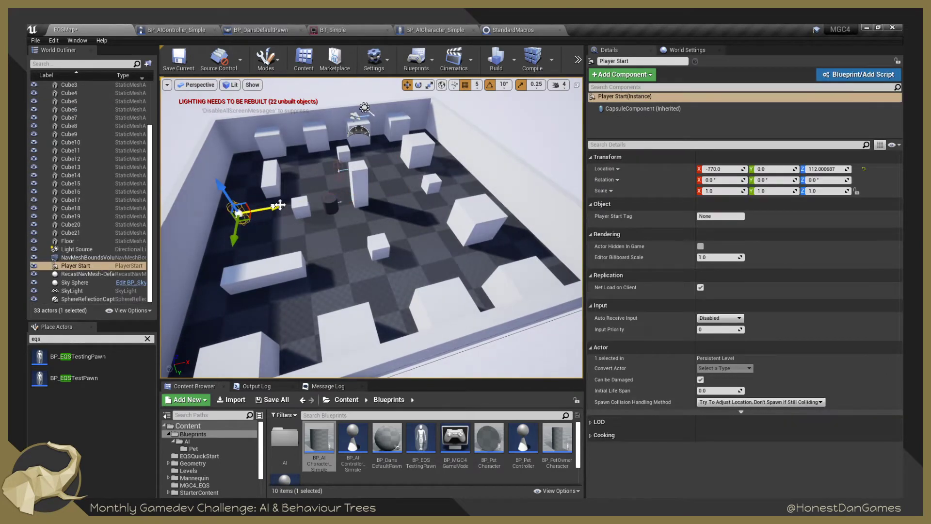
Move the placed BP_AICharacter_Simple to about X 295, Y 390 and rotate it about -160° around Z.
left_click(332, 204)
left_click_drag(388, 196, 435, 188)
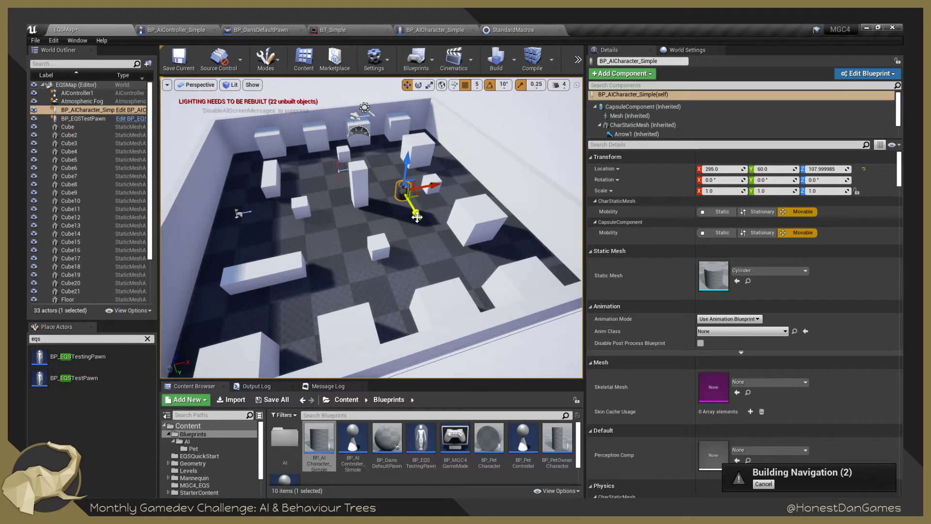
key("e")
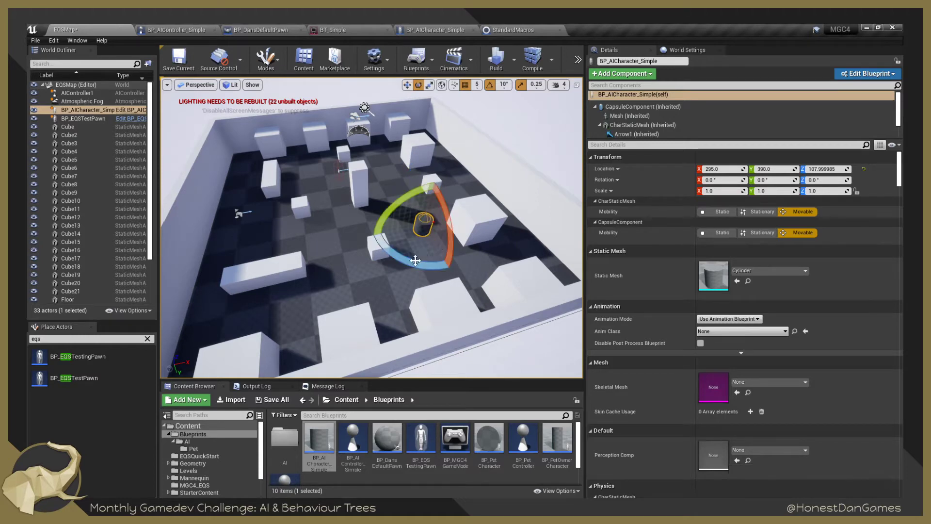
left_click_drag(412, 262, 461, 262)
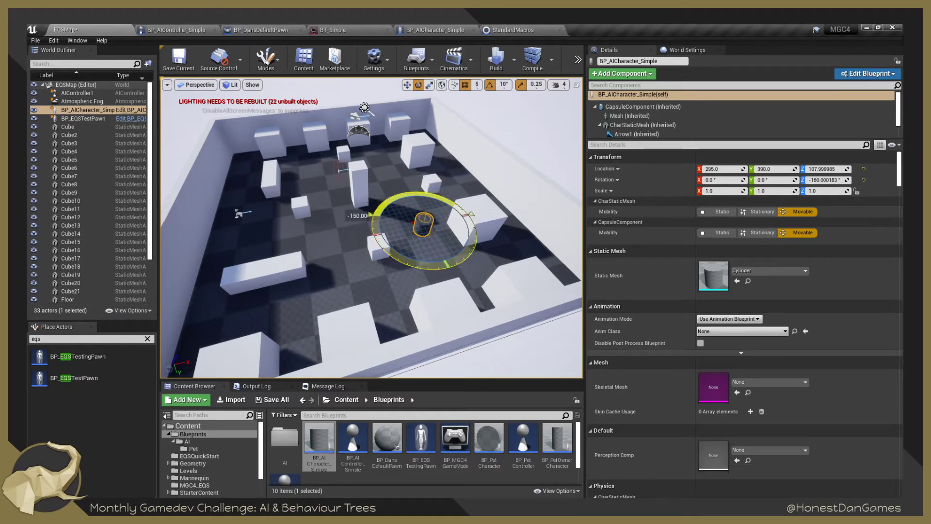
left_click(390, 245)
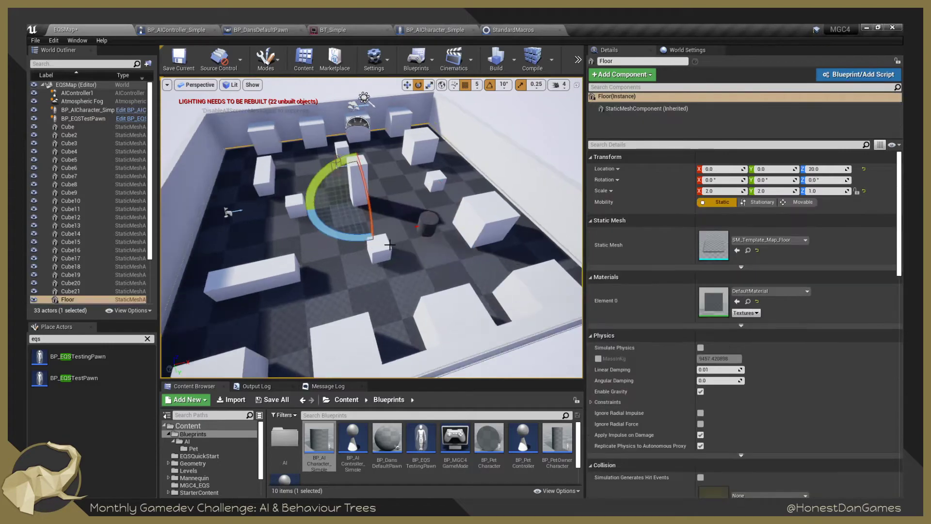
scroll(389, 245, "up", 2)
key("a")
right_click_drag(390, 245, 550, 236)
key("s")
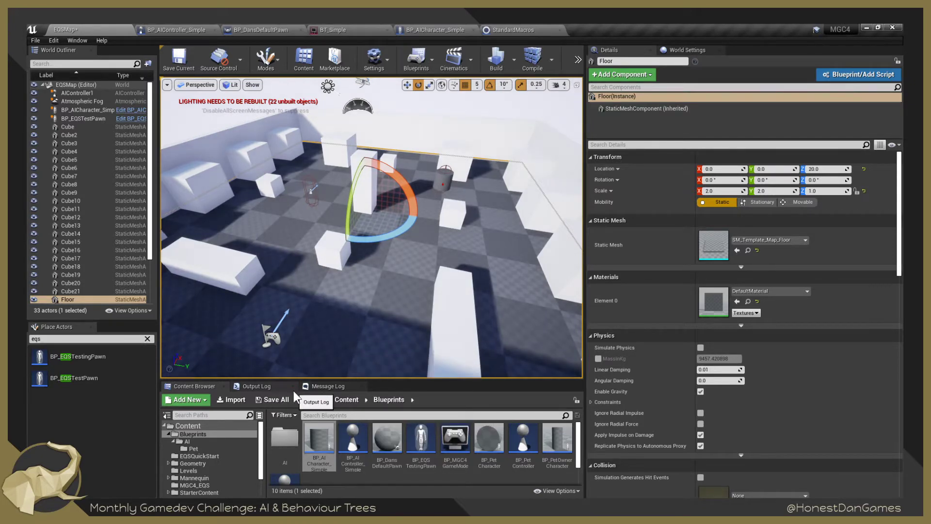
double_click(285, 439)
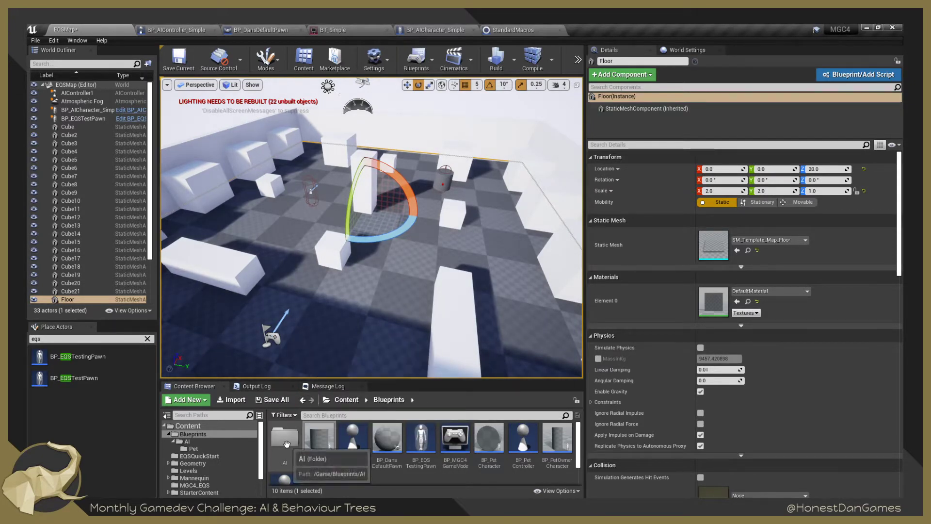
scroll(292, 434, "up", 2)
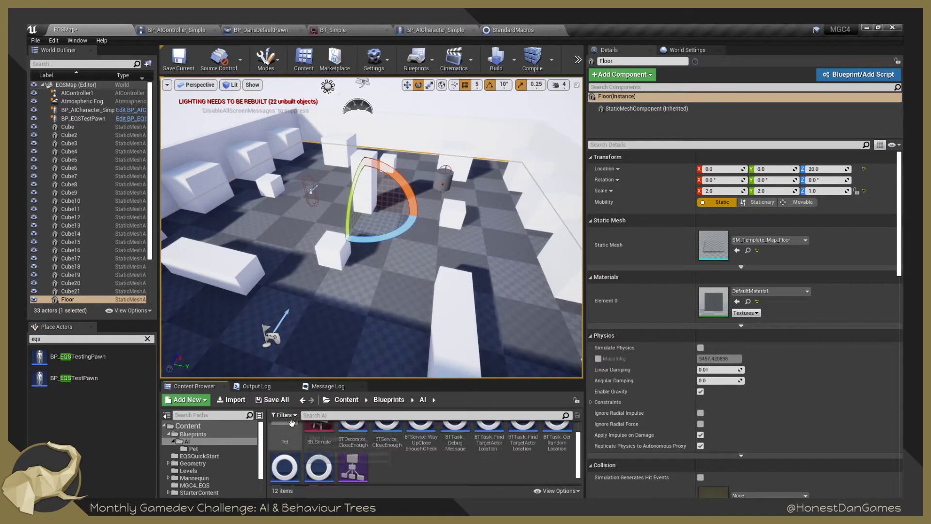
left_click(292, 438)
left_click(347, 399)
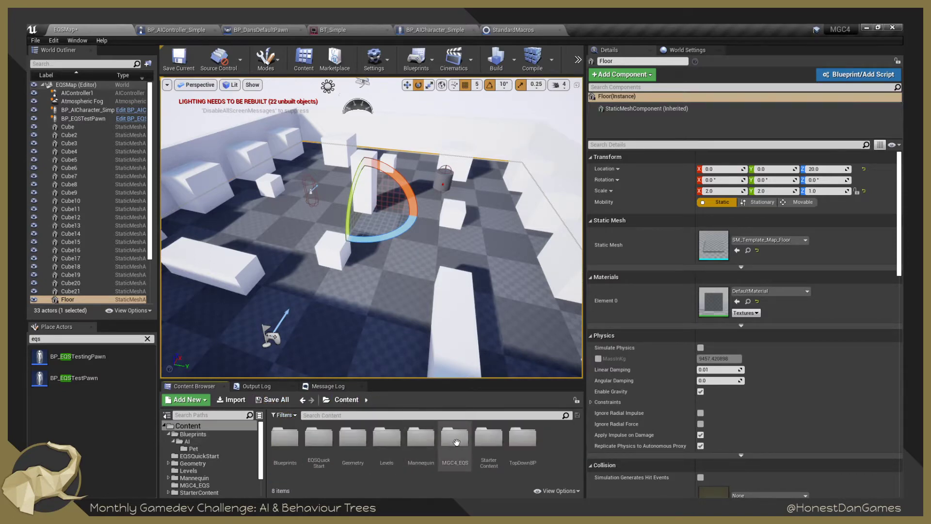
Open the MGC4_EQS folder and start a new Blueprint Class asset in it.
left_click(461, 442)
double_click(461, 442)
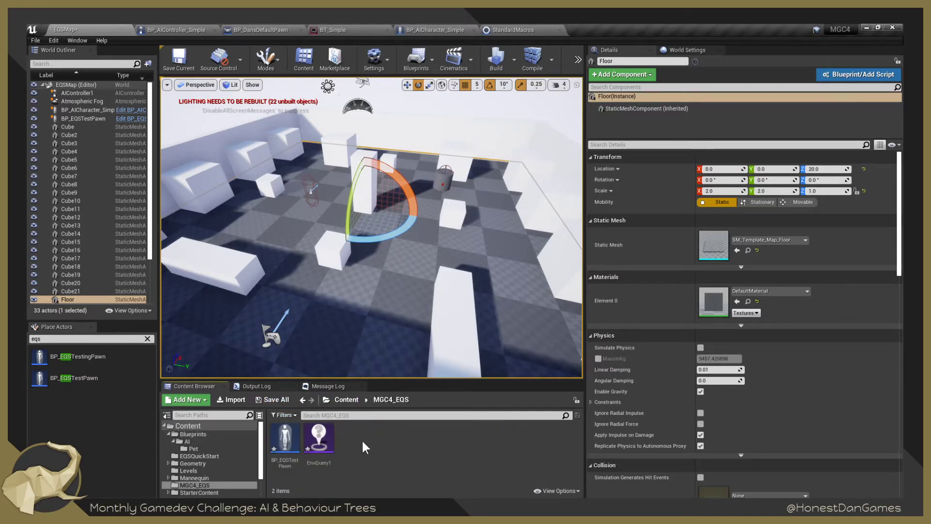
right_click(362, 440)
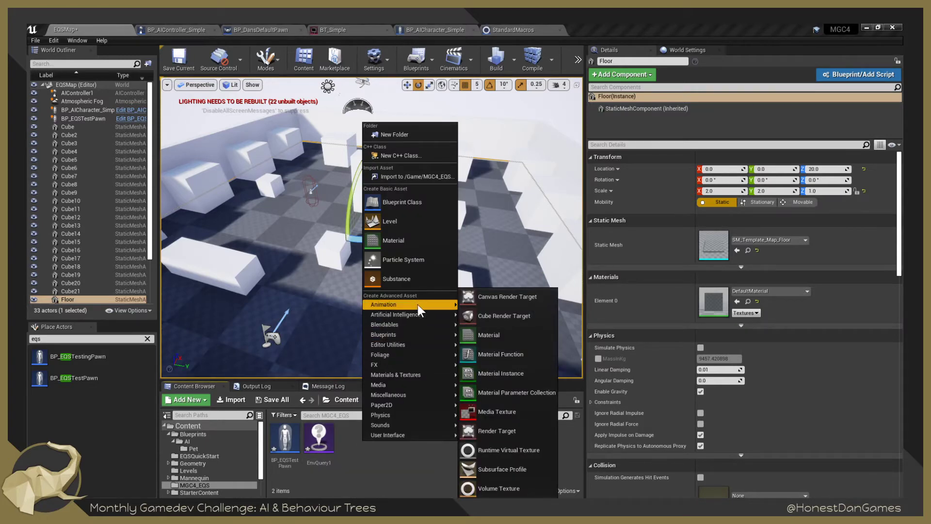
mouse_move(417, 314)
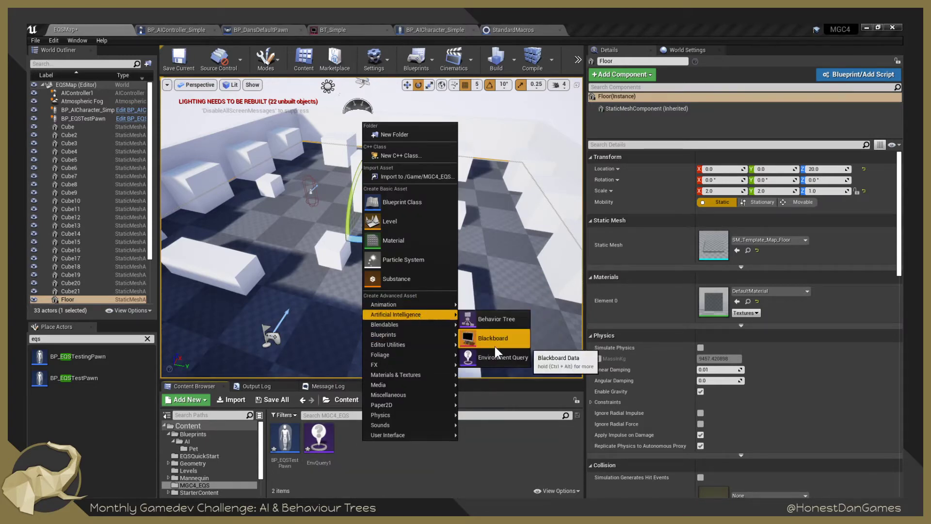
right_click(355, 451)
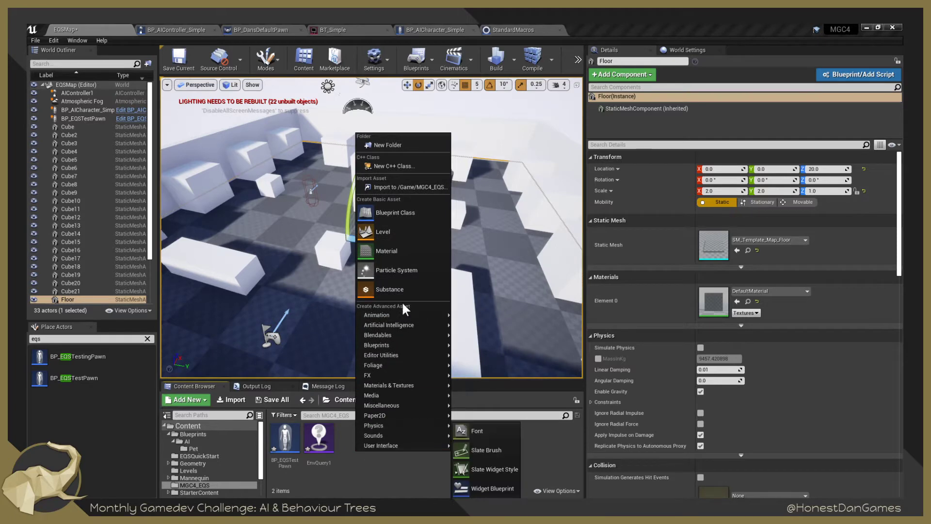
left_click(411, 212)
type("E")
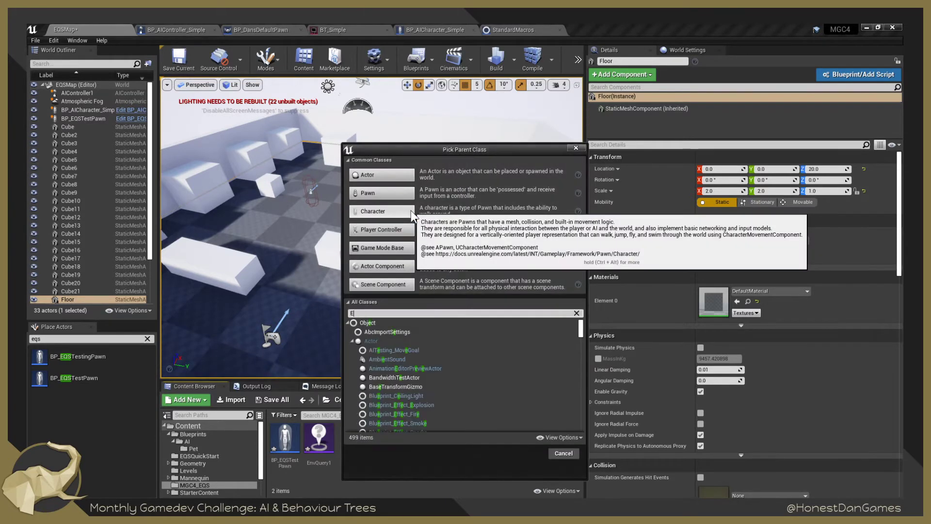
type("QS")
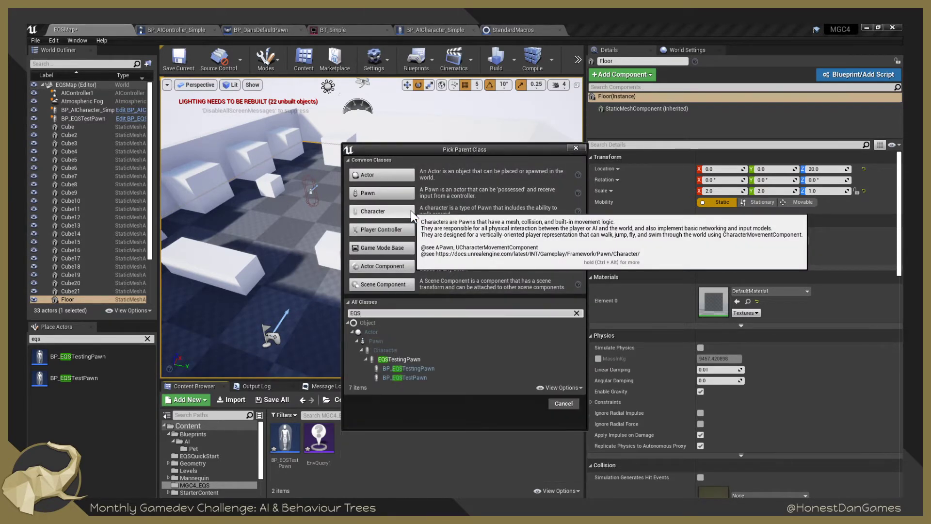
key("BackSpace")
key("BackSpace")
key("BackSpace")
Search the parent classes for "Query" and create the Blueprint from EnvQueryContext_BlueprintBase.
type("Qu")
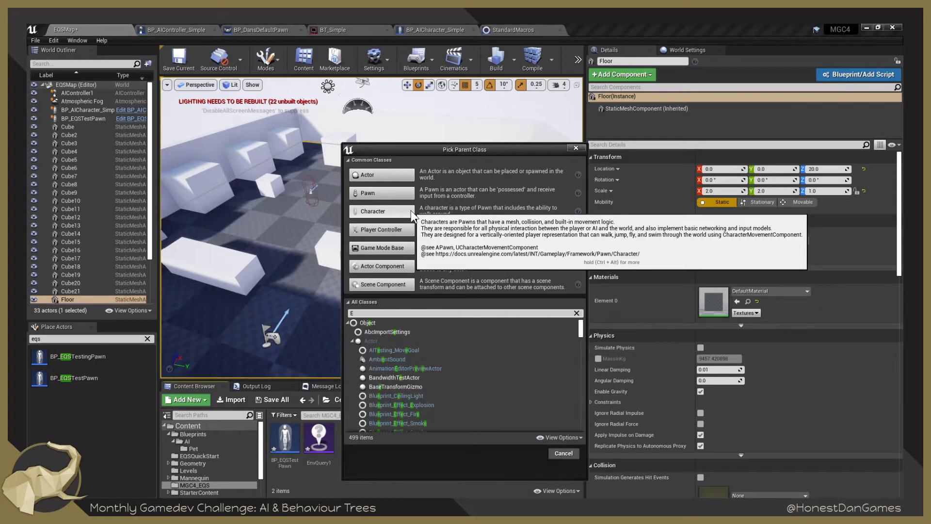
type("ery")
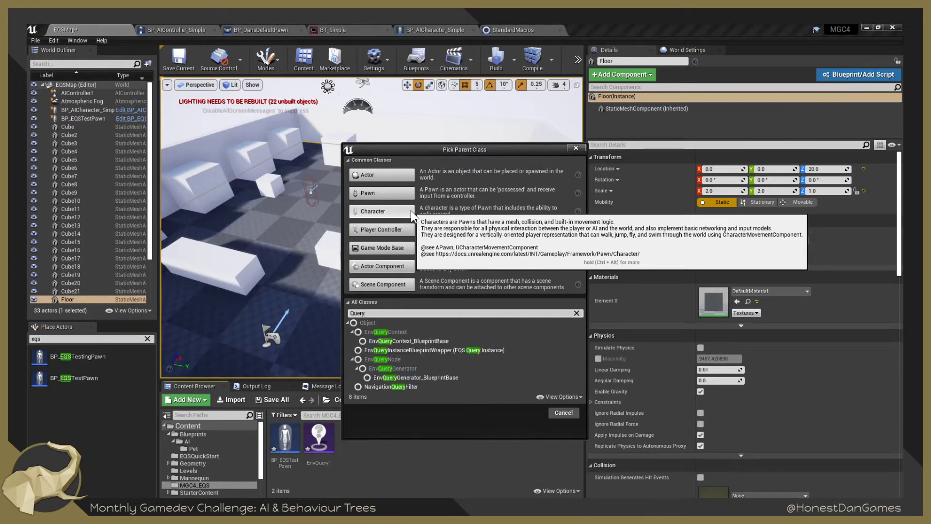
left_click(393, 341)
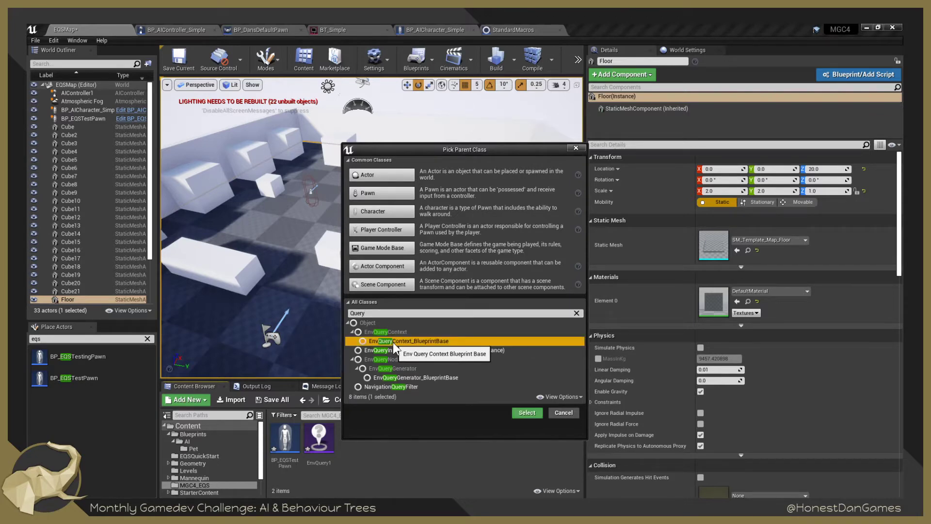
left_click(526, 413)
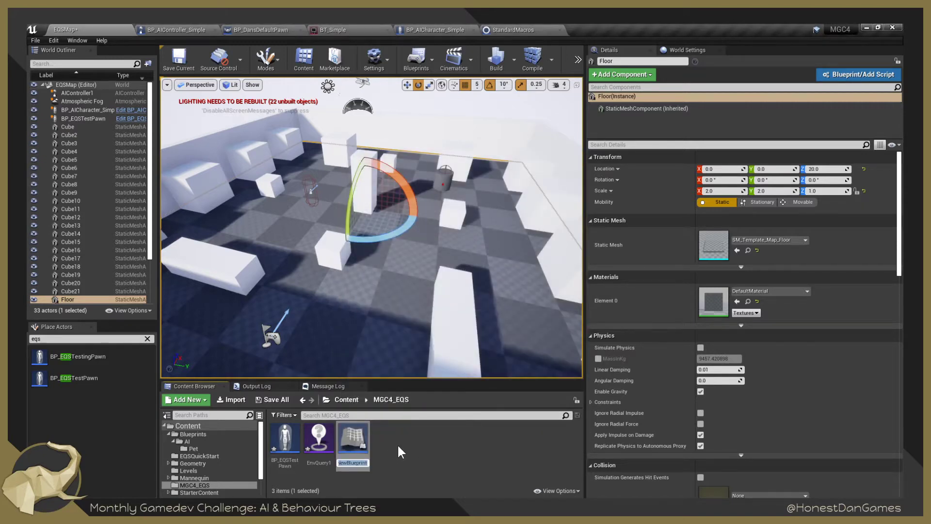
Name the new context Blueprint EnvQueryContext1 and save the current level.
type("EnvQue")
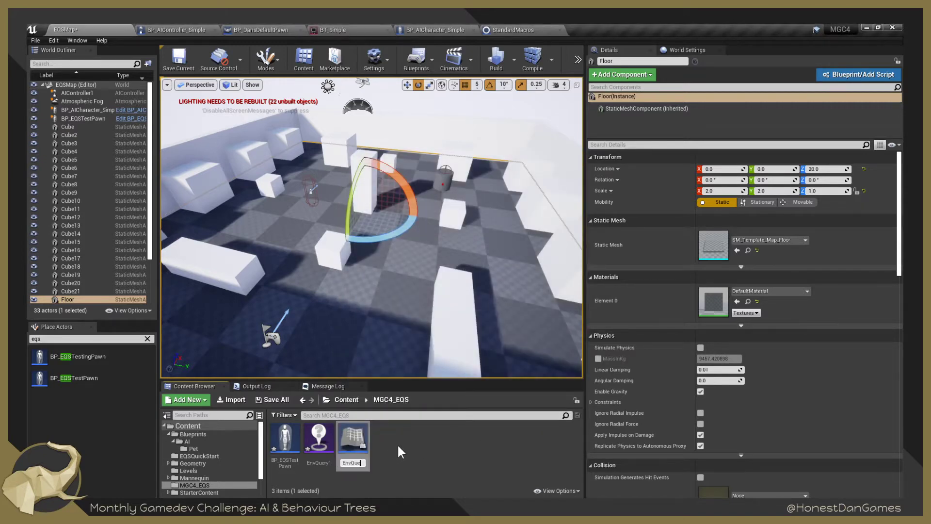
type("ryContext1")
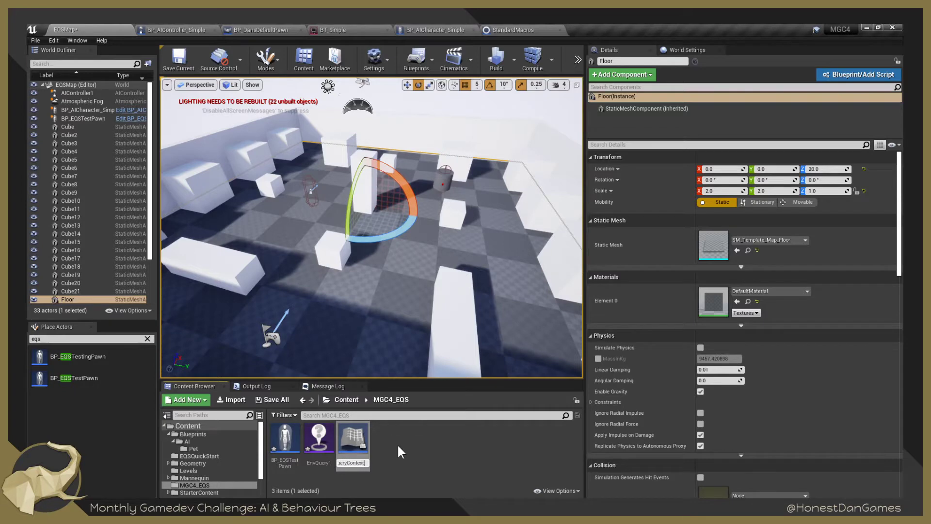
key("Return")
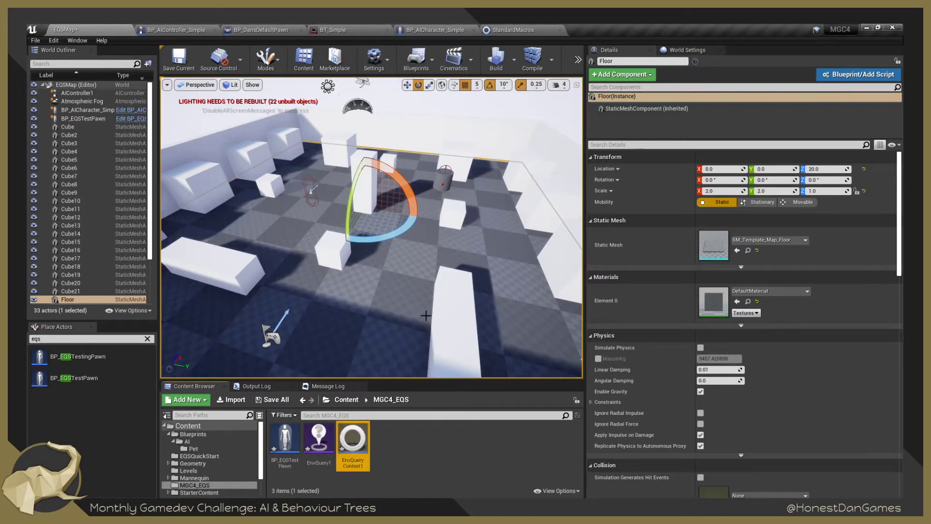
left_click(436, 453)
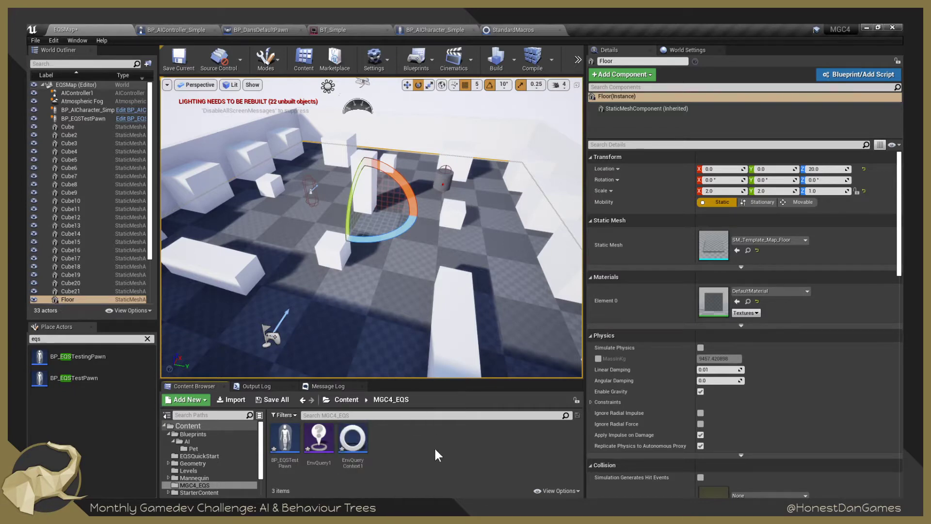
left_click(179, 58)
Look through the assets in the EQSQuickStart folder and return to the MGC4_EQS folder.
left_click(352, 439)
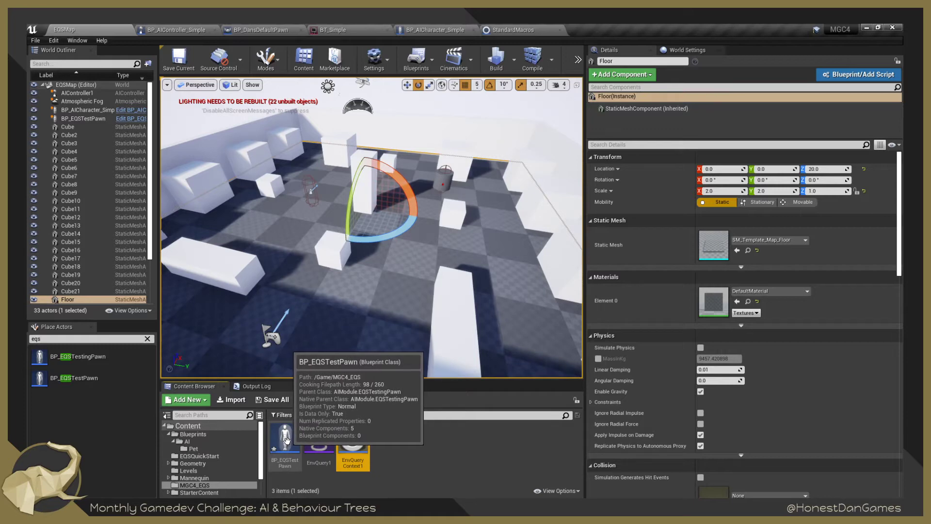
left_click(285, 439)
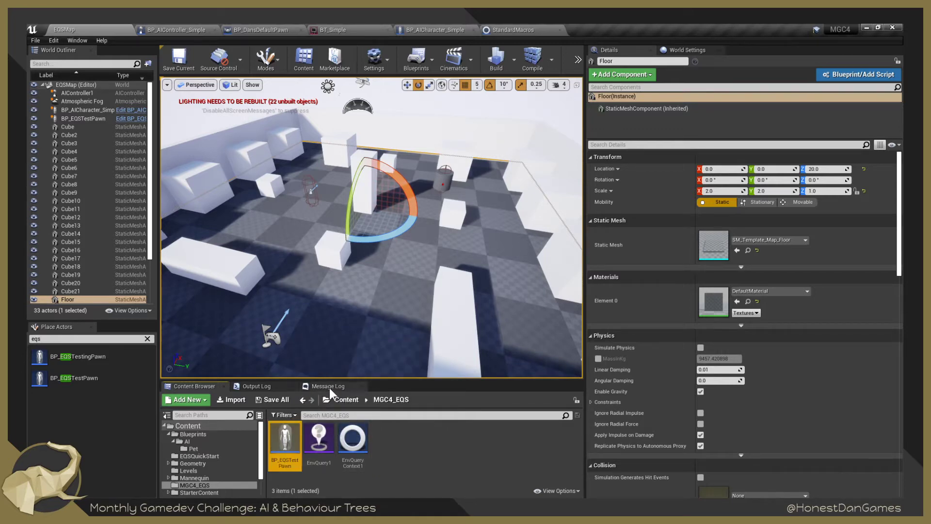
left_click(347, 399)
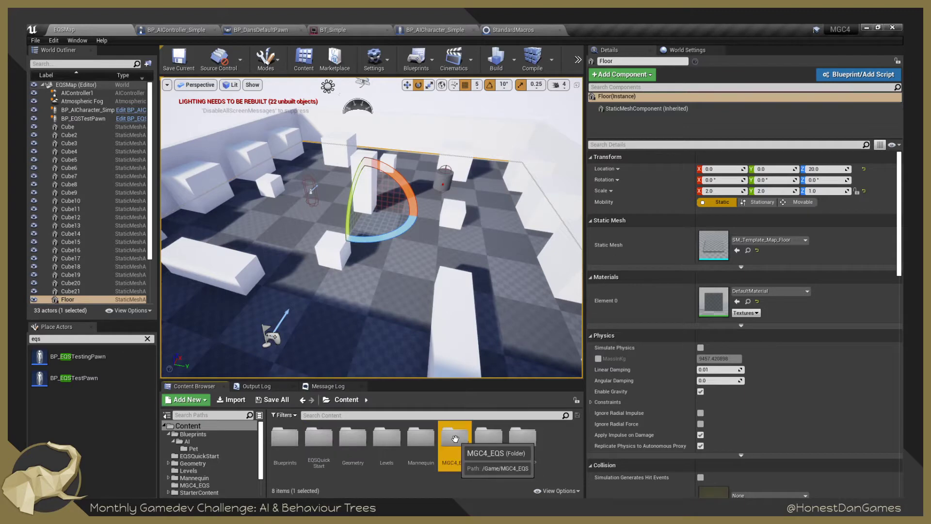
double_click(319, 436)
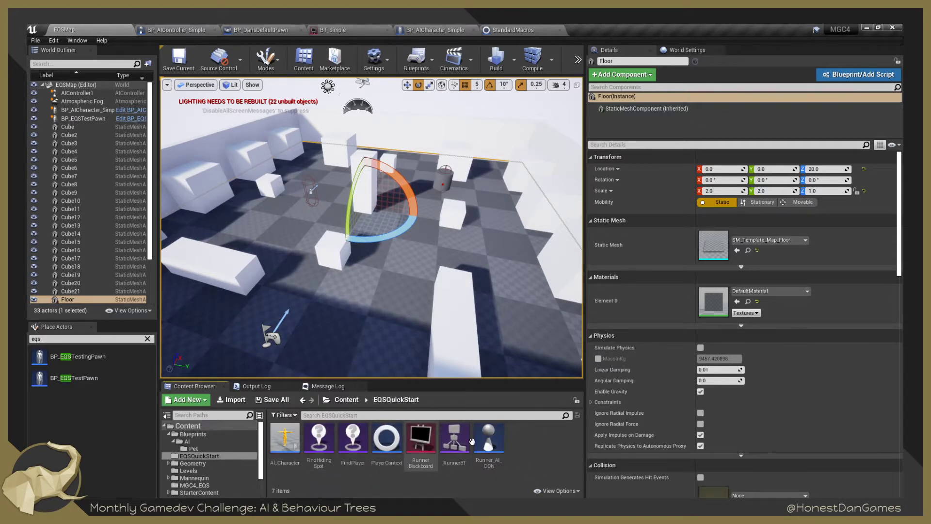
left_click(347, 400)
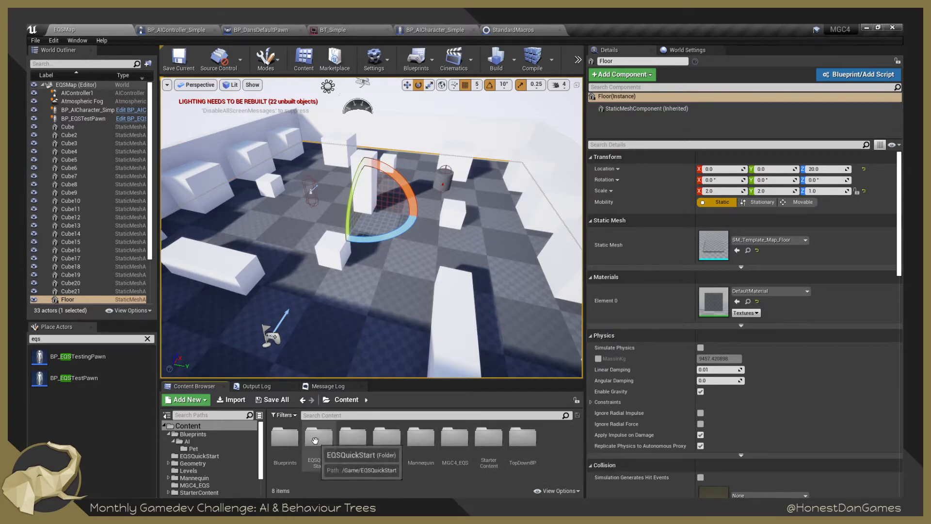
double_click(454, 438)
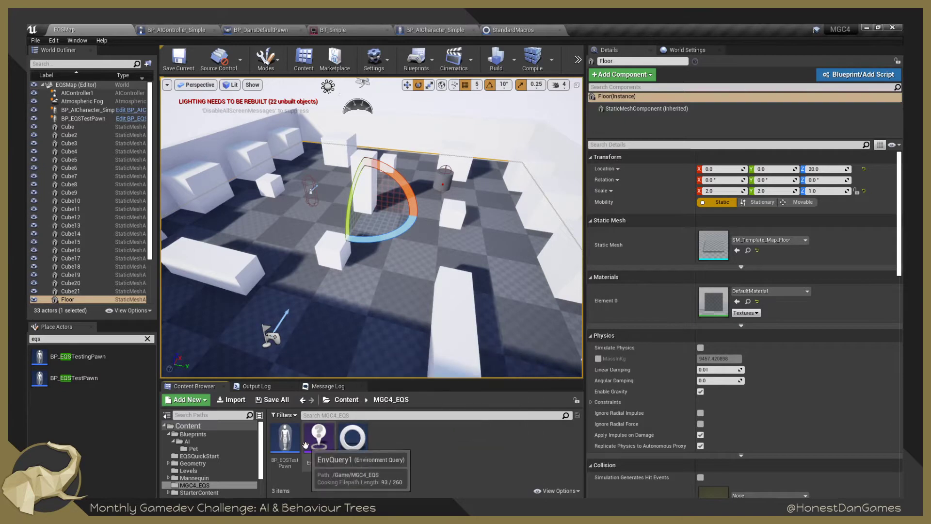
Open EnvQuery1 and EnvQueryContext1 in their editors to look at their graphs, and return to the EQSMap level.
mouse_move(315, 345)
right_mouse_down()
mouse_move(291, 342)
mouse_move(295, 296)
mouse_move(315, 340)
right_mouse_up()
double_click(319, 438)
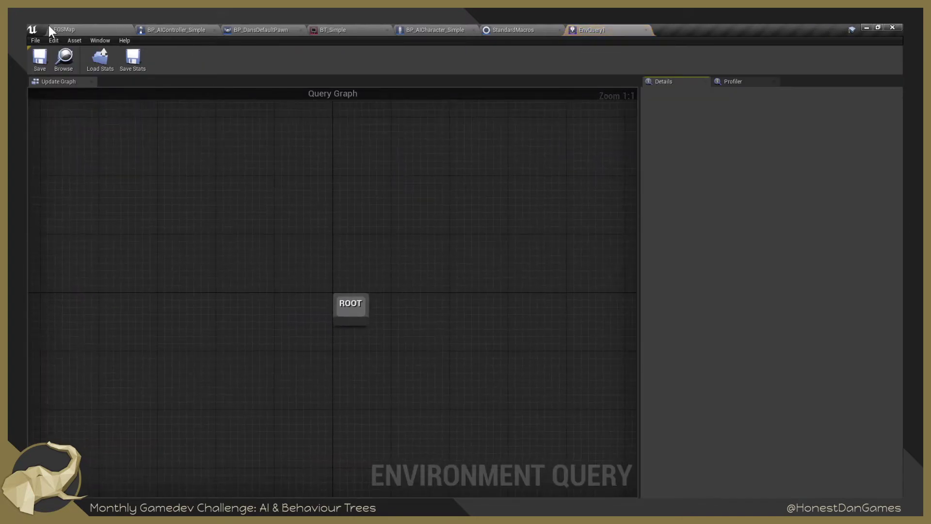
left_click(65, 30)
double_click(359, 439)
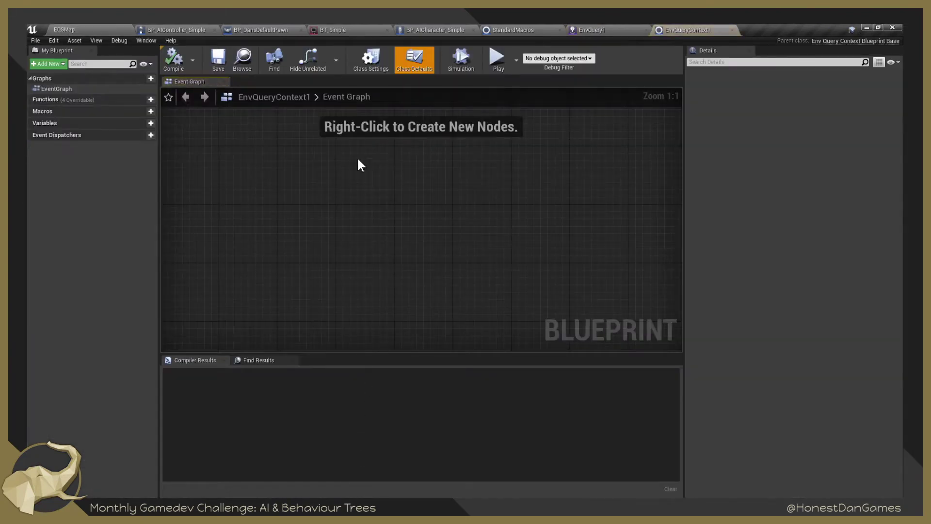
left_click(108, 29)
right_click_drag(368, 291, 386, 257)
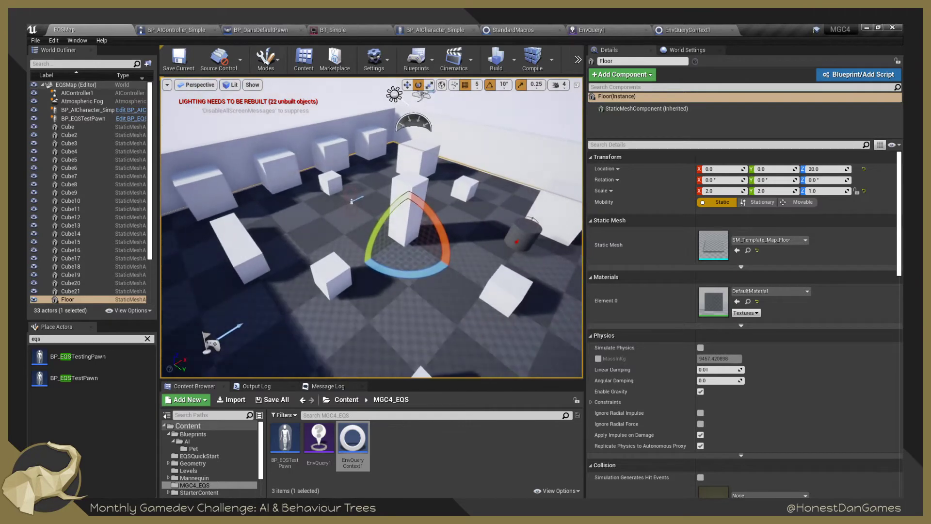
right_click_drag(387, 330, 368, 351)
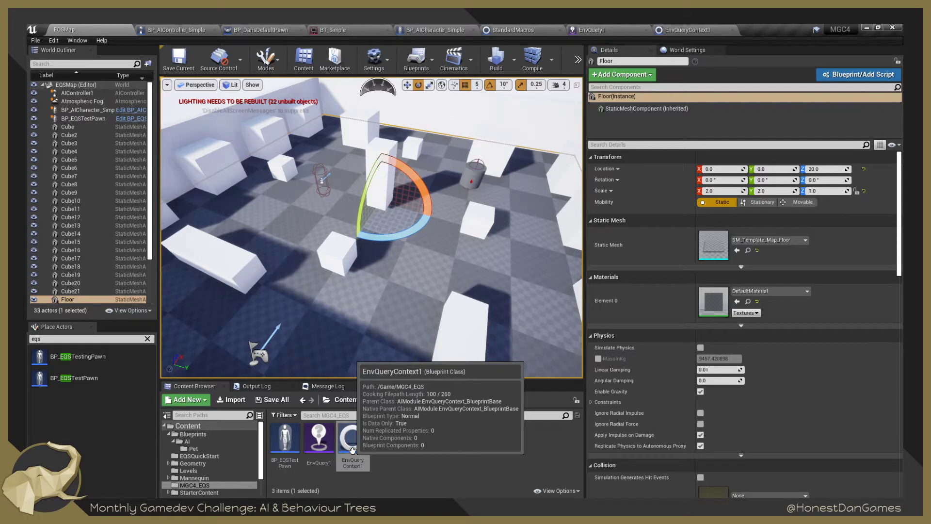
left_click(428, 467)
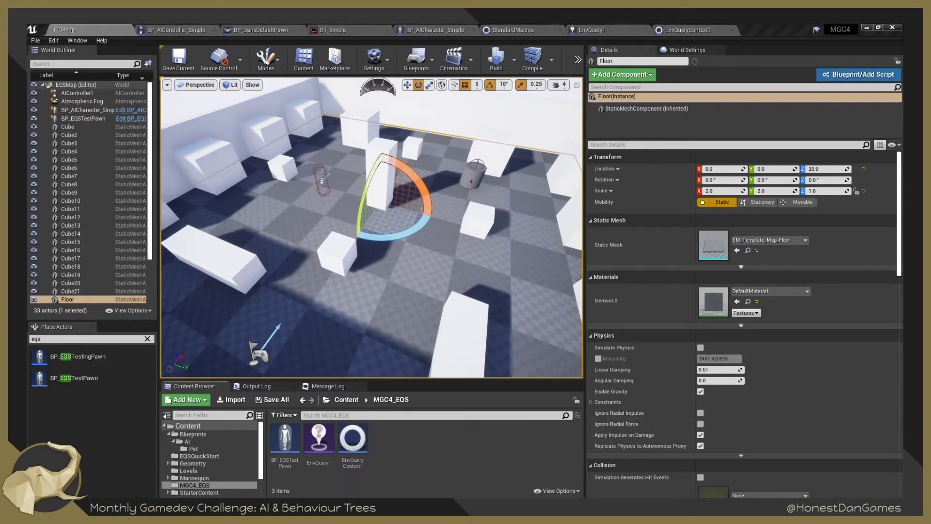
Switch to the web browser, search for "ue4 eqs" in a new tab and open the Unreal Engine documentation on the Environment Query System.
key("alt+Tab")
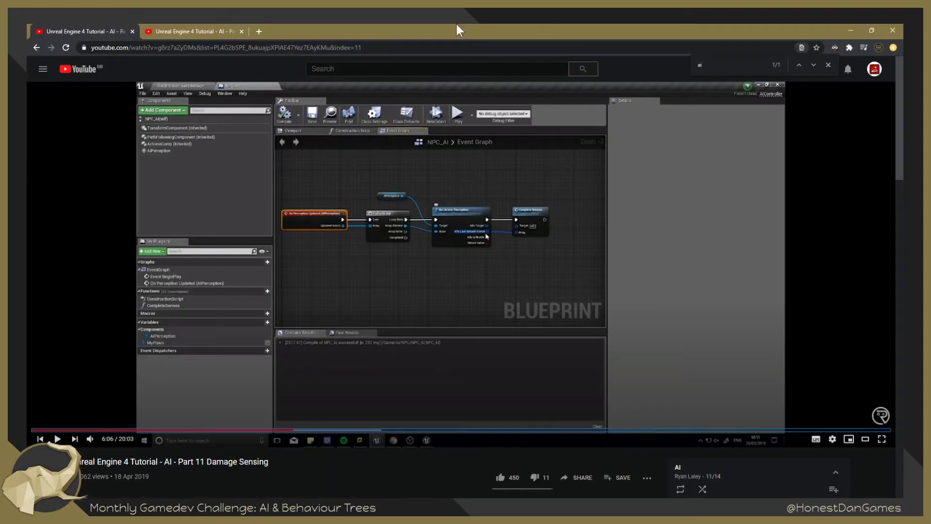
left_click(260, 29)
type("ue43")
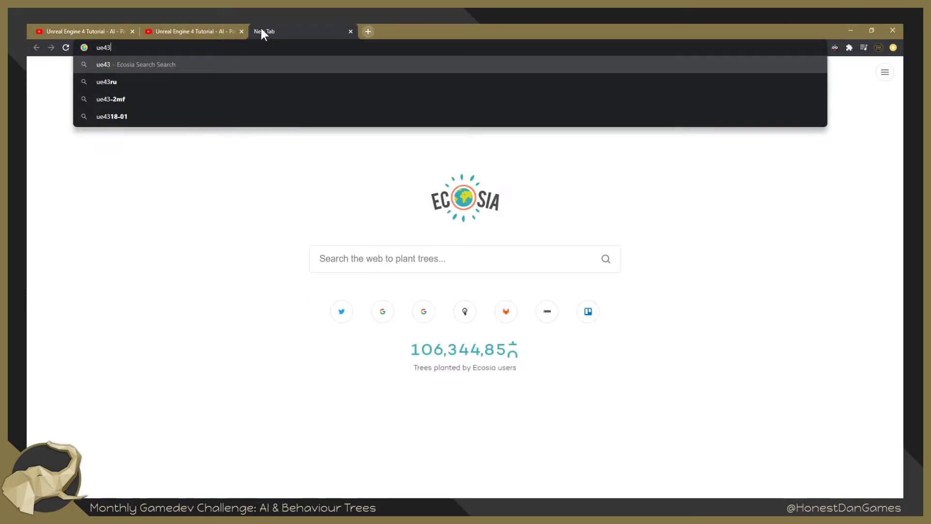
key("BackSpace")
type("r")
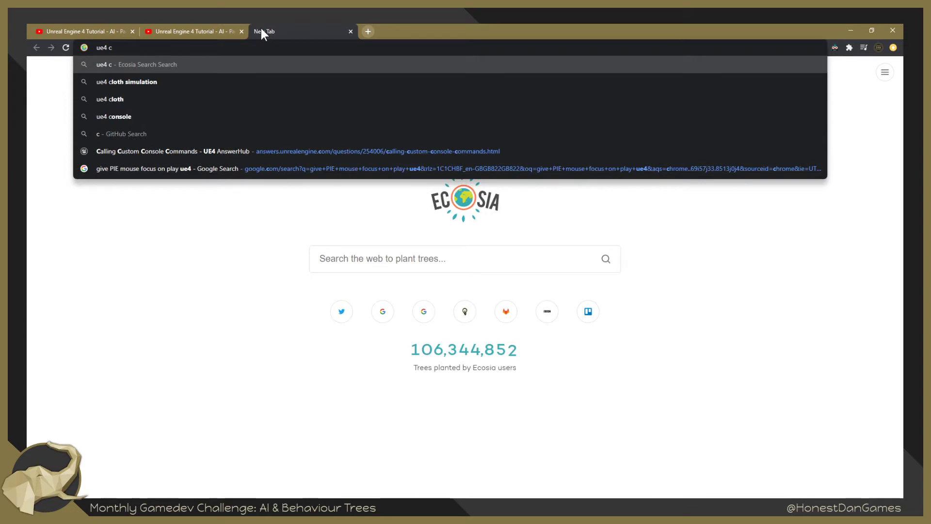
key("BackSpace")
type("eqs")
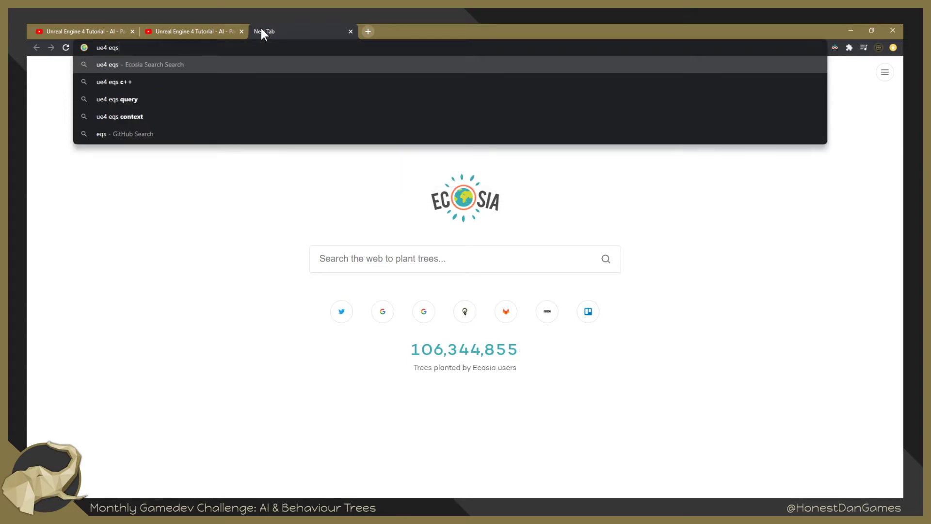
key("Return")
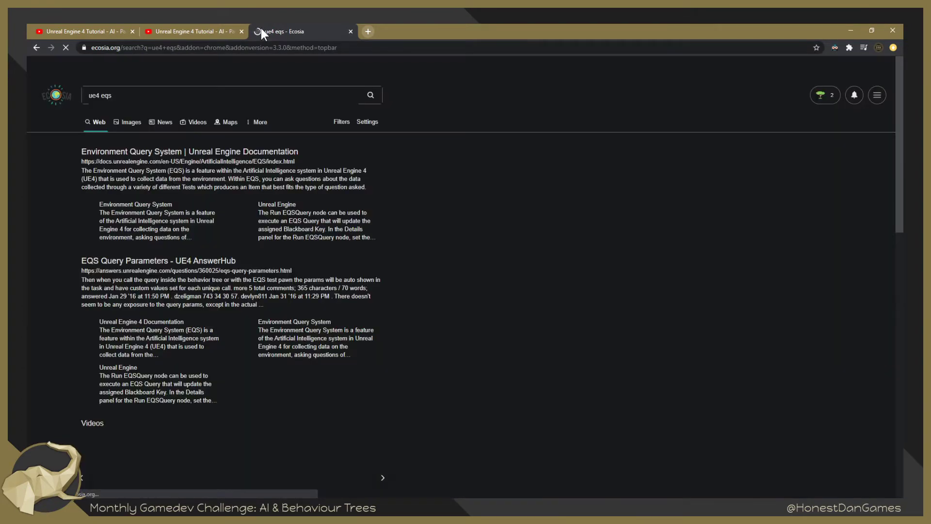
left_click(203, 152)
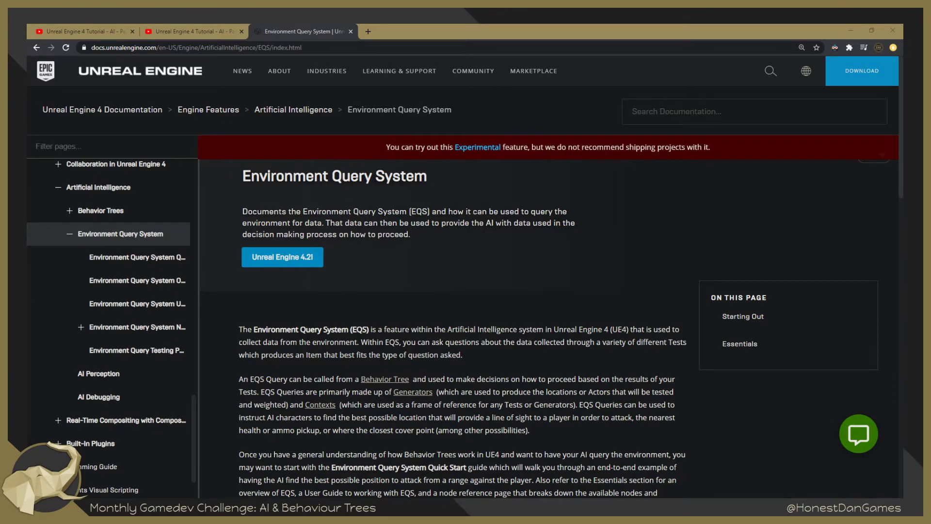
Switch to Discord and view the two dog photos in the pictures channel at full size.
left_click_drag(271, 495, 360, 25)
scroll(310, 217, "up", 4)
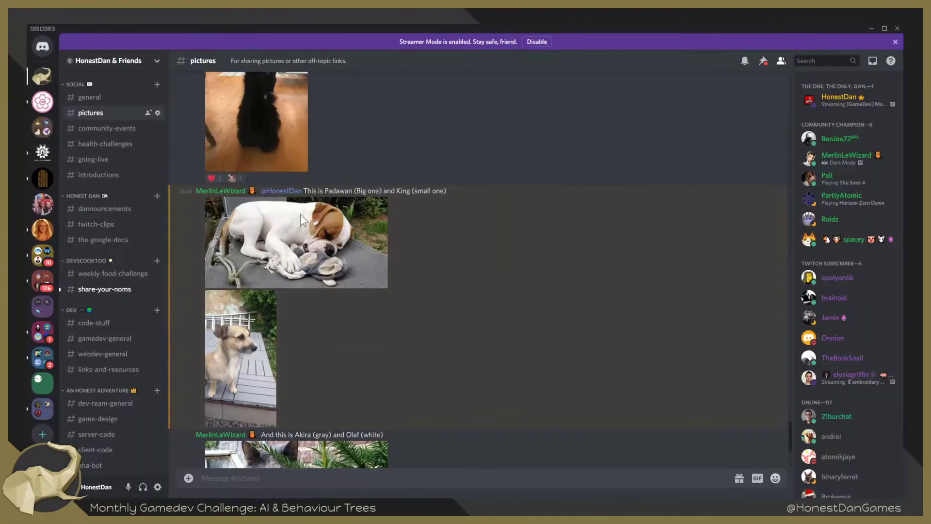
left_click(310, 259)
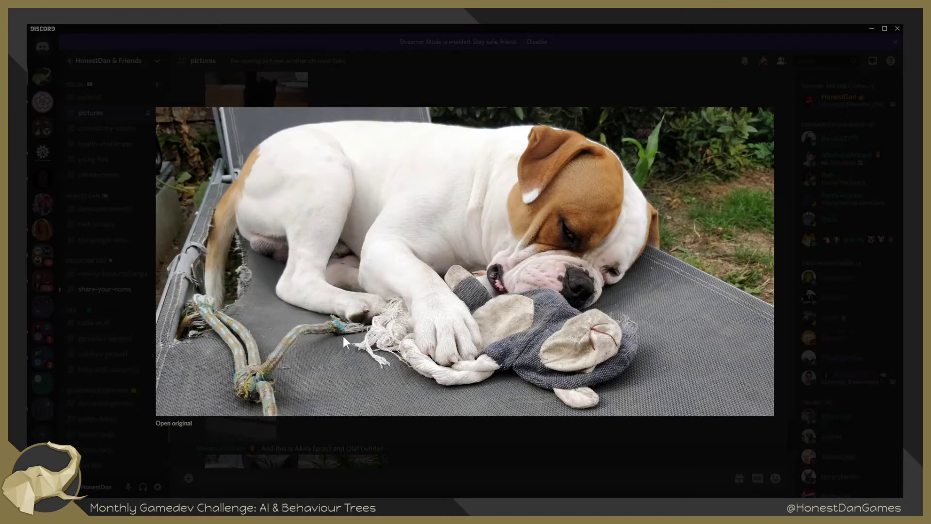
key("Escape")
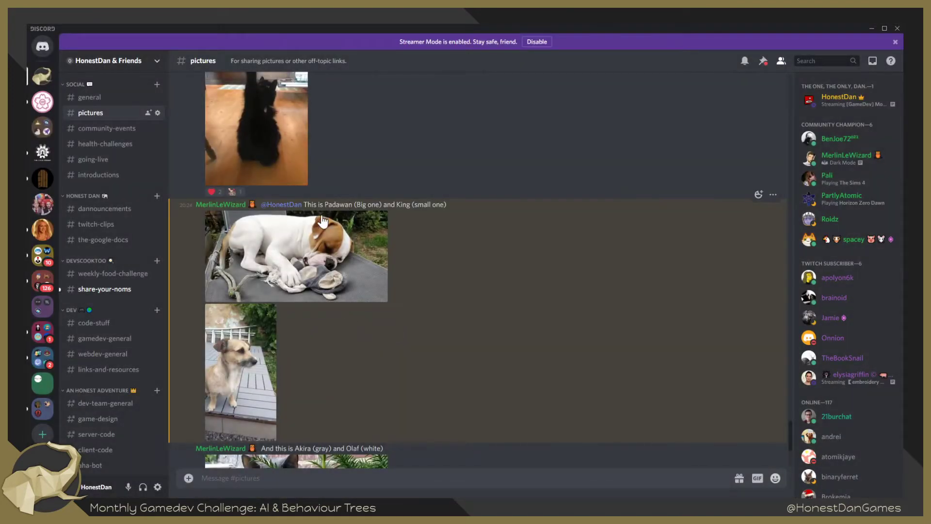
left_click(257, 381)
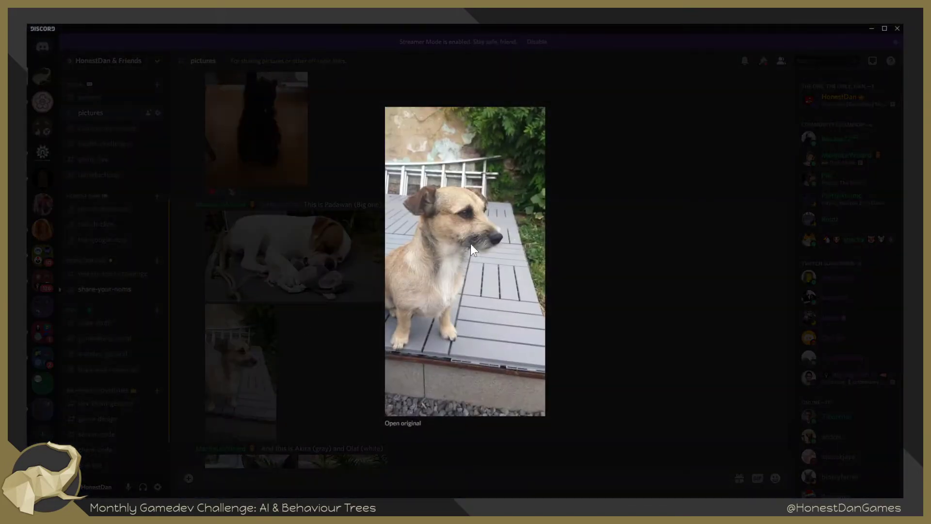
left_click(563, 243)
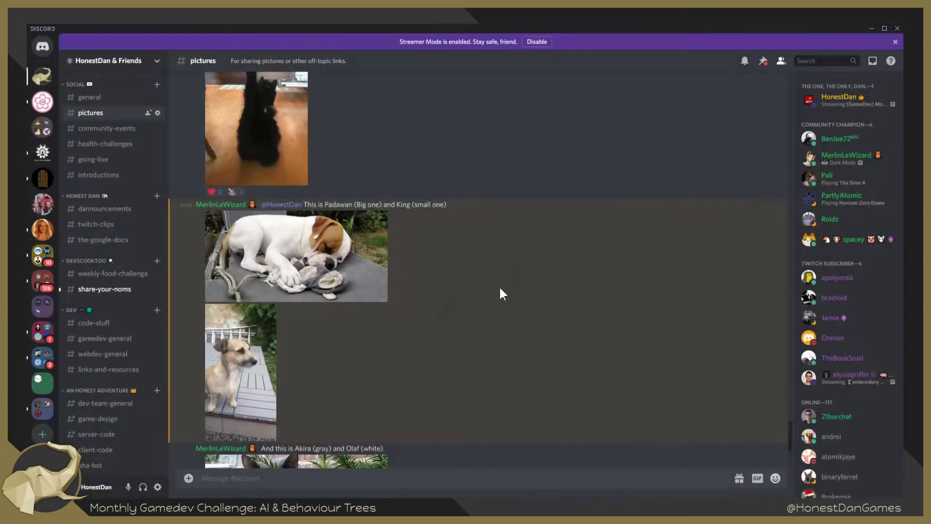
View the gray cat and white cat photos below the dog photos at full size.
scroll(292, 370, "down", 4)
left_click(283, 344)
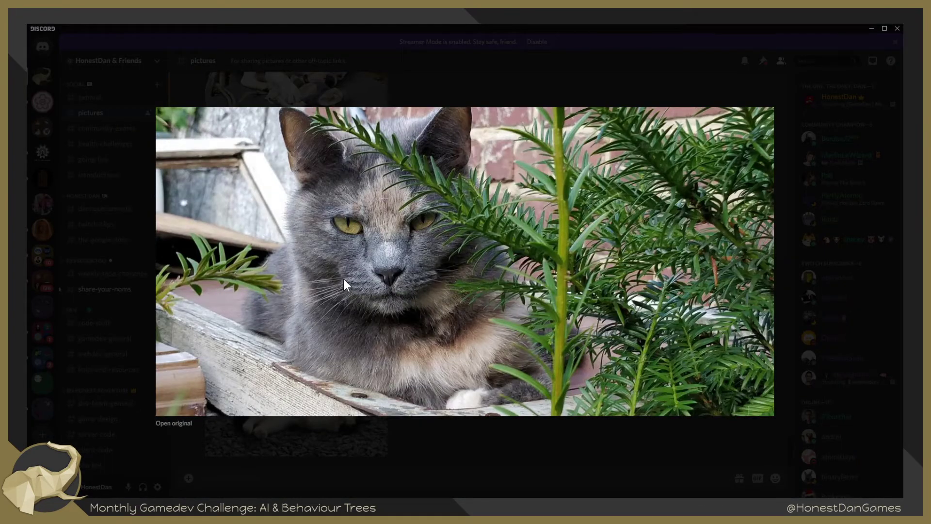
left_click(343, 281)
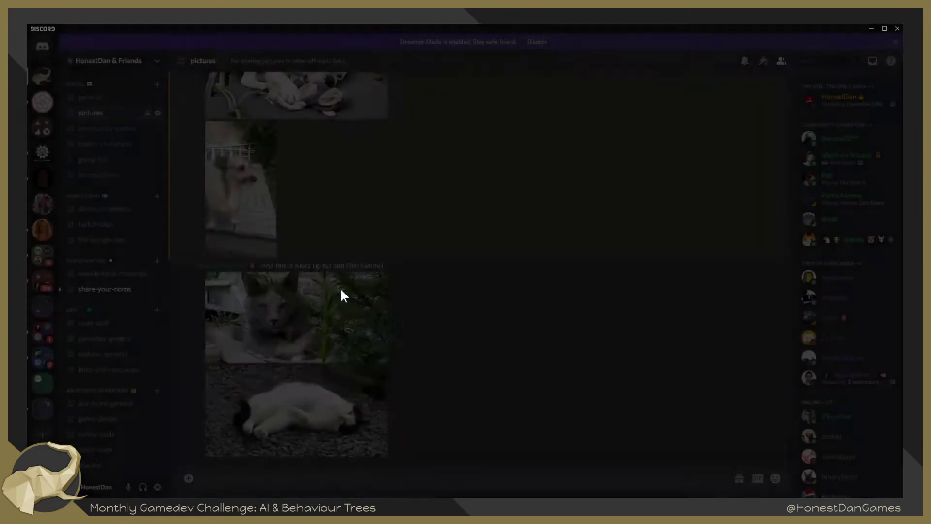
left_click(368, 412)
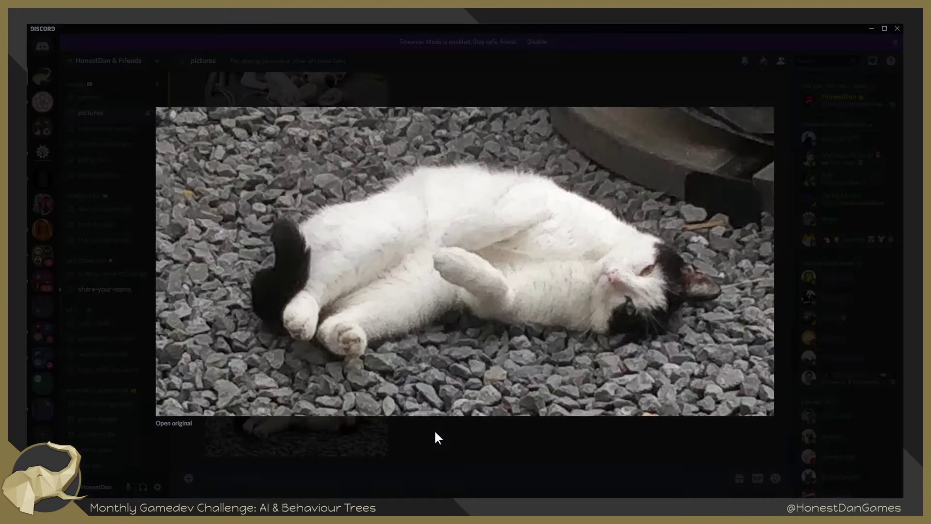
left_click(593, 289)
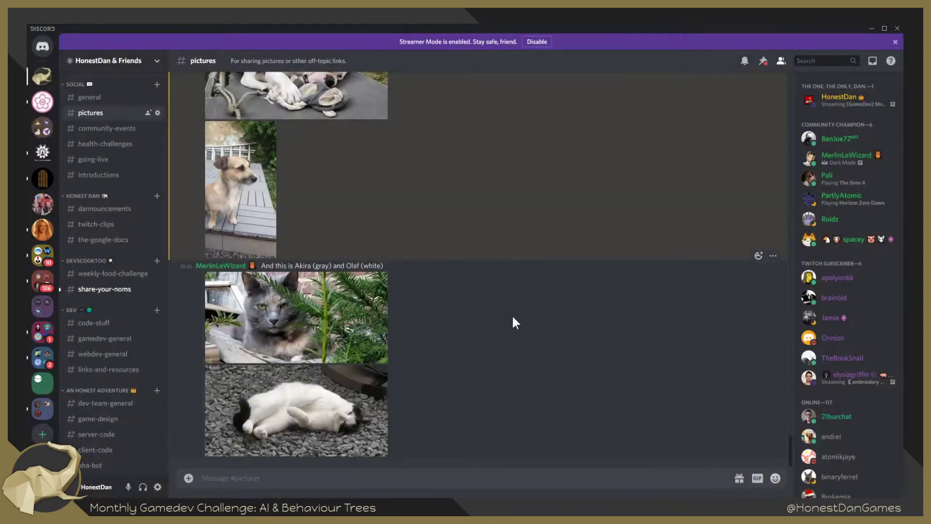
scroll(364, 322, "up", 2)
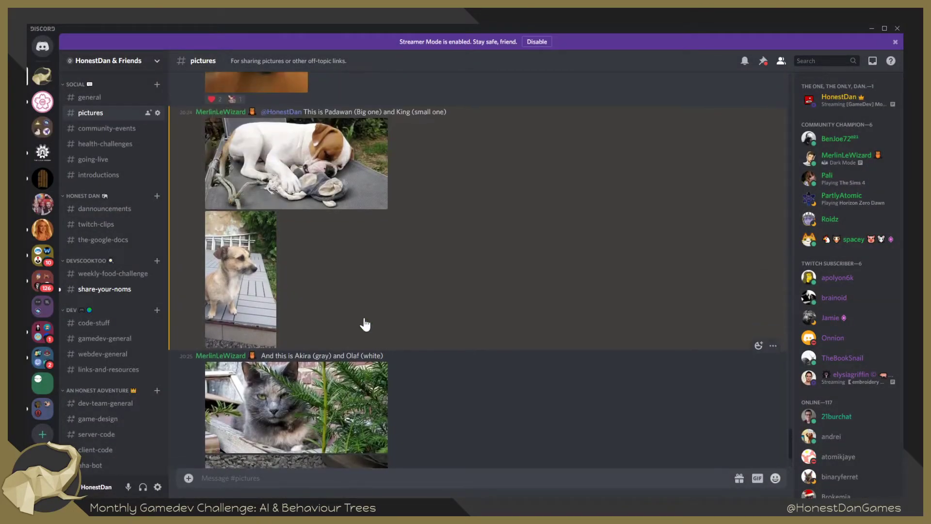
scroll(364, 323, "down", 2)
View the black cat photo posted above the dog photos in the Discord pictures channel at full size.
key("alt+Tab")
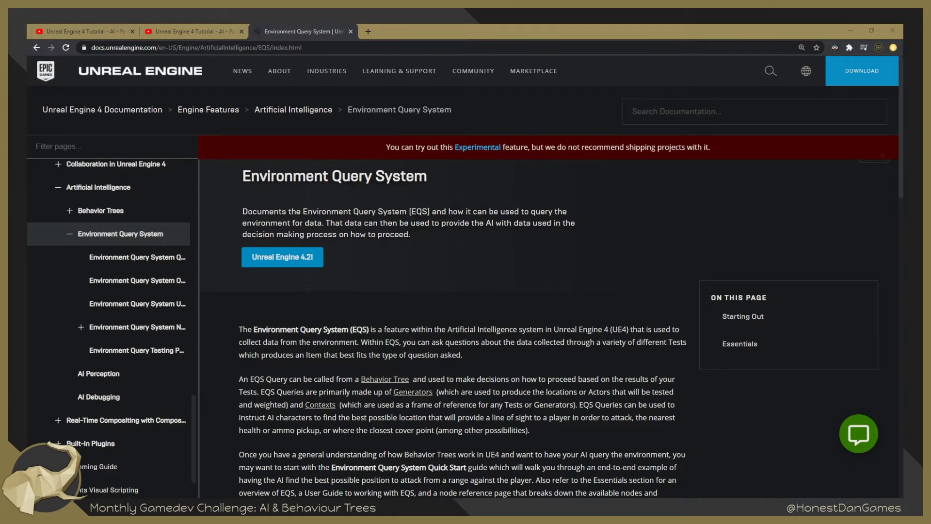
key("alt+Tab")
scroll(289, 217, "up", 5)
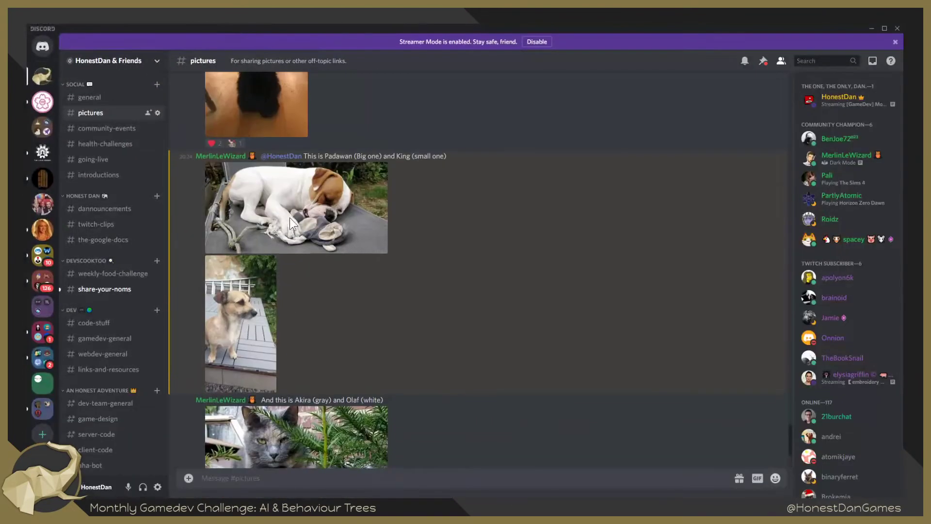
left_click(257, 155)
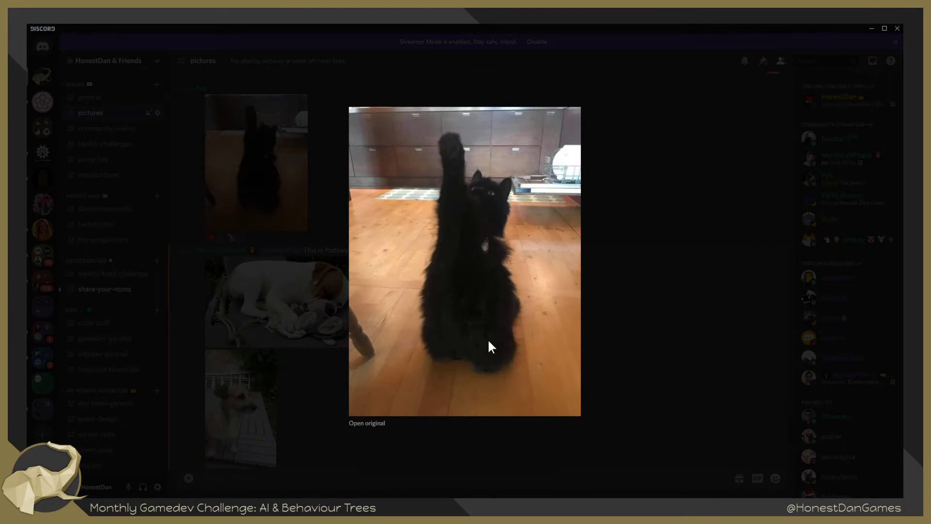
left_click(592, 123)
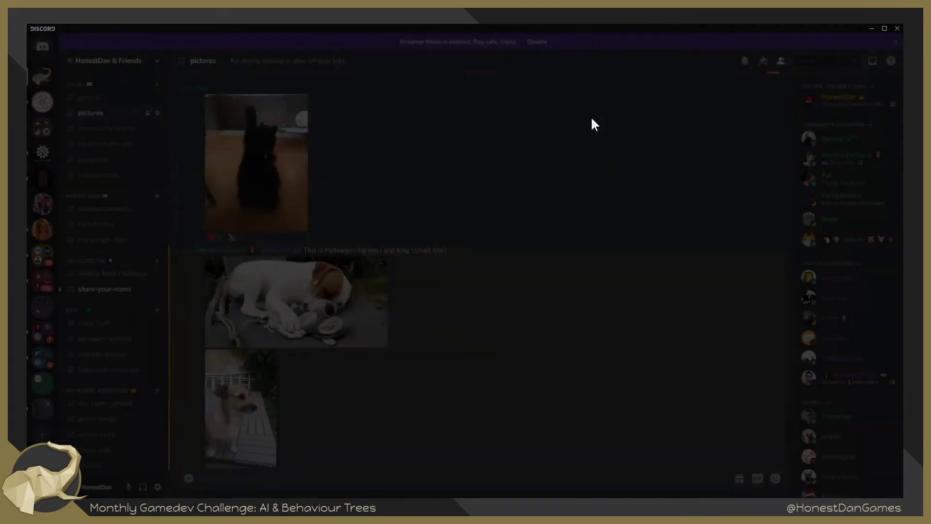
Switch back to the web browser and view the documentation page on the Environment Query System.
key("alt+Tab")
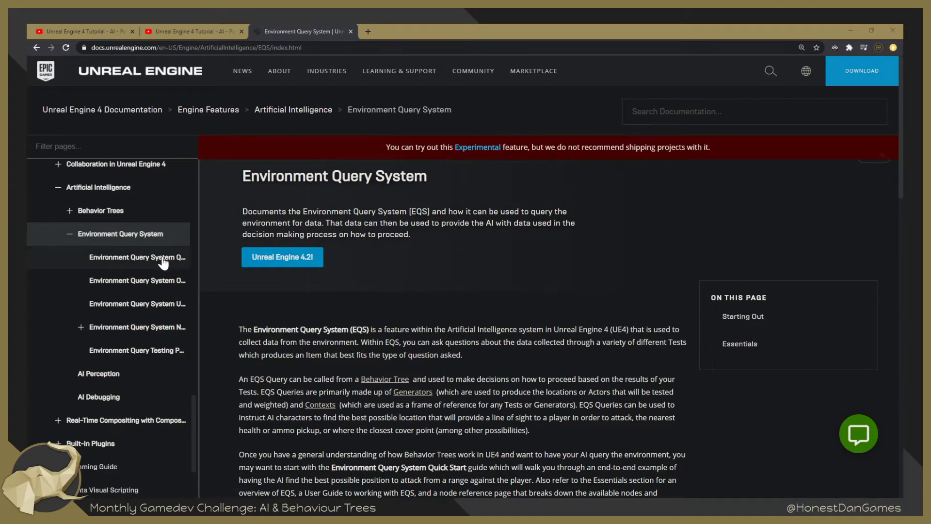
left_click_drag(199, 252, 293, 325)
left_click(293, 325)
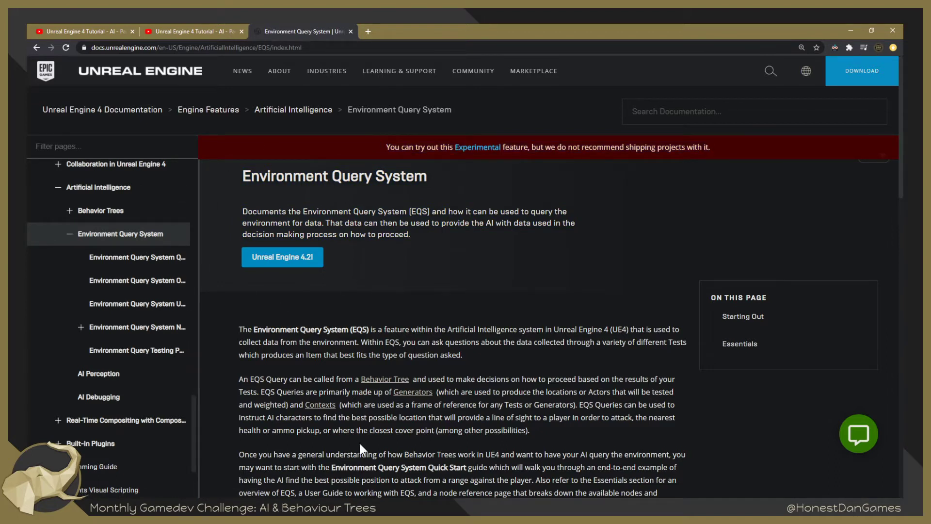
Switch to the Unreal Editor, search the Editor Preferences for "EQS" to check the Environment Querying System option, and close the preferences.
key("alt+Tab")
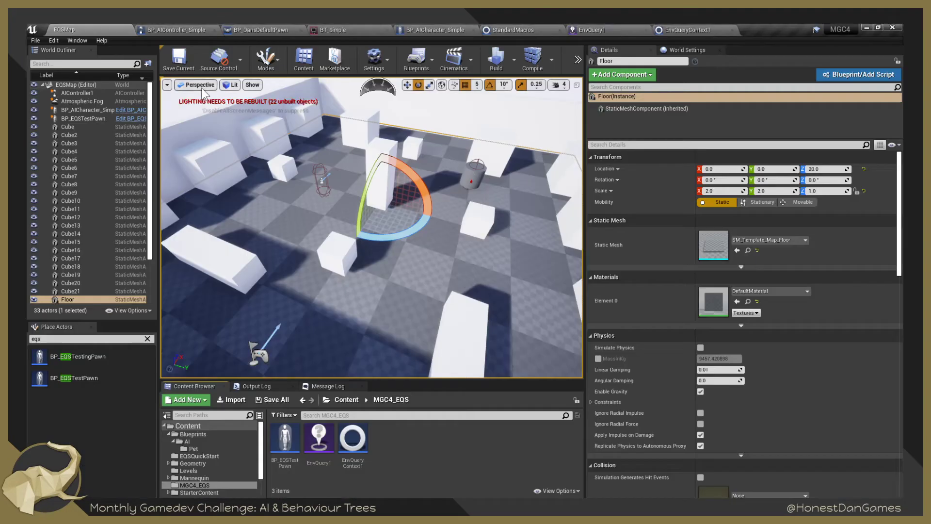
left_click(51, 40)
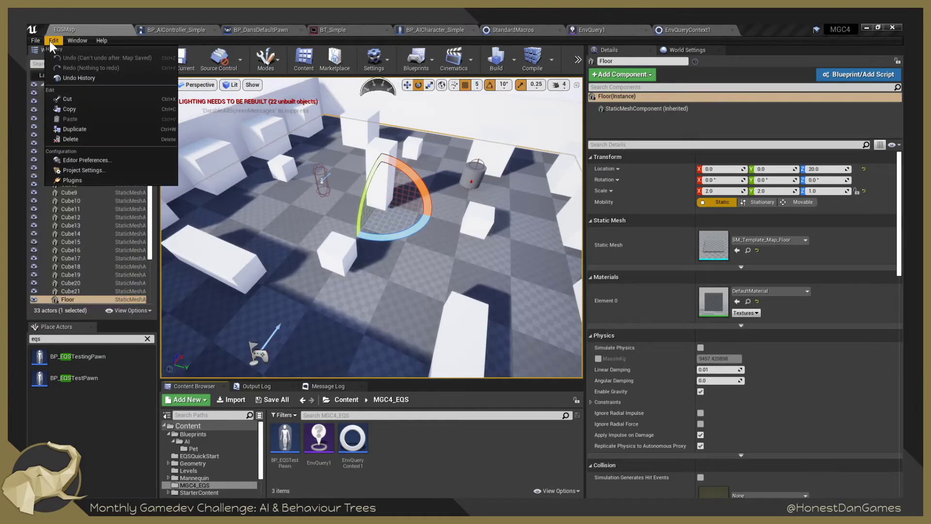
left_click(85, 159)
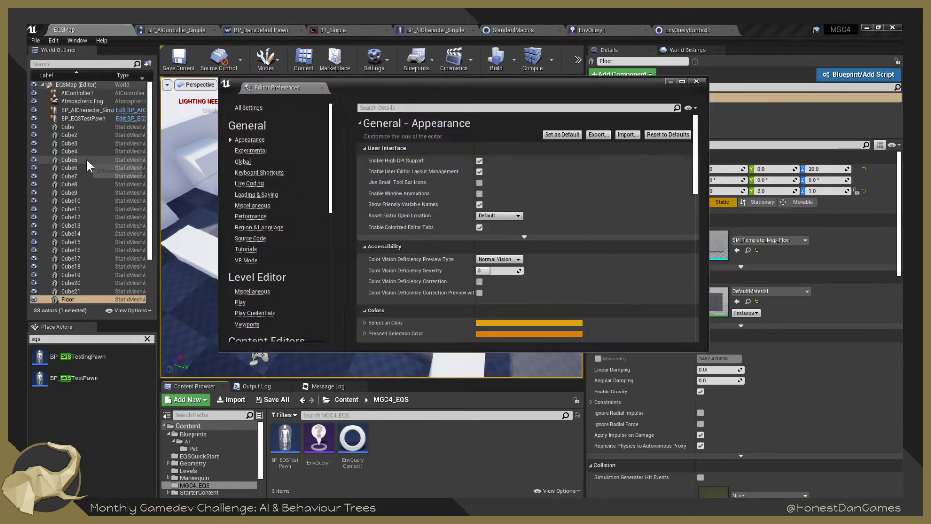
left_click(373, 107)
type("EQS")
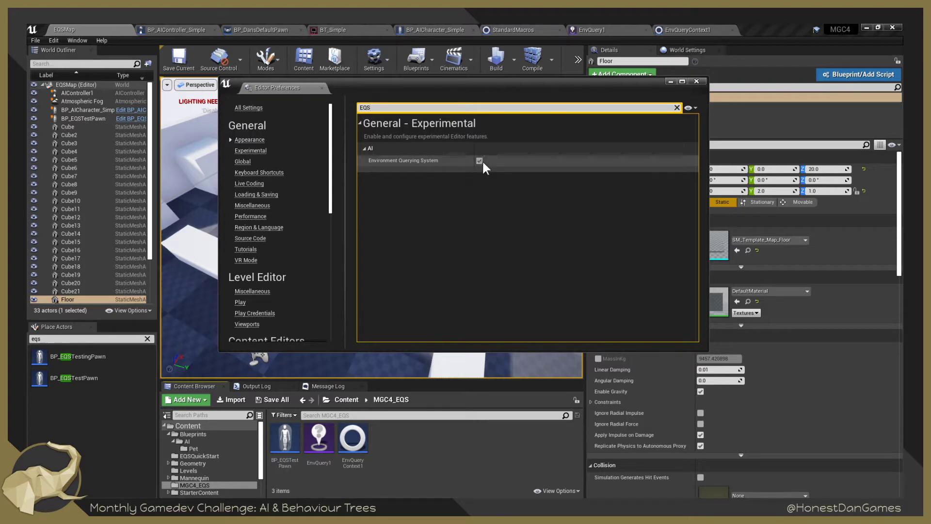
left_click(677, 108)
left_click(696, 82)
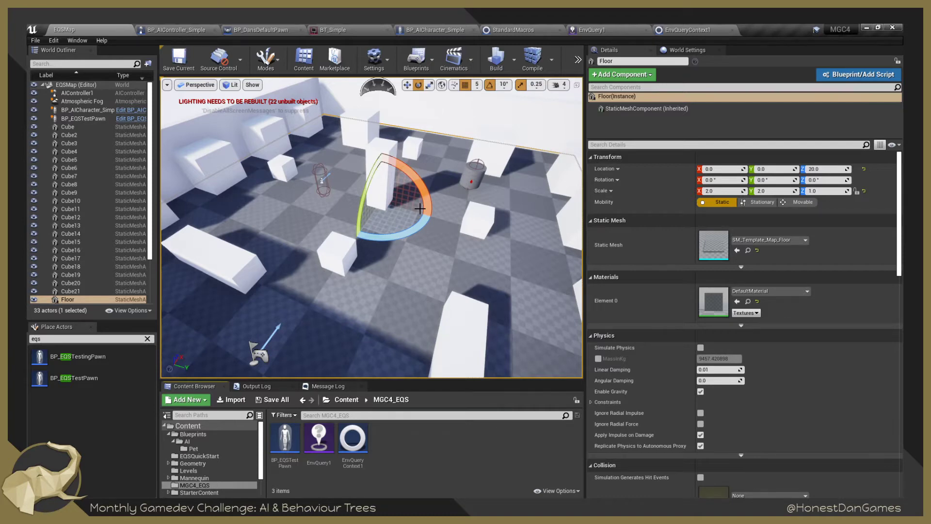
right_click_drag(340, 234, 438, 314)
key("d")
key("w")
key("w")
key("s")
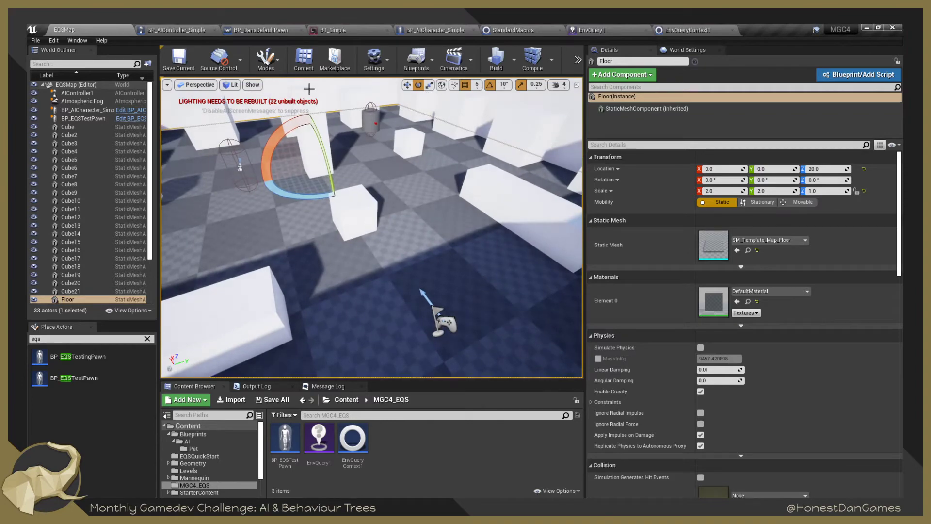
Bring up the EnvQueryContext1 blueprint, return to the browser and review the EQS page's introduction, Starting Out and Essentials sections.
left_click(689, 31)
key("alt+Tab")
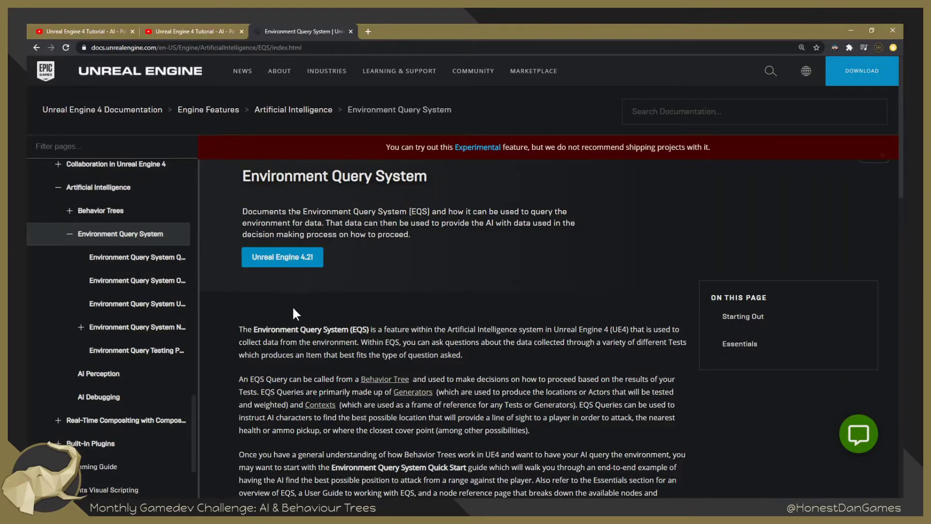
scroll(293, 311, "down", 3)
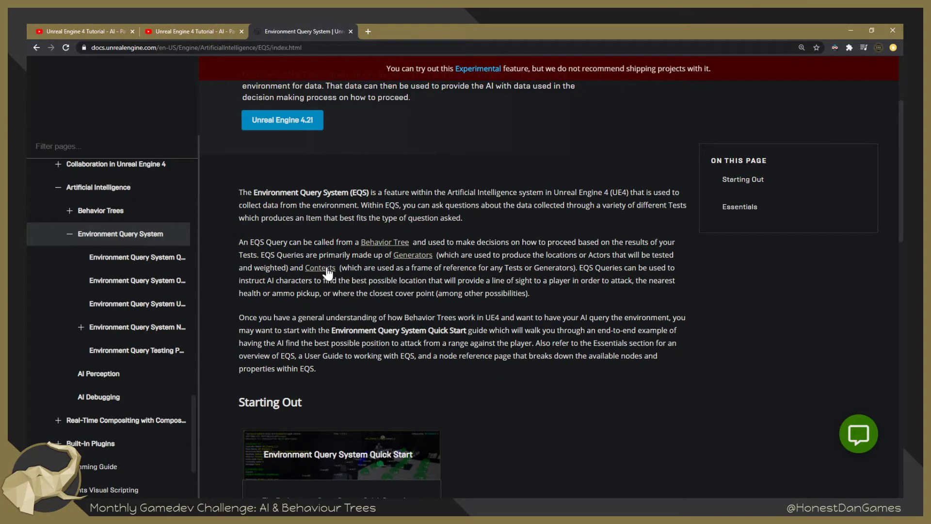
scroll(327, 243, "down", 6)
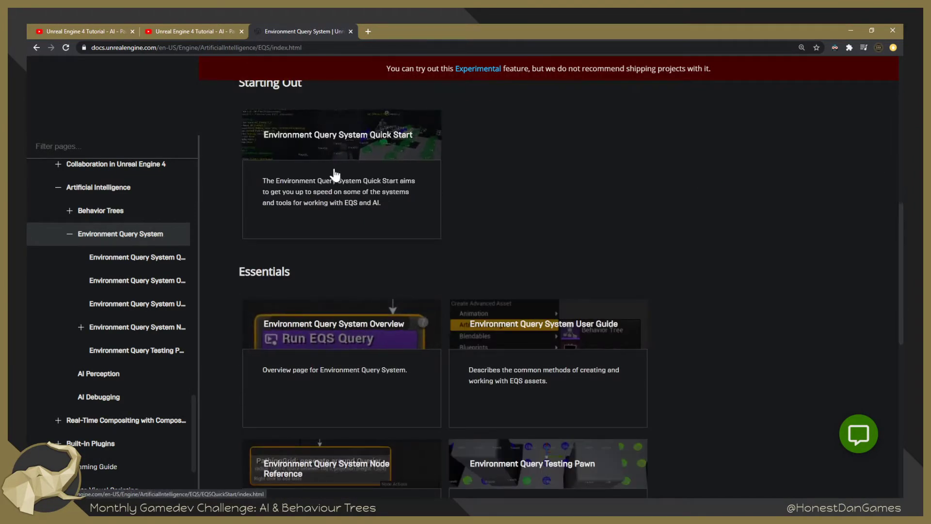
scroll(359, 370, "down", 4)
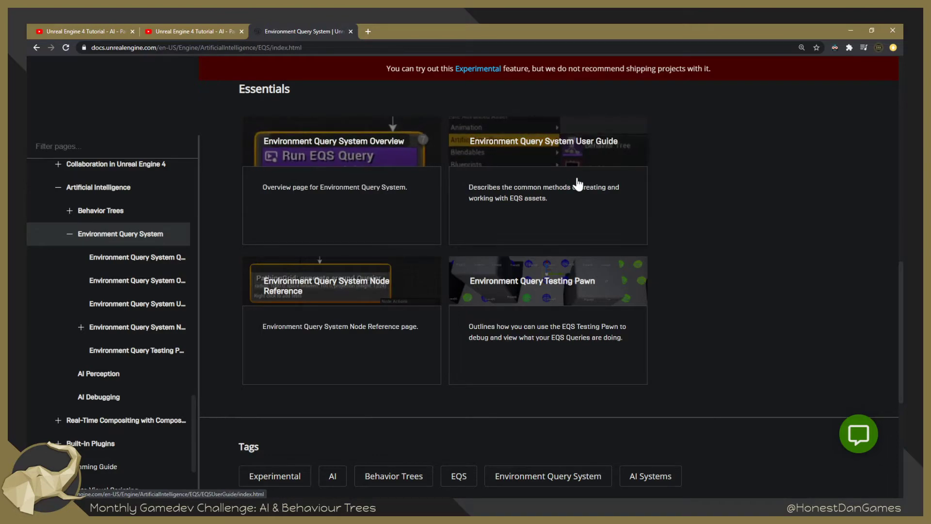
scroll(567, 320, "up", 9)
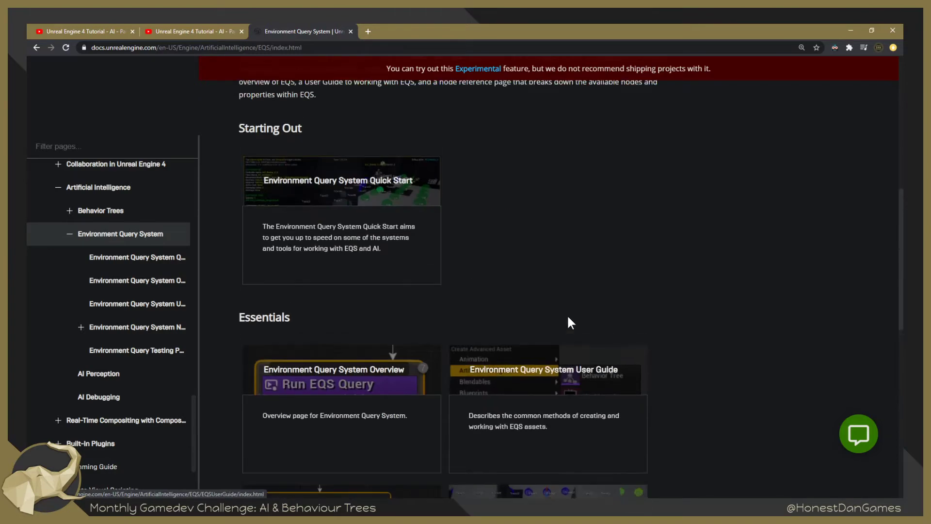
scroll(557, 298, "up", 3)
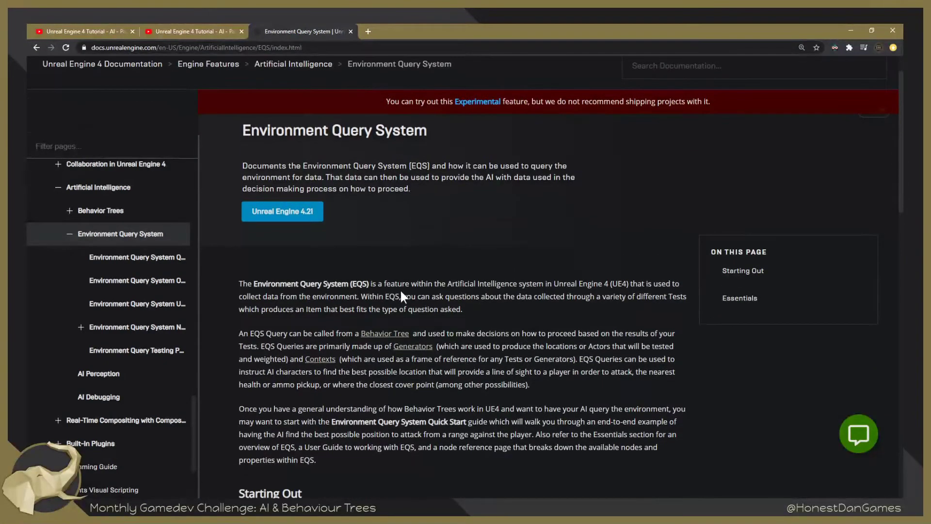
scroll(558, 299, "down", 1)
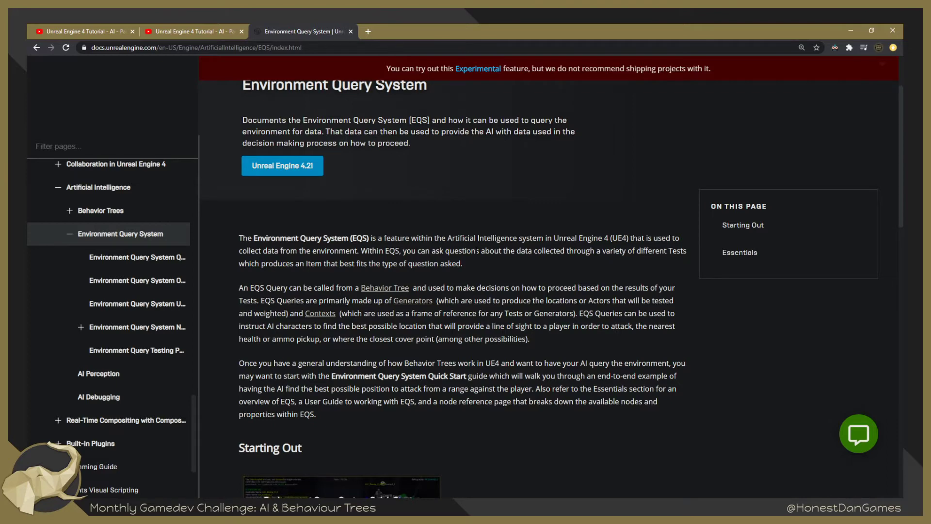
scroll(360, 360, "down", 10)
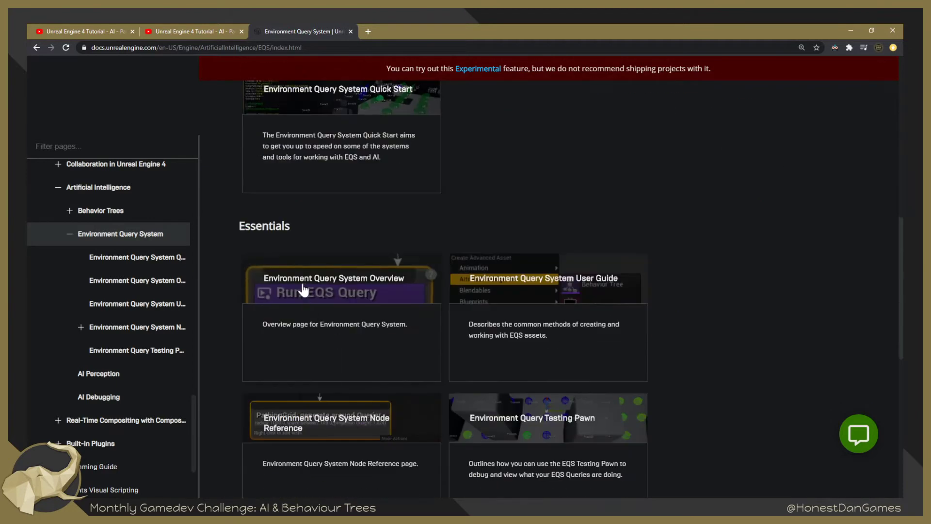
scroll(316, 224, "up", 4)
scroll(395, 295, "up", 1)
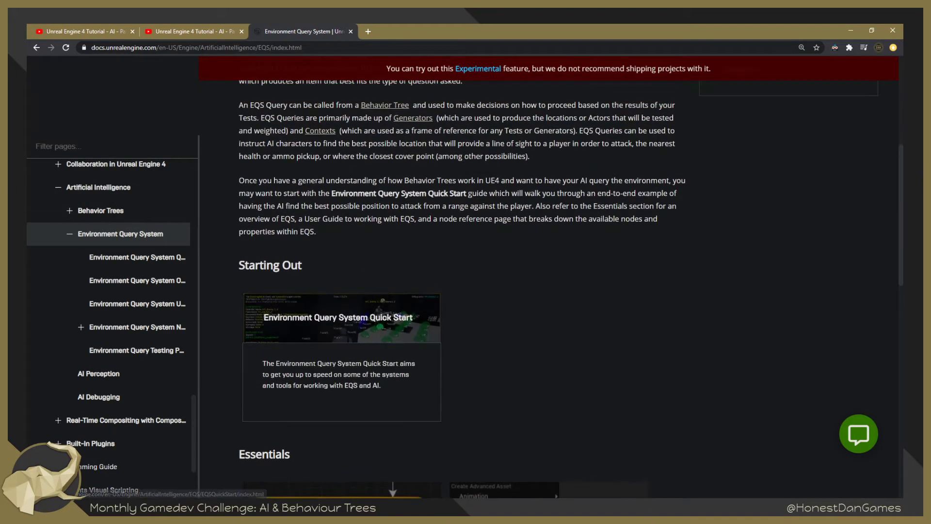
Open the Environment Query System Quick Start guide and read up to enabling EQS under Required Project Setup.
left_click(366, 334)
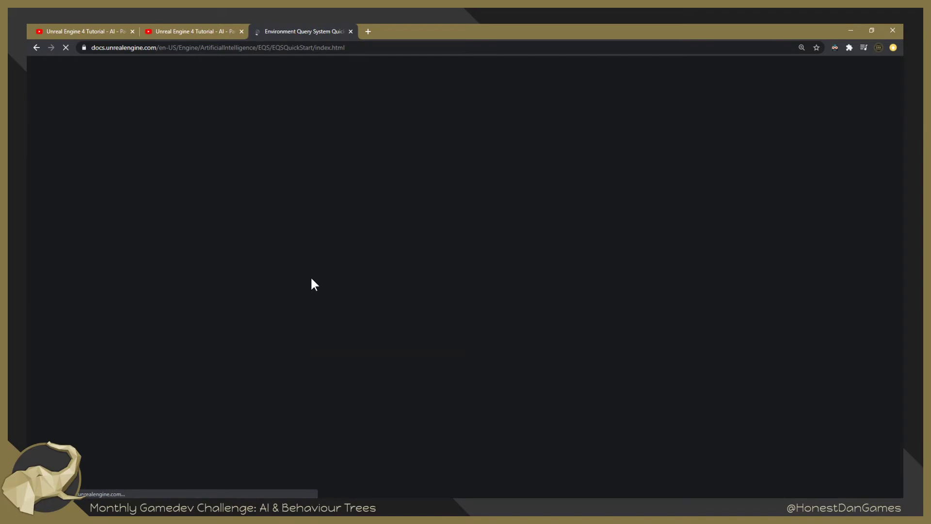
scroll(311, 275, "down", 4)
scroll(309, 275, "down", 5)
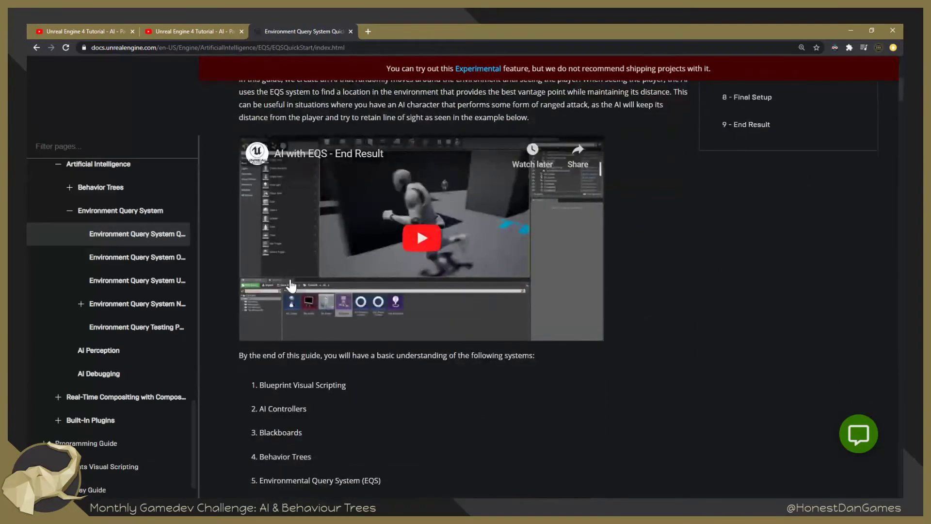
scroll(291, 286, "down", 9)
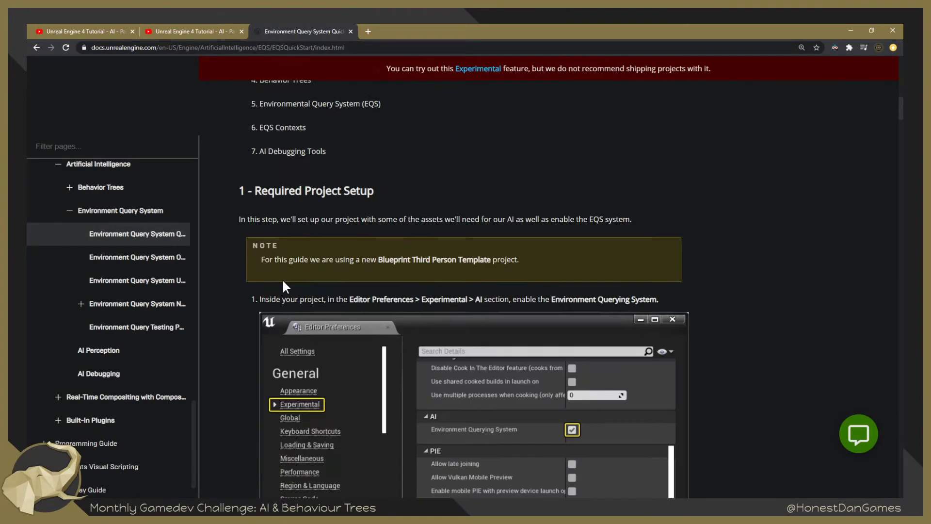
scroll(242, 281, "down", 1)
scroll(474, 314, "down", 7)
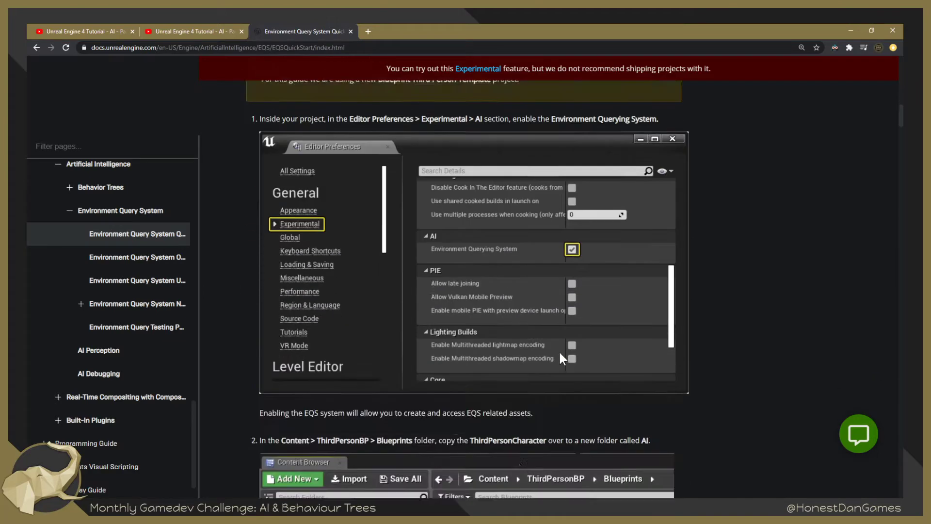
Read the Quick Start guide's instructions on creating the AI assets and overriding Provide Single Actor in the Environment Query Context section.
scroll(517, 381, "down", 5)
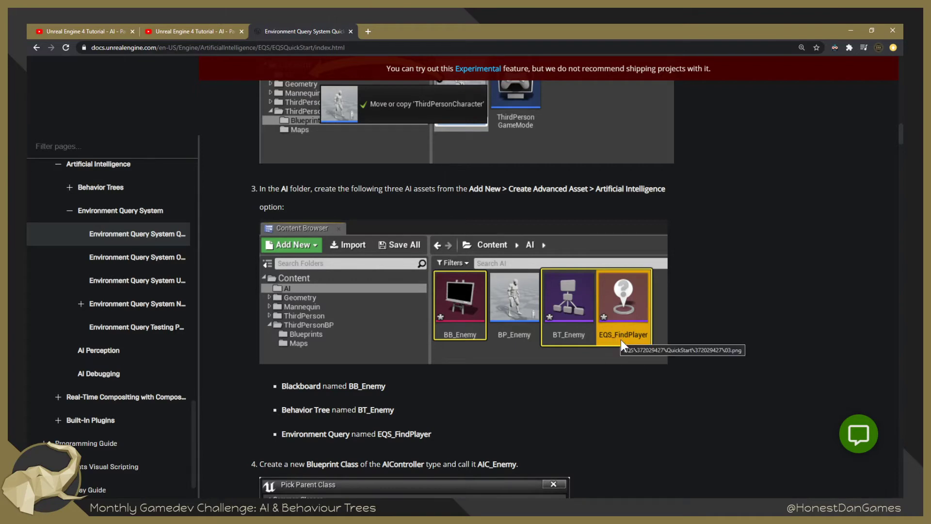
scroll(541, 378, "down", 3)
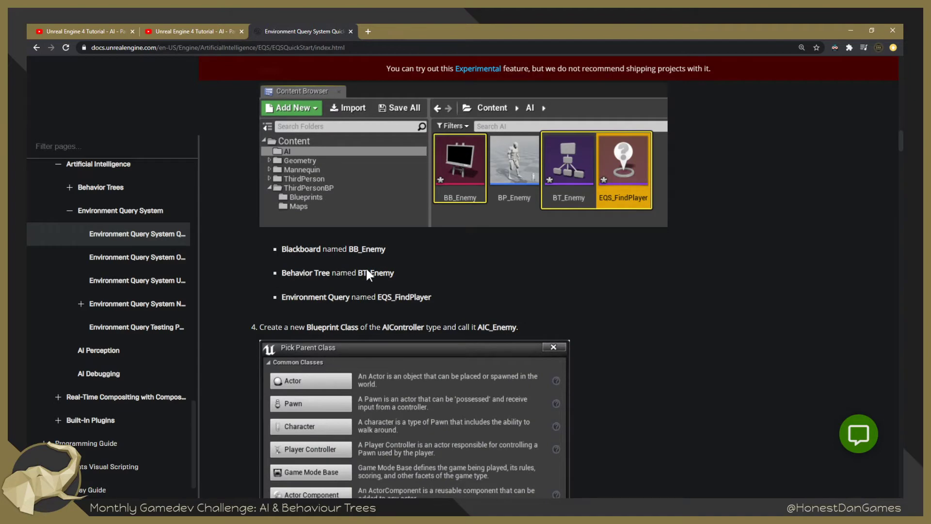
scroll(285, 266, "down", 2)
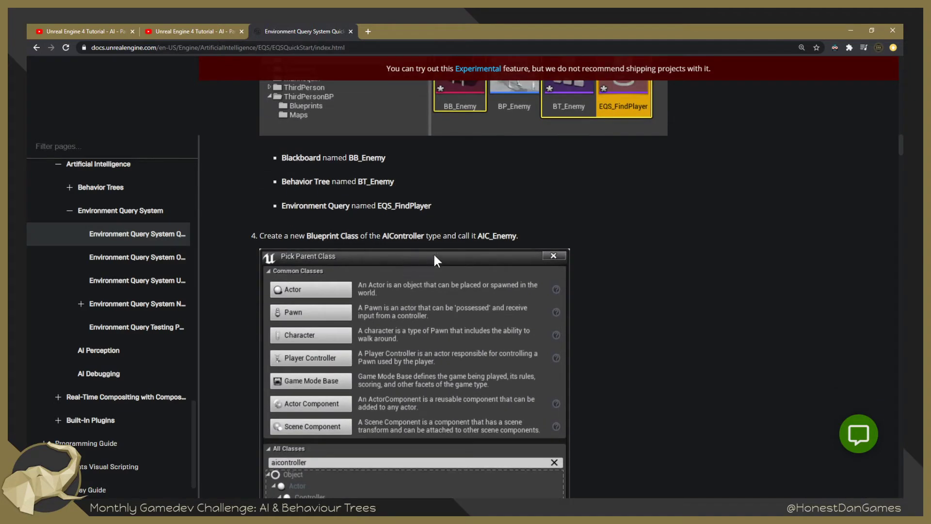
scroll(436, 244, "down", 9)
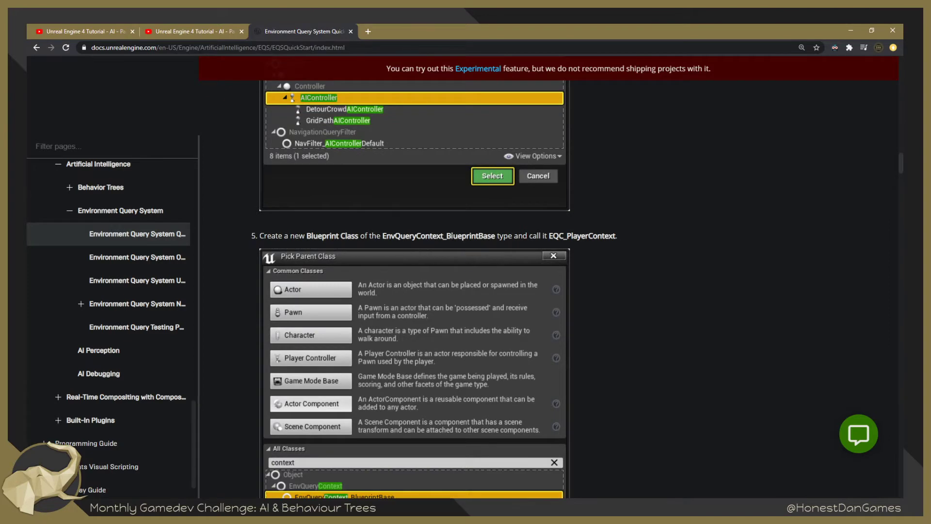
scroll(439, 247, "down", 2)
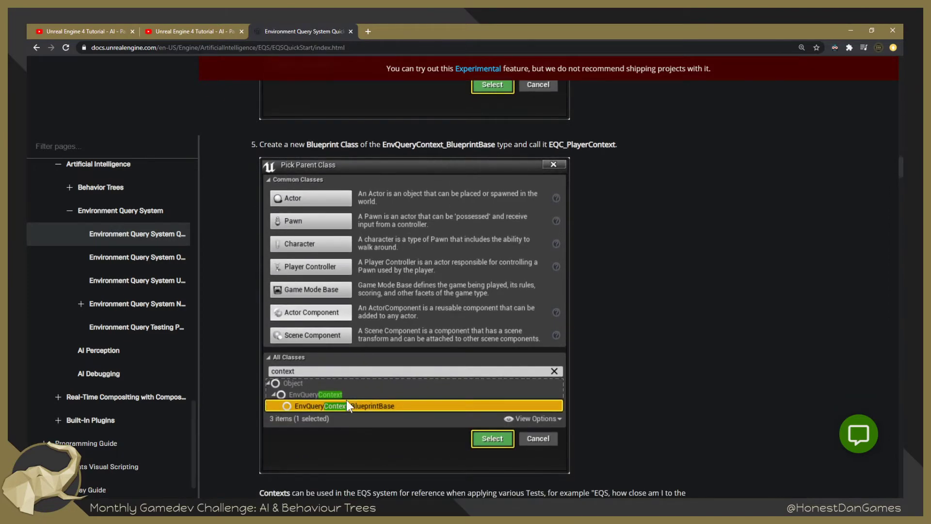
scroll(316, 383, "down", 5)
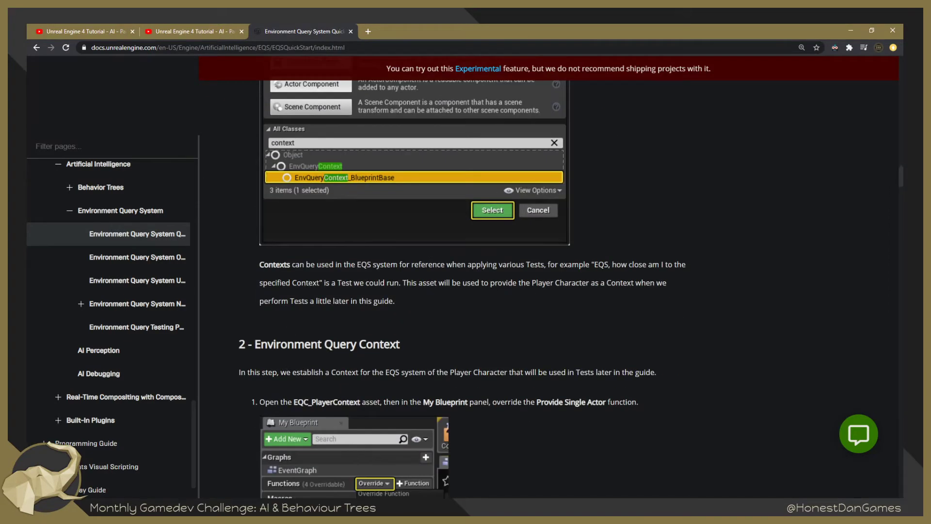
scroll(302, 304, "down", 2)
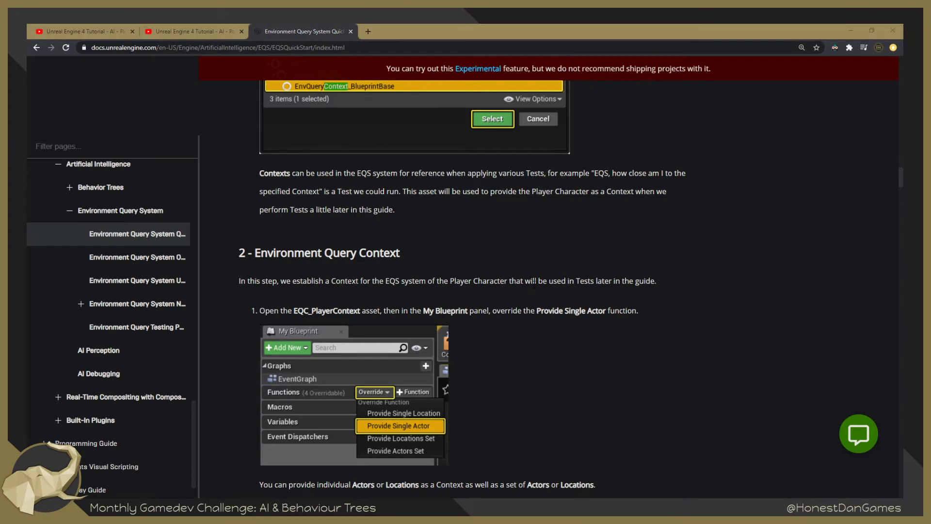
Return to EQSMap in the Unreal Editor and rename the EnvQueryContext1 asset in the MGC4_EQS folder as EnvQueryContext_Player.
key("alt+Tab")
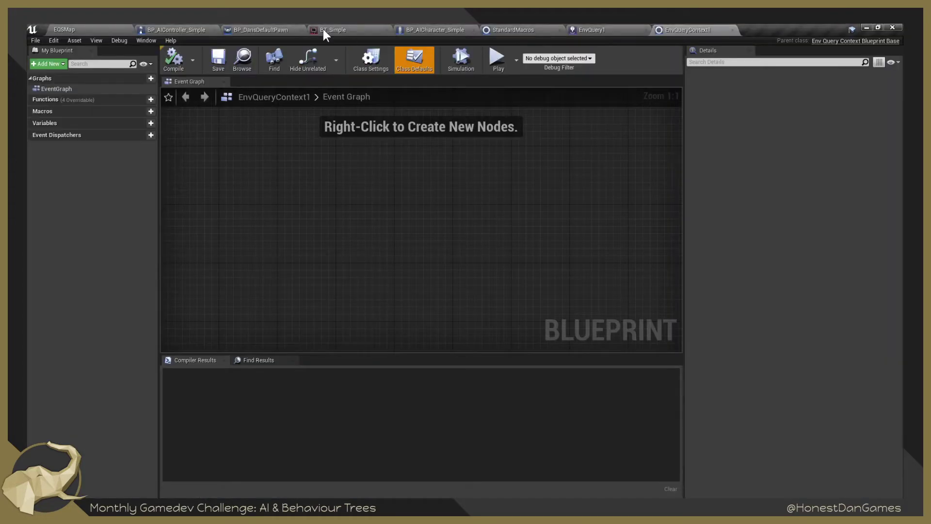
left_click(114, 29)
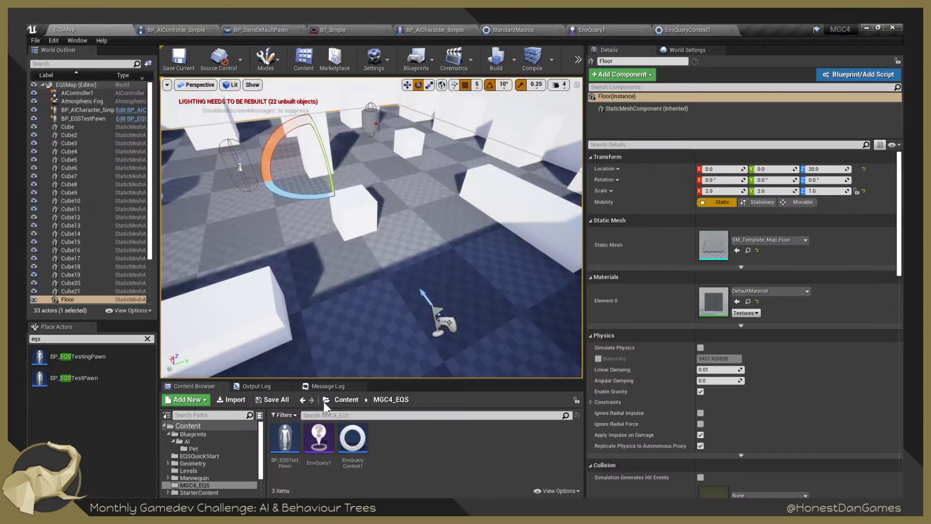
key("F2")
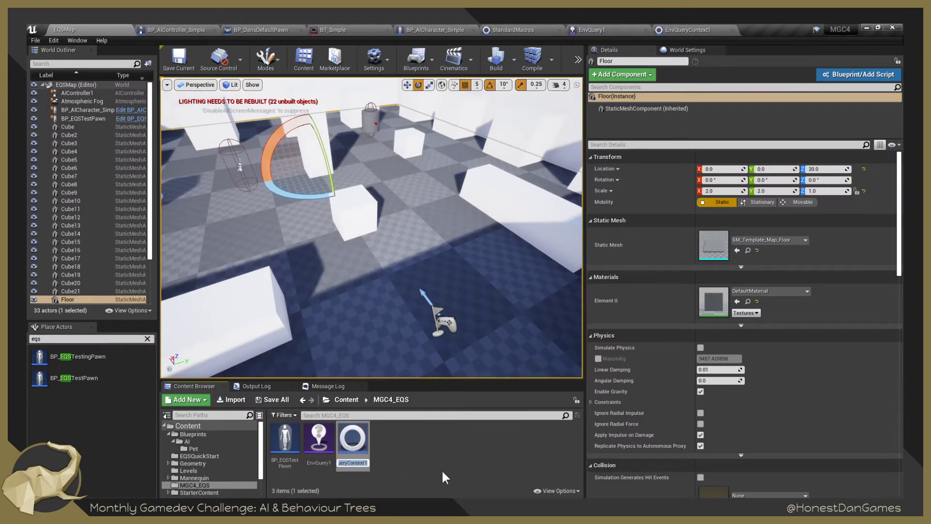
key("BackSpace")
type("_Player")
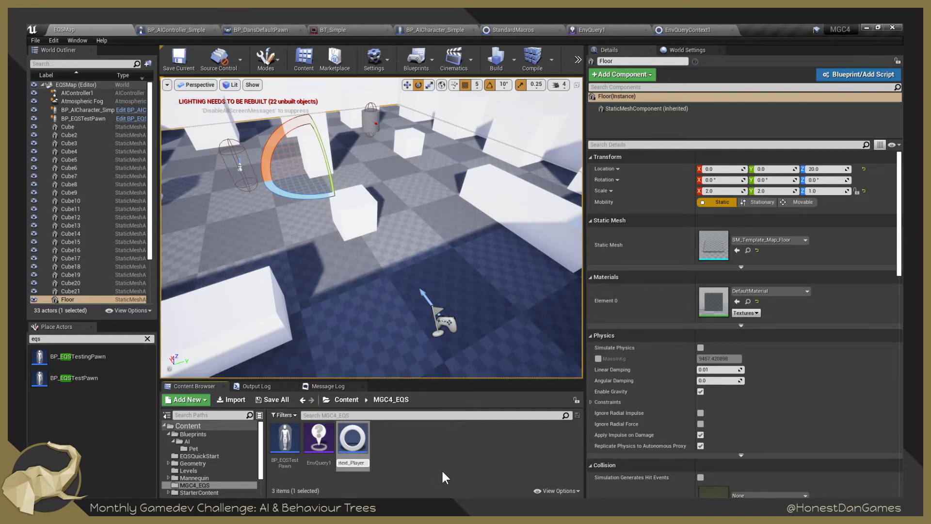
key("Return")
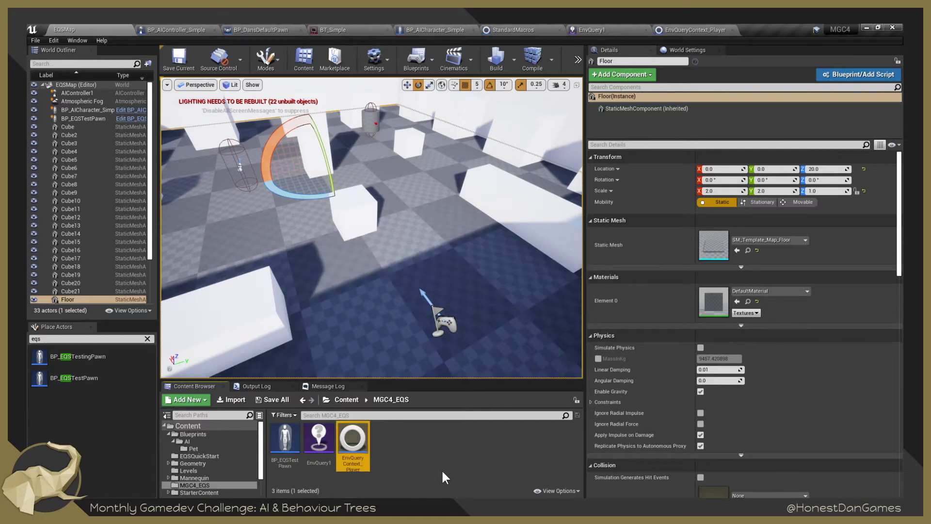
Open EnvQueryContext_Player, override its Provide Single Actor function and space the Return Node farther from the entry node.
double_click(353, 439)
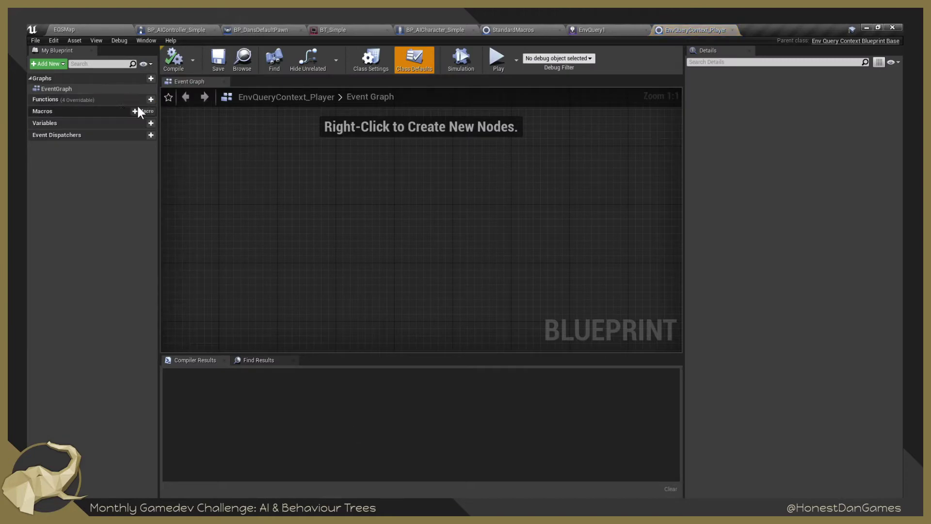
left_click(115, 98)
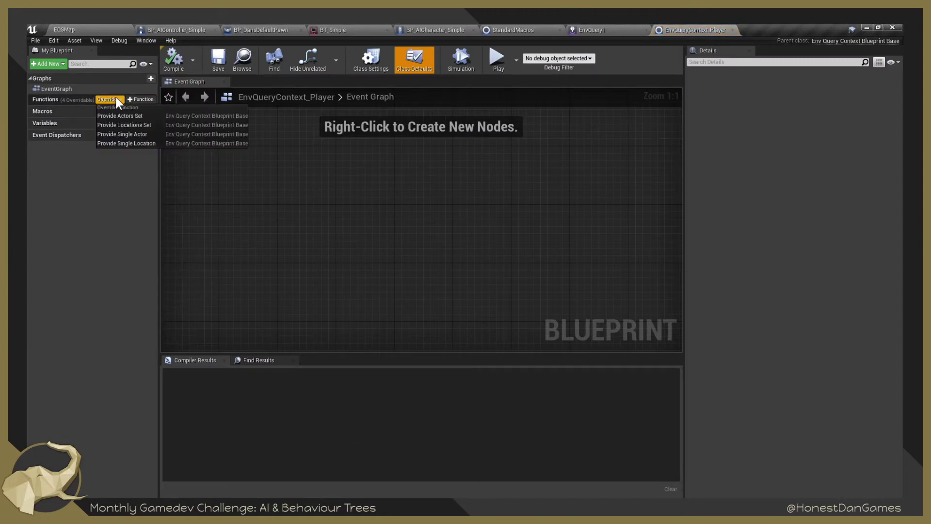
left_click(151, 136)
right_click_drag(344, 194, 188, 193)
left_click_drag(353, 194, 473, 203)
left_click(374, 235)
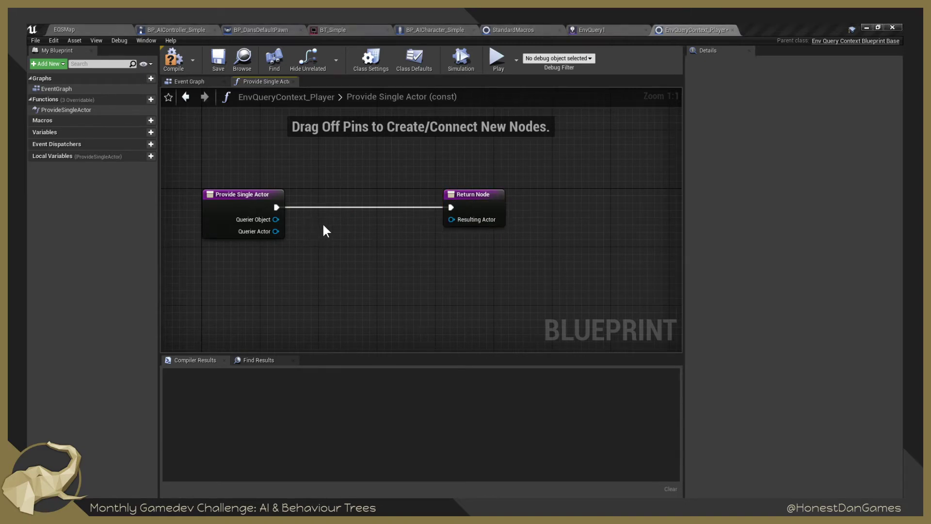
Switch to the browser and read the Quick Start guide's instructions on using Get Player Character as the Resulting Actor.
key("alt+Tab")
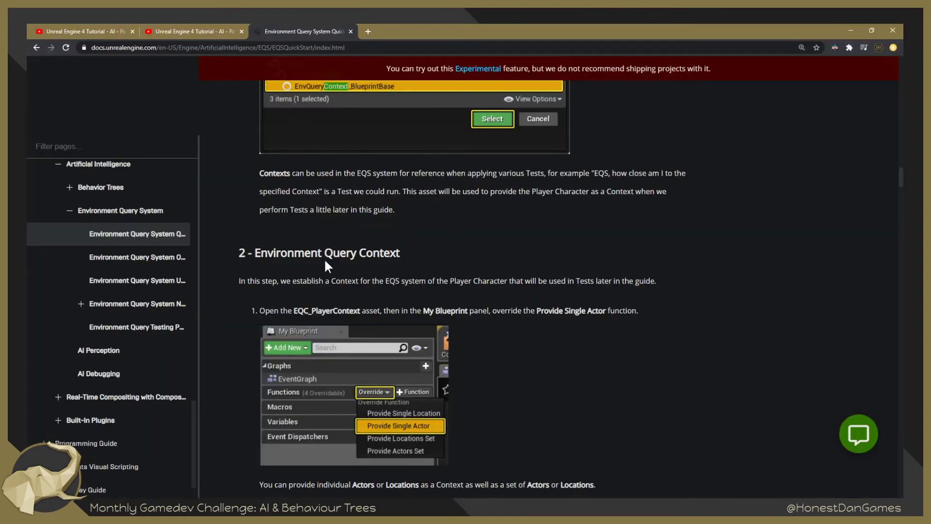
scroll(324, 258, "down", 1)
scroll(389, 377, "down", 4)
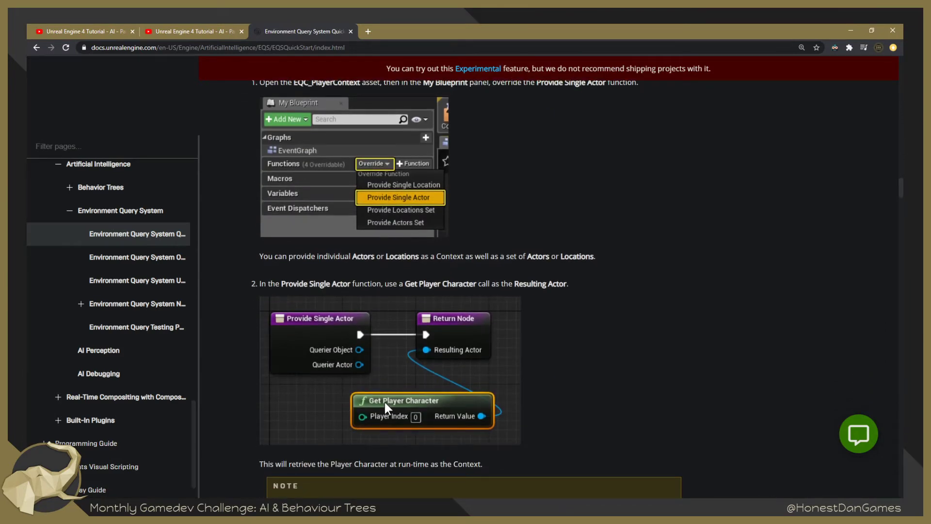
scroll(386, 402, "down", 2)
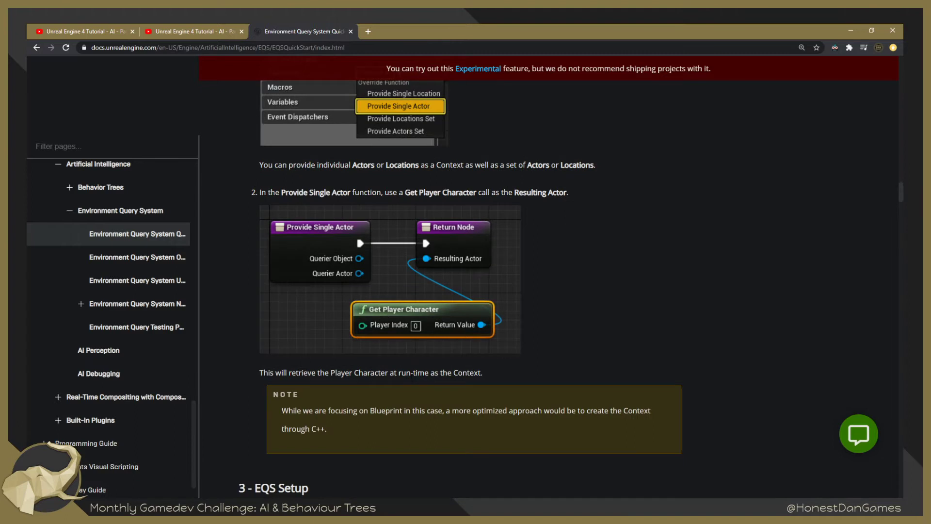
scroll(375, 406, "down", 2)
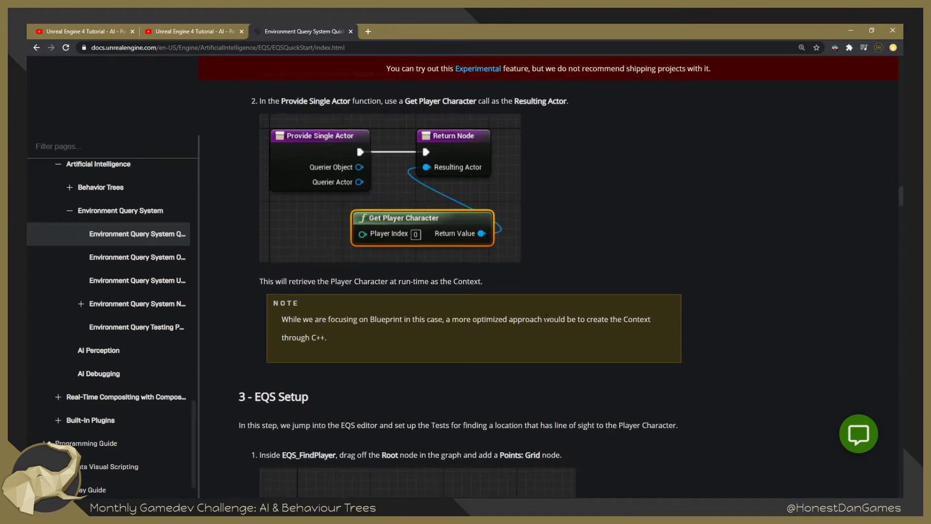
Return to the Unreal Editor and connect a new Get Player Character node to the Return Node's Resulting Actor.
key("alt+Tab")
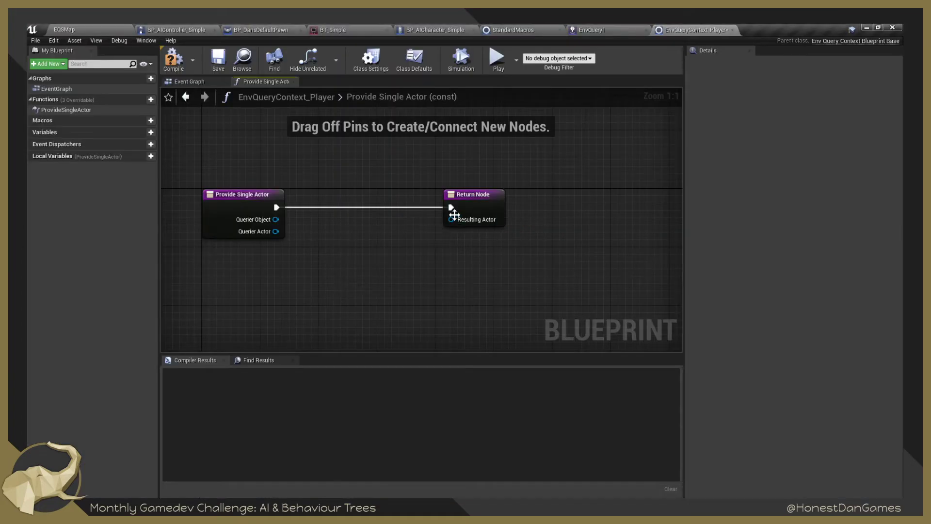
left_click_drag(452, 218, 354, 281)
type("GetPl")
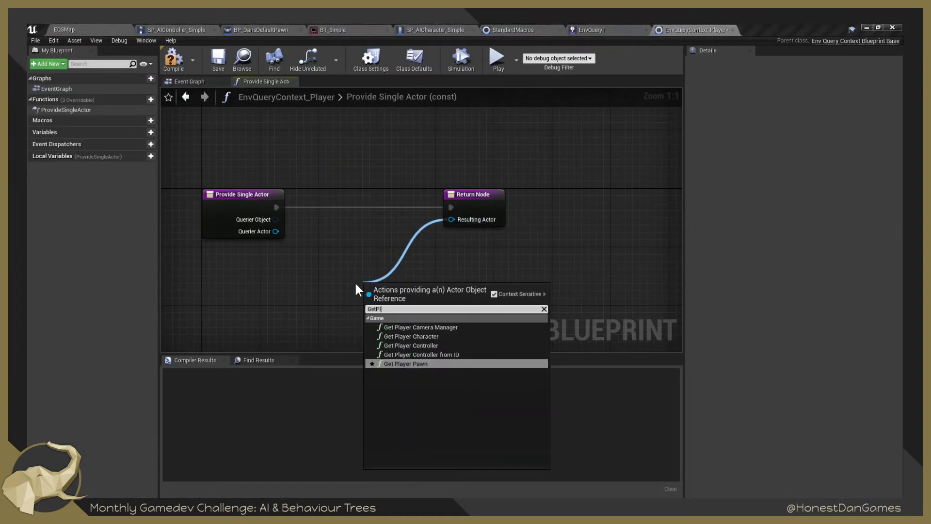
type("ay")
key("Up")
key("Up")
key("Up")
key("Return")
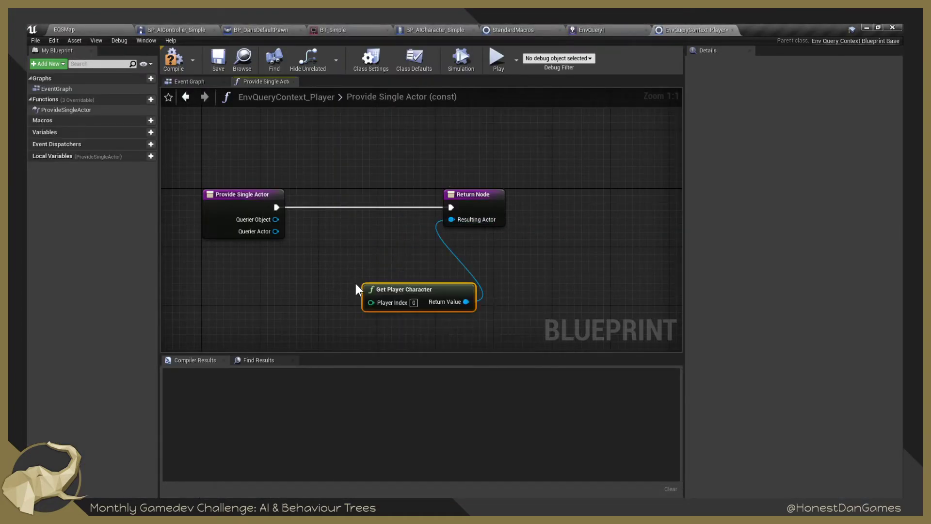
Place the Get Player Character node between the Provide Single Actor and Return nodes, and compile the blueprint.
key("alt+Tab")
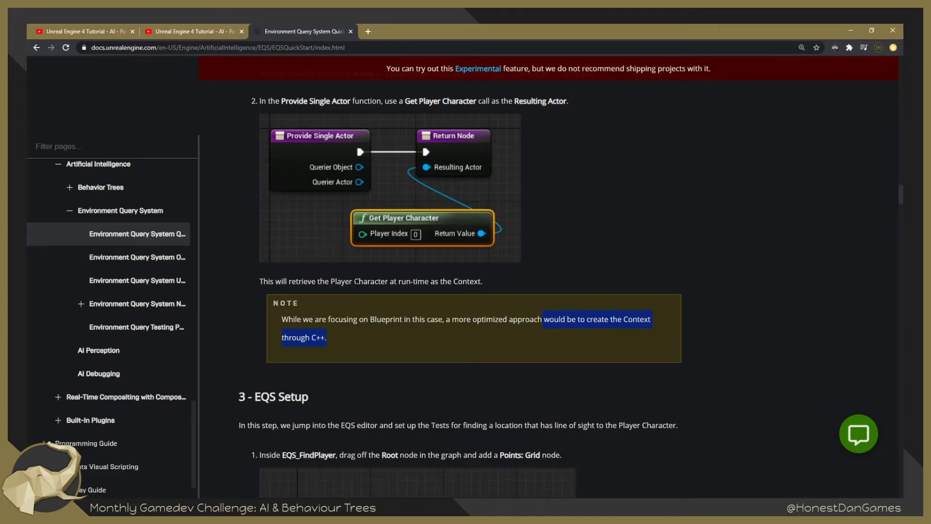
key("alt+Tab")
left_click_drag(440, 292, 389, 238)
left_click(342, 263)
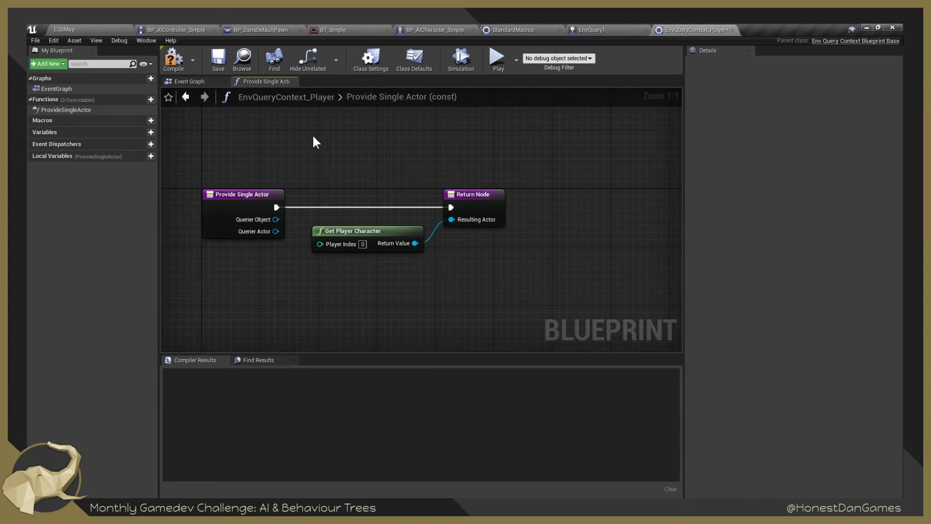
left_click(174, 59)
right_click_drag(373, 145, 355, 164)
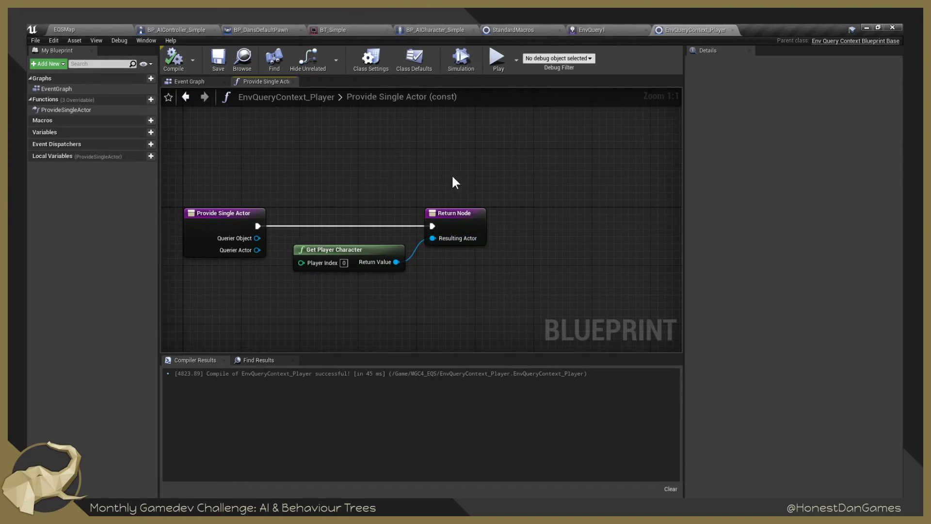
Check the guide's EQS Setup section, return to EQSMap in the Unreal Editor and rename the EnvQuery1 asset as EnvQuery_FindPlayer.
key("alt+Tab")
scroll(412, 300, "down", 4)
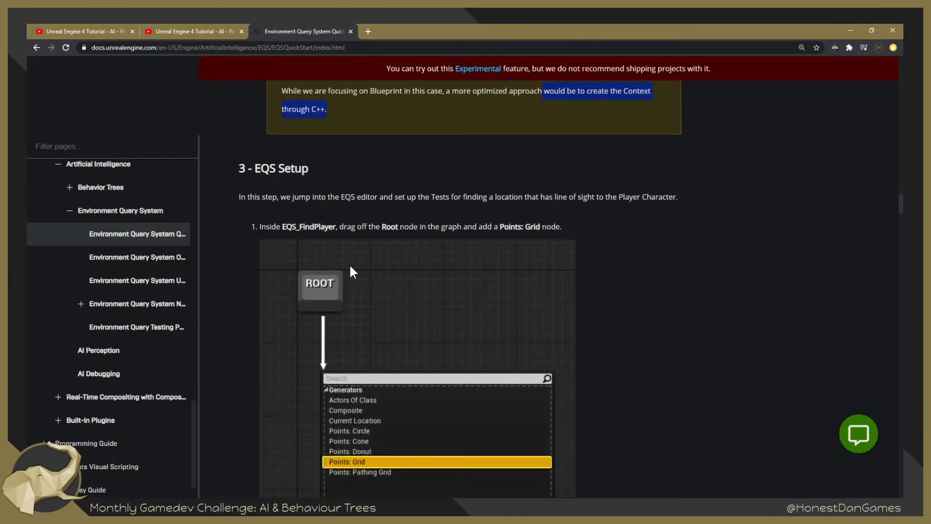
scroll(311, 189, "down", 1)
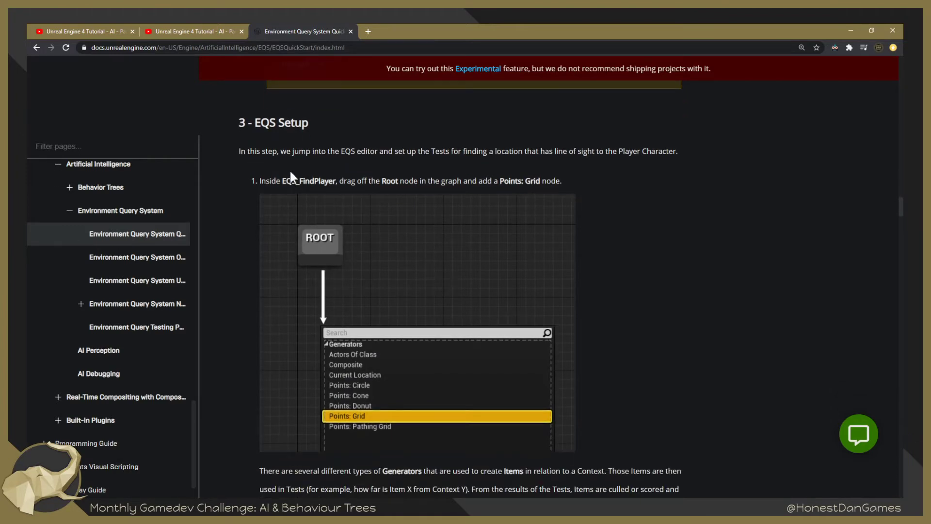
key("alt+Tab")
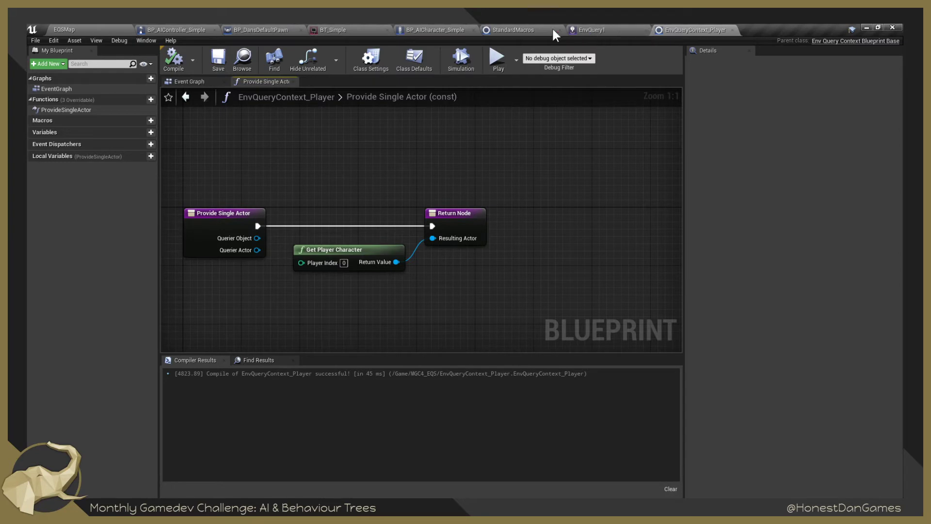
left_click(593, 29)
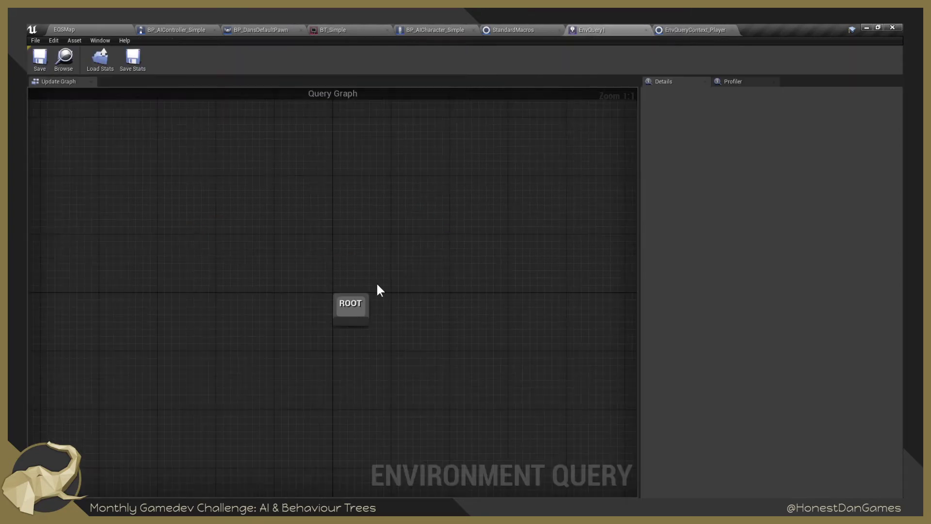
left_click(68, 29)
key("F2")
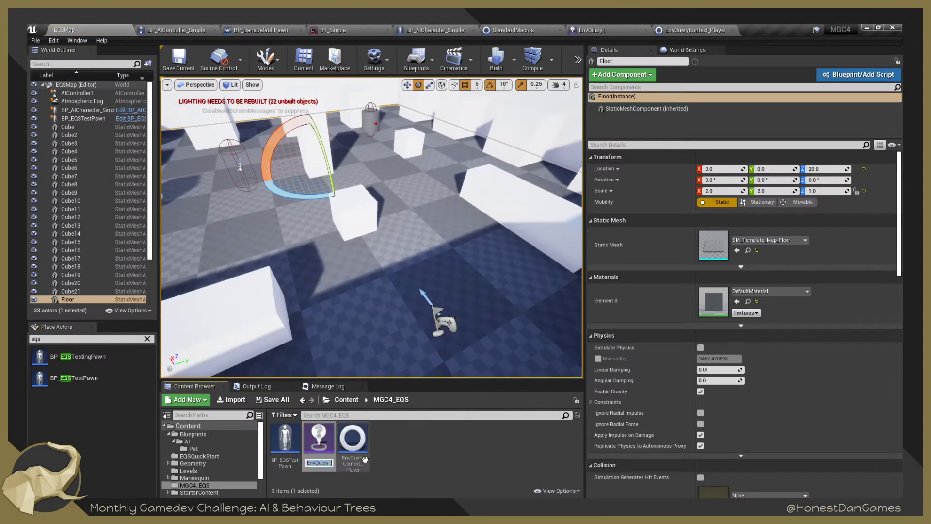
type("_")
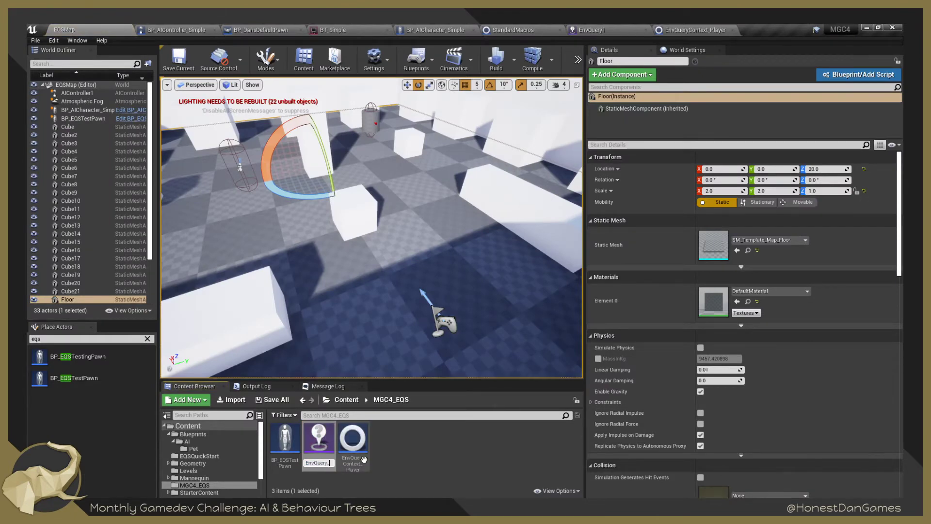
type("FindPlayer")
key("Return")
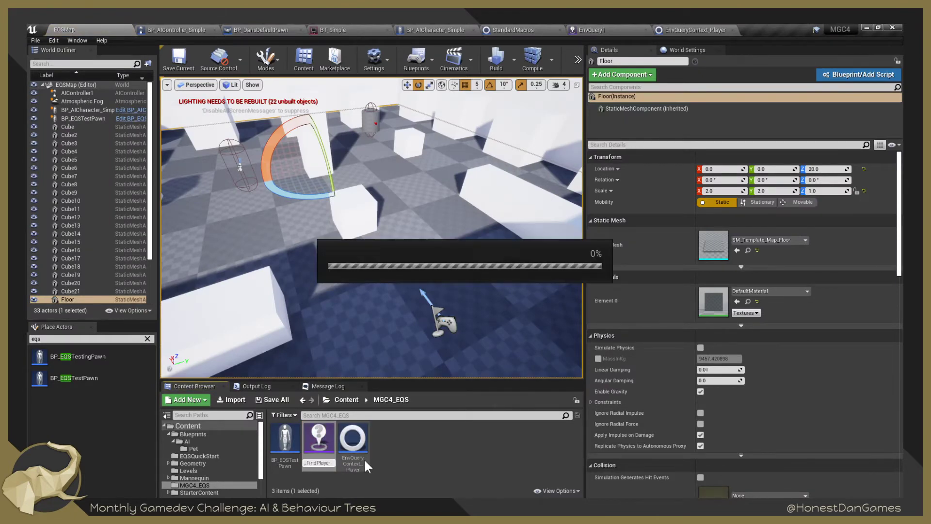
Open EnvQuery_FindPlayer and view the generator types available from its Root node.
double_click(318, 443)
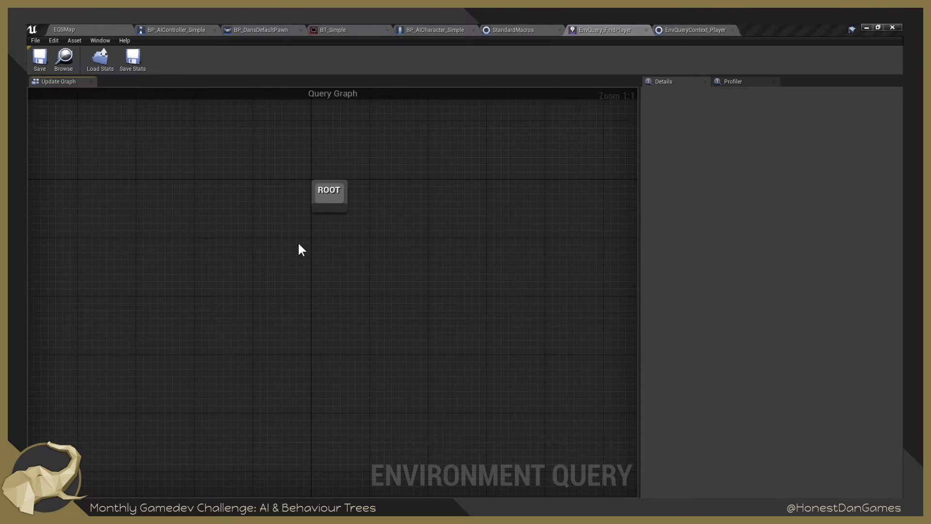
key("alt+Tab")
key("alt+Tab")
left_click_drag(329, 210, 326, 257)
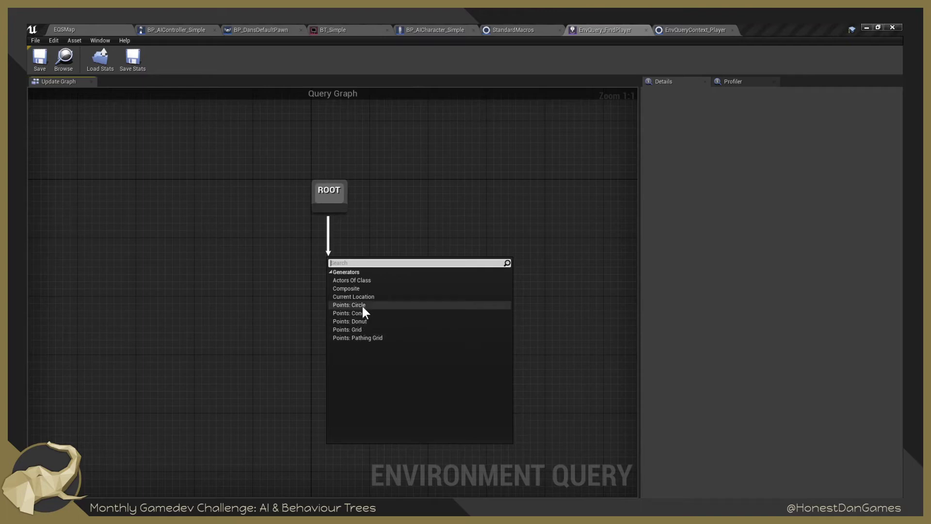
left_click(276, 266)
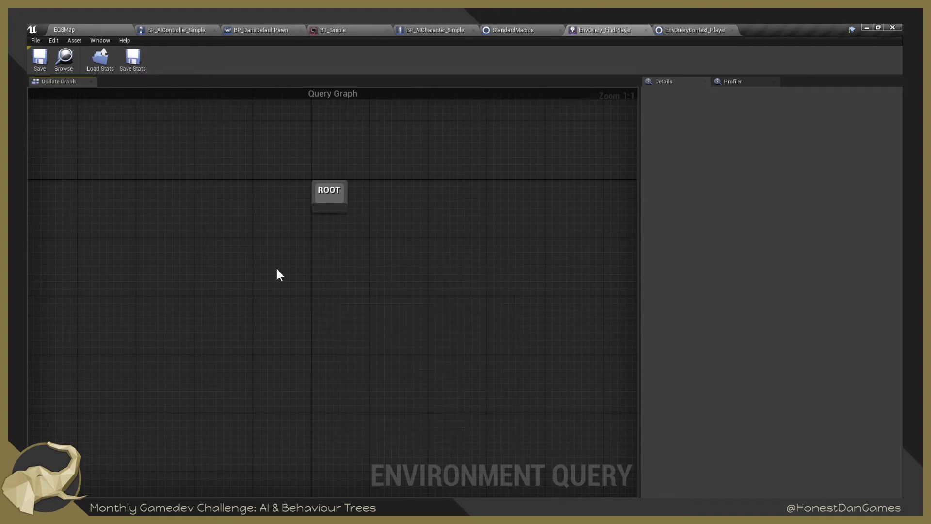
Switch to the browser and read the guide's explanation of Generators and its GridHalfSize and Space Between settings.
key("alt+Tab")
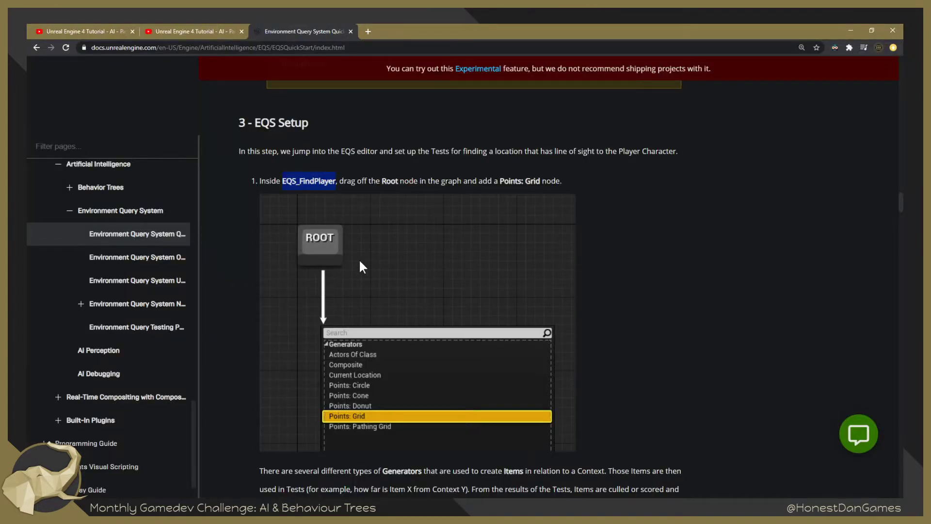
scroll(367, 350, "down", 2)
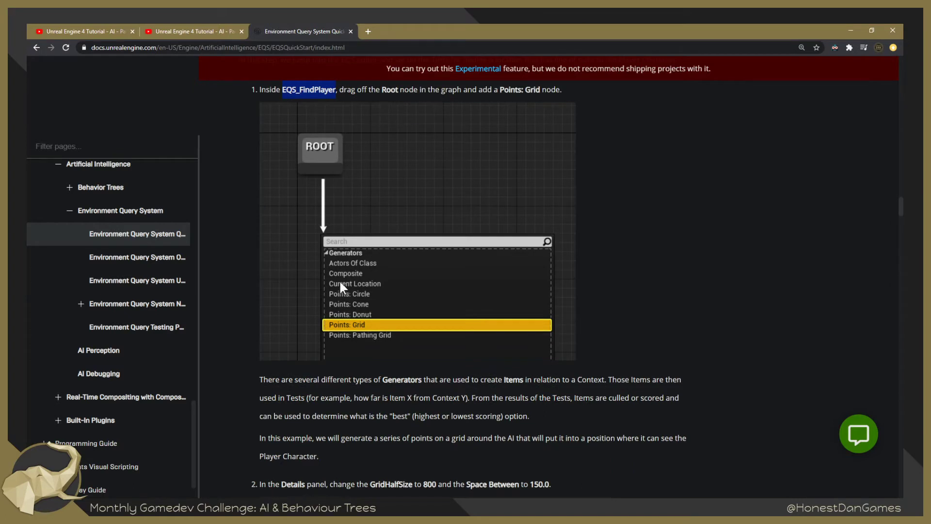
scroll(416, 378, "down", 2)
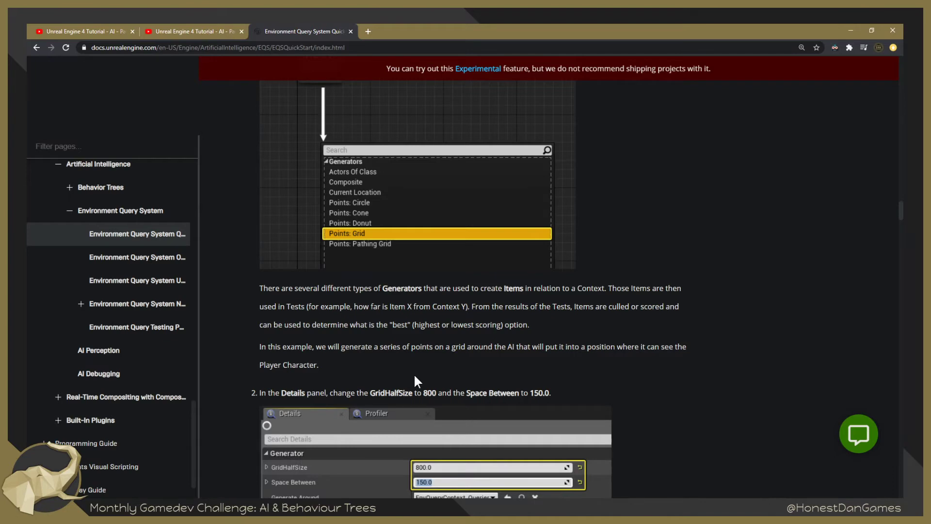
Back in EnvQuery_FindPlayer, add a Points: Grid generator from the Root node and position it directly below.
key("alt+Tab")
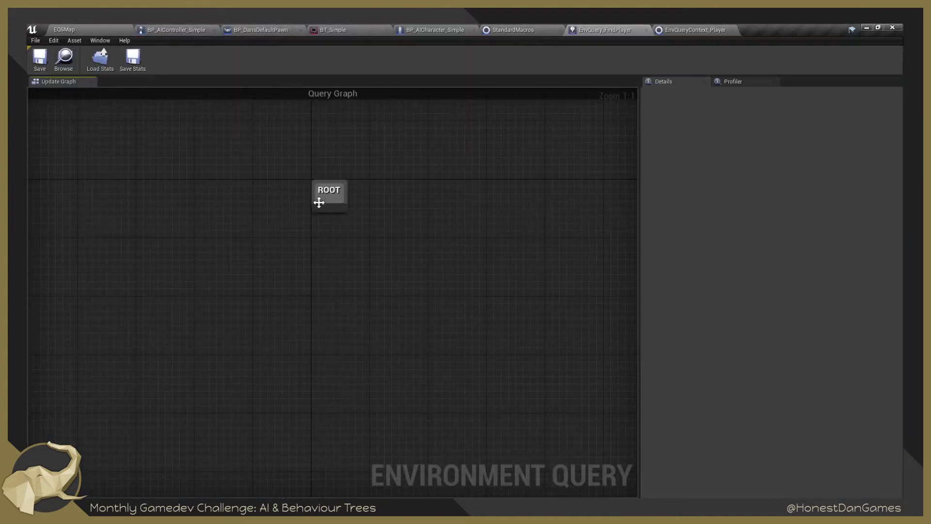
left_click_drag(319, 202, 327, 282)
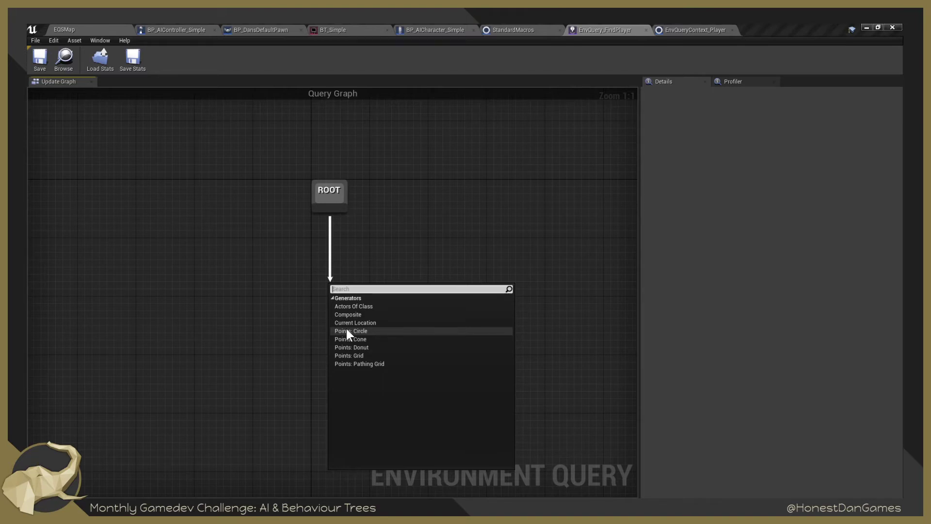
left_click(364, 356)
left_click_drag(376, 293, 331, 275)
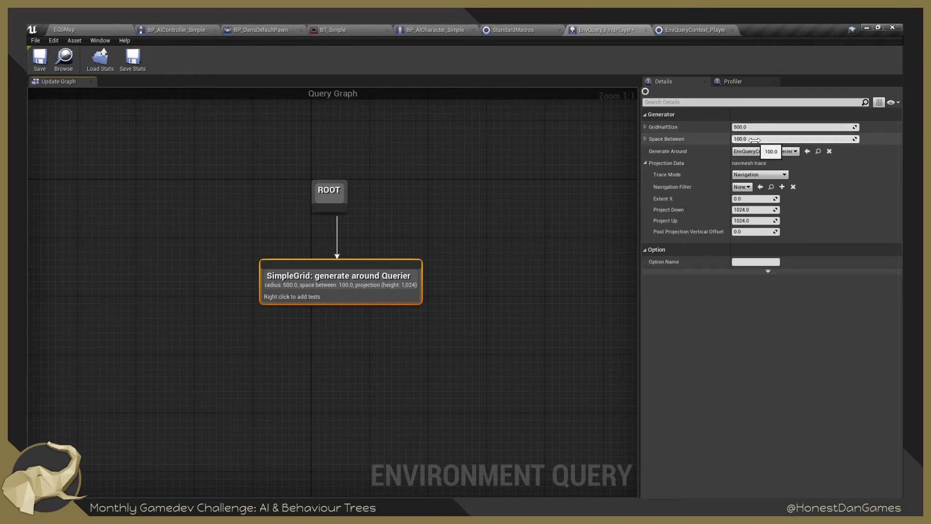
Detach the EnvQuery_FindPlayer editor into a taller floating window, centre its graph, widen the Details area and save the query.
left_click_drag(627, 30, 510, 102)
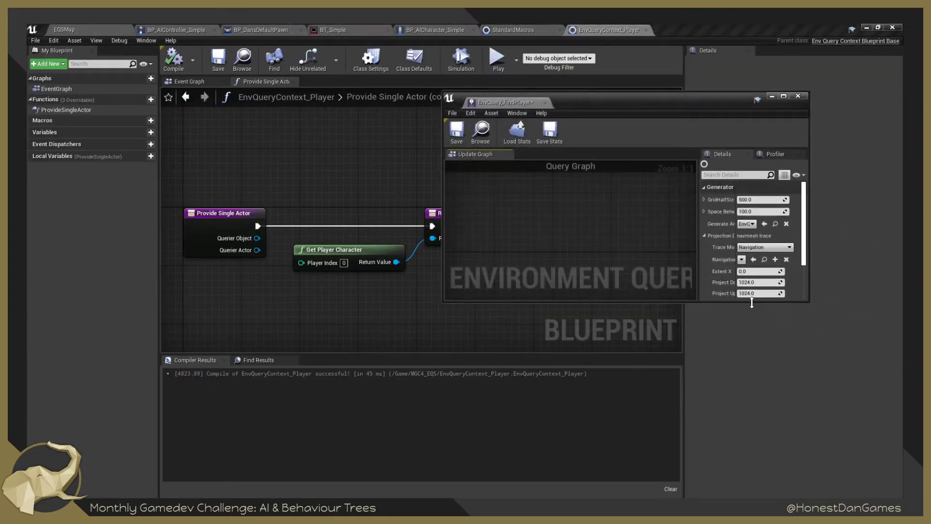
left_click_drag(752, 303, 755, 480)
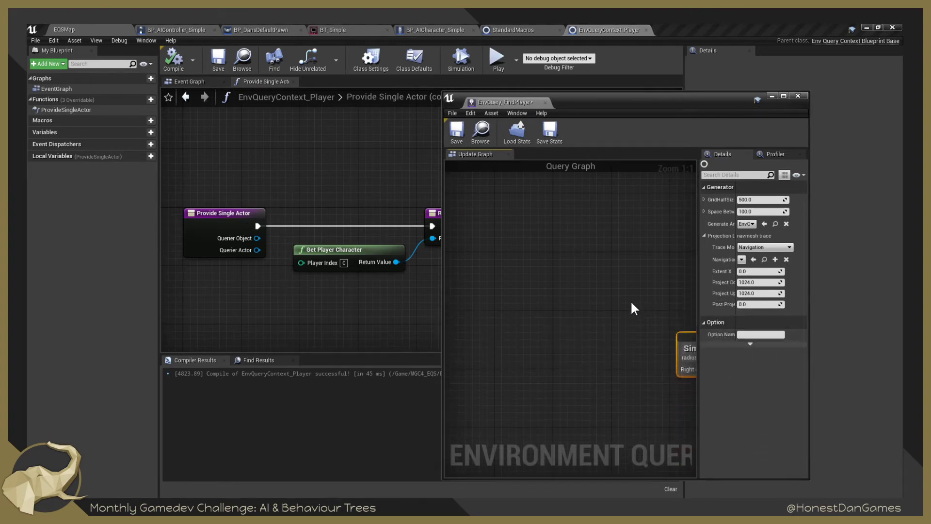
right_click_drag(631, 302, 424, 277)
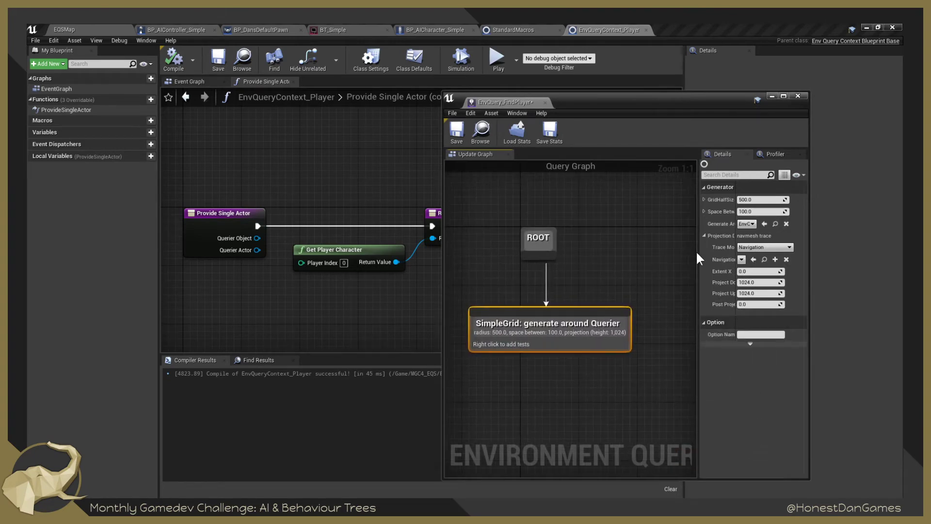
left_click_drag(696, 250, 643, 238)
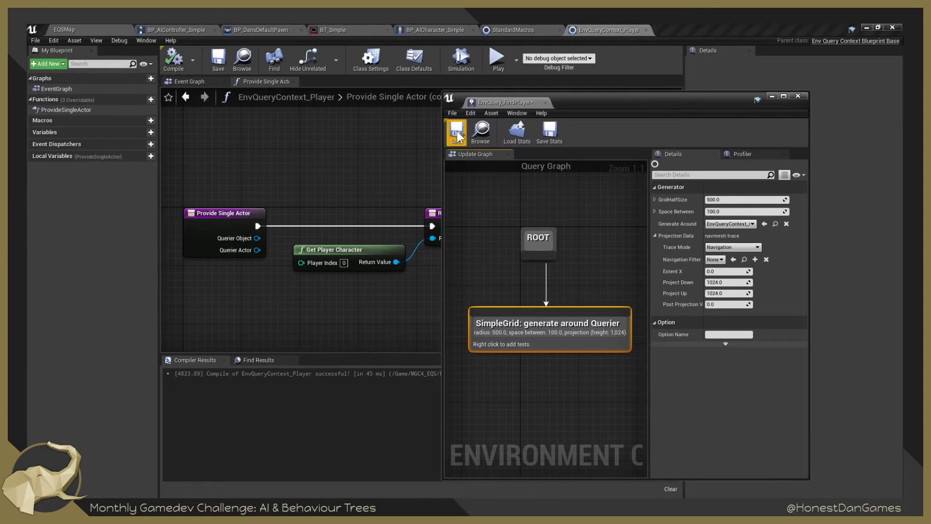
In EQSMap, assign EnvQuery_FindPlayer as the Query Template of BP_EQSTestPawn and move the floating query editor clear of the viewport.
left_click(64, 30)
right_click_drag(283, 173, 267, 204)
right_click_drag(300, 155, 248, 157)
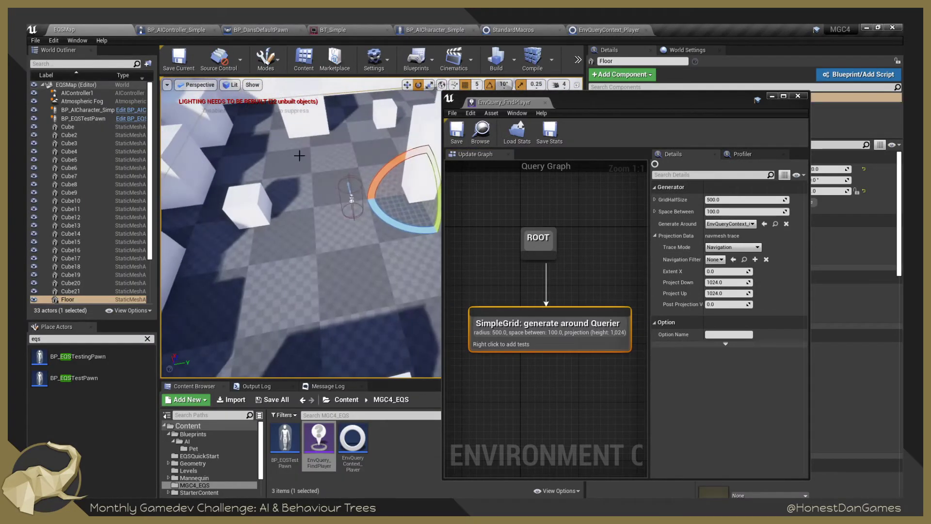
left_click(352, 198)
left_click_drag(679, 100, 425, 94)
scroll(767, 392, "down", 5)
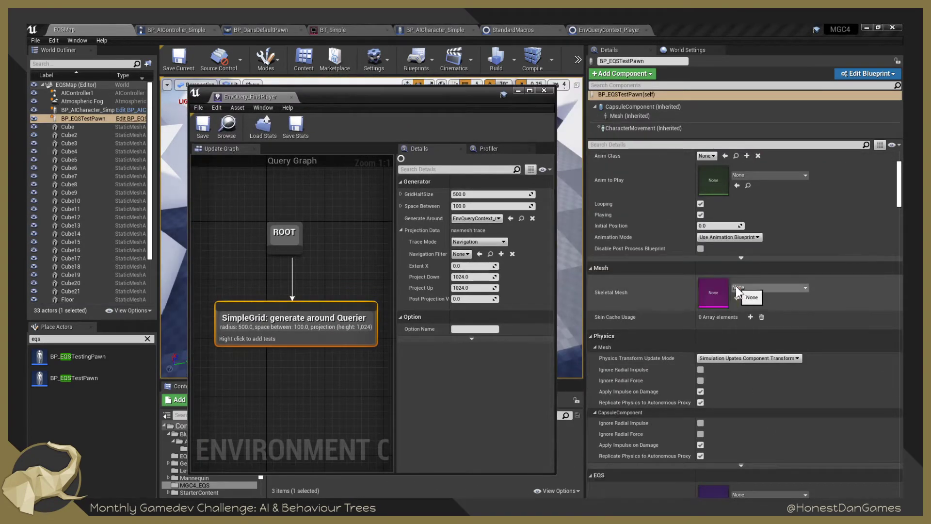
scroll(736, 291, "down", 2)
left_click(748, 446)
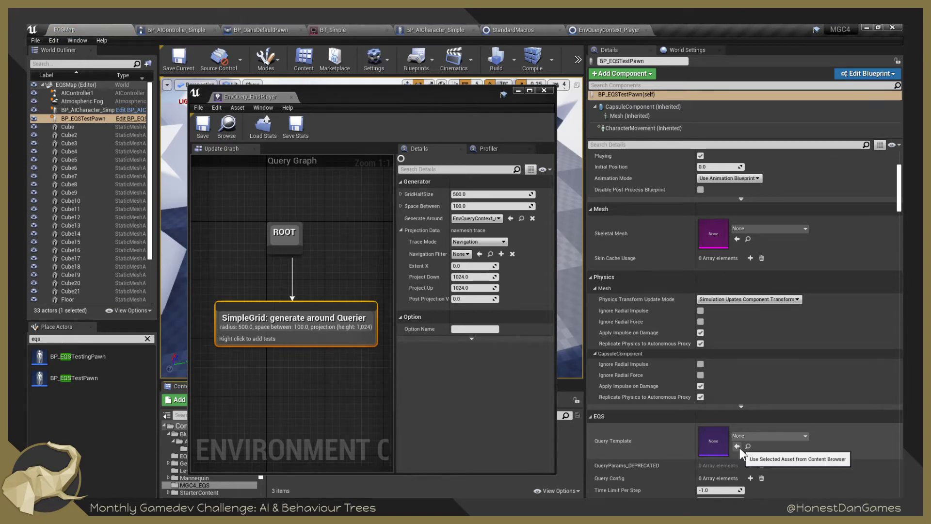
left_click_drag(467, 91, 353, 48)
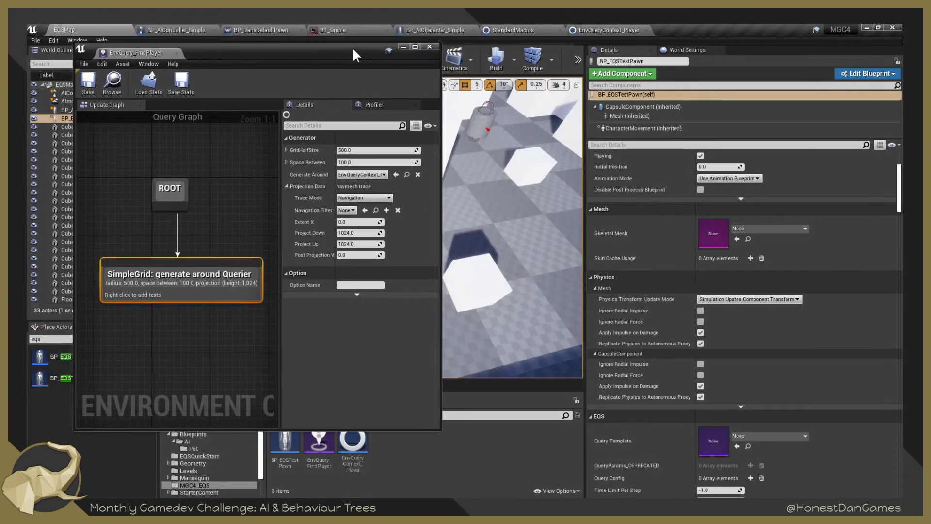
left_click_drag(320, 442, 705, 441)
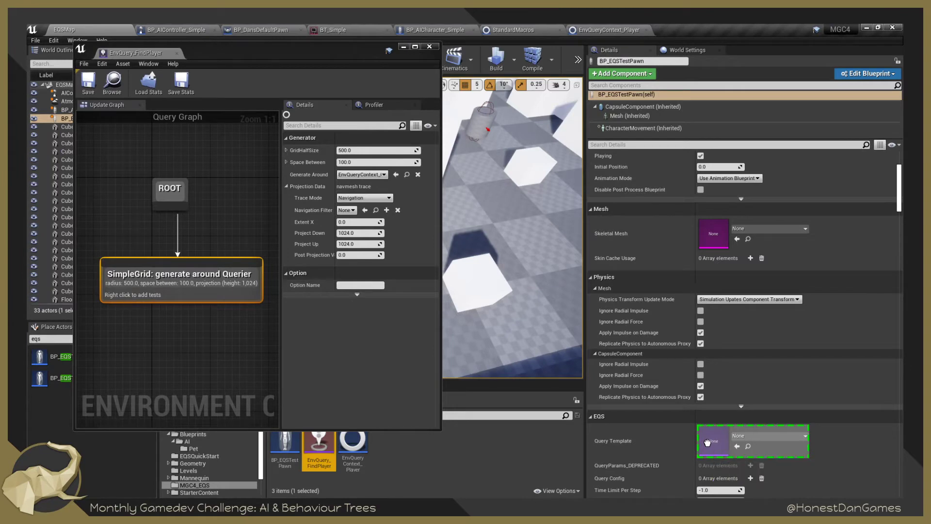
left_click_drag(331, 47, 813, 83)
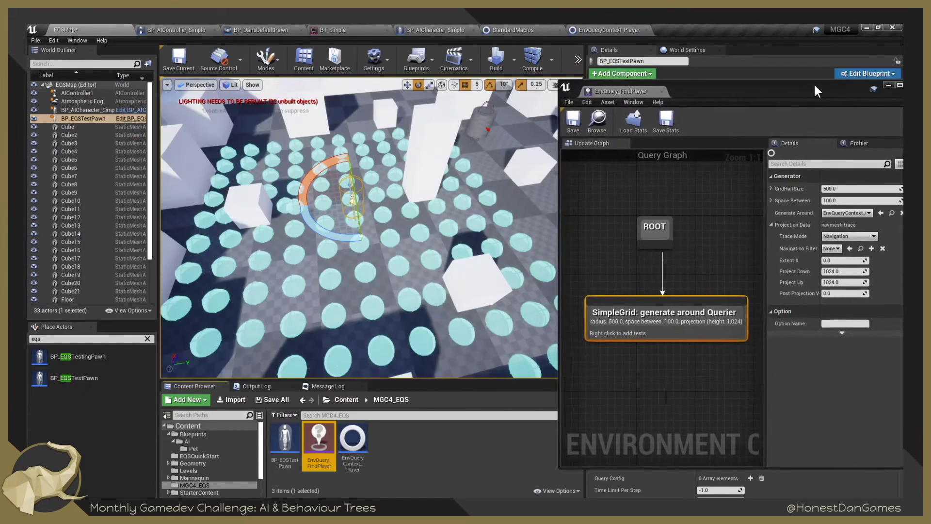
right_click_drag(359, 227, 375, 201)
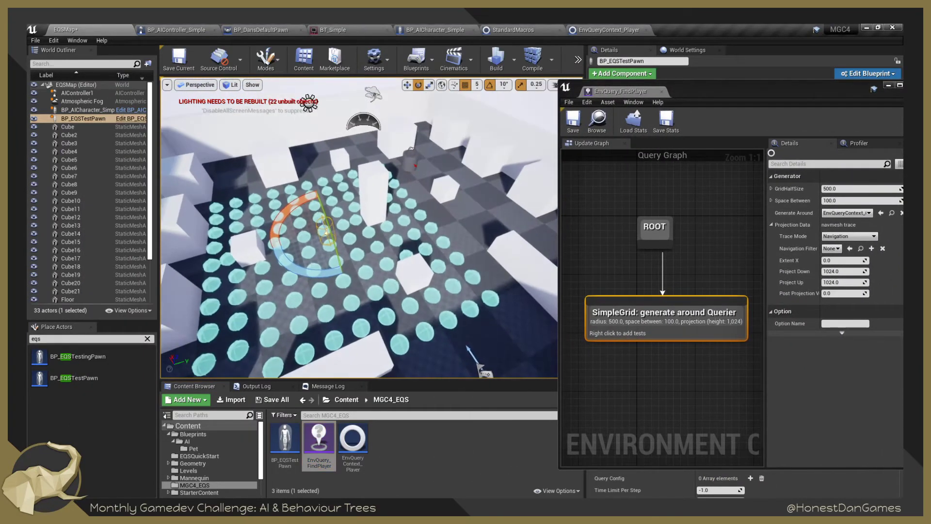
Try a Space Between of 50 on the SimpleGrid generator and restore it to 100.
left_click(847, 200)
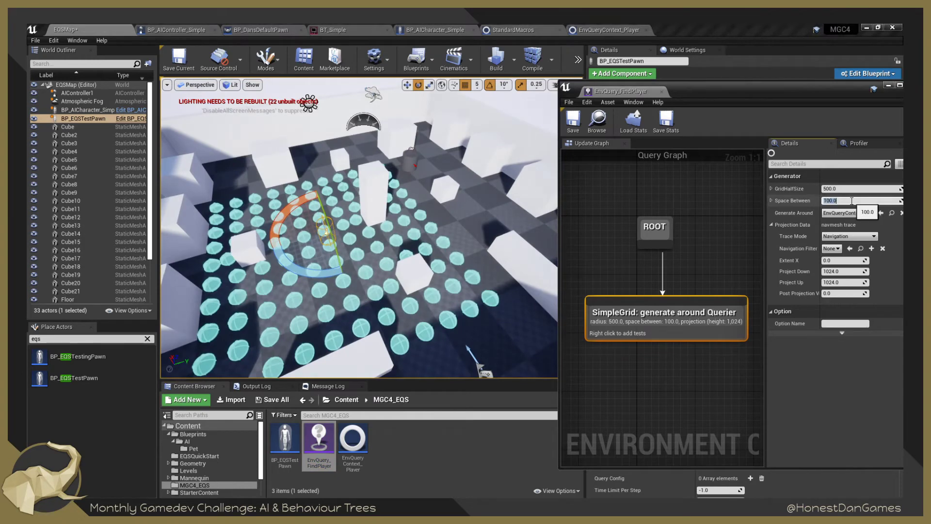
type("50")
key("Return")
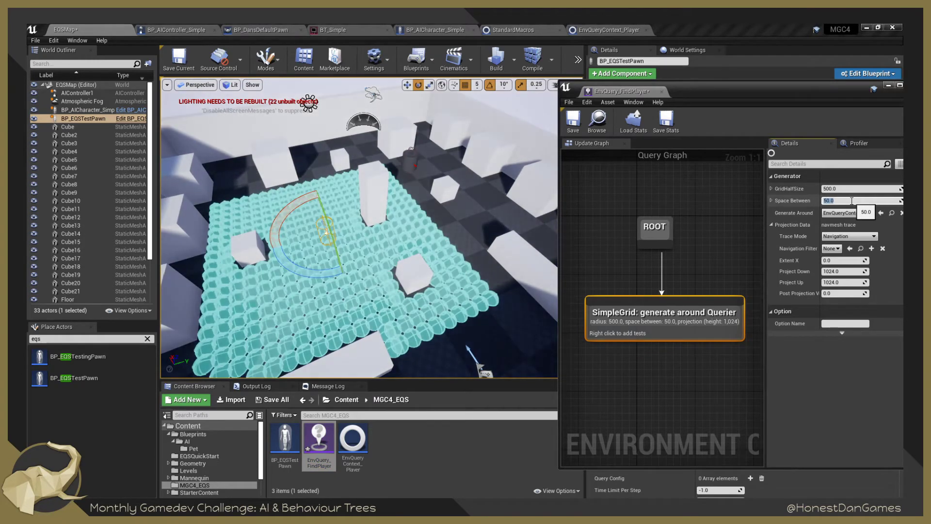
key("Return")
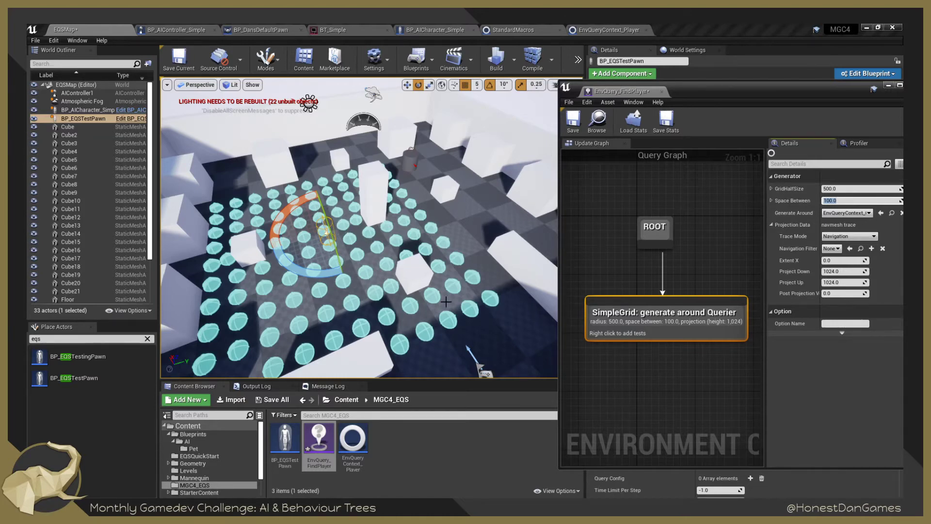
View the generator types available from the Root node, dismiss the list without adding one and reselect the SimpleGrid node.
right_click_drag(446, 301, 620, 304)
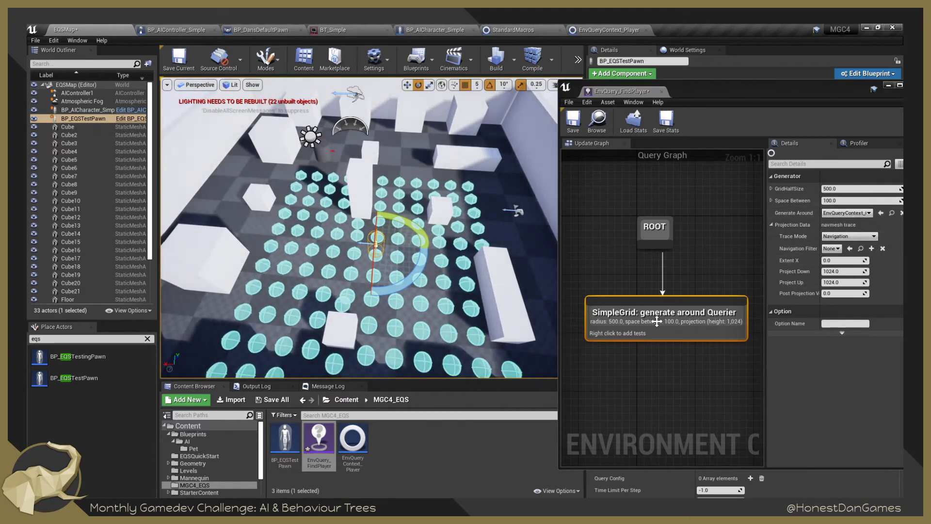
left_click_drag(653, 250, 634, 263)
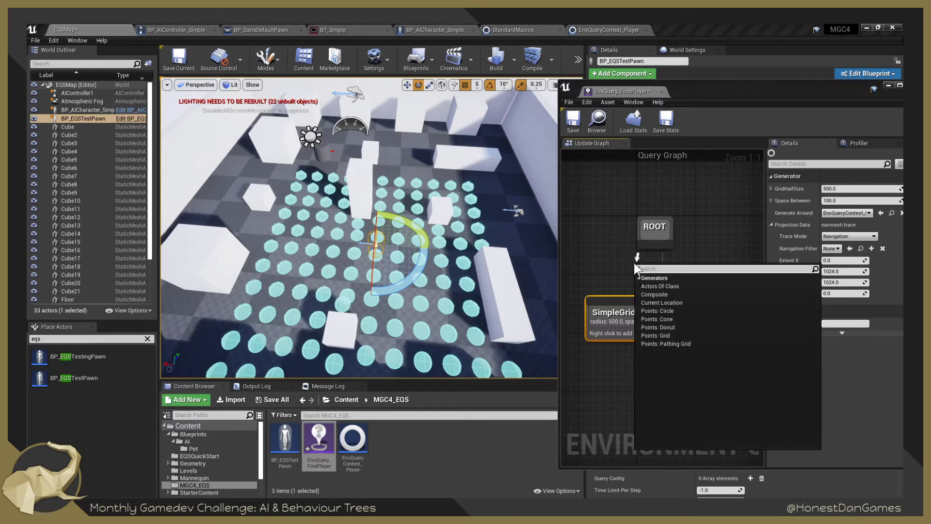
left_click(710, 228)
left_click(665, 315)
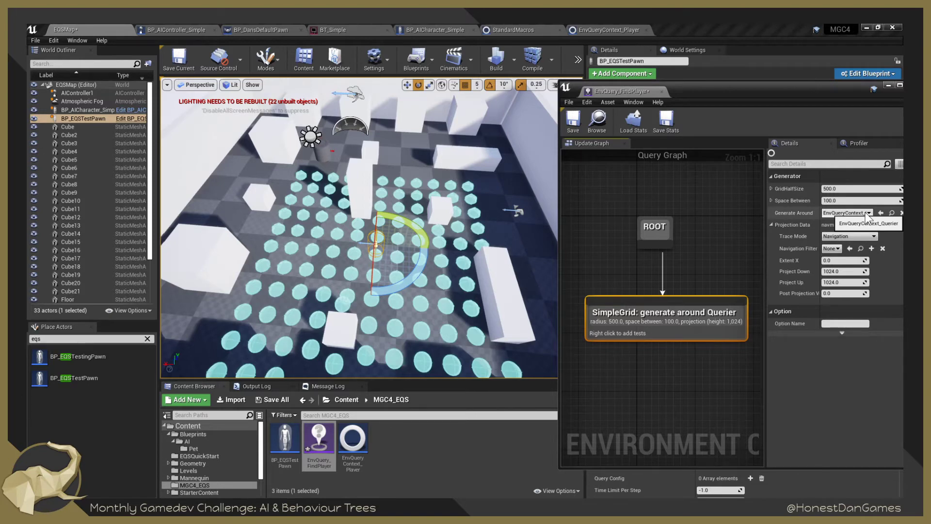
Widen the query editor's Details area and set the grid's Generate Around to EnvQueryContext_Player.
left_click_drag(766, 216, 669, 217)
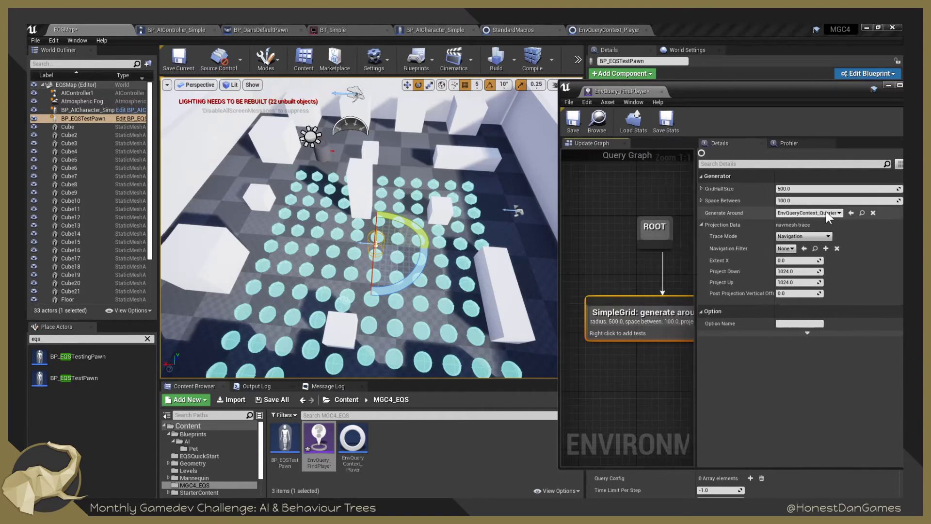
left_click(837, 214)
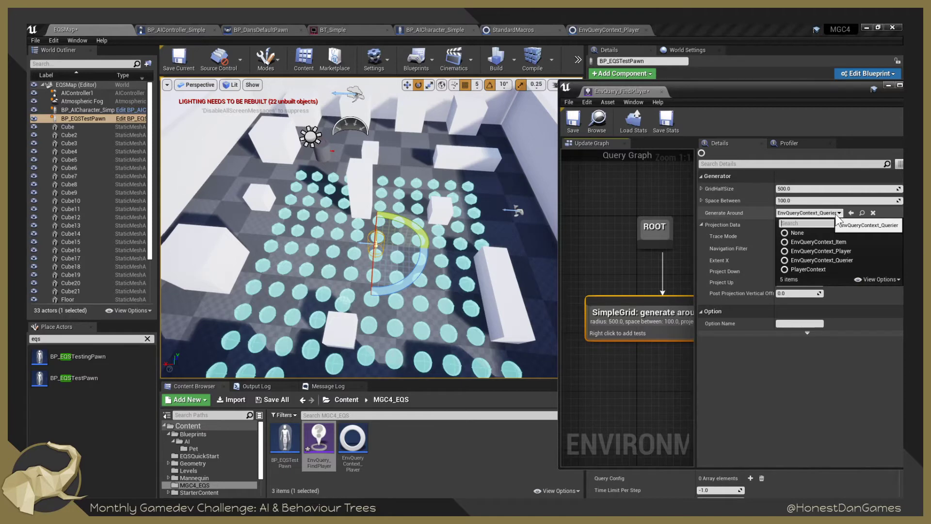
left_click(859, 251)
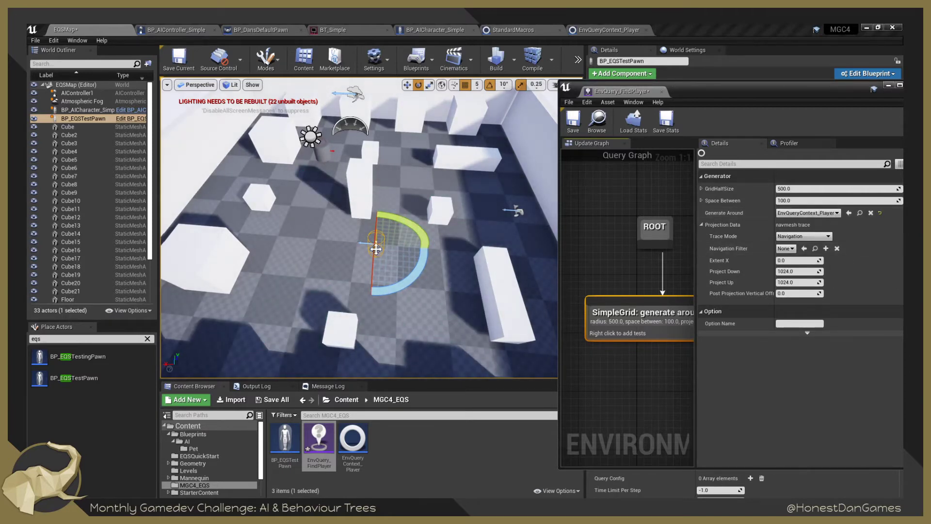
Inspect BP_EQSTestPawn and its surroundings in the level from several angles, with the Move tool active.
right_click_drag(365, 244, 368, 193)
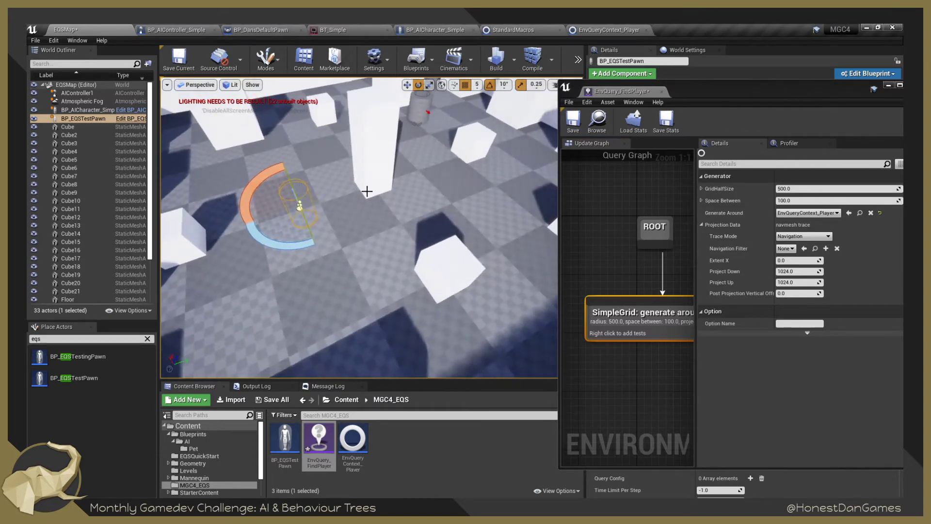
left_click_drag(293, 190, 294, 191)
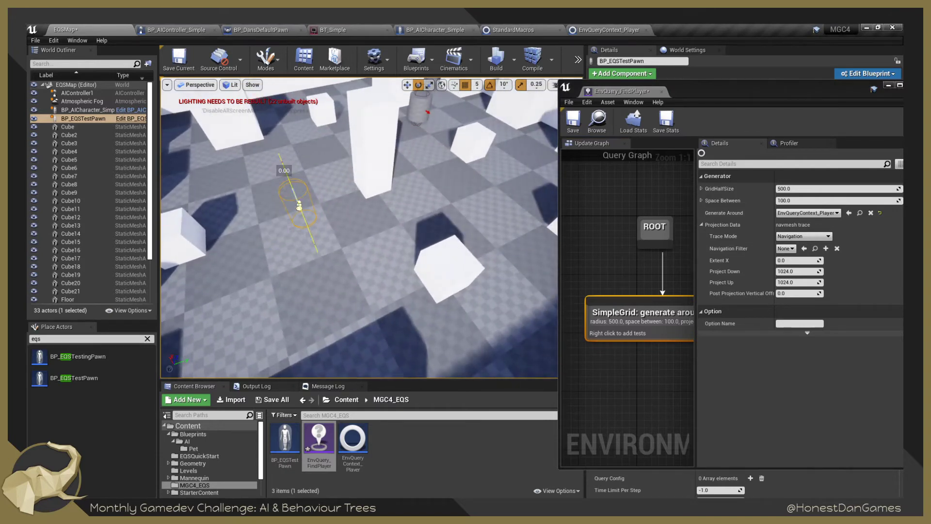
mouse_move(423, 231)
right_mouse_down()
mouse_move(410, 224)
mouse_move(423, 232)
right_mouse_up()
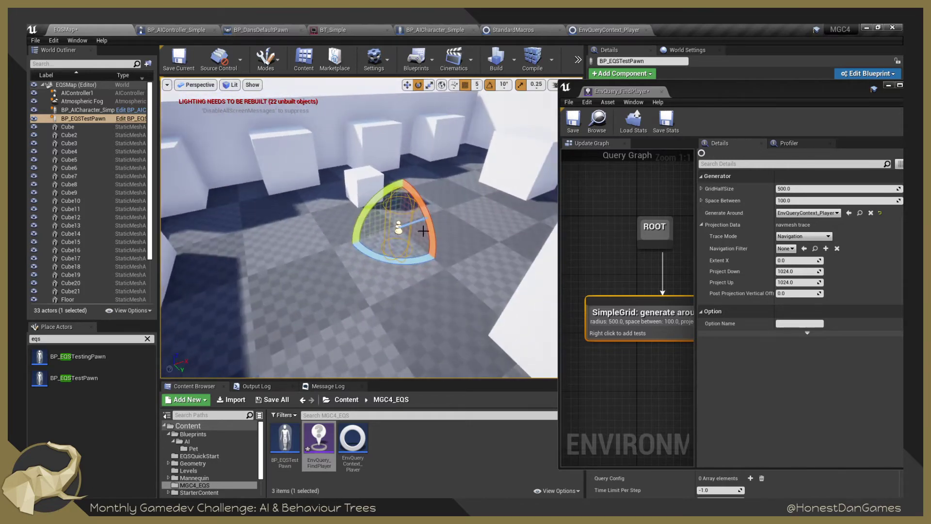
left_click_drag(423, 221, 456, 217)
key("w")
right_click_drag(457, 217, 417, 233)
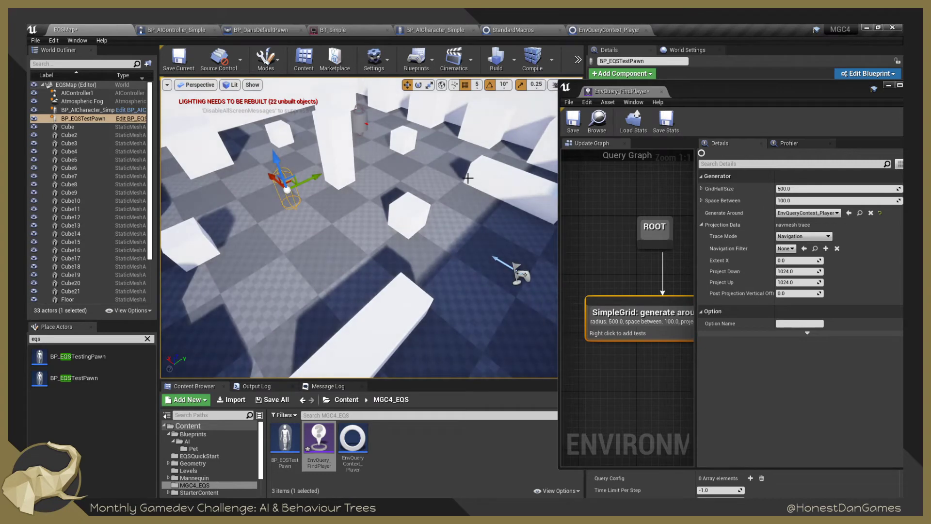
Play the level, resume past the breakpoint, focus on BP_EQSTestPawn in the running session to check its query points, and stop playing.
left_click(578, 59)
left_click(623, 76)
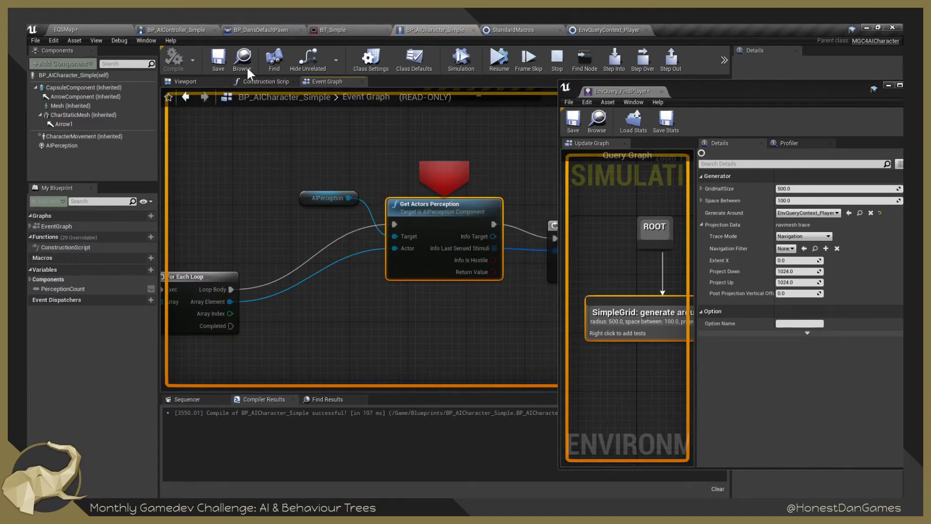
left_click(490, 56)
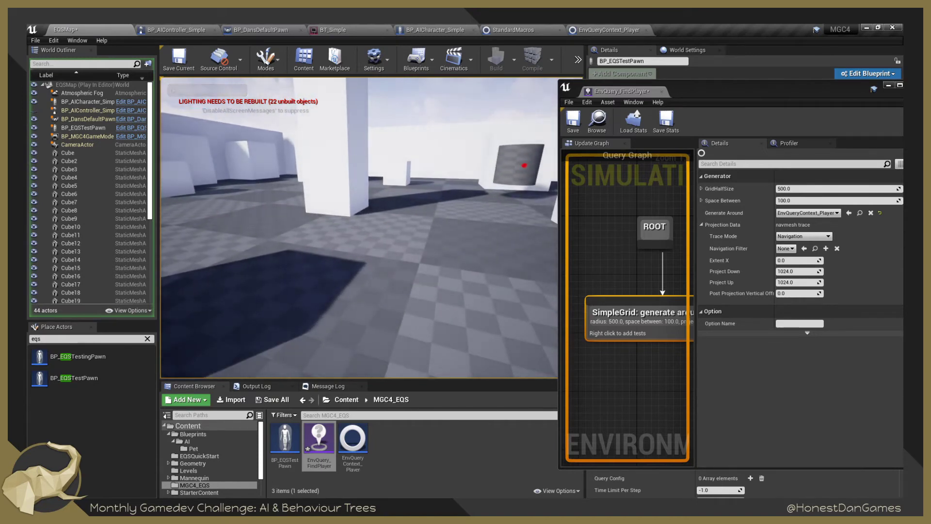
key("Escape")
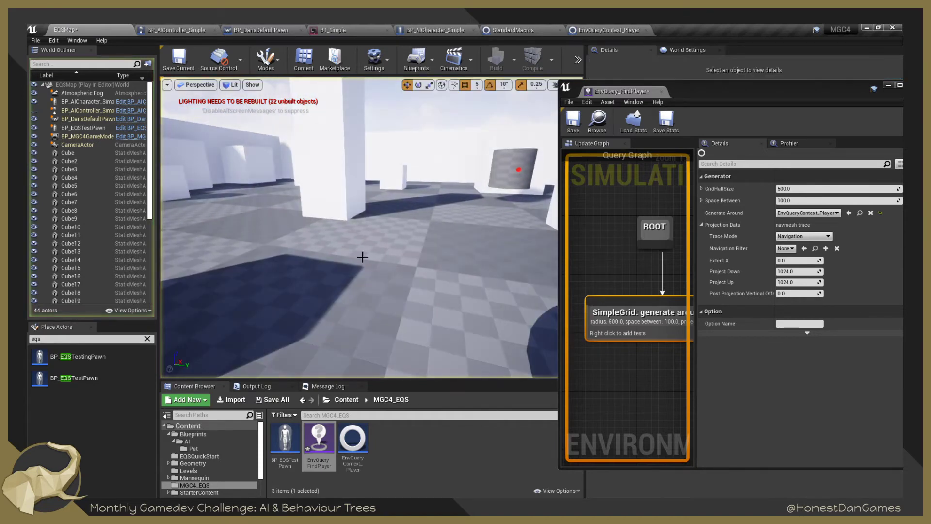
left_click(97, 127)
key("f")
mouse_move(321, 191)
left_mouse_down("alt")
mouse_move(325, 228)
mouse_move(321, 192)
mouse_move(340, 199)
mouse_move(271, 202)
mouse_move(309, 201)
left_mouse_up("alt")
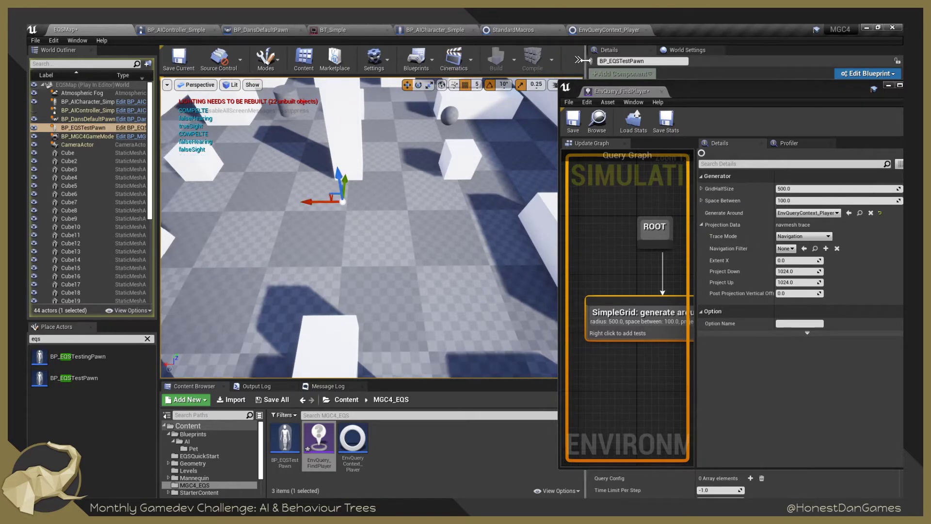
left_click(578, 60)
left_click(604, 86)
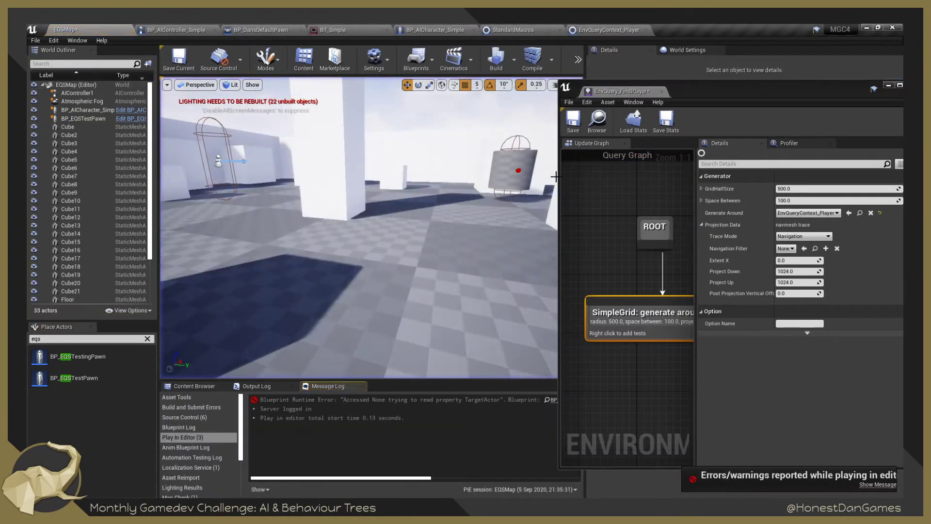
Set the grid's Generate Around back to EnvQueryContext_Querier and select BP_EQSTestPawn to preview its points.
left_click(824, 213)
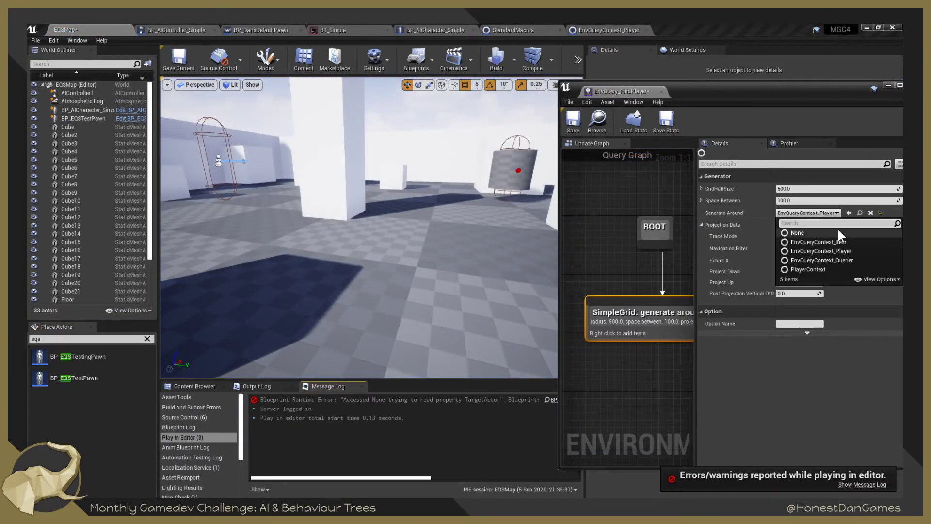
left_click(832, 260)
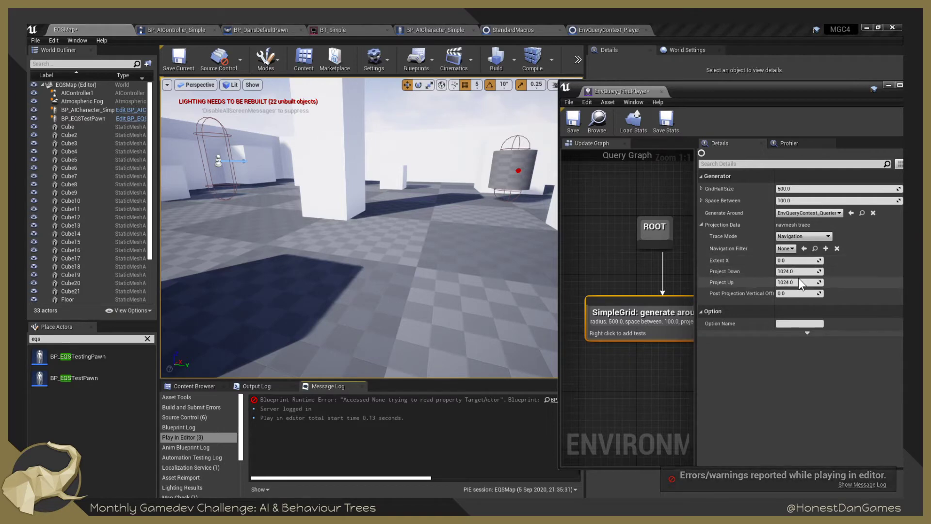
left_click(422, 221)
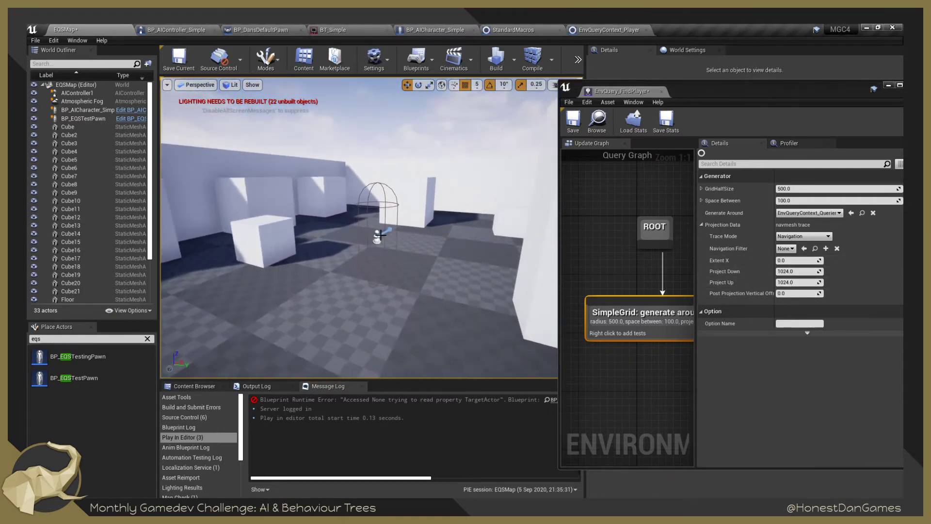
left_click(381, 235)
right_click_drag(388, 236, 407, 233)
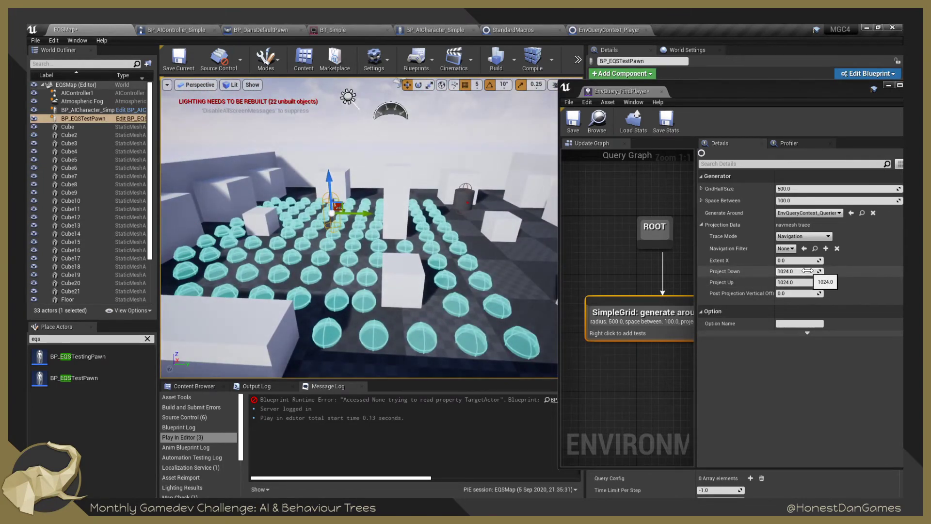
Try a much larger Project Down on the grid, restore it to 1024, and set Project Up to 10000.
left_click_drag(803, 271, 837, 272)
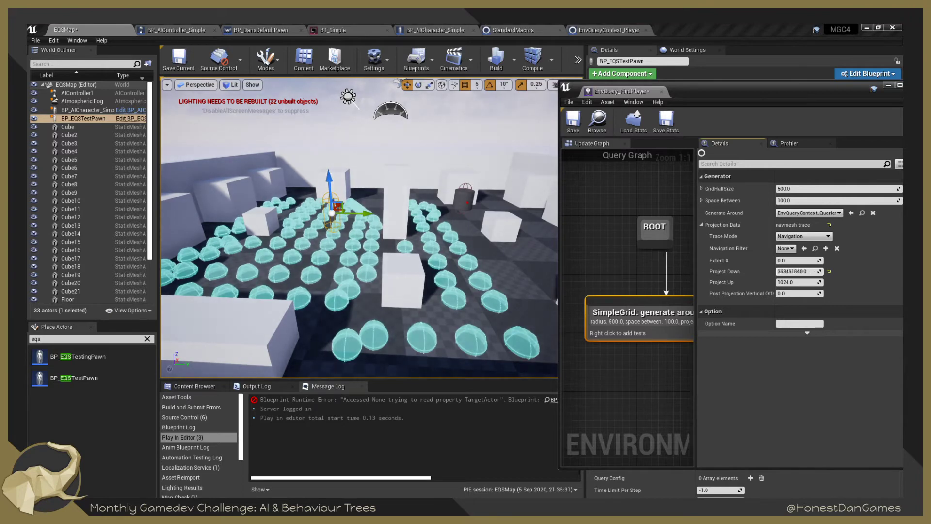
left_click_drag(837, 272, 824, 271)
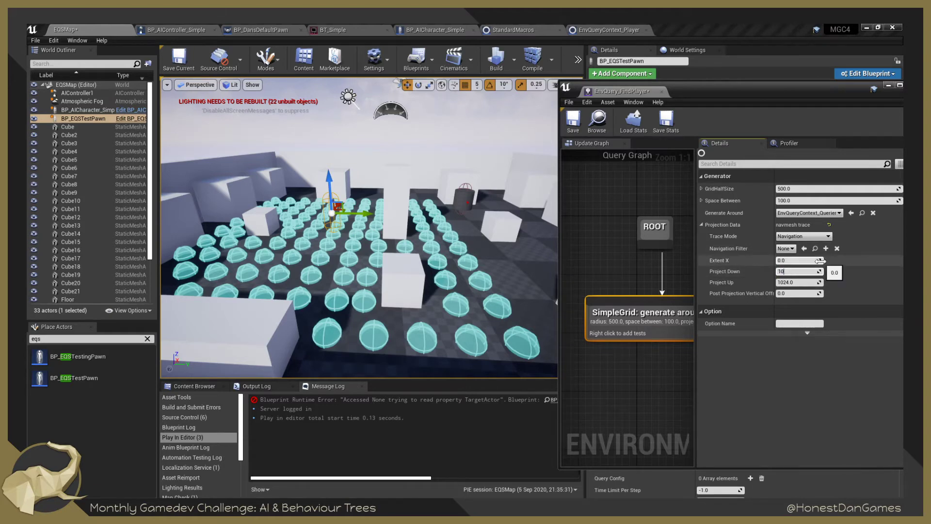
left_click(801, 282)
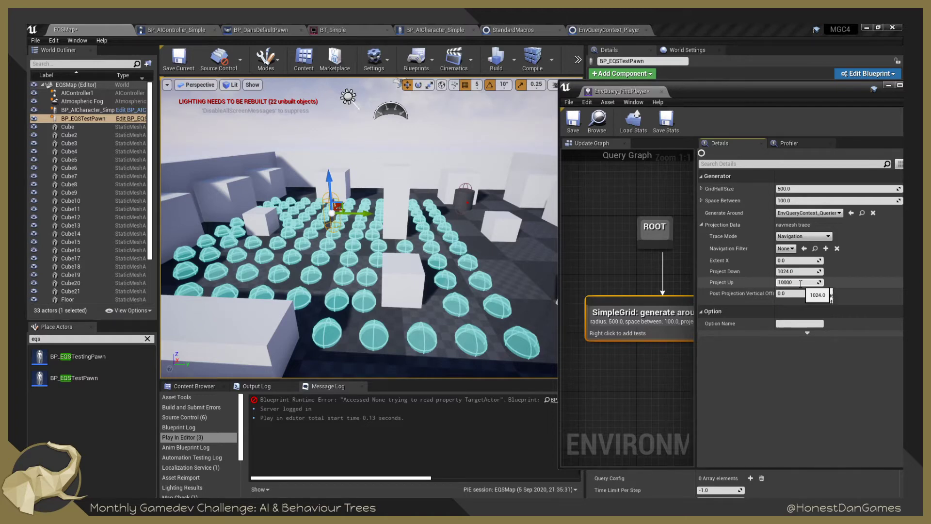
right_click_drag(413, 275, 362, 188)
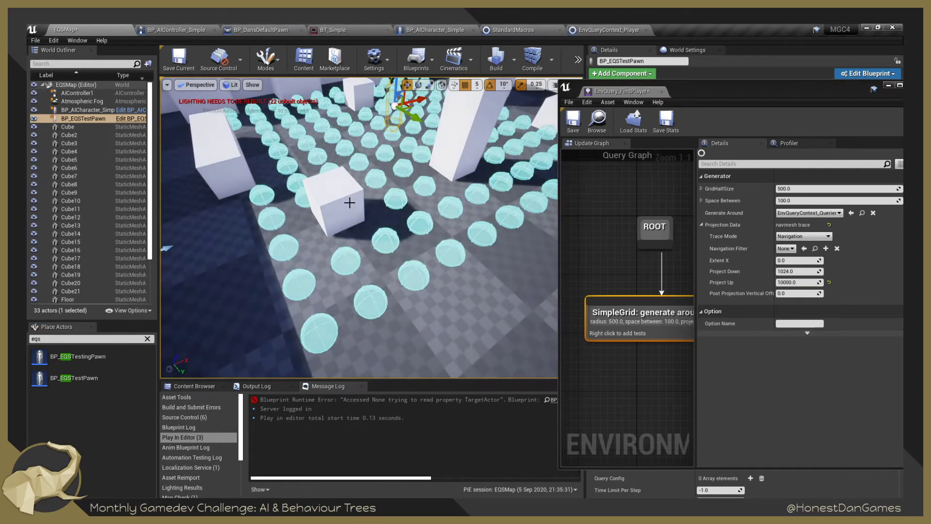
Select the Floor and then the AIController1 actor in EQSMap.
left_click(290, 205)
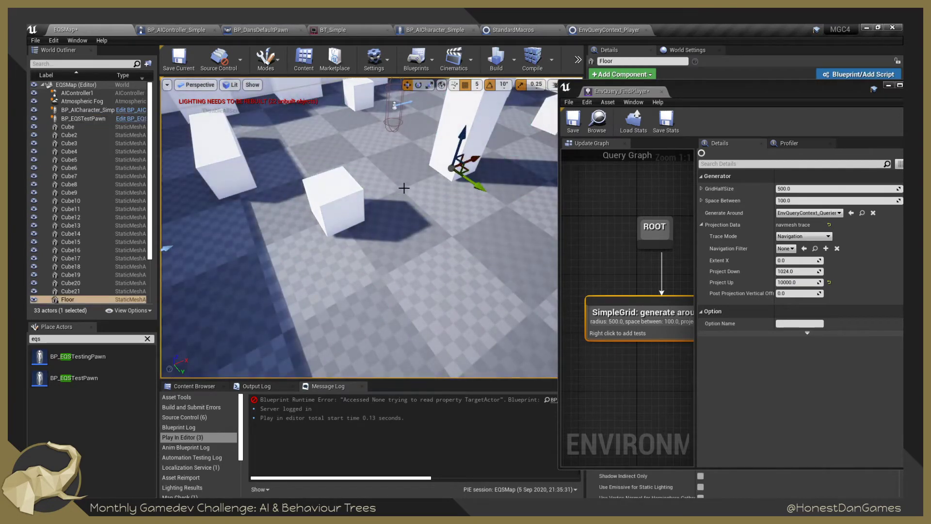
right_click_drag(406, 244, 418, 196)
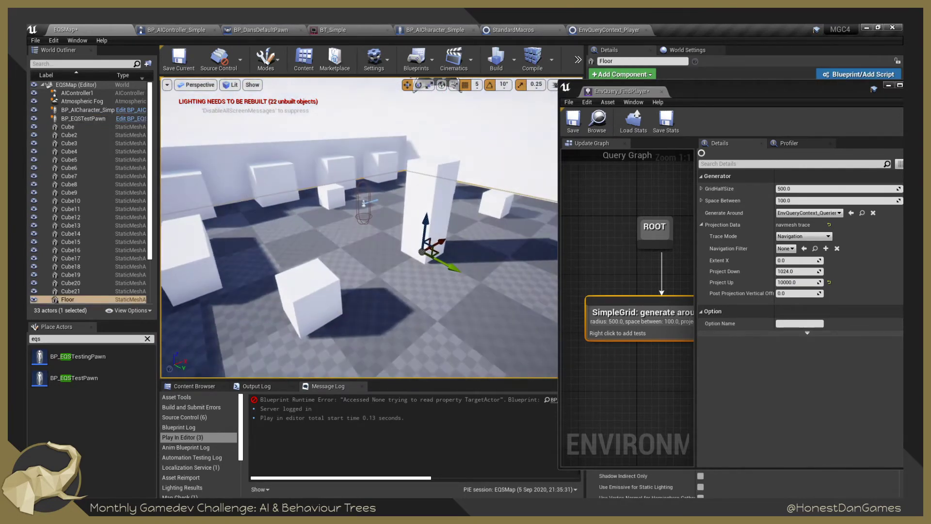
left_click(88, 95)
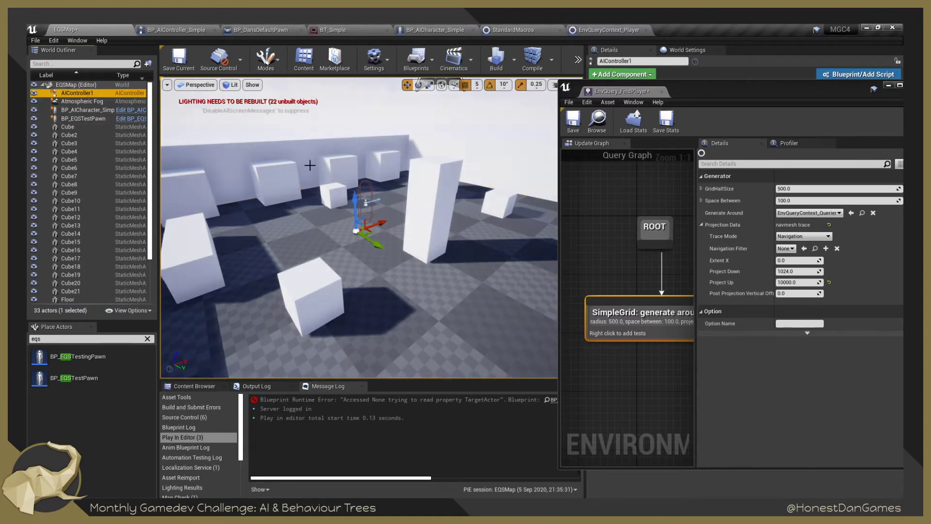
Display the navigation mesh overlay in the level viewport.
left_click(336, 113)
key("p")
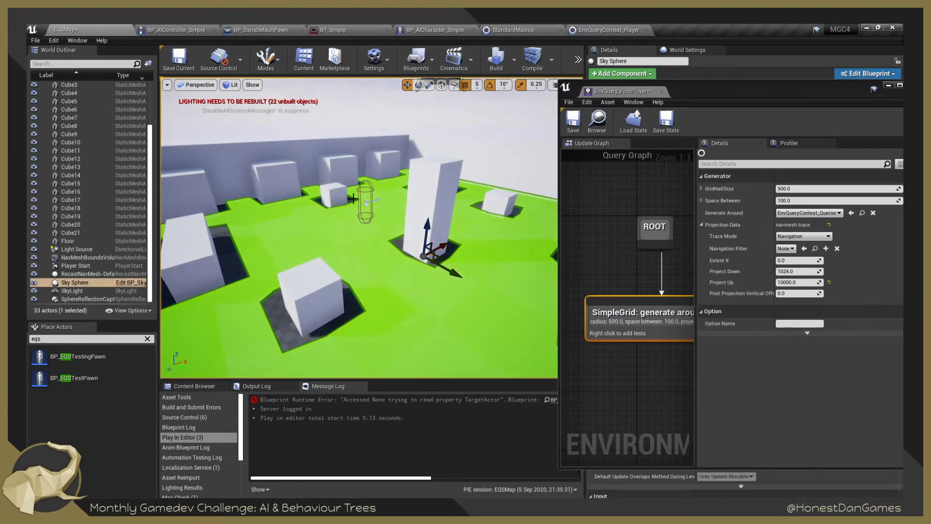
right_click_drag(403, 276, 388, 330)
right_click(403, 276)
right_click_drag(368, 275, 397, 259)
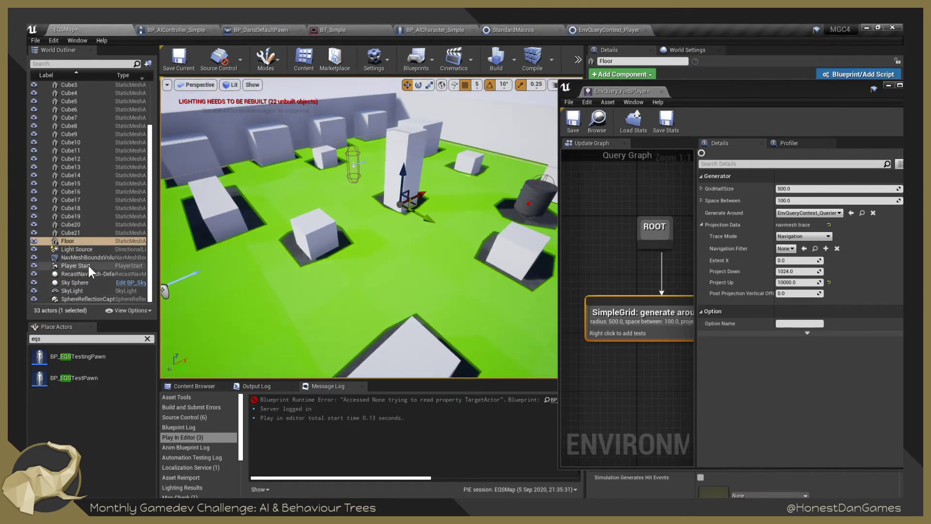
Scale the NavMeshBoundsVolume up vertically so that it also covers the tops of the cubes along the wall.
left_click(85, 250)
key("f")
right_click_drag(360, 228, 354, 262)
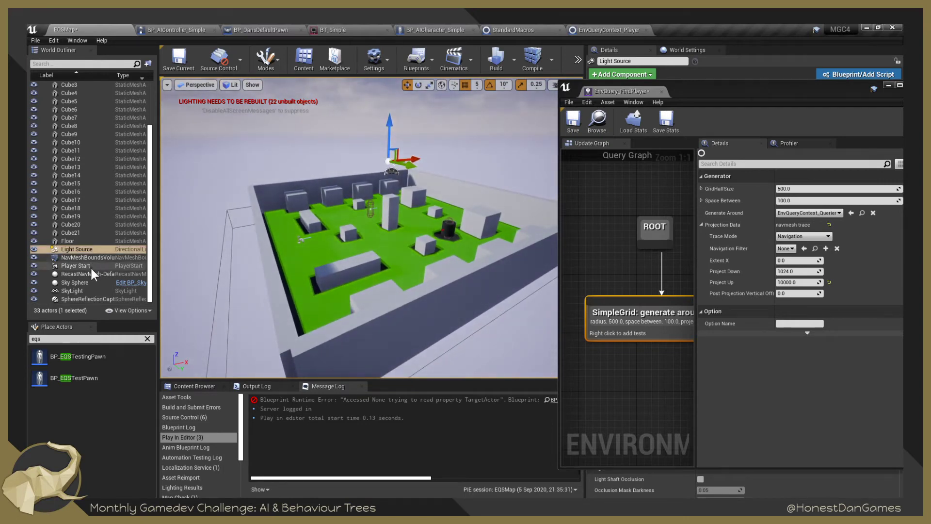
left_click(112, 258)
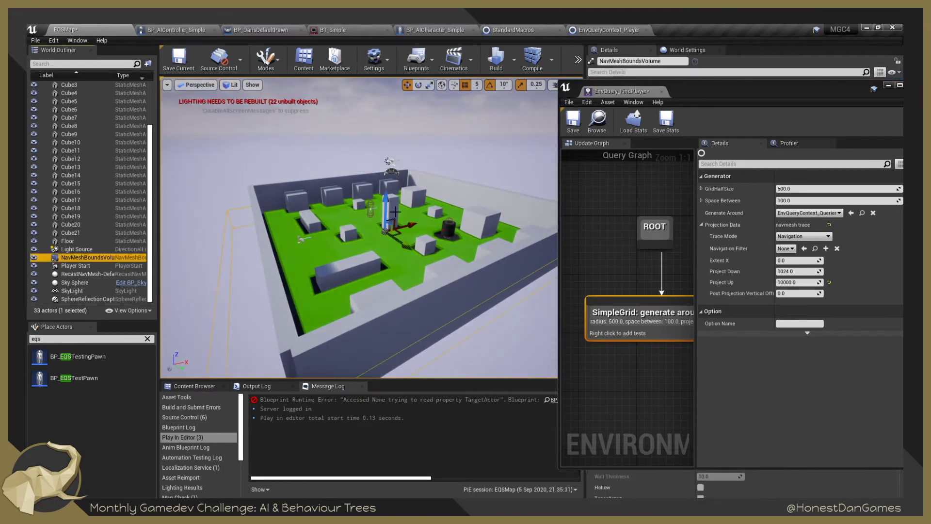
key("e")
key("w")
key("r")
left_click(386, 197)
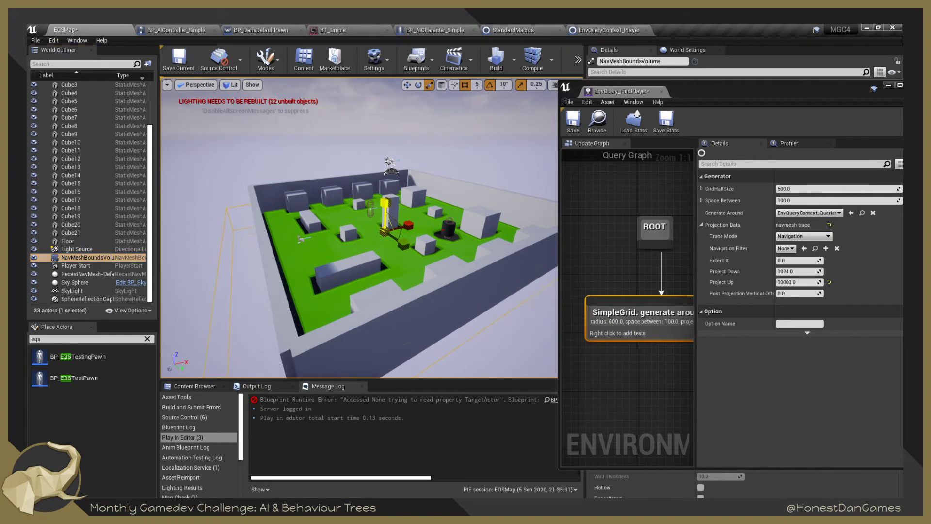
left_click_drag(385, 203, 385, 204)
right_click_drag(345, 263, 345, 264)
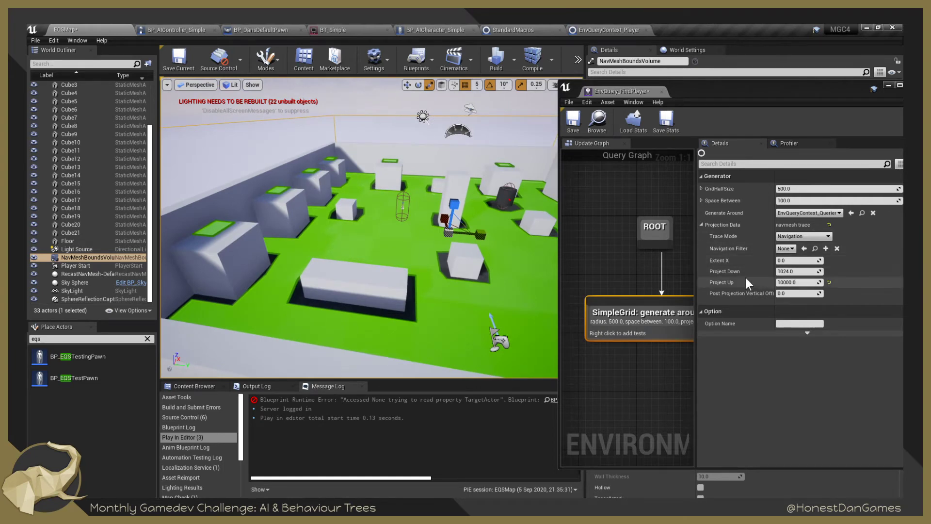
Move BP_EQSTestPawn sideways toward the row of cubes along the wall, so its query grid reaches the cube tops.
left_click(802, 282)
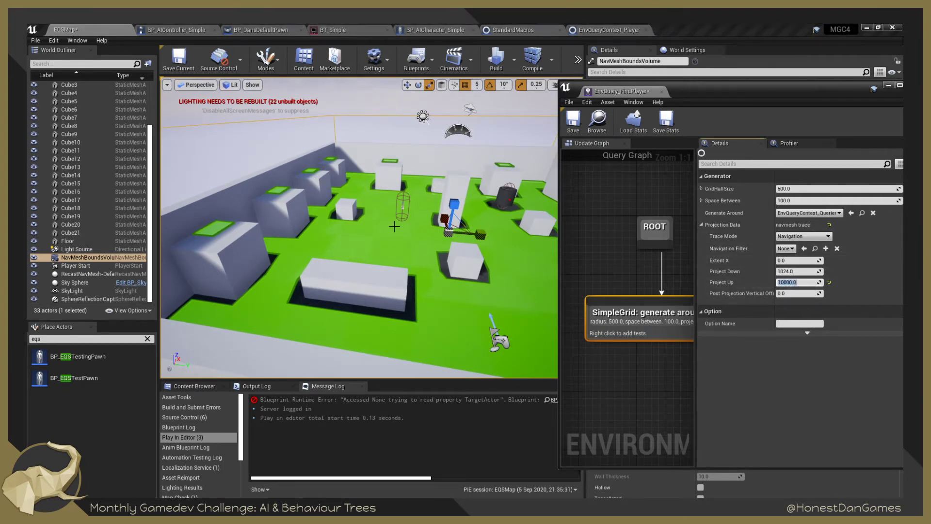
left_click(399, 204)
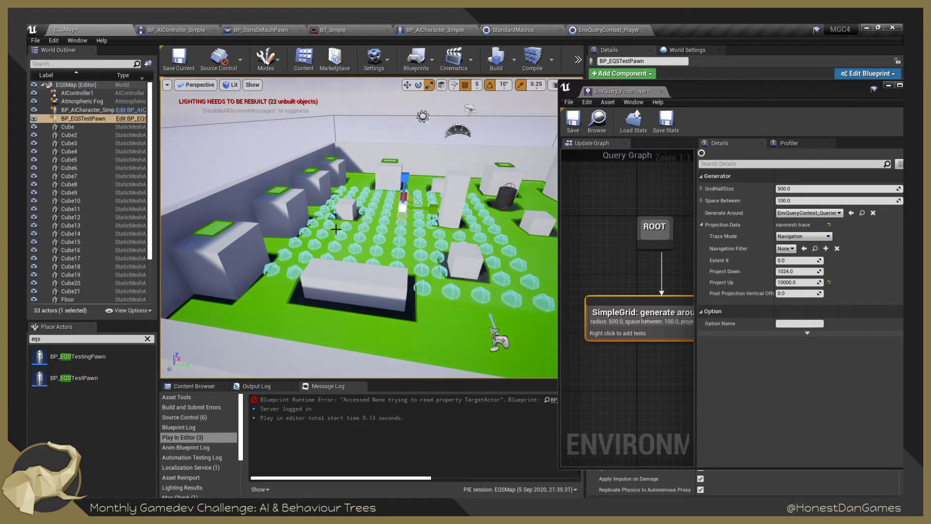
key("w")
left_click_drag(442, 209, 403, 207)
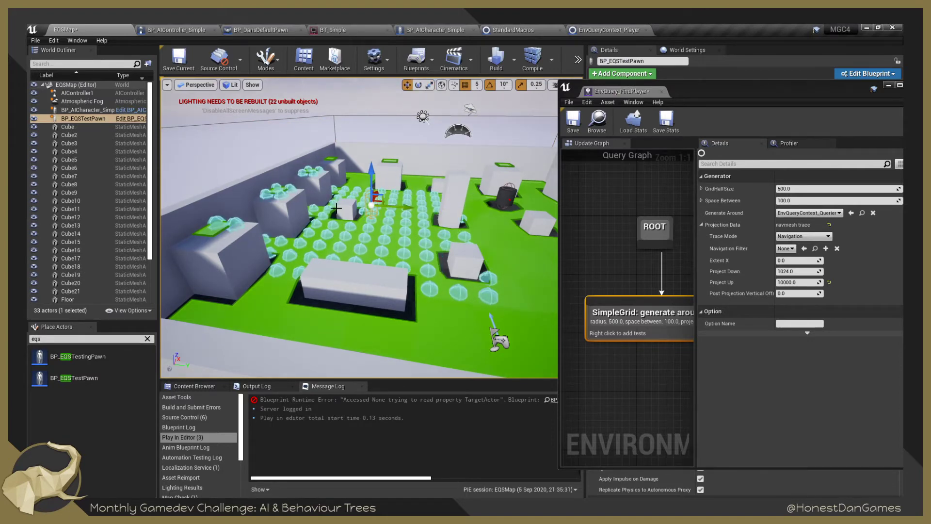
Set the SimpleGrid generator's Project Up to 1024 in its projection data.
left_click(797, 282)
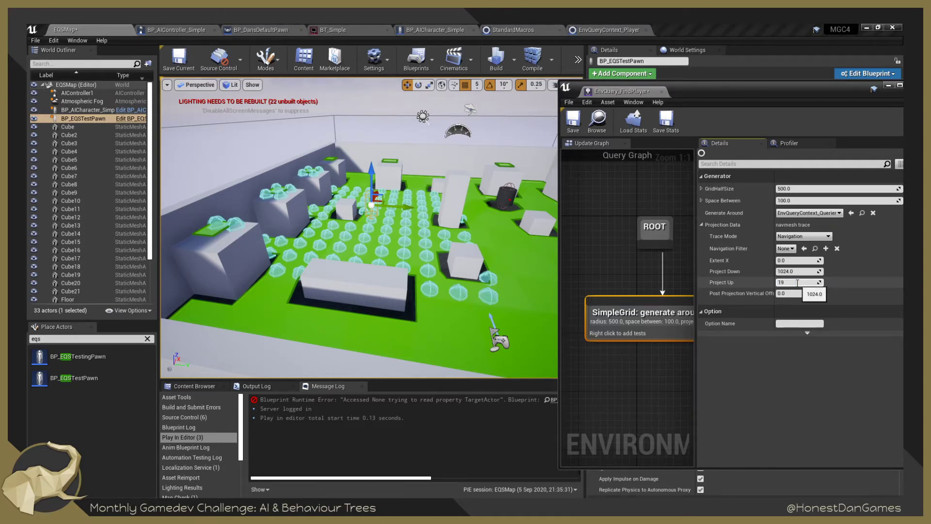
key("Return")
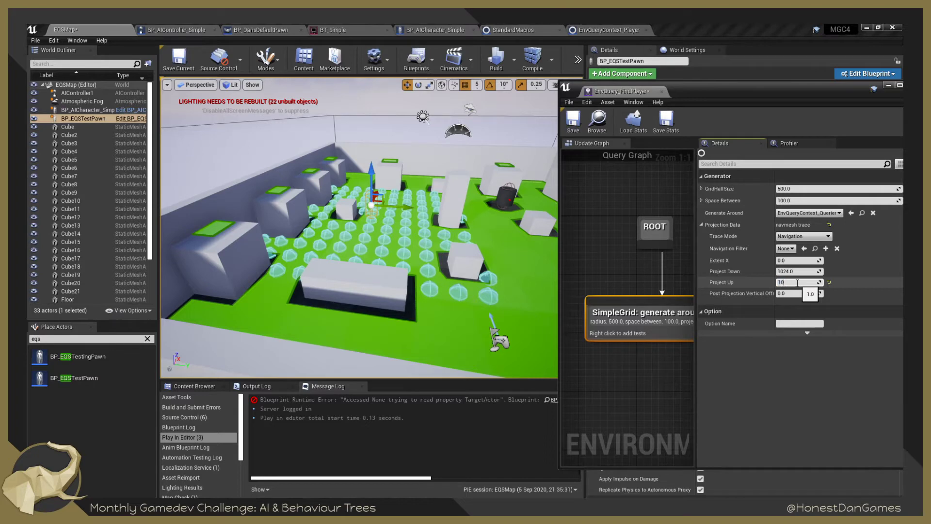
type("1024")
key("Return")
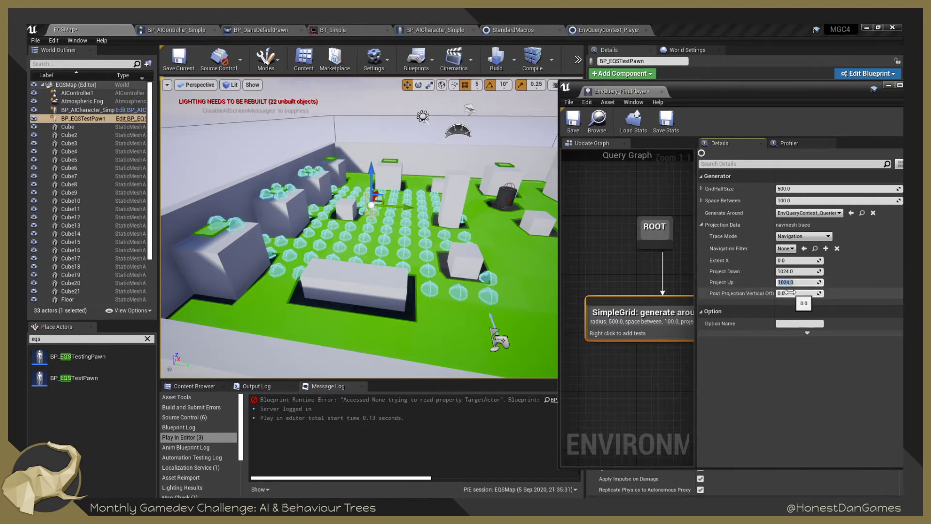
Raise the SimpleGrid generator's Post Projection Vertical Offset to about 132 while BP_EQSTestPawn is selected.
mouse_move(797, 294)
left_mouse_down()
mouse_move(846, 293)
mouse_move(807, 294)
left_mouse_up()
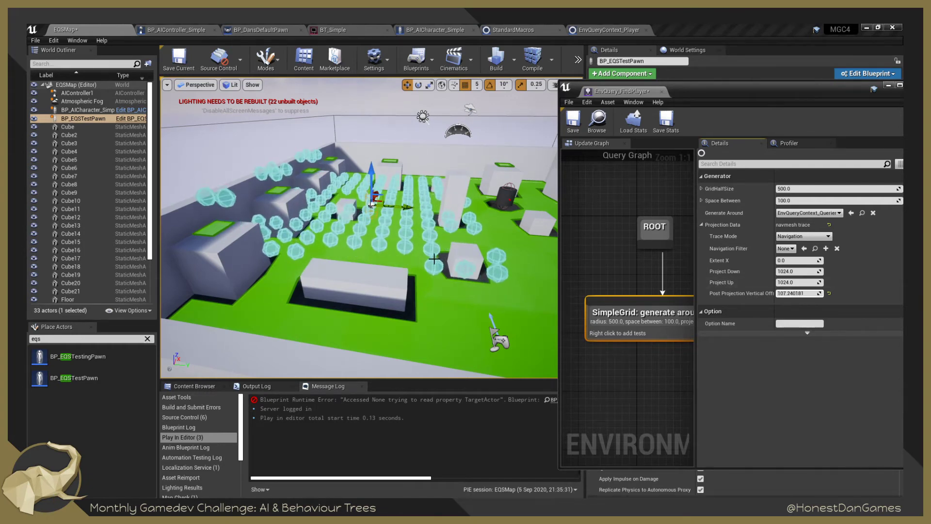
left_click(439, 265)
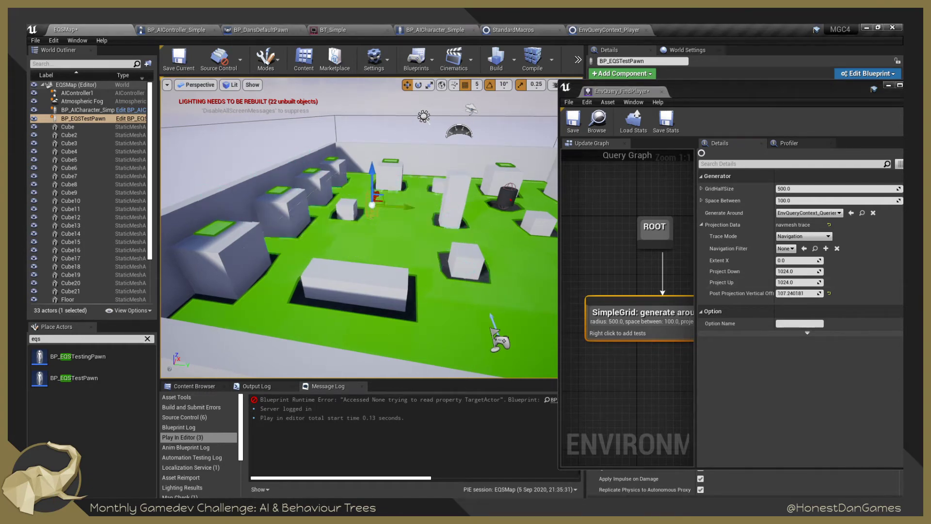
left_click(373, 201)
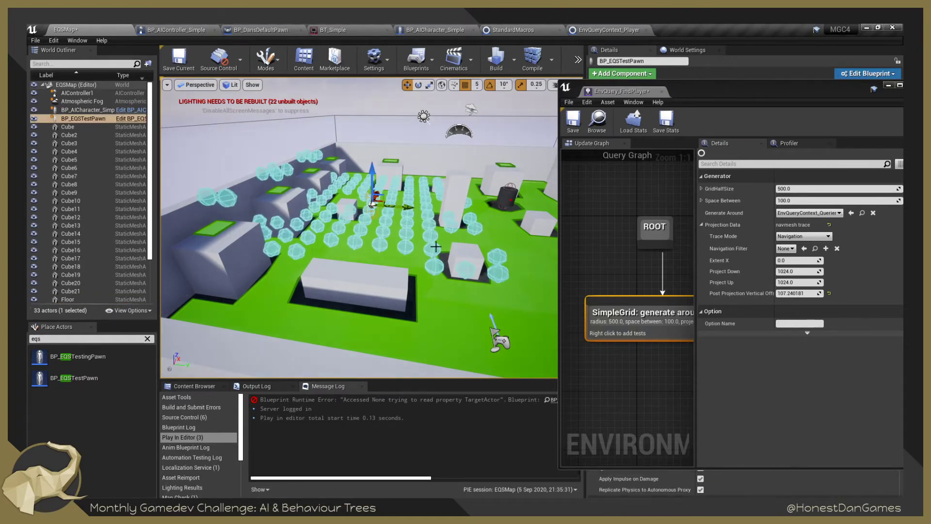
key("w")
right_click_drag(429, 264, 442, 243)
key("s")
mouse_move(803, 294)
left_mouse_down()
mouse_move(781, 294)
mouse_move(797, 294)
left_mouse_up()
Duplicate BP_EQSTestPawn in place in the level.
key("w")
right_click_drag(466, 257, 437, 257)
key("s")
key("w")
key("ctrl+w")
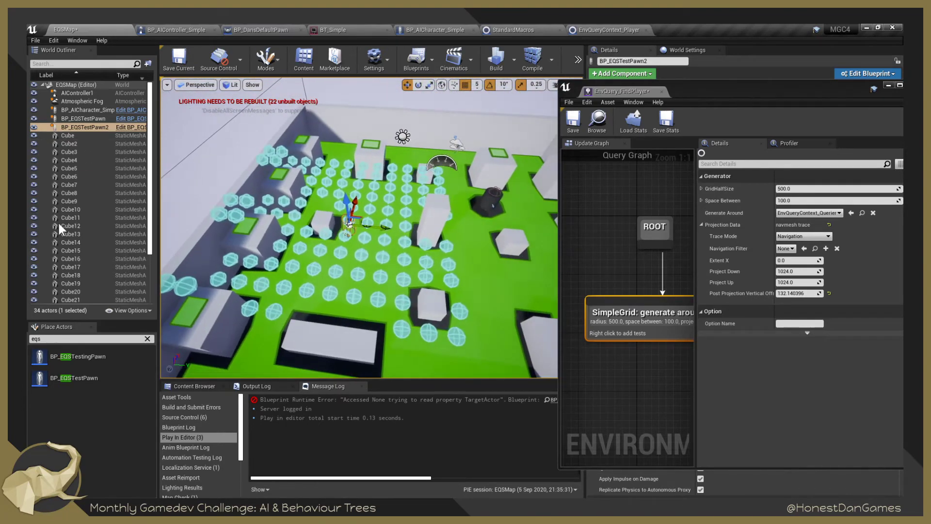
Scale the NavMeshBoundsVolume down vertically to exclude the cube tops, and save the level.
scroll(99, 165, "down", 3)
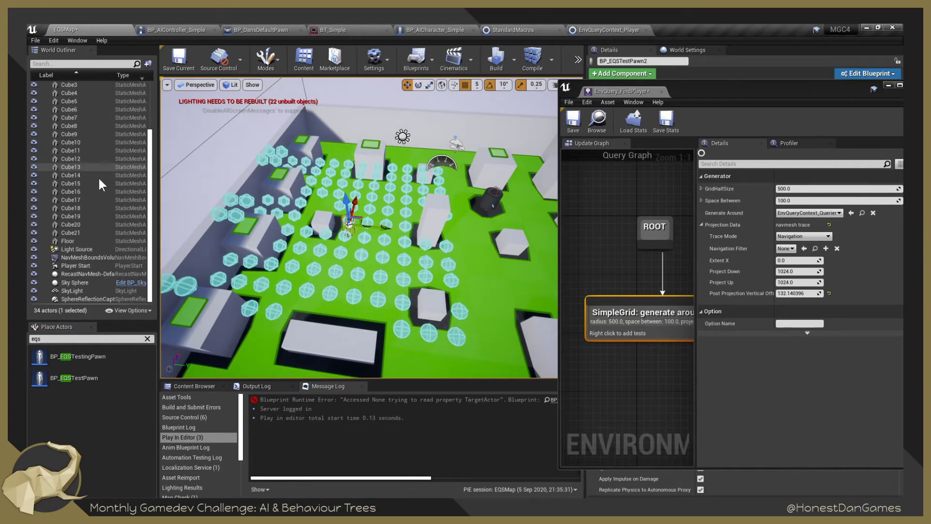
left_click(91, 265)
left_click(88, 257)
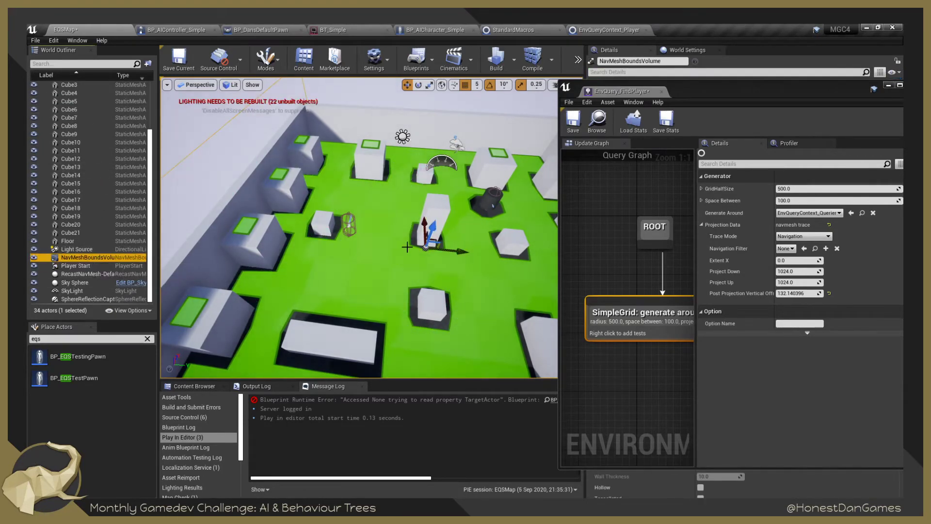
key("e")
key("r")
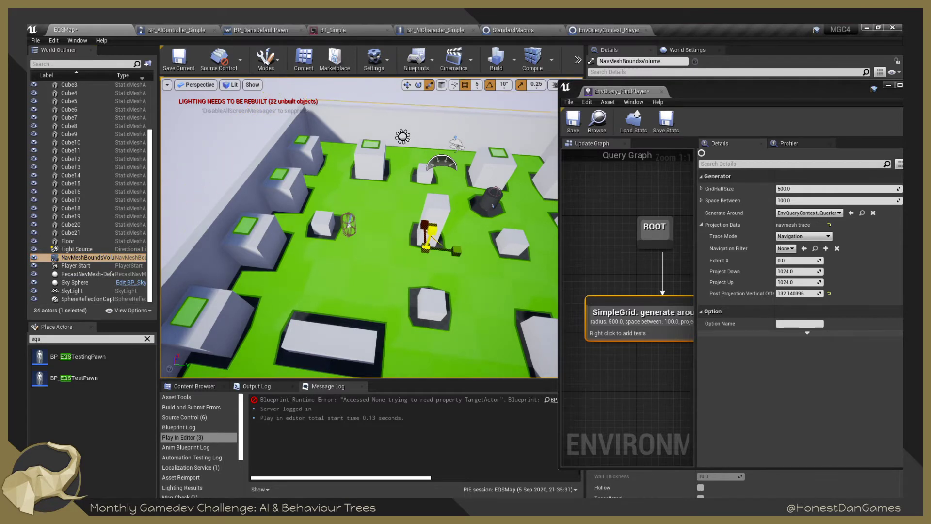
left_click_drag(432, 229, 432, 235)
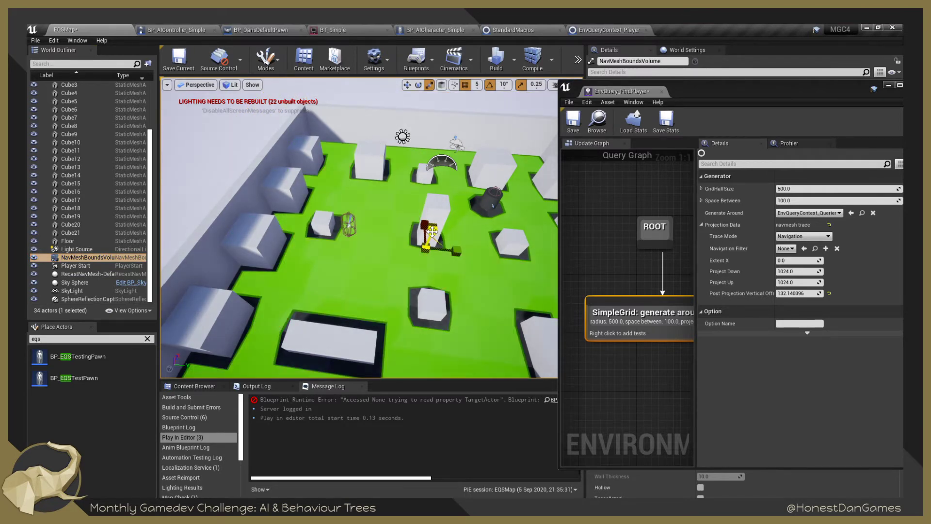
right_click_drag(507, 253, 369, 255)
right_click_drag(411, 275, 339, 247)
left_click(179, 58)
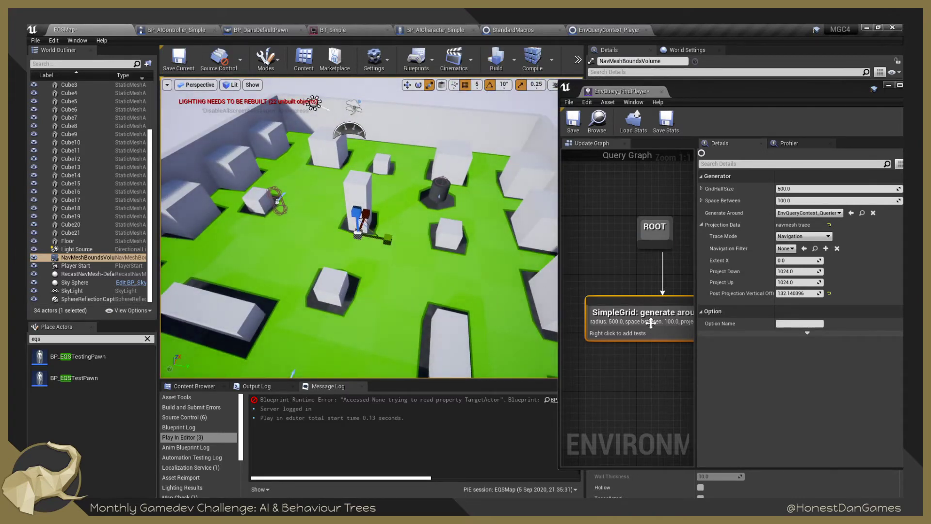
Select BP_EQSTestPawn in the viewport and move it slightly away from the row of cubes along the wall.
left_click(278, 201)
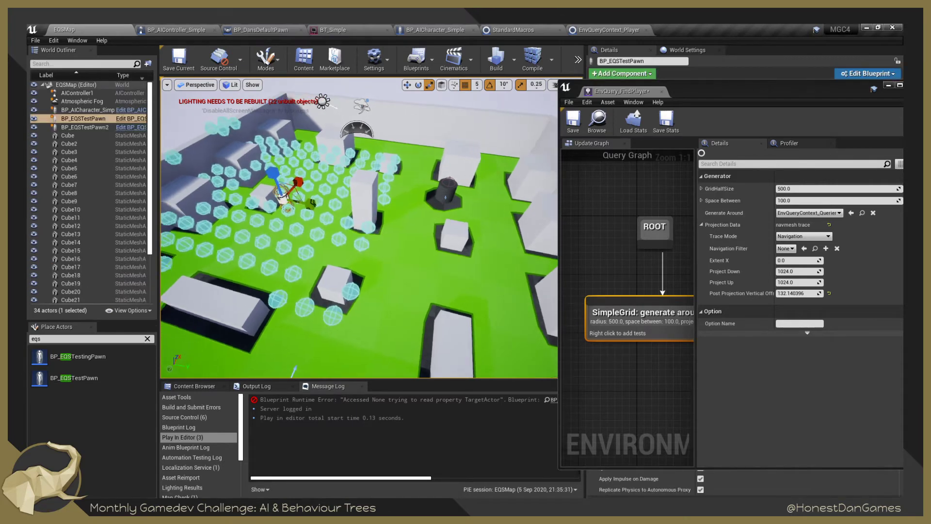
key("f")
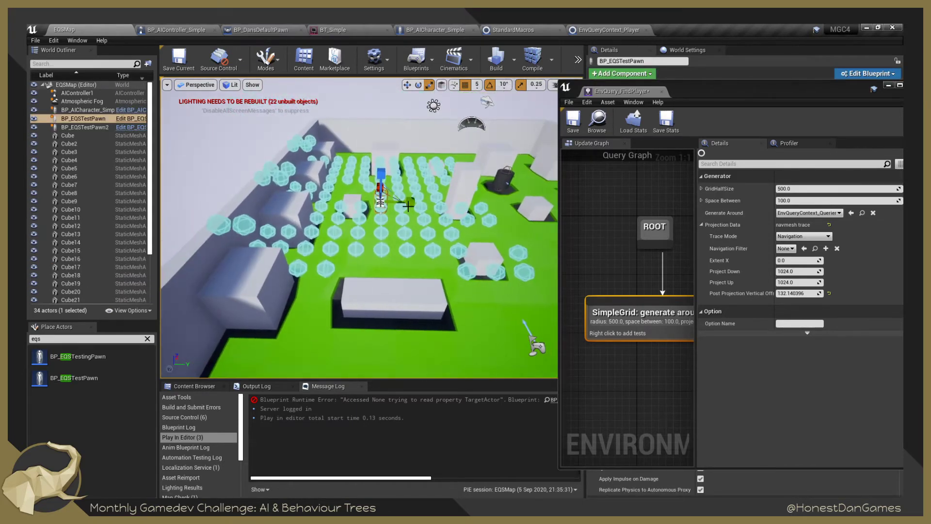
key("w")
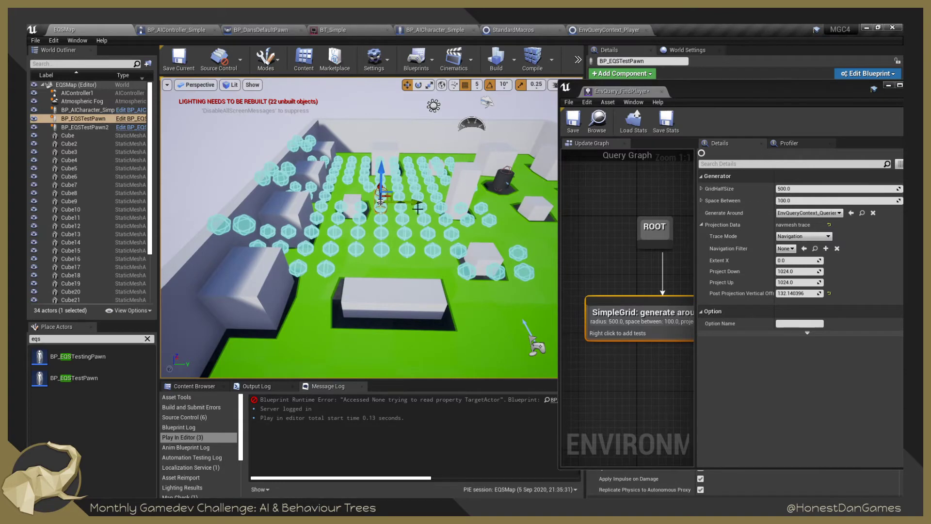
left_click_drag(419, 204, 420, 204)
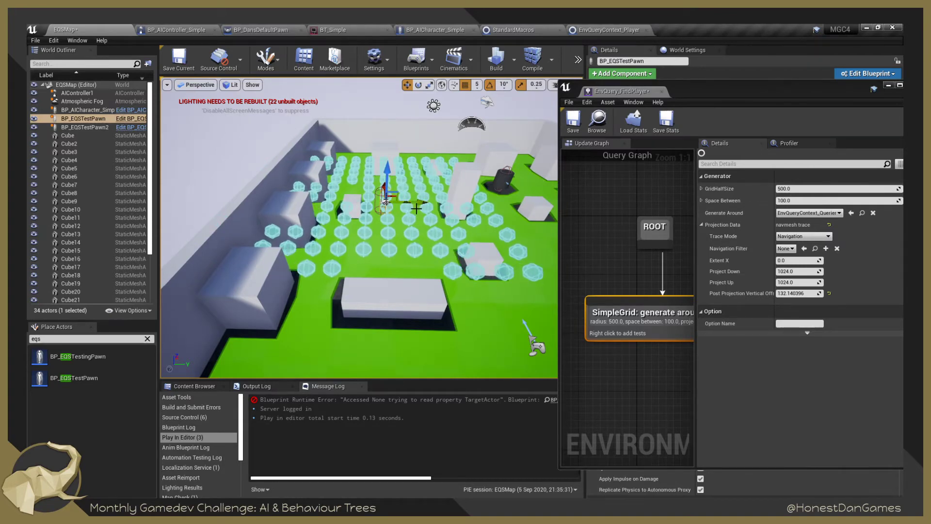
Set the Post Projection Vertical Offset to 120 and move BP_EQSTestPawn sideways to test the query grid.
left_click(813, 294)
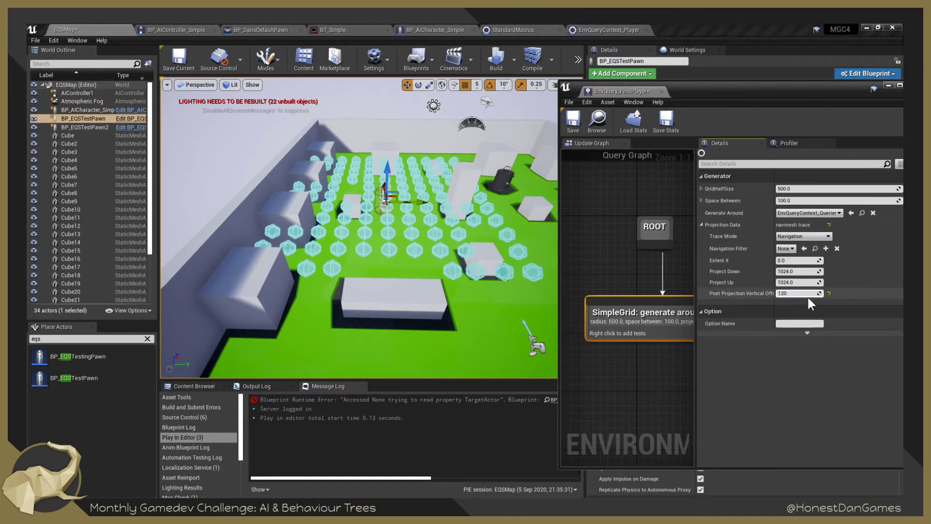
key("Return")
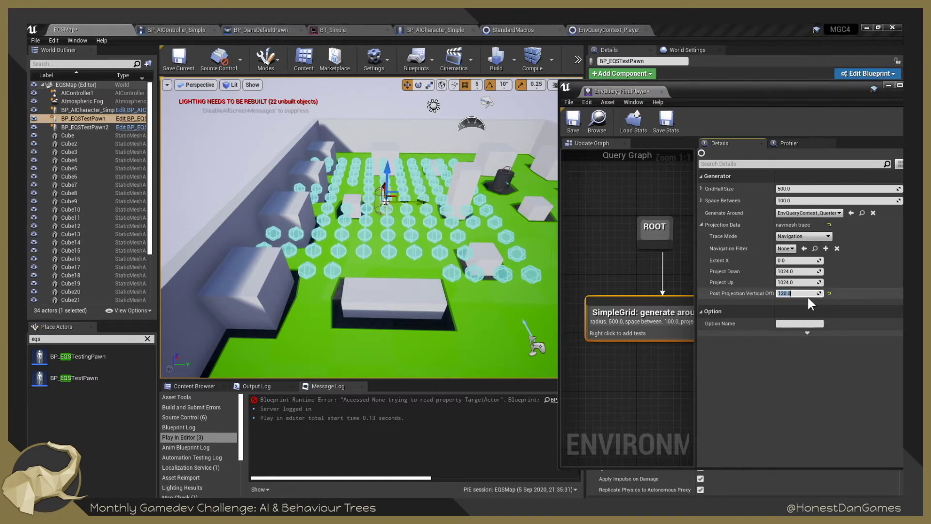
left_click_drag(420, 201, 434, 189)
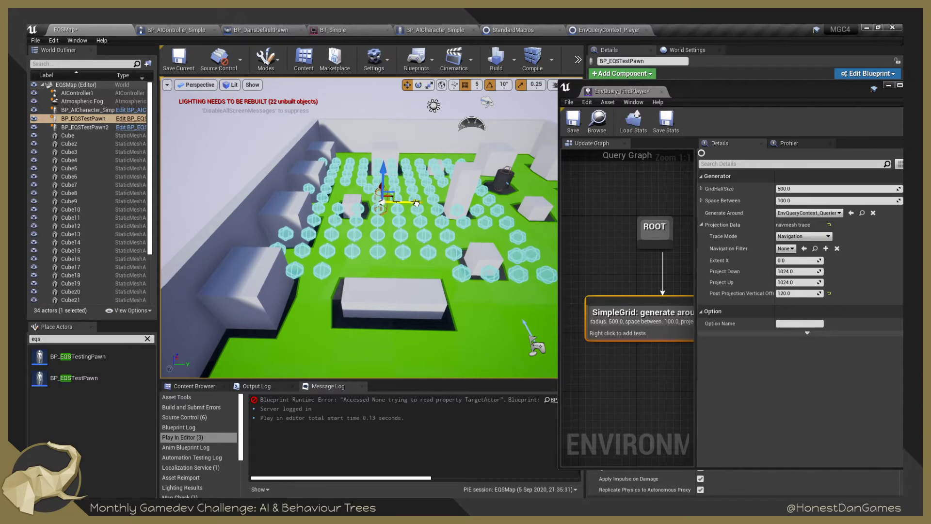
left_click_drag(415, 204, 310, 187)
mouse_move(368, 232)
right_mouse_down()
mouse_move(356, 194)
mouse_move(359, 240)
right_mouse_up()
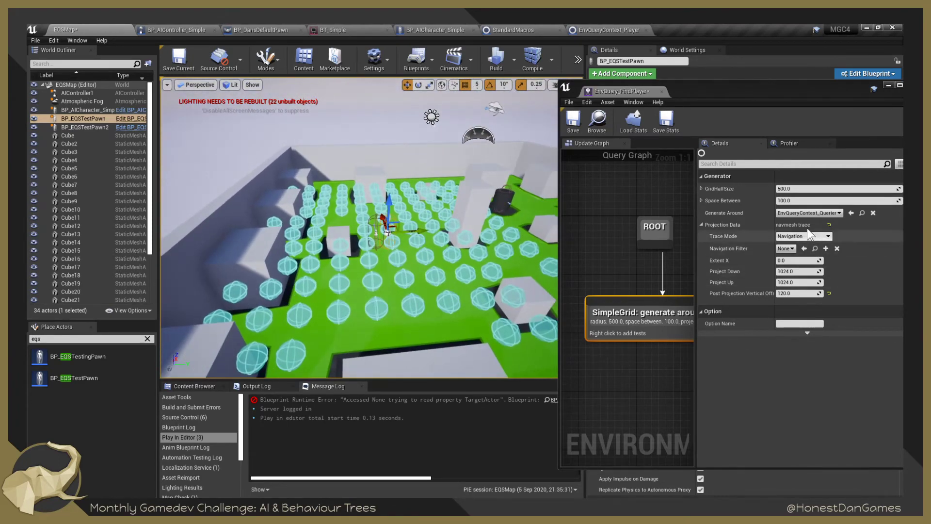
Widen the EnvQuery_FindPlayer editor window and its query graph area to fit the whole SimpleGrid node.
left_click(619, 226)
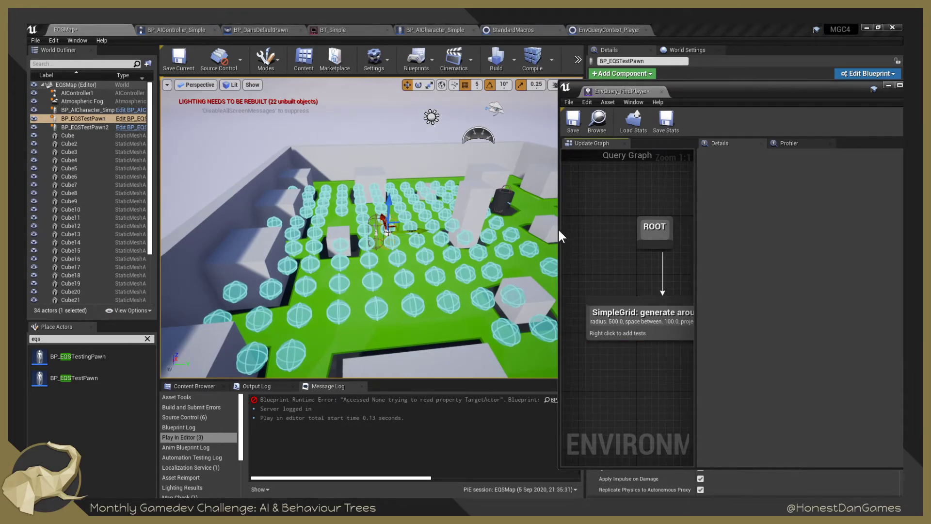
left_click_drag(559, 235, 420, 238)
left_click_drag(608, 249, 693, 252)
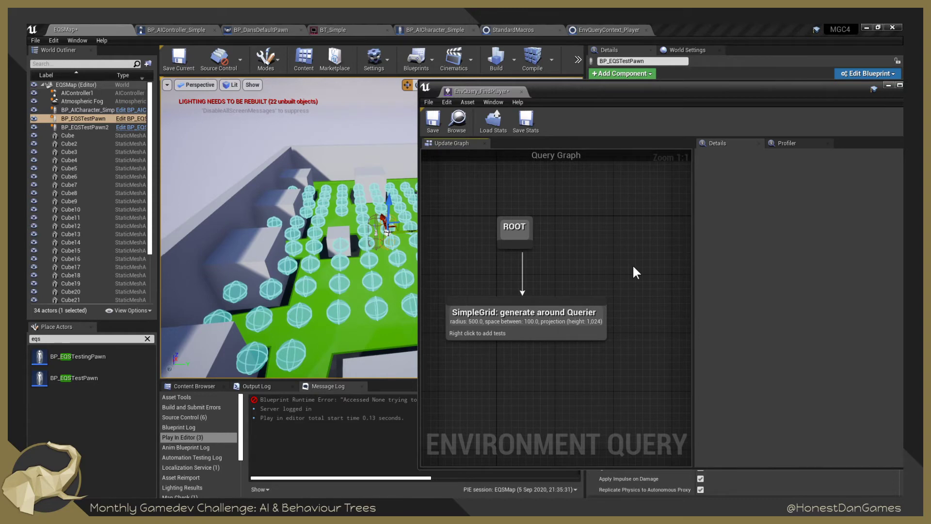
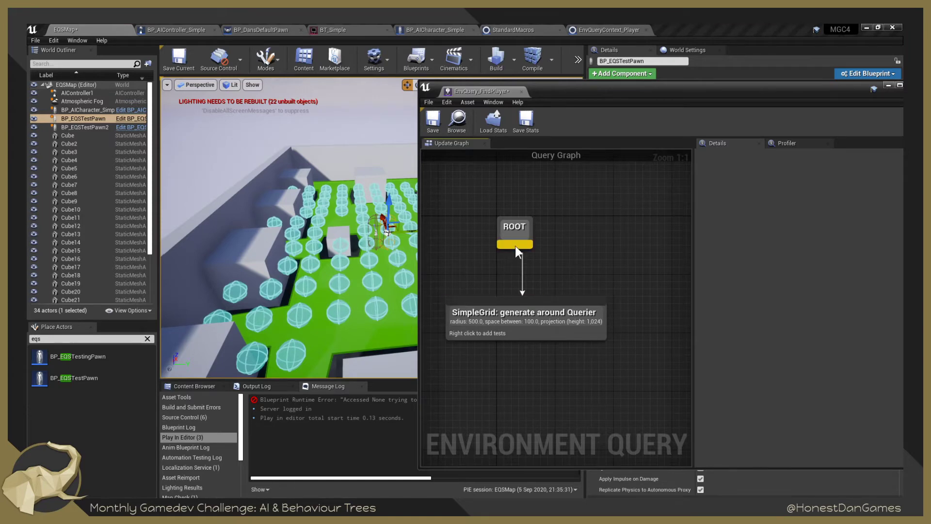
Add a Points: Donut generator connected to the ROOT node, and select the SimpleGrid node.
left_click_drag(515, 245, 583, 266)
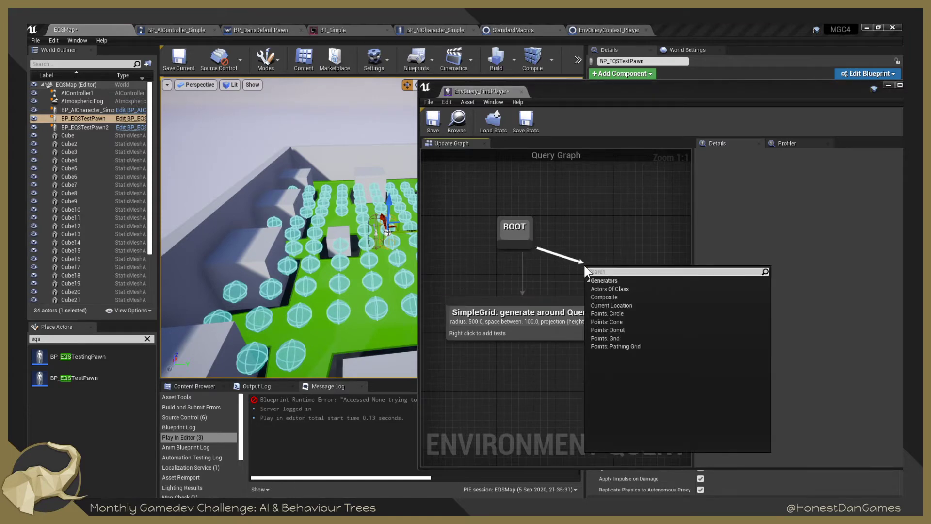
left_click(628, 330)
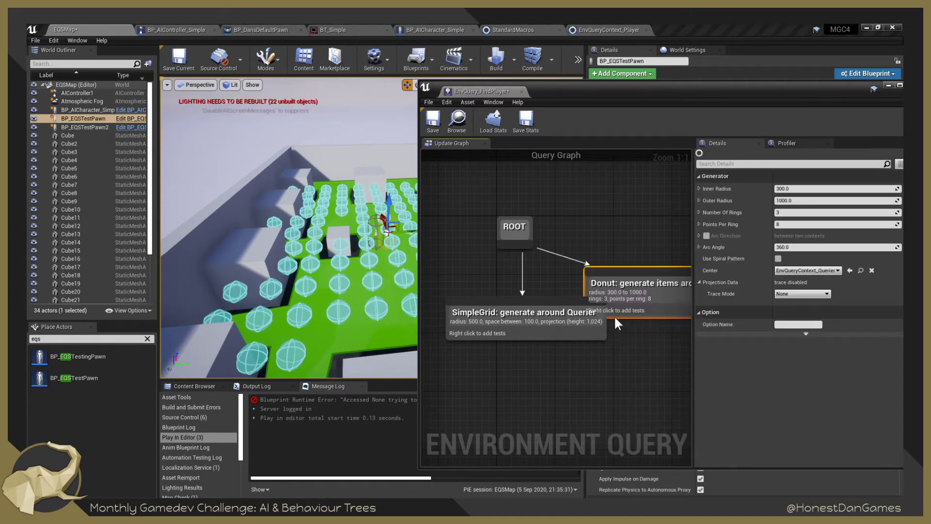
left_click(536, 314)
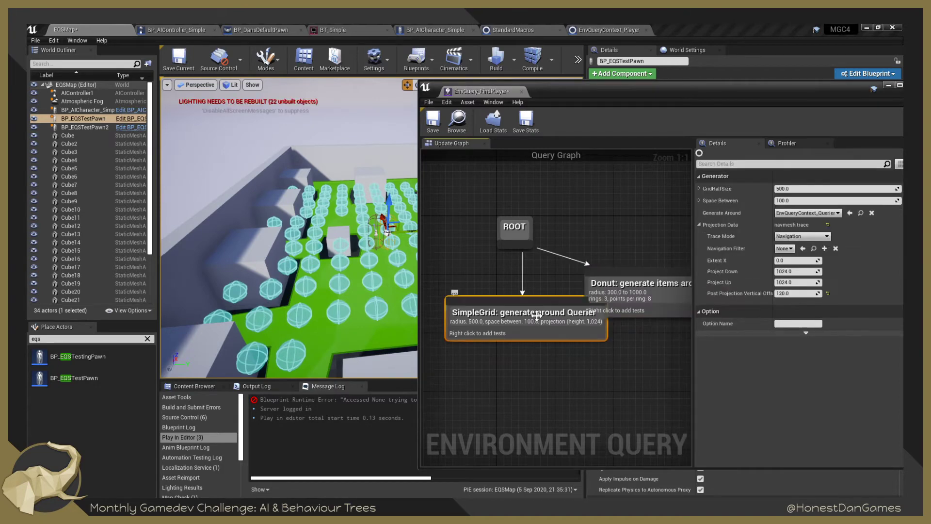
Delete the SimpleGrid node and reposition the Donut generator node beneath ROOT.
key("Delete")
left_click_drag(630, 278, 542, 296)
Shift and narrow the EnvQuery_FindPlayer editor window to uncover the level, and view the test points from above.
left_click_drag(563, 86, 543, 82)
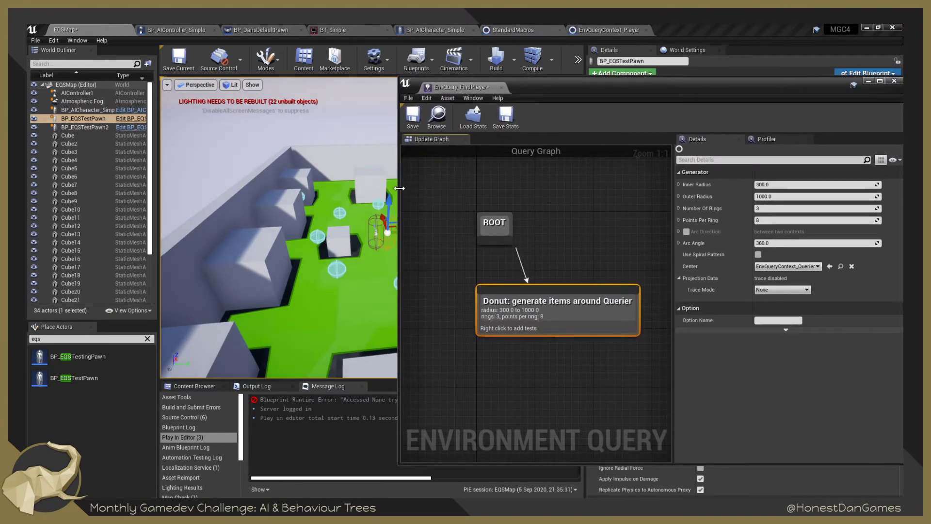
left_click_drag(399, 194, 532, 194)
right_click_drag(349, 228, 349, 274)
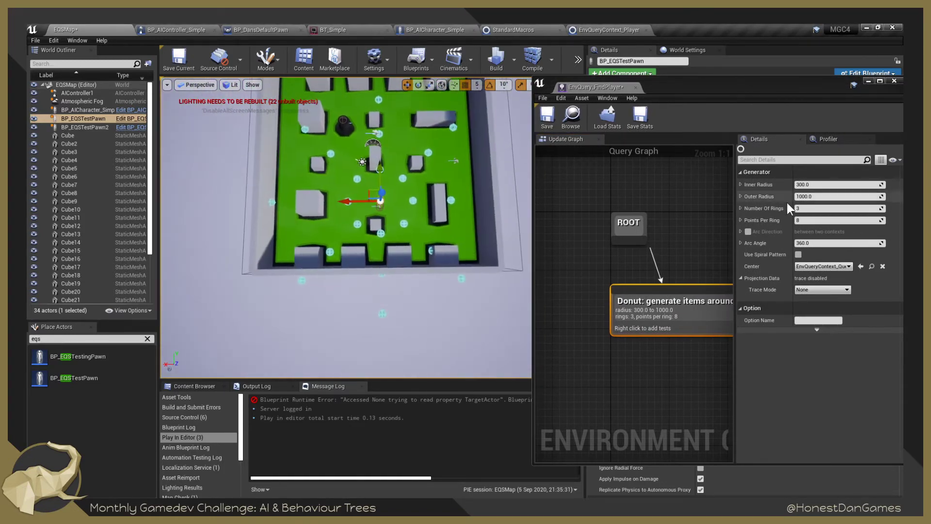
Set the Donut generator's Number Of Rings to 6 and Points Per Ring to 10.
left_click(809, 184)
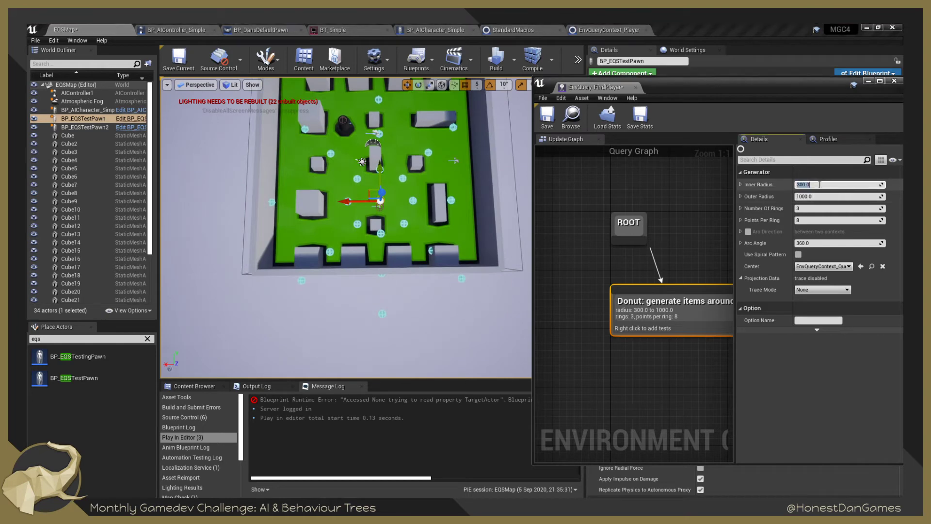
left_click(812, 208)
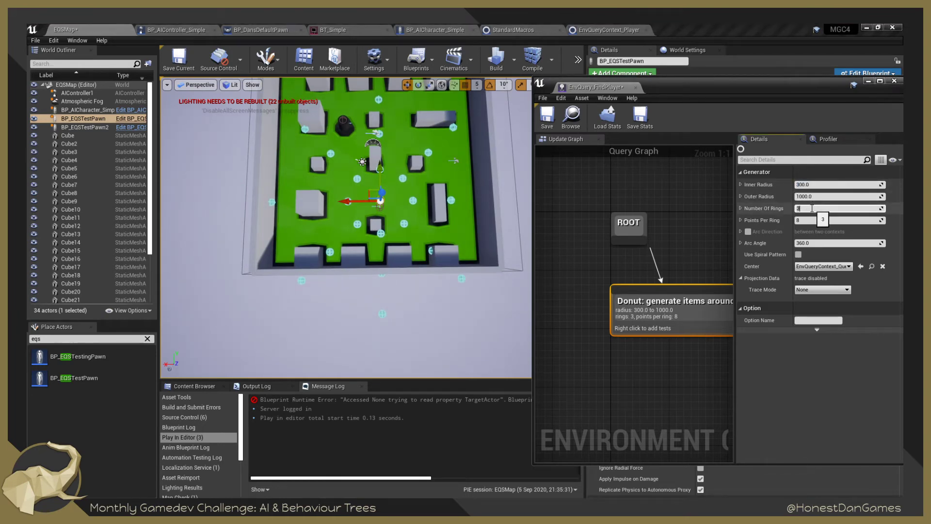
type("6")
key("Tab")
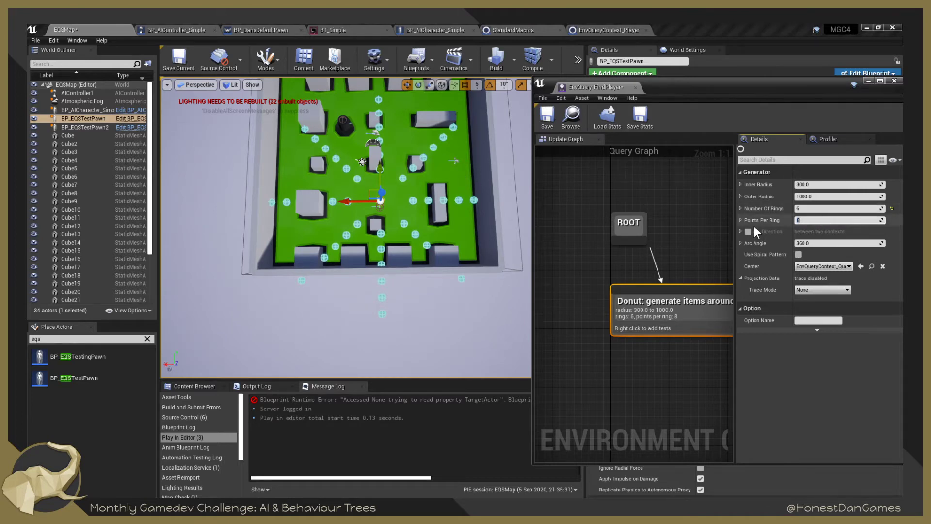
type("10")
key("Return")
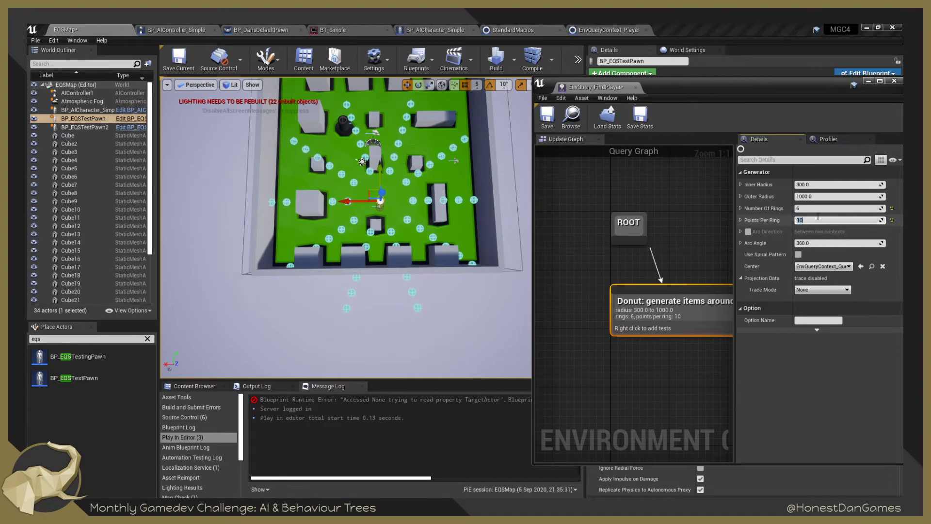
Reduce the Donut generator's Outer Radius to about 776 and Inner Radius to about 165.
mouse_move(819, 196)
left_mouse_down()
mouse_move(863, 197)
mouse_move(821, 197)
mouse_move(811, 184)
left_mouse_up()
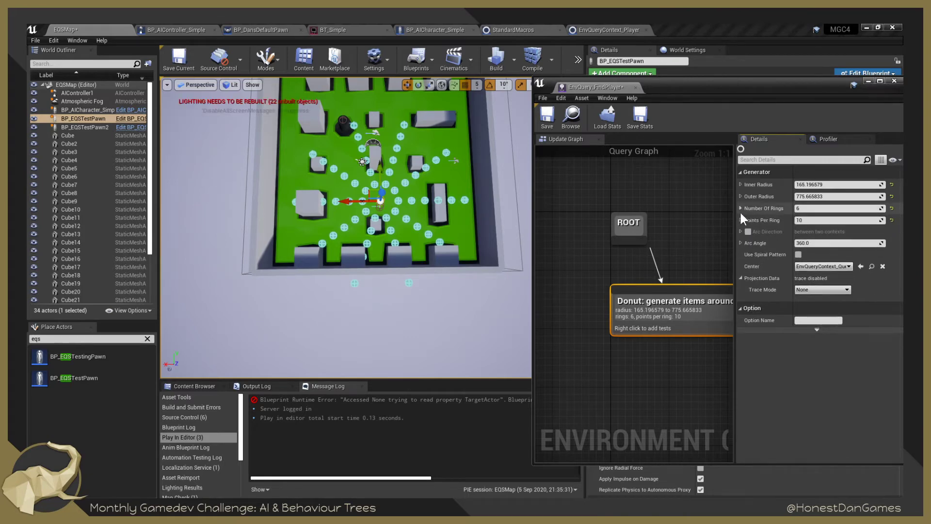
left_click(798, 196)
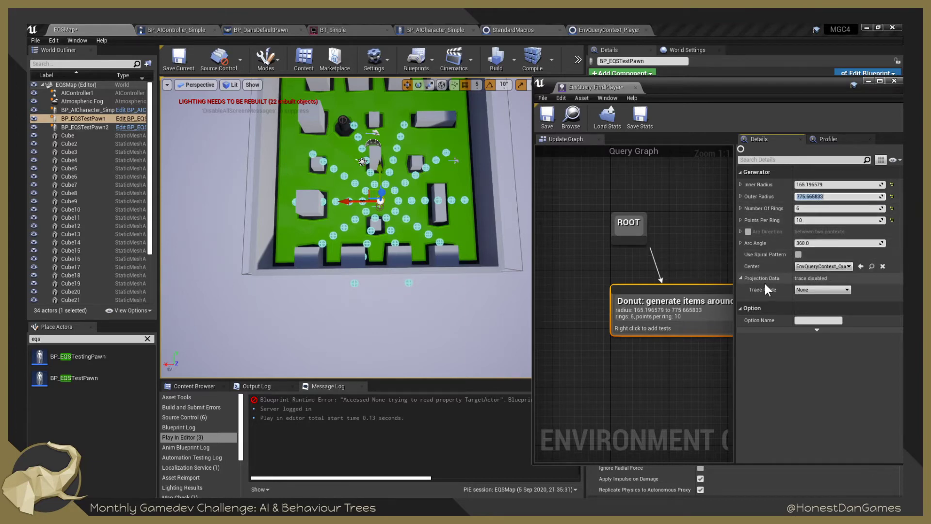
Enable Use Spiral Pattern on the Donut generator and move BP_EQSTestPawn slightly to test the spiral points.
left_click(794, 254)
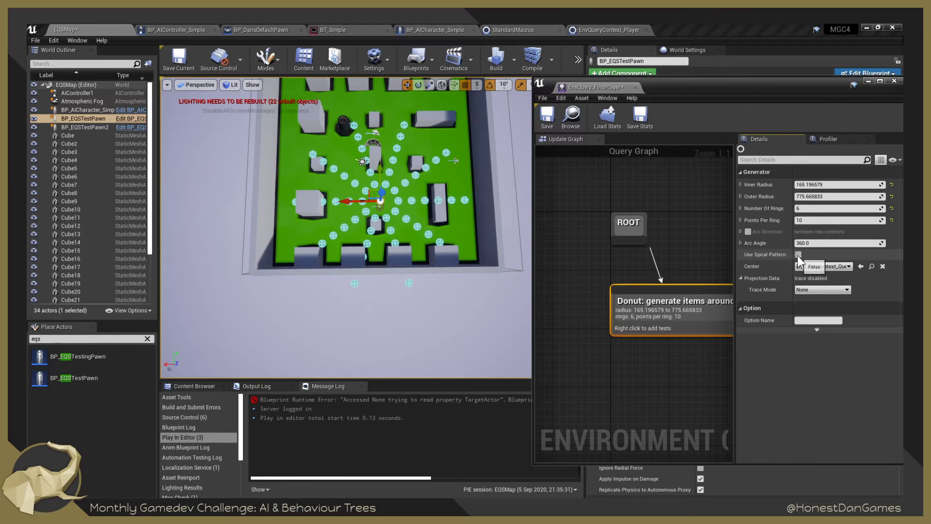
left_click(798, 255)
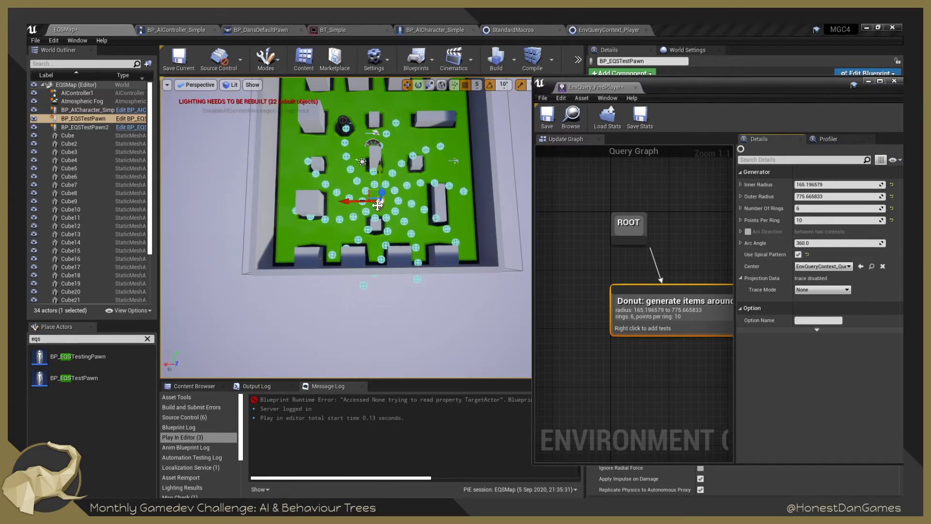
scroll(381, 203, "up", 3)
scroll(381, 202, "up", 2)
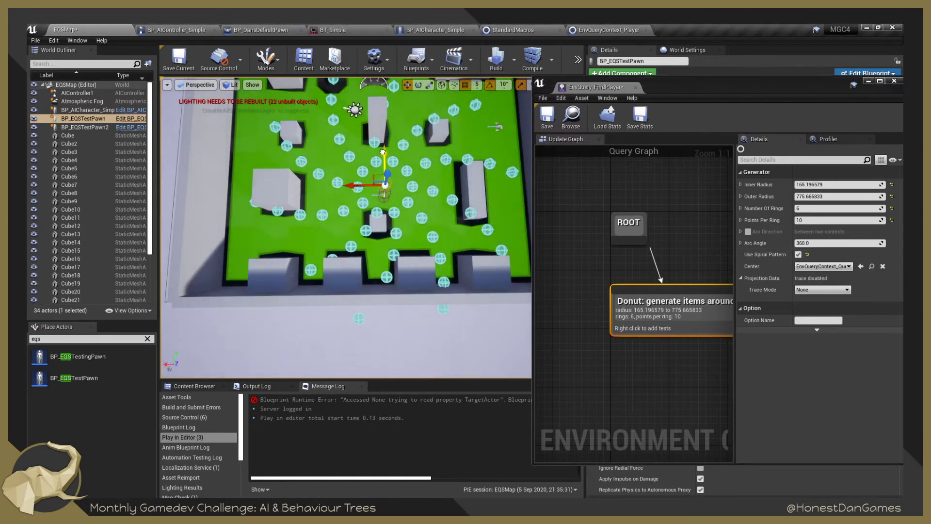
left_click_drag(384, 140, 383, 146)
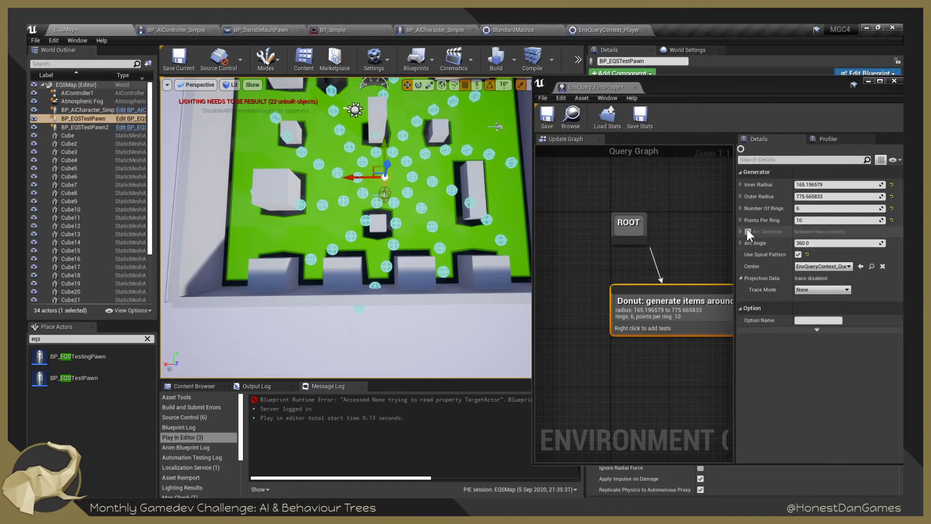
Set the Donut generator's Inner Radius to 150 and Outer Radius to 600.
left_click(813, 185)
type("150")
key("Tab")
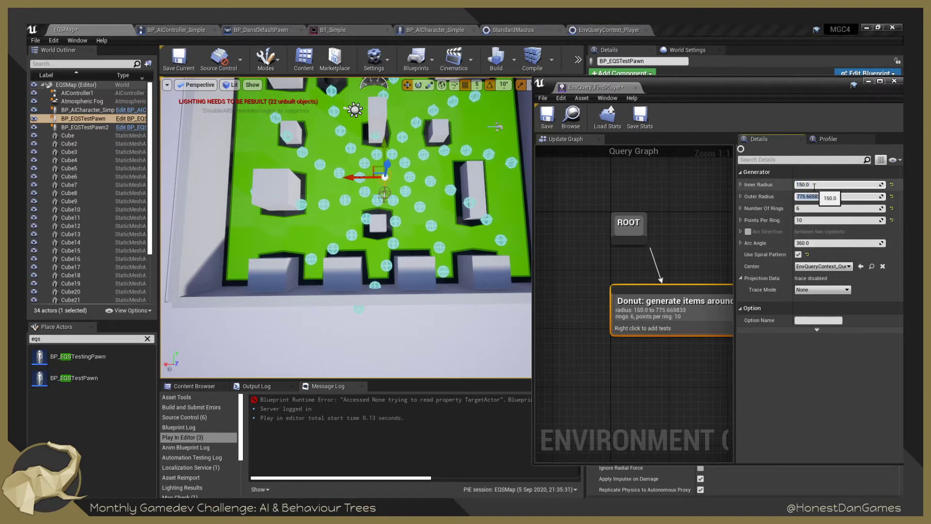
type("600")
key("Return")
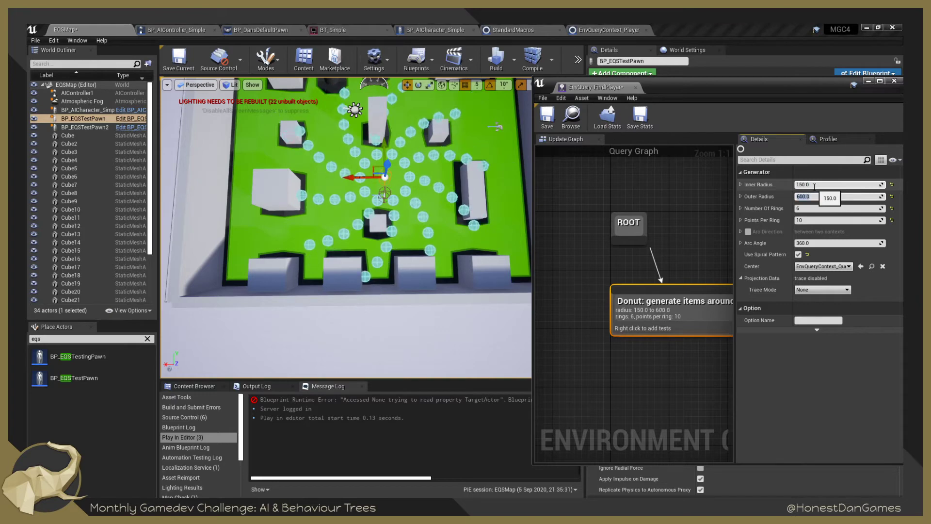
Set the Donut generator's Number Of Rings to 4 and Points Per Ring to 6.
left_click(809, 209)
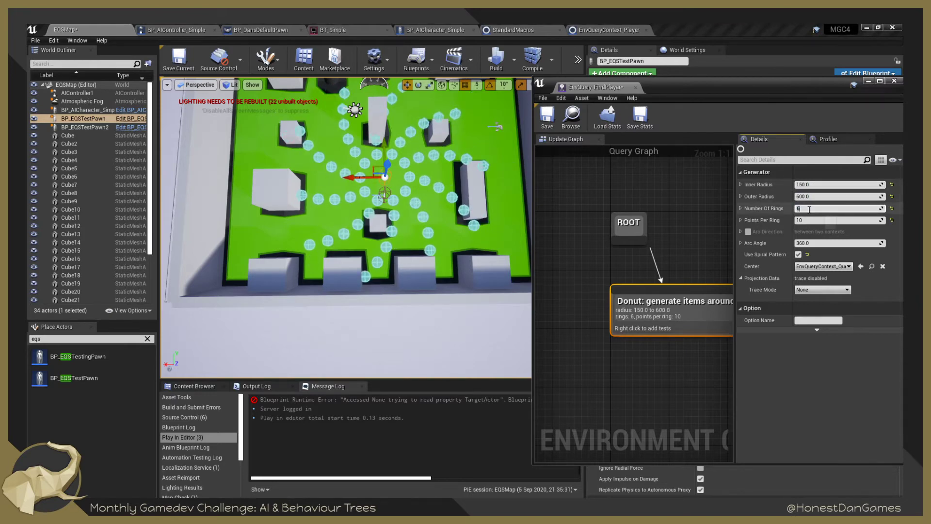
type("4")
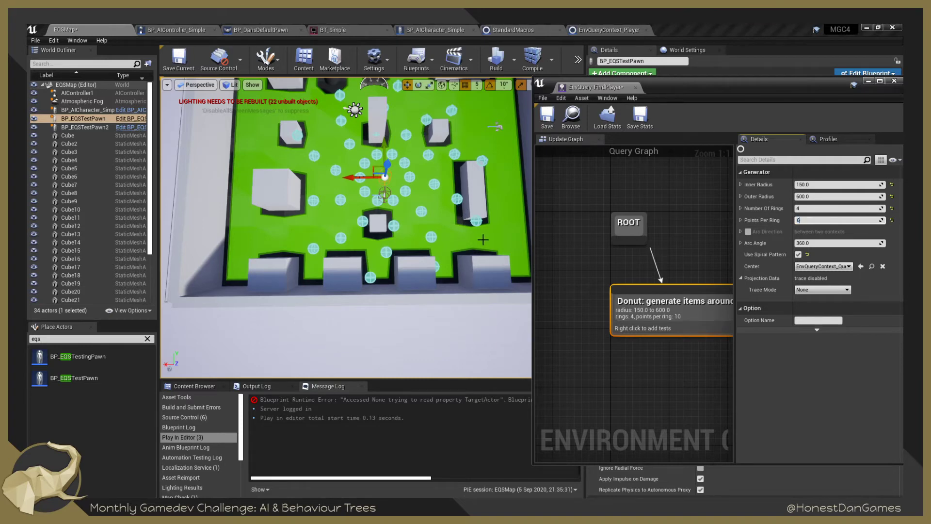
key("Return")
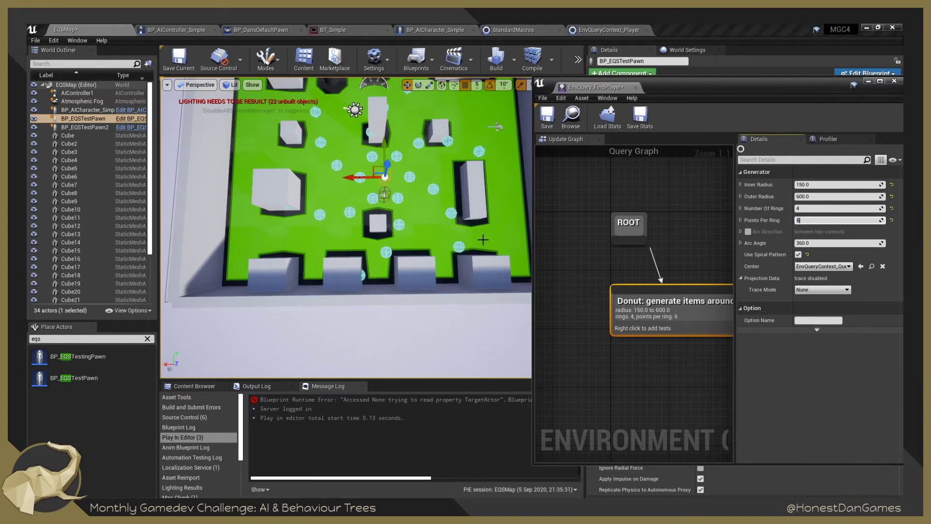
right_click_drag(399, 166, 401, 143)
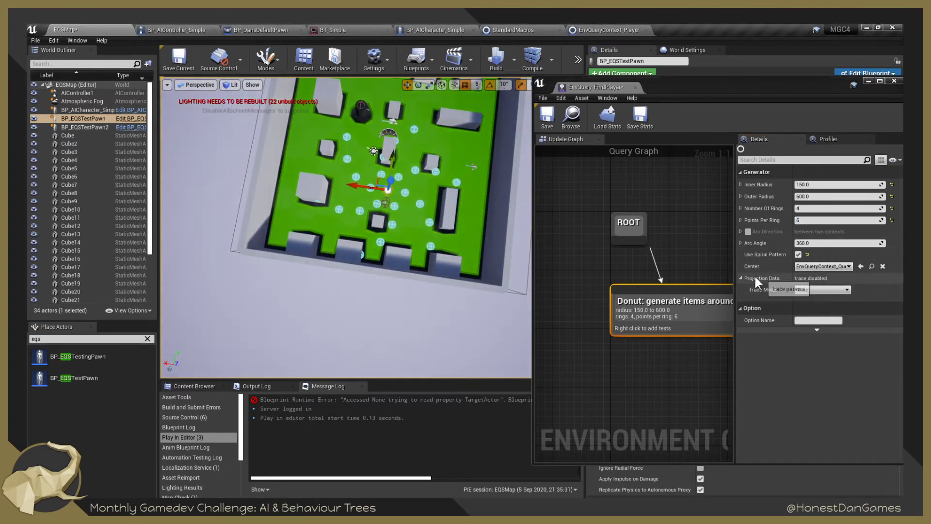
Add a Points: Cone generator connected to ROOT and move the Donut node clear of it.
mouse_move(646, 254)
right_mouse_down()
mouse_move(594, 247)
mouse_move(633, 258)
right_mouse_up()
left_click_drag(613, 240, 559, 282)
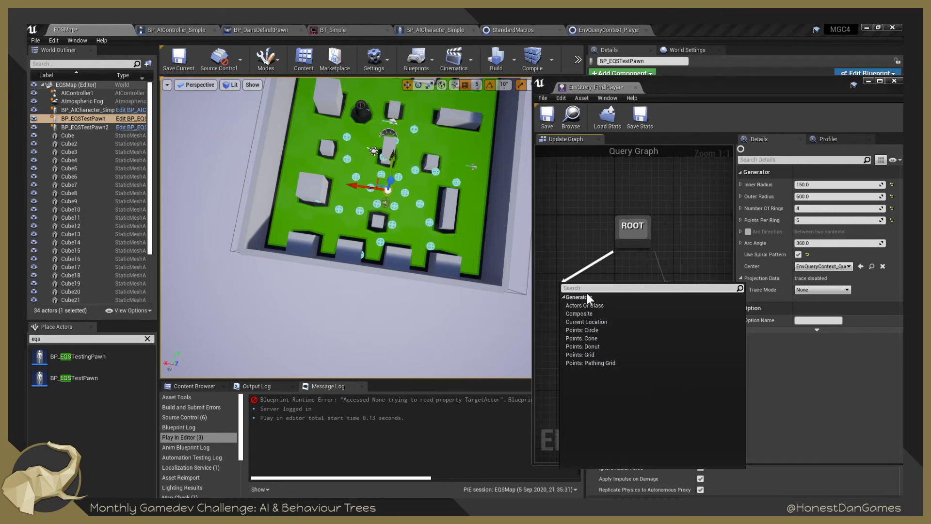
left_click(598, 338)
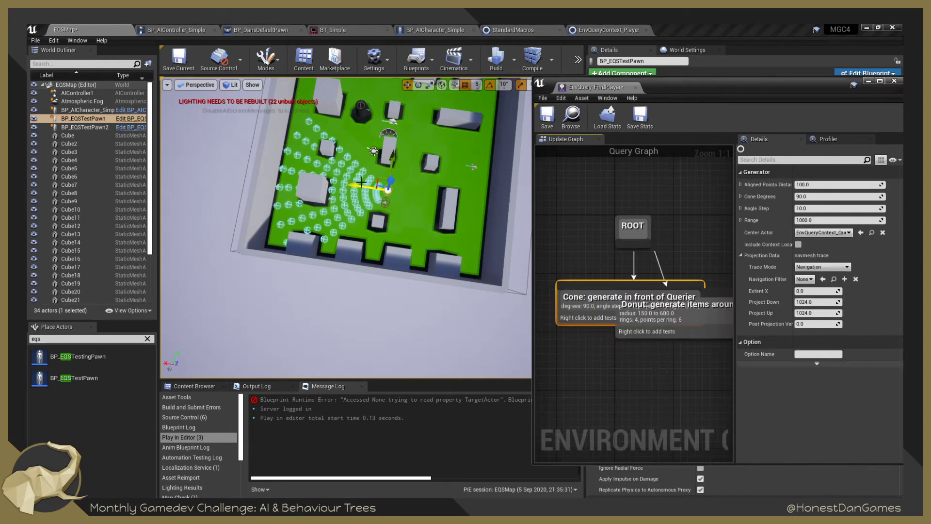
left_click_drag(625, 242, 733, 314)
left_click(687, 313)
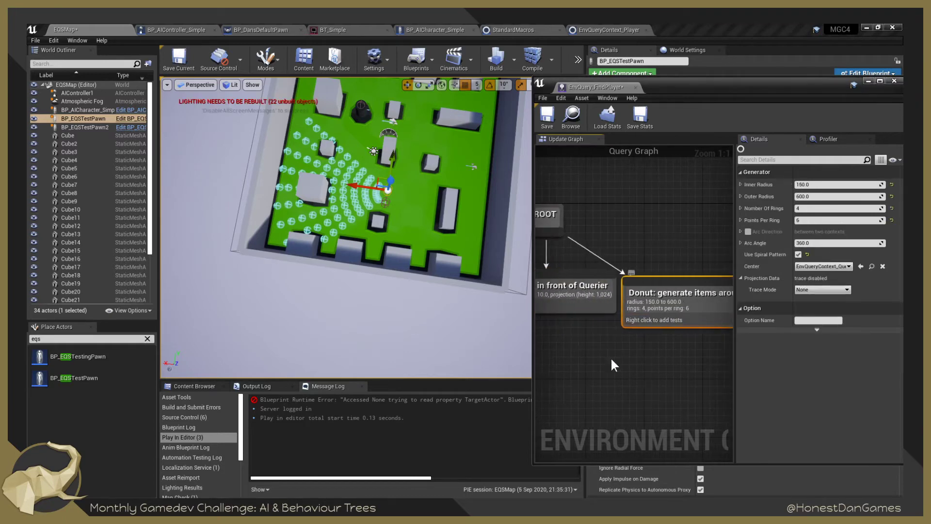
right_click_drag(613, 366, 720, 392)
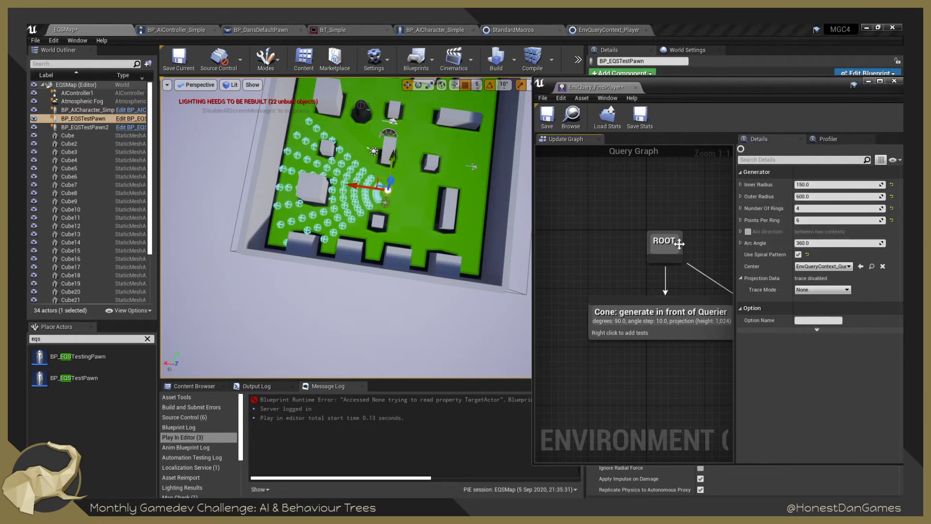
Adjust the Cone generator to an Aligned Points Distance of about 189, Cone Degrees 91.6, Angle Step 13.3 and Range 1095.
left_click(667, 320)
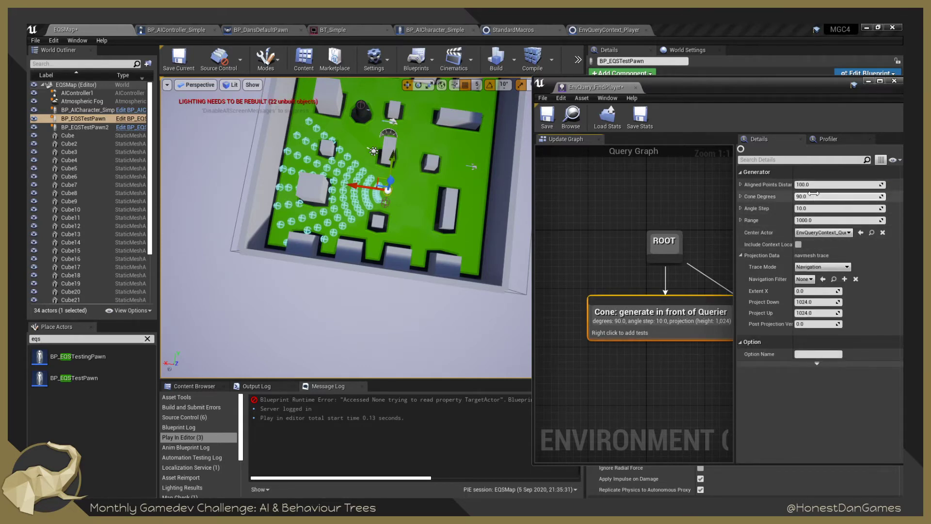
mouse_move(824, 196)
left_mouse_down()
mouse_move(914, 197)
mouse_move(822, 208)
mouse_move(817, 184)
mouse_move(825, 185)
left_mouse_up()
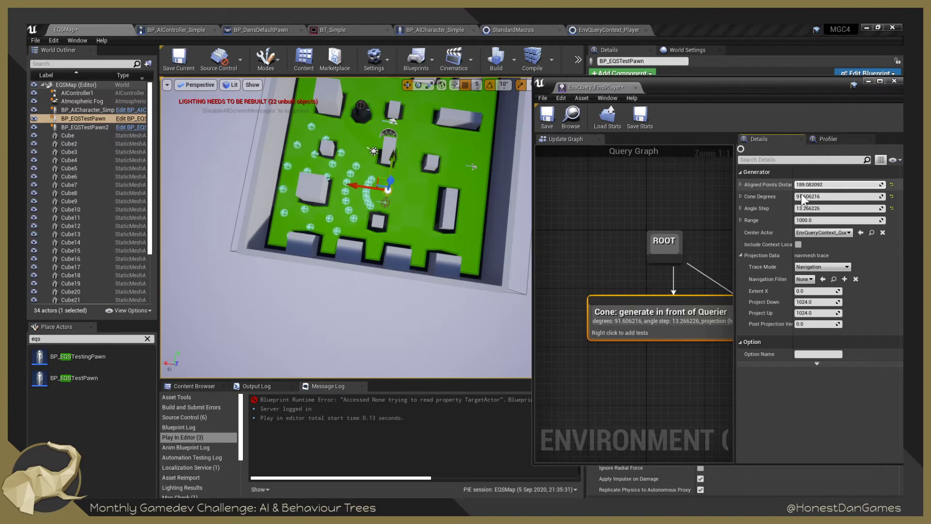
mouse_move(815, 220)
left_mouse_down()
mouse_move(804, 220)
mouse_move(821, 219)
left_mouse_up()
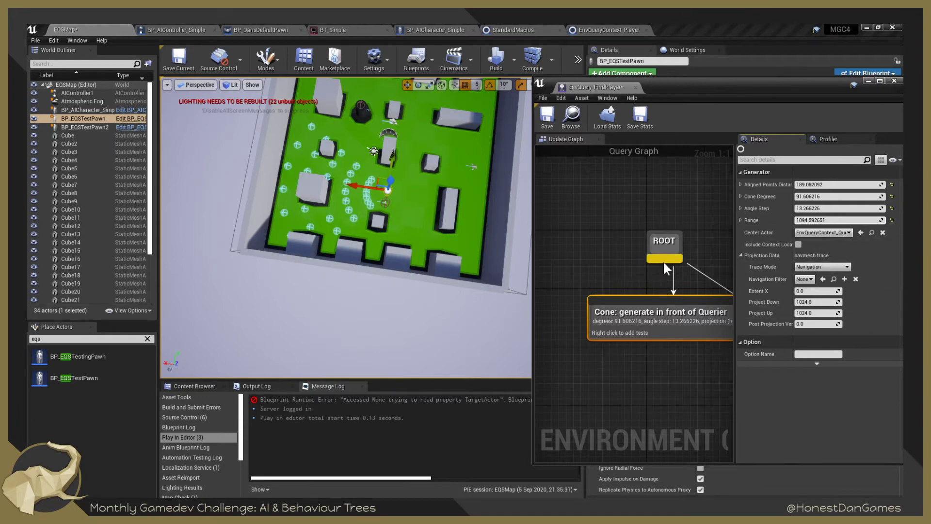
Add a Points: Circle generator connected to ROOT and move its node clear of the Cone node.
left_click_drag(664, 262, 573, 292)
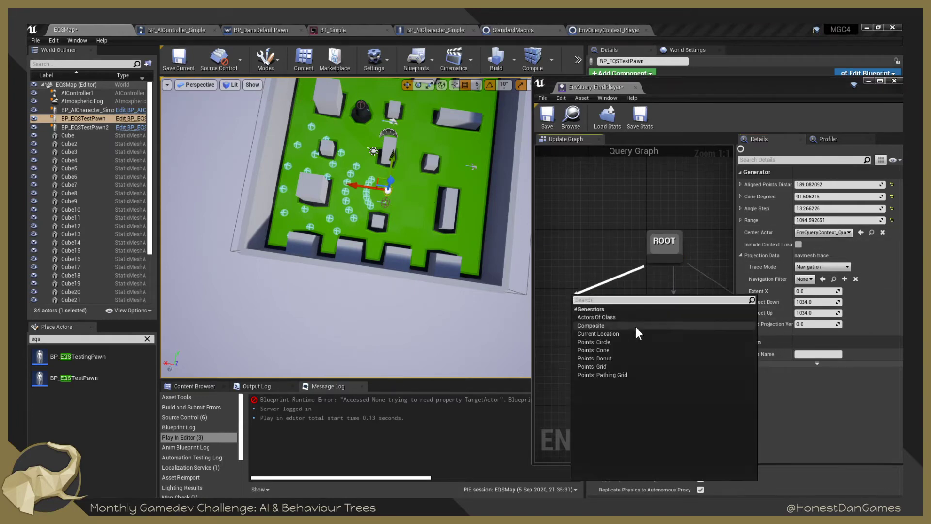
left_click(610, 342)
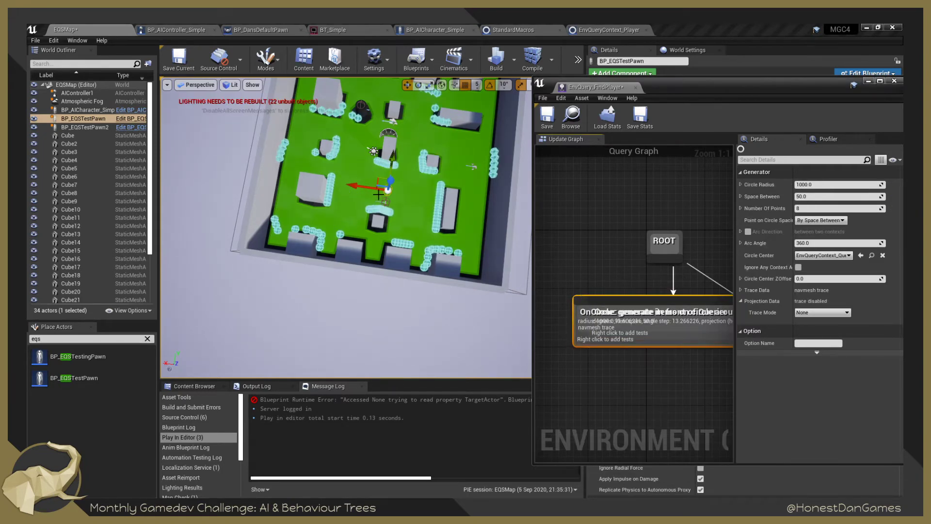
left_click_drag(618, 328, 588, 281)
right_click_drag(680, 273, 656, 288)
right_click_drag(626, 337, 605, 323)
Inspect the circle query points around the cubes, and move BP_EQSTestPawn2 across the floor to test them.
scroll(385, 190, "down", 2)
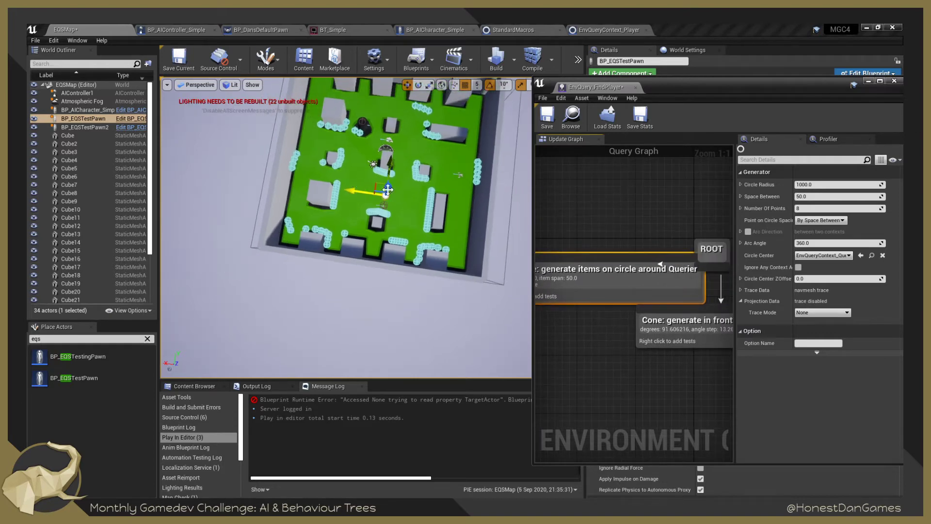
scroll(401, 191, "up", 1)
scroll(401, 191, "up", 10)
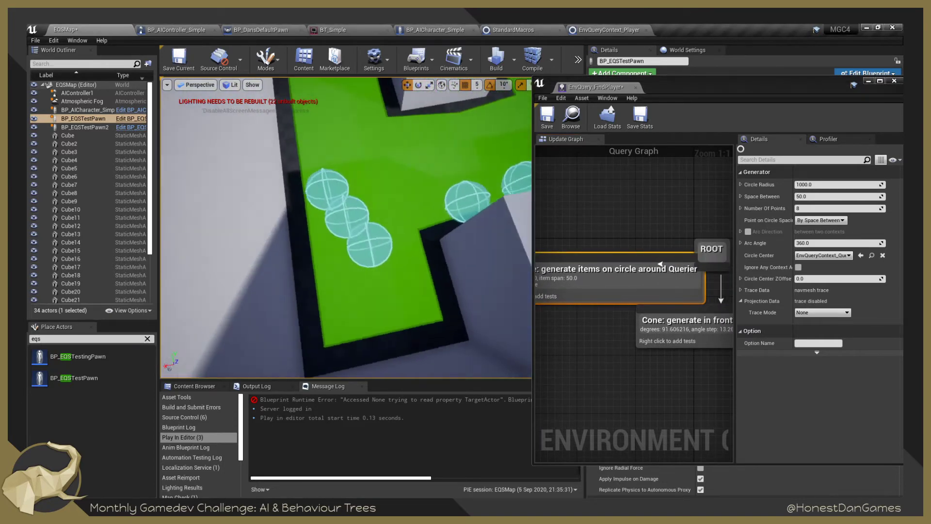
right_click_drag(402, 191, 264, 196)
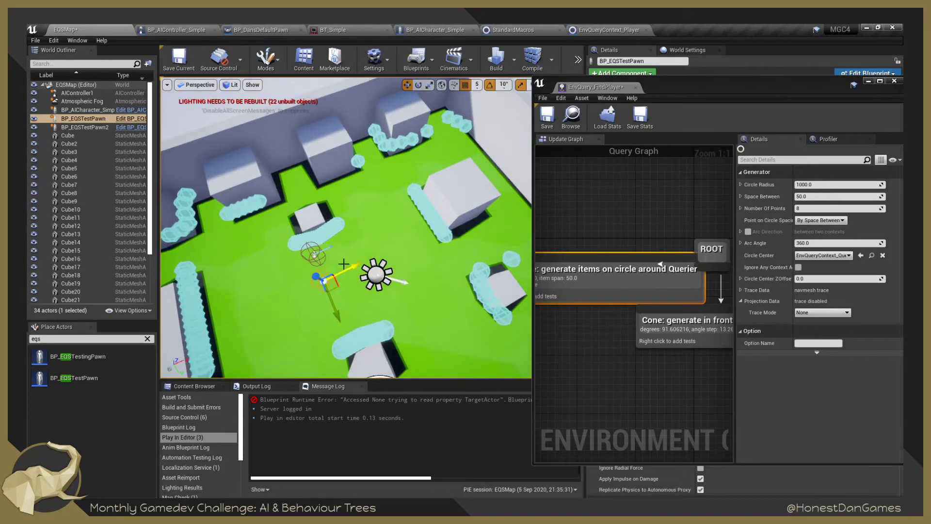
left_click(321, 252)
left_click(316, 253)
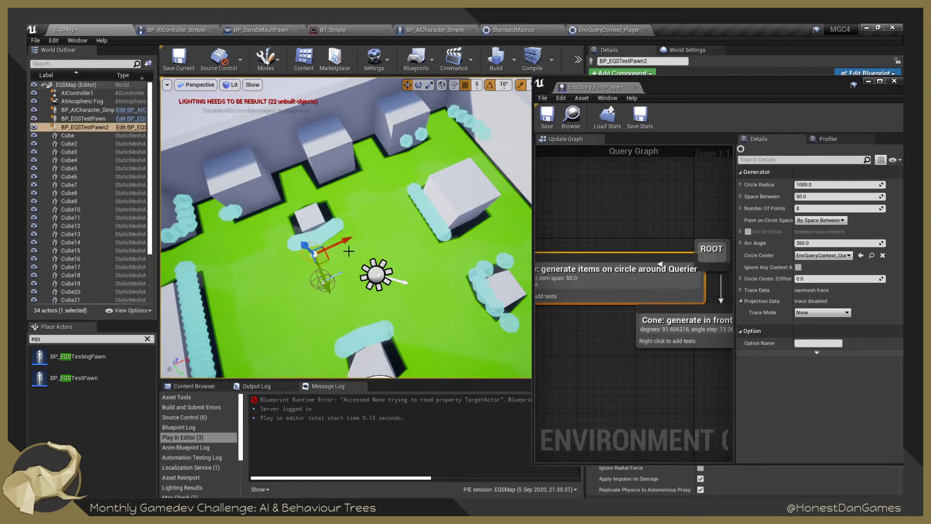
left_click_drag(369, 232, 369, 232)
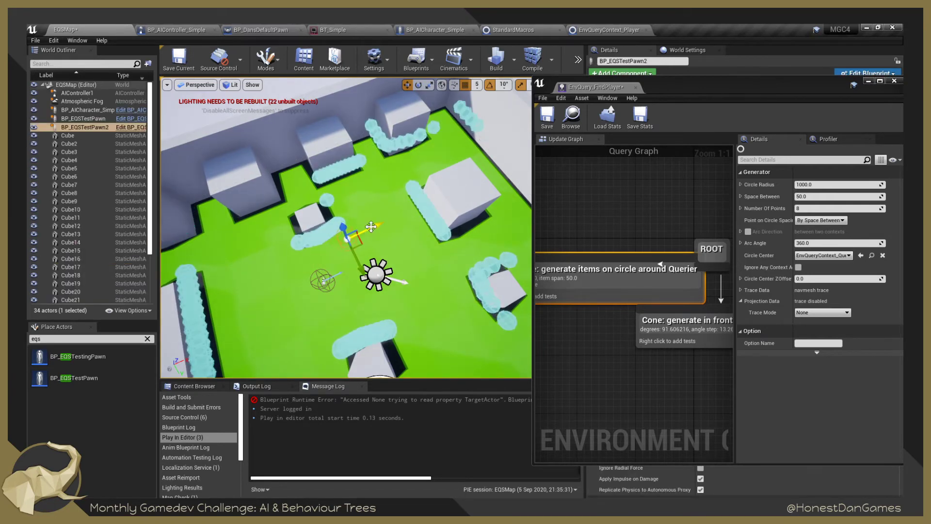
Delete the extra BP_EQSTestPawn2 actor from the level.
left_click(332, 278)
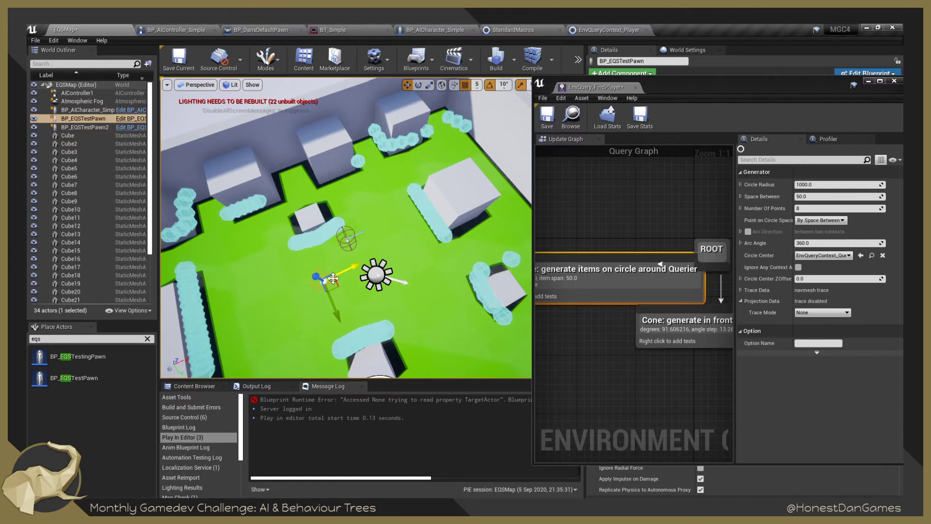
left_click(93, 128)
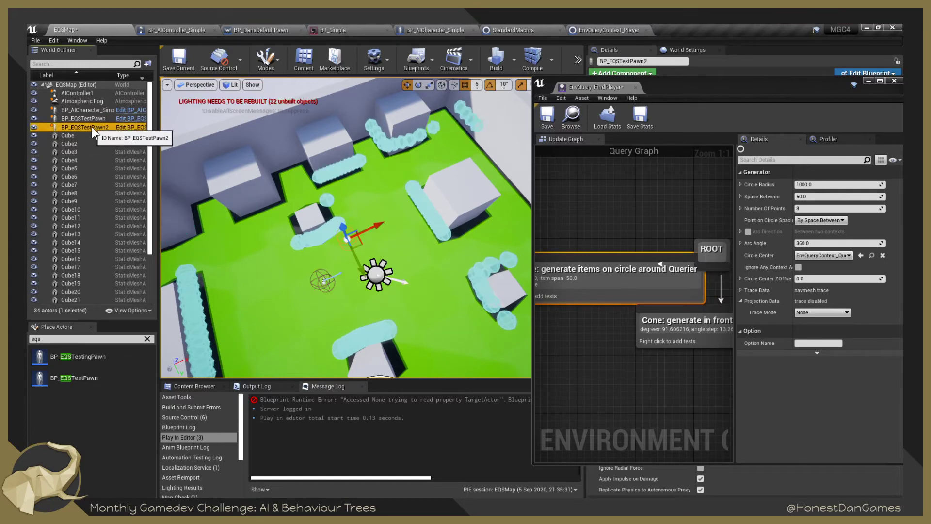
key("Delete")
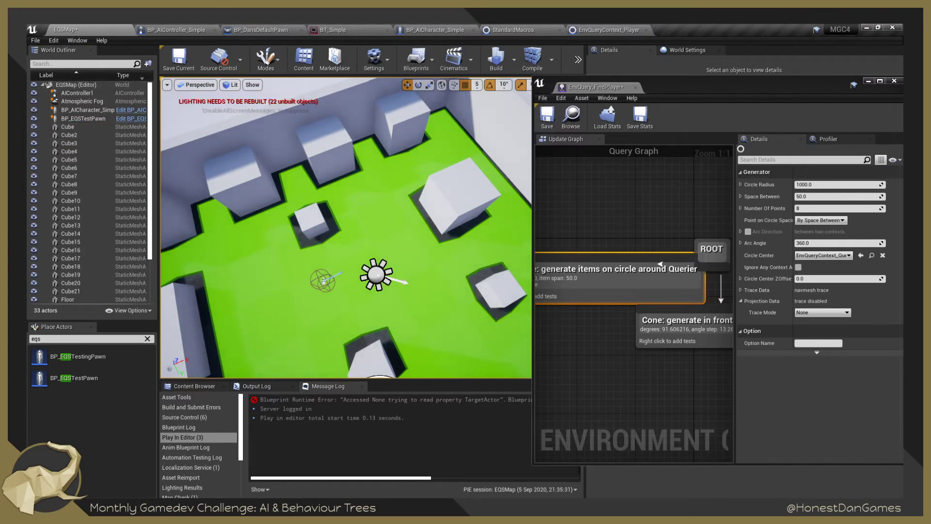
Select BP_EQSTestPawn and move it across the floor to test how the circle points react around the cubes.
left_click(322, 278)
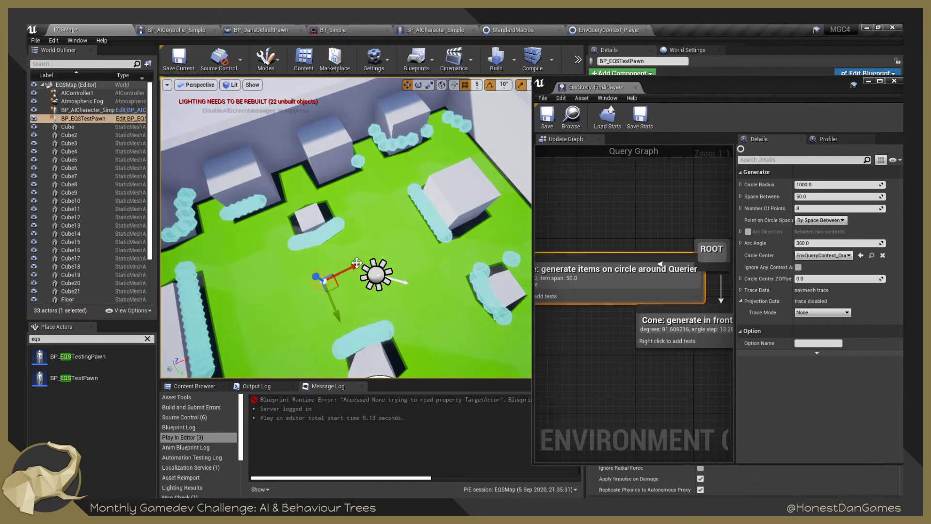
left_click_drag(367, 266, 383, 261)
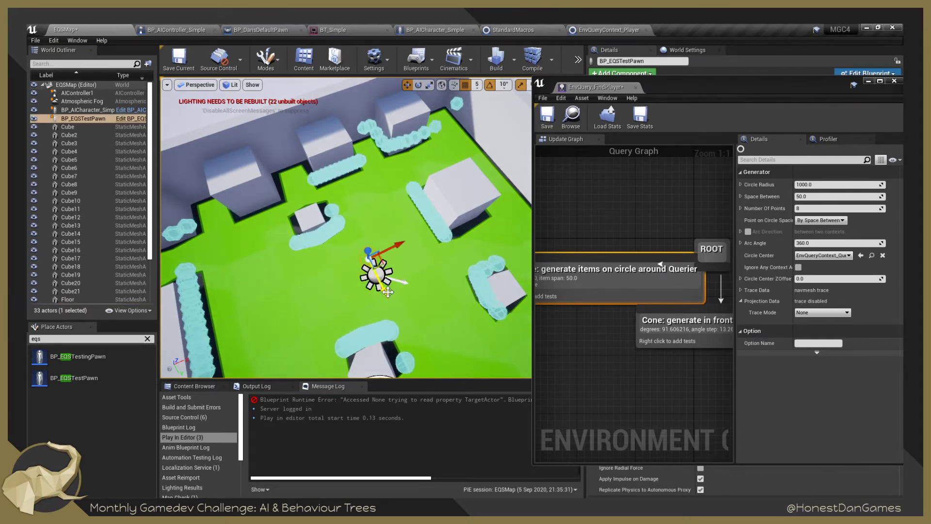
left_click_drag(402, 250, 330, 175)
right_click_drag(331, 175, 446, 179)
right_click_drag(310, 242, 286, 252)
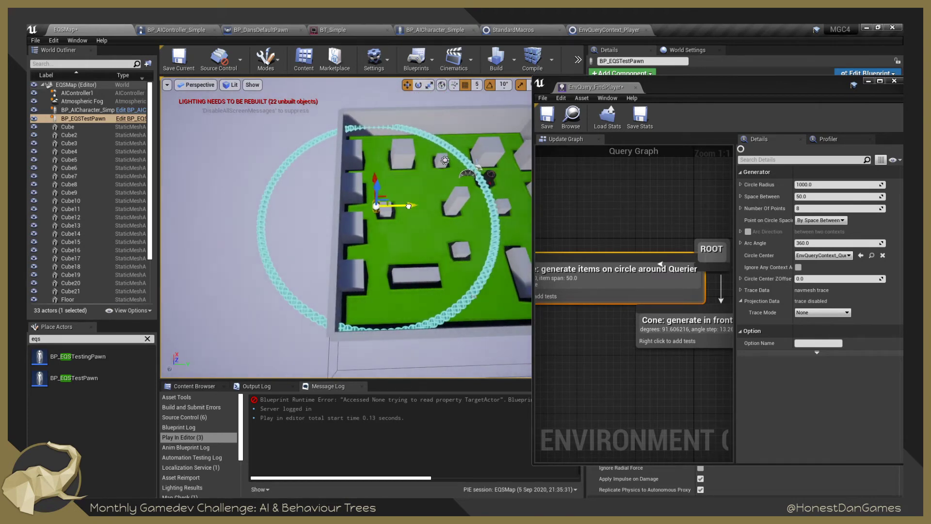
Move BP_EQSTestPawn into the gap between two wall cubes and examine the circle points and generator settings.
left_click_drag(409, 206, 398, 208)
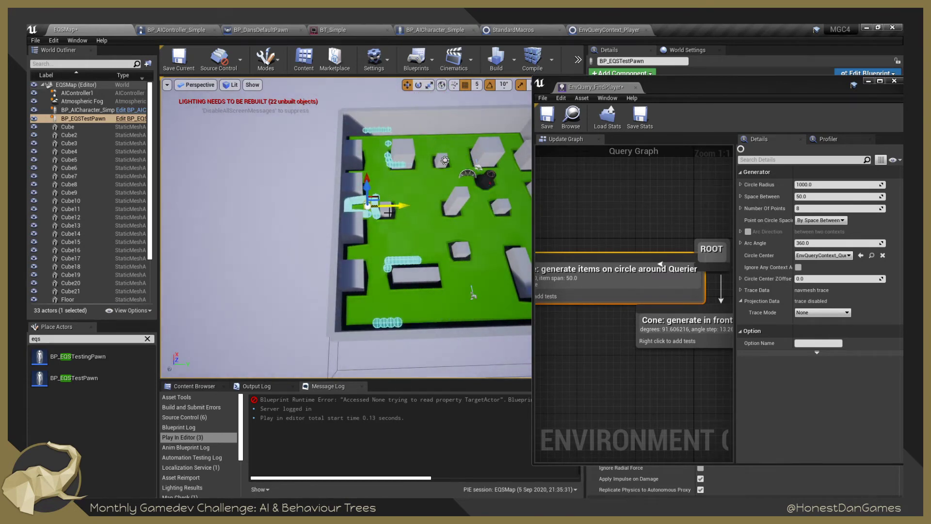
right_click_drag(389, 212, 344, 218)
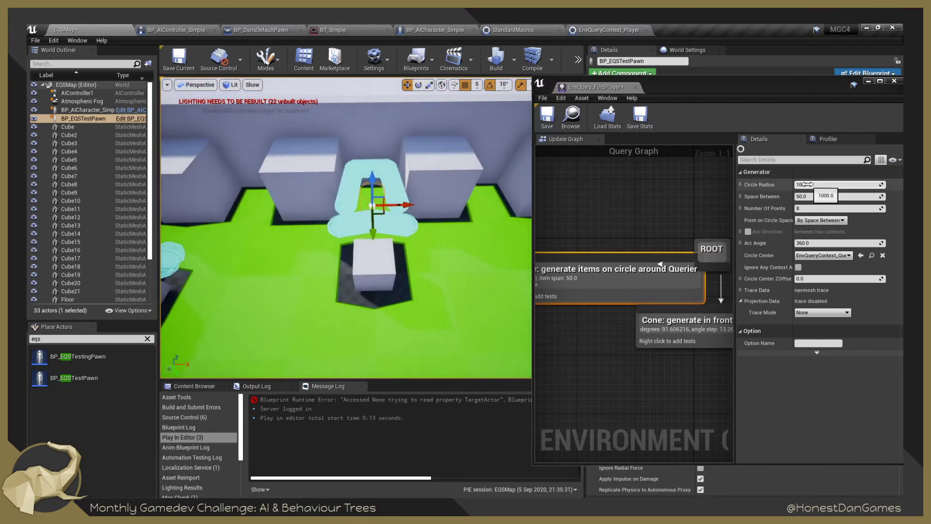
left_click(819, 197)
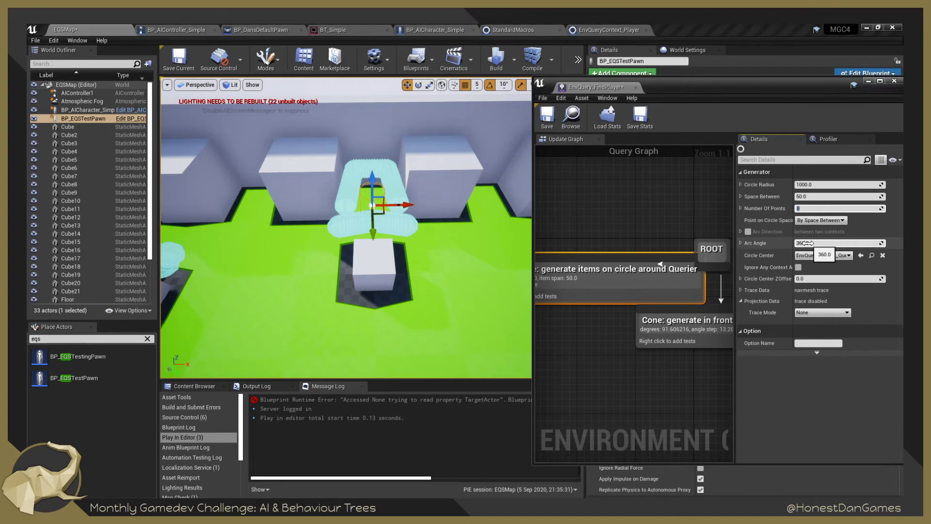
Move BP_EQSTestPawn away from the wall onto the open floor beyond the small cube.
right_click_drag(410, 195, 531, 228)
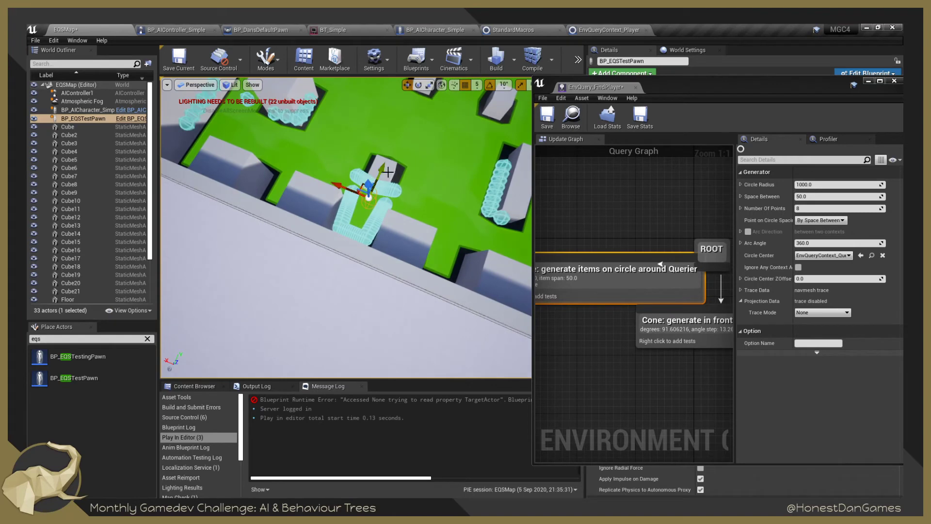
left_click_drag(385, 167, 417, 104)
right_click_drag(417, 104, 372, 108)
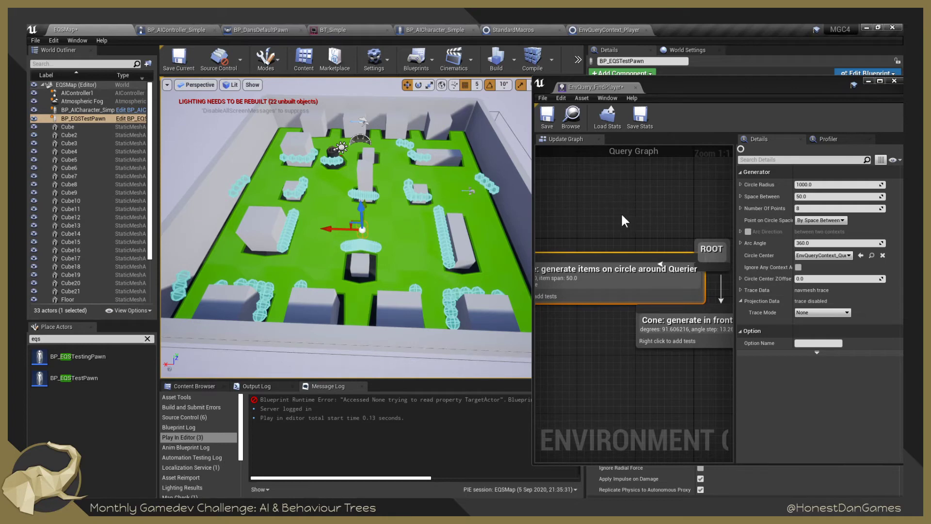
Move the OnCircle node below the Cone node and add an Actors Of Class generator connected to ROOT.
right_click_drag(624, 233, 628, 222)
left_click_drag(616, 282, 682, 368)
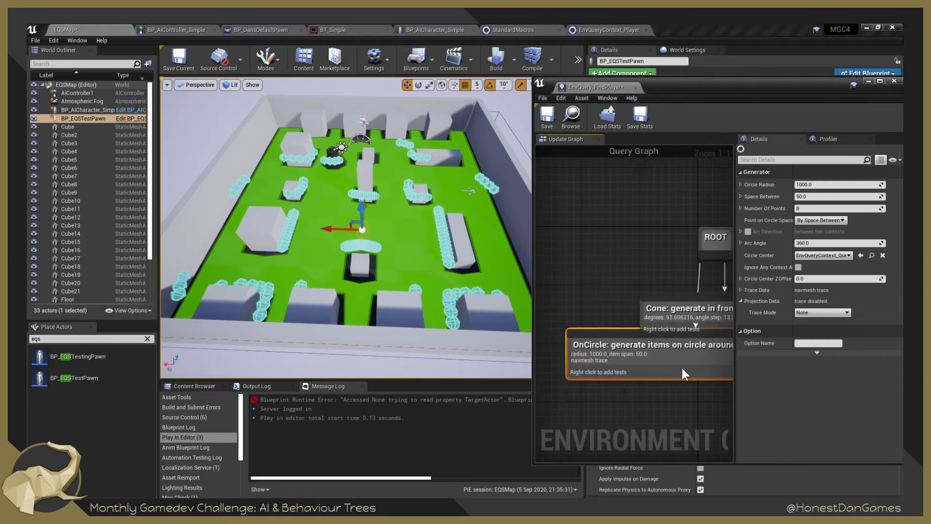
left_click_drag(715, 259, 592, 275)
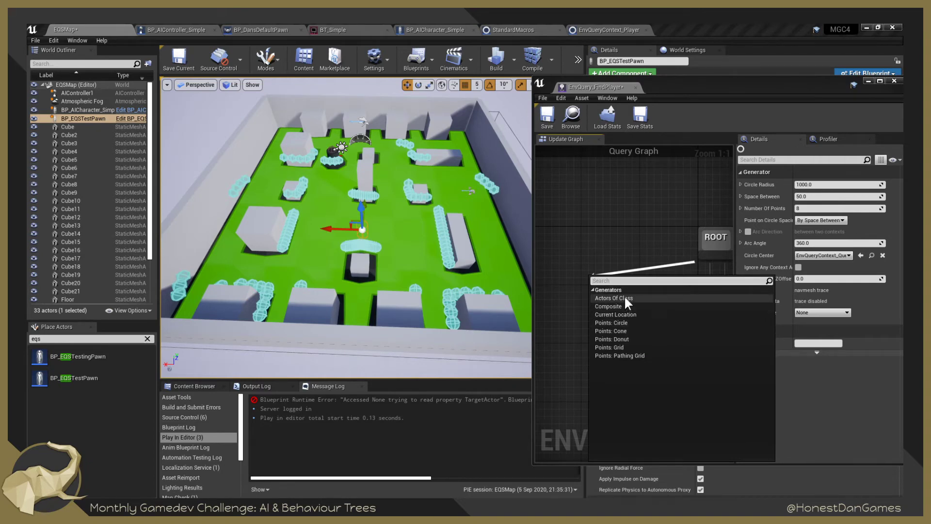
left_click(613, 300)
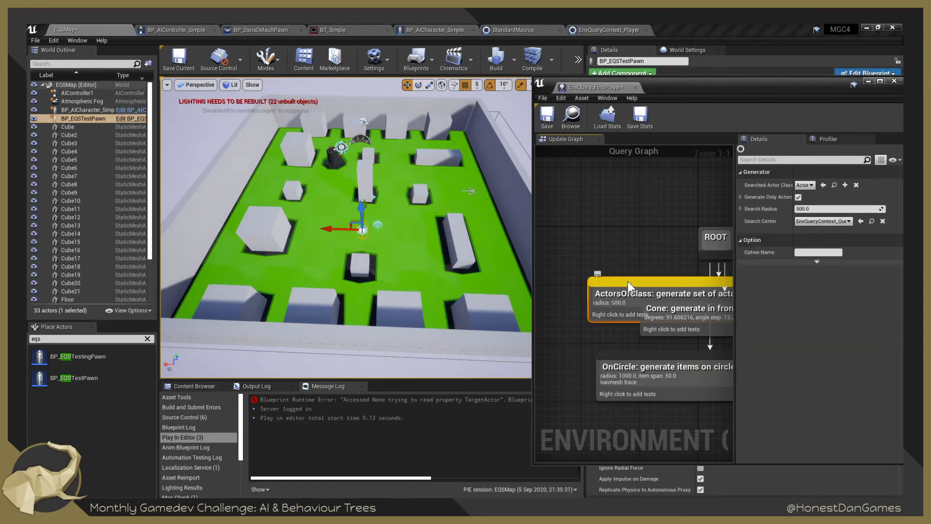
left_click_drag(628, 281, 586, 219)
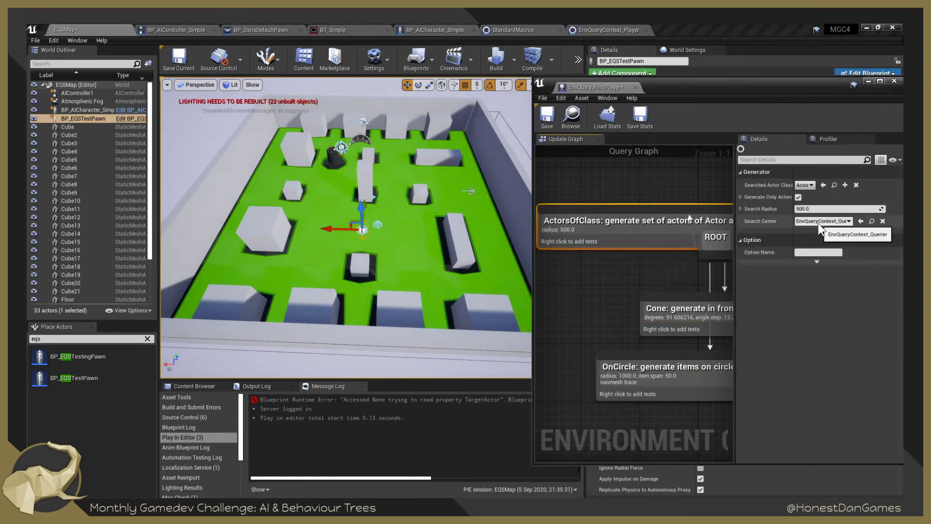
Set the Actors Of Class generator's Searched Actor Class to BP_DansDefaultPawn.
left_click(808, 184)
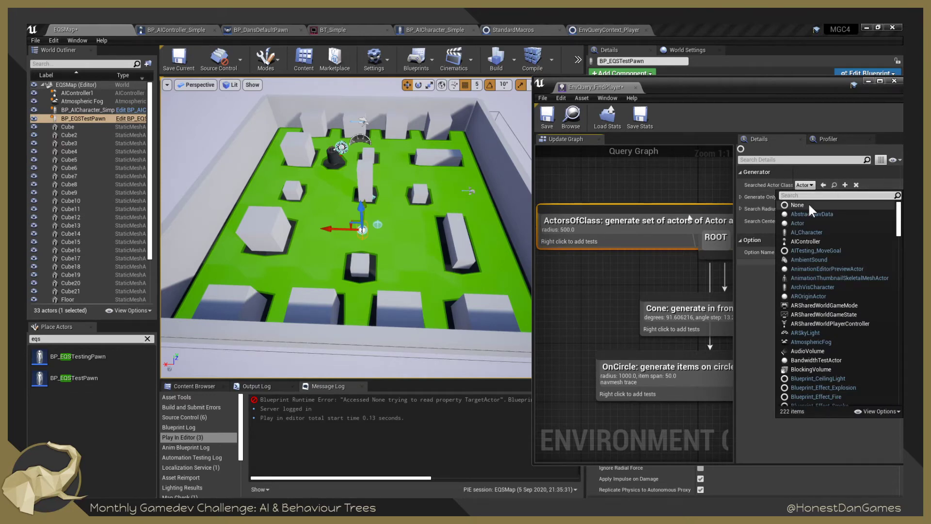
type("dans")
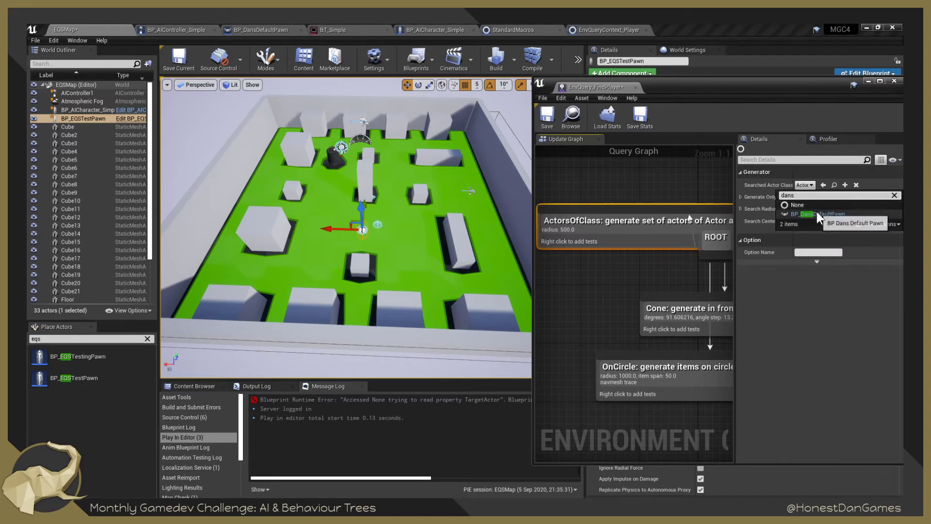
left_click(818, 214)
Move the ActorsOfClass node clear of the others and delete the Cone and OnCircle generators from the query graph.
mouse_move(626, 302)
right_mouse_down()
mouse_move(607, 297)
mouse_move(642, 296)
right_mouse_up()
left_click_drag(631, 209, 563, 269)
right_click_drag(630, 217, 626, 204)
scroll(626, 205, "down", 3)
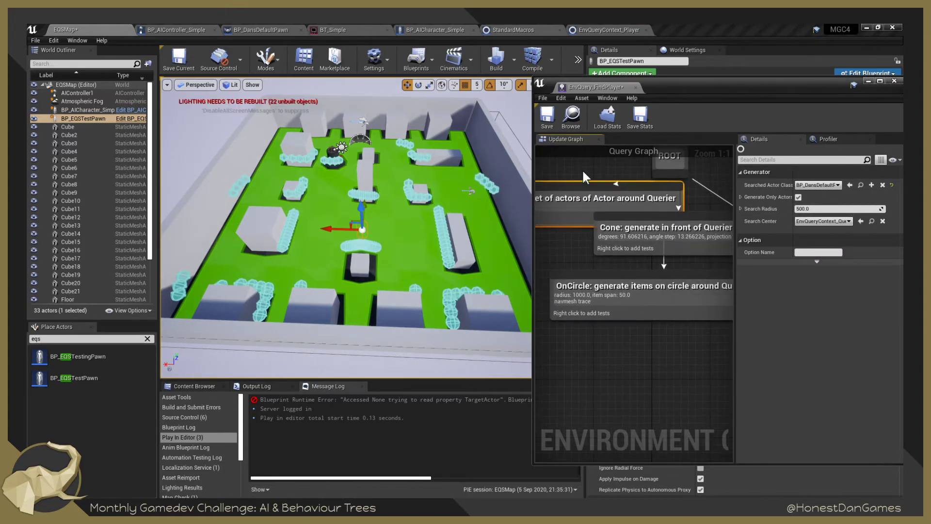
left_click_drag(689, 323, 654, 243)
key("Delete")
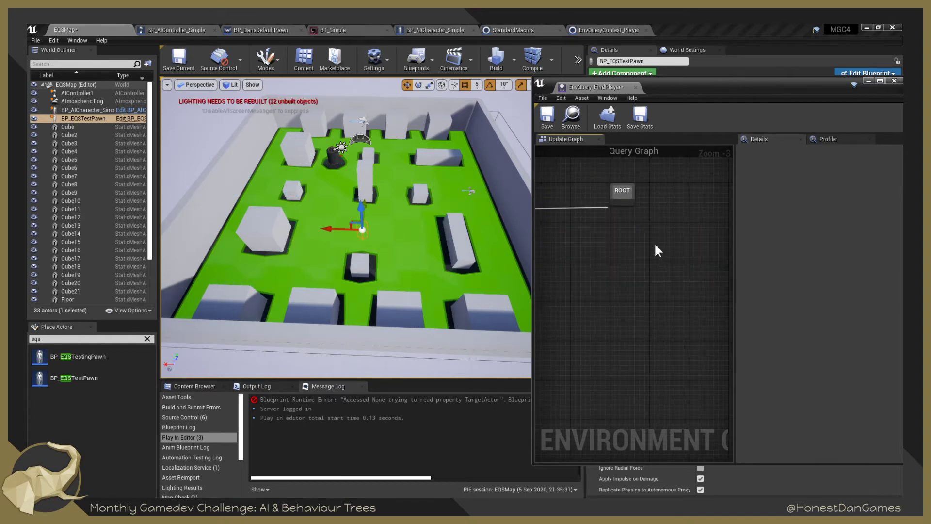
Reposition the ActorsOfClass node directly beneath ROOT.
right_click_drag(600, 269, 723, 276)
right_click_drag(638, 258, 577, 265)
left_click_drag(591, 237, 636, 277)
Place a BP_DansDefaultPawn from the Blueprints content folder onto the floor near the small cube.
left_click(194, 386)
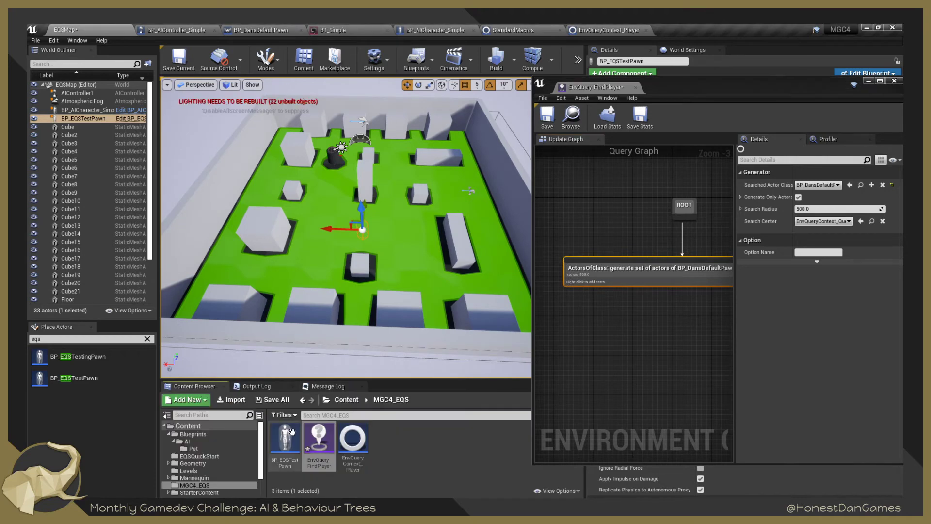
left_click(339, 403)
double_click(292, 444)
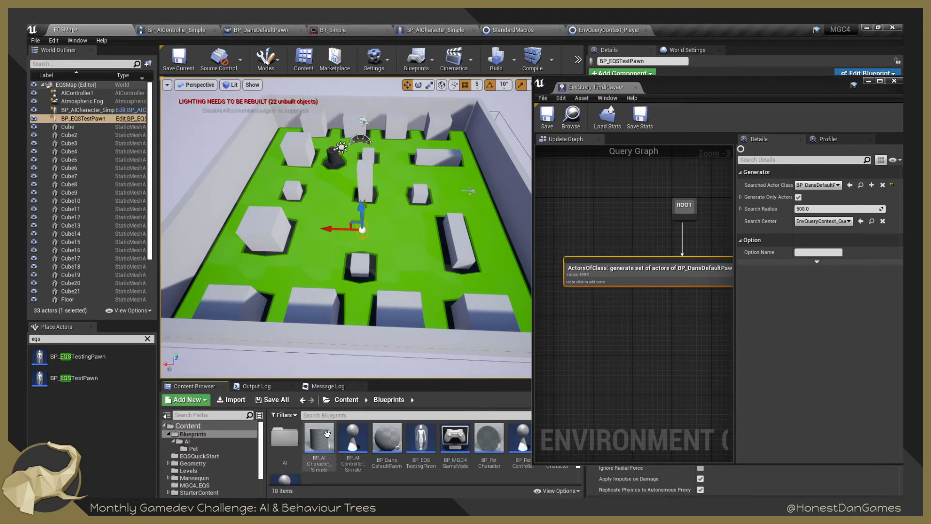
left_click_drag(387, 439, 412, 265)
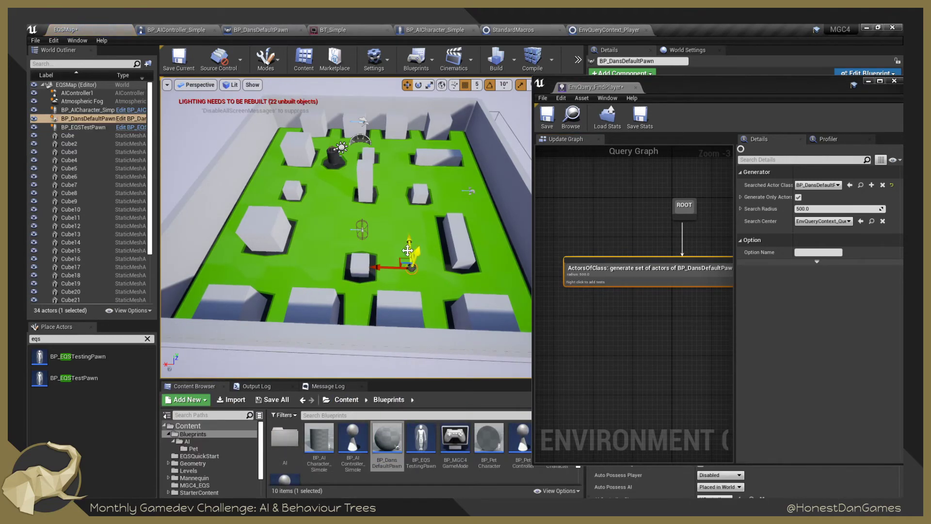
Move BP_EQSTestPawn beside the small cube and expand the Generate Only Actors setting of the ActorsOfClass generator.
left_click(360, 228)
left_click(362, 229)
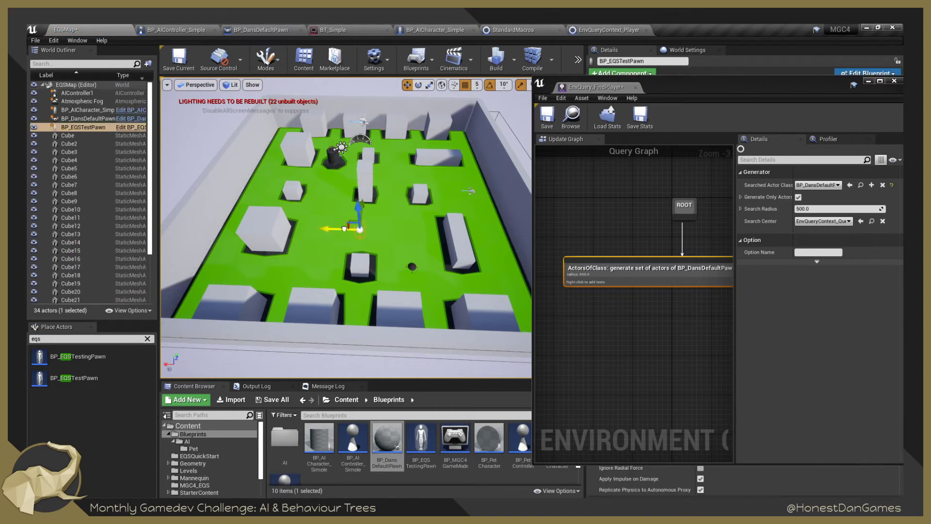
right_click_drag(428, 250, 424, 224)
mouse_move(424, 225)
left_mouse_down()
mouse_move(441, 221)
mouse_move(410, 229)
left_mouse_up()
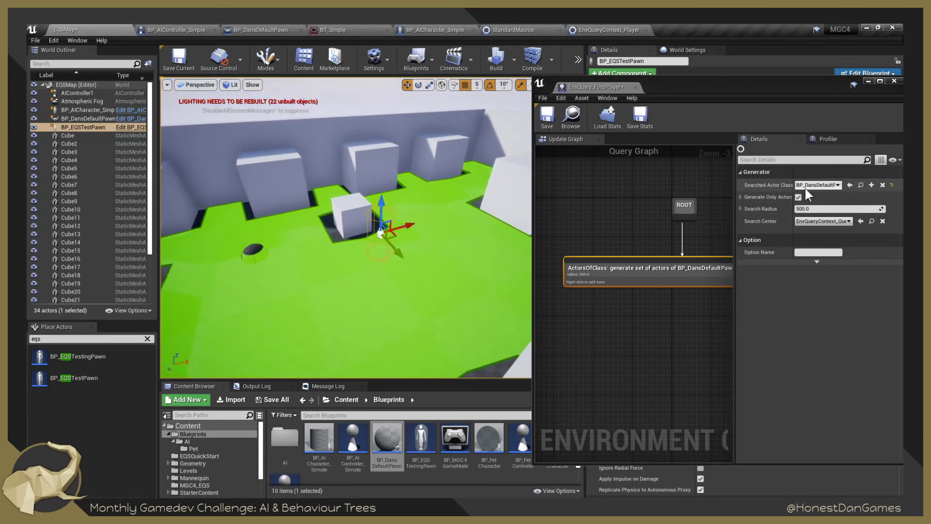
left_click(740, 197)
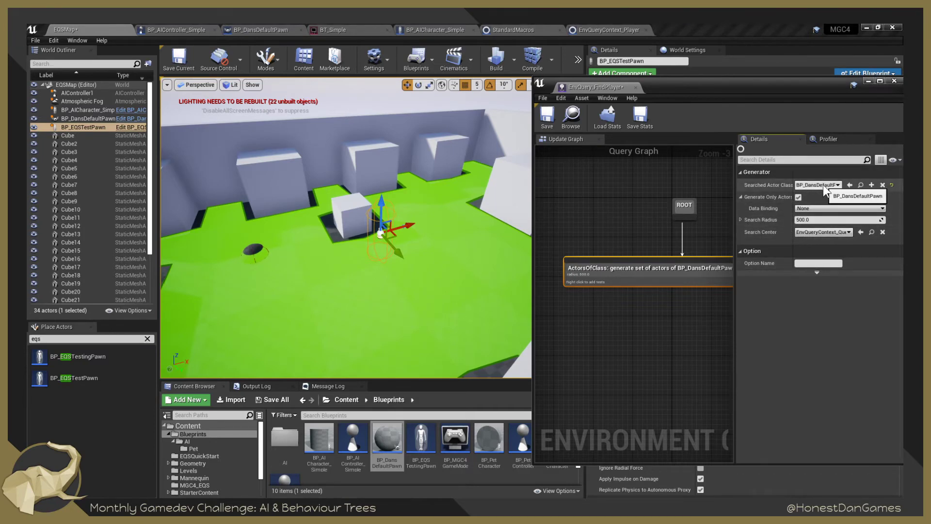
Move BP_DansDefaultPawn across the floor, past the small cube to its opposite side.
left_click(250, 250)
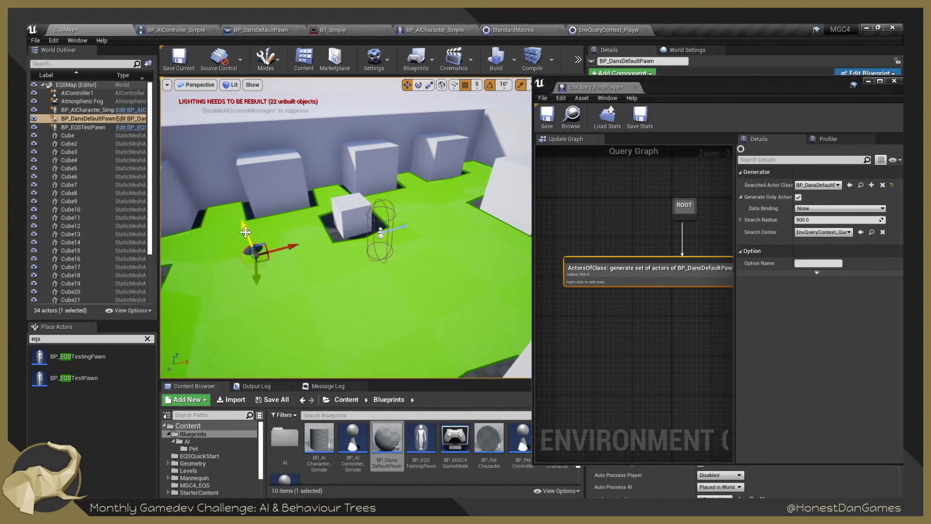
left_click_drag(252, 247, 283, 330)
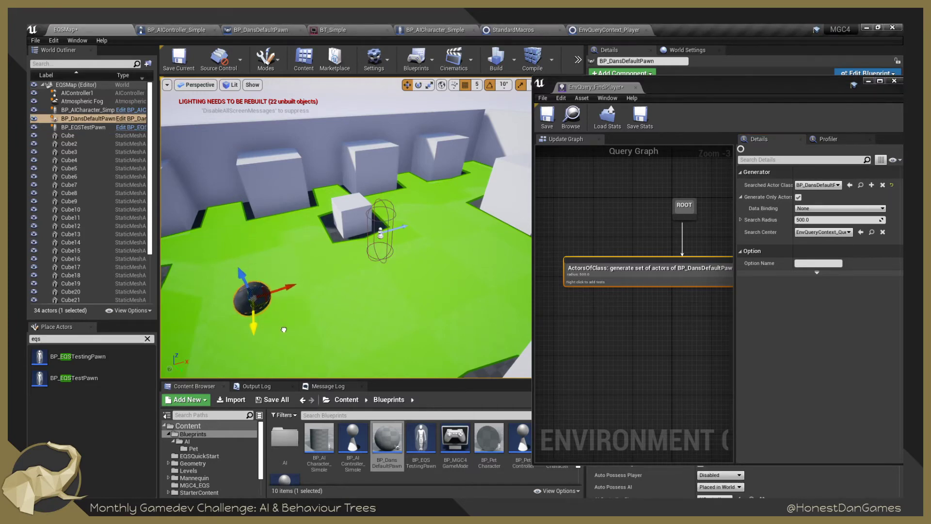
left_click_drag(290, 286, 493, 215)
key("d")
right_click_drag(492, 214, 447, 270)
Examine the ActorsOfClass query item relative to BP_EQSTestPawn and BP_DansDefaultPawn from several angles.
left_click(365, 216)
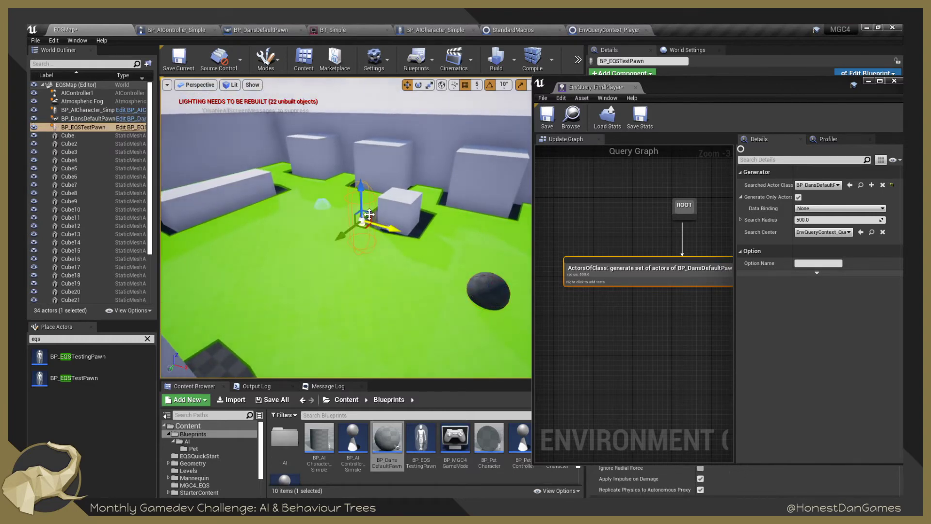
right_click_drag(324, 201, 357, 196)
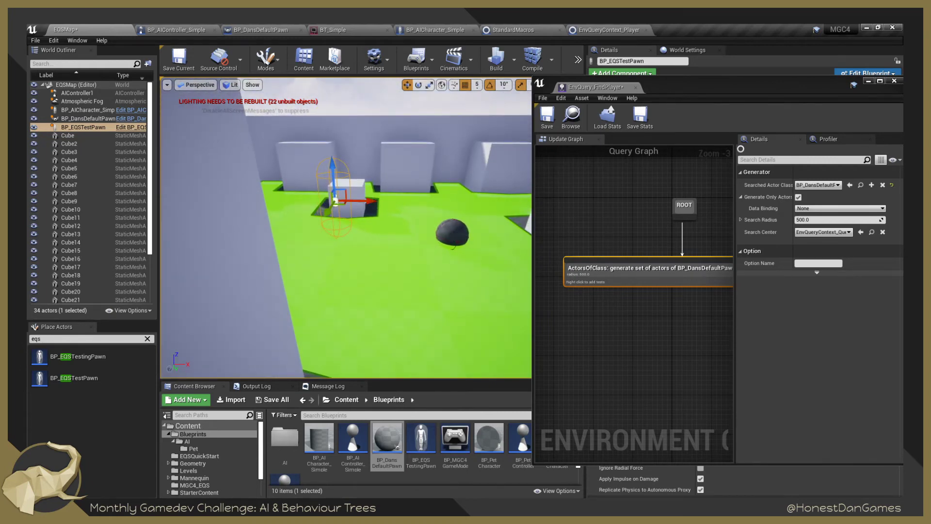
left_click(458, 233)
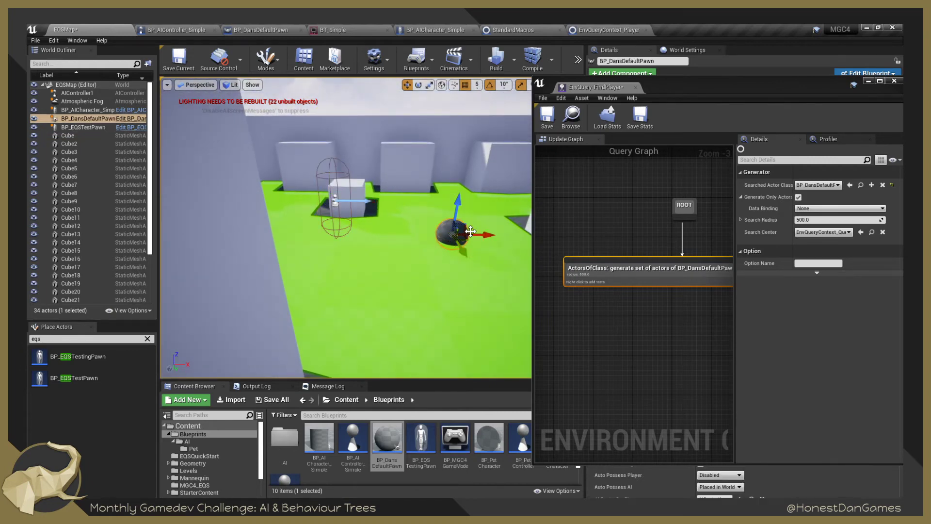
left_click(359, 200)
mouse_move(359, 199)
right_mouse_down()
mouse_move(355, 176)
mouse_move(346, 191)
right_mouse_up()
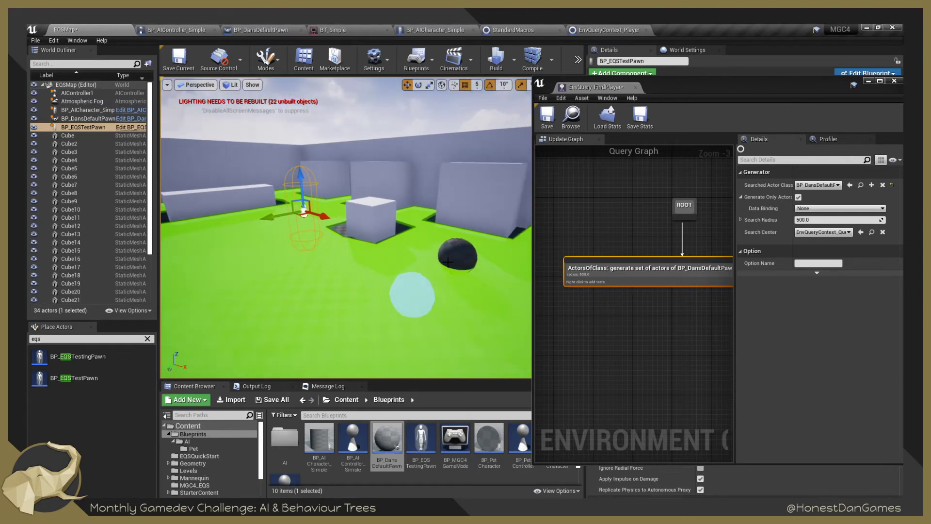
right_click_drag(448, 265, 433, 257)
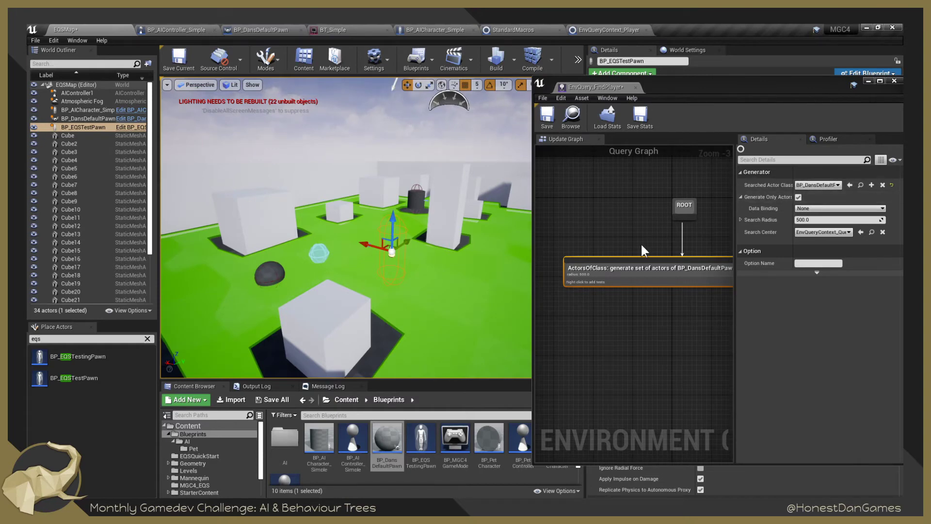
Add a Current Location generator connected to ROOT and nudge BP_EQSTestPawn to test it.
mouse_move(641, 250)
right_mouse_down()
mouse_move(631, 232)
mouse_move(573, 289)
mouse_move(649, 240)
right_mouse_up()
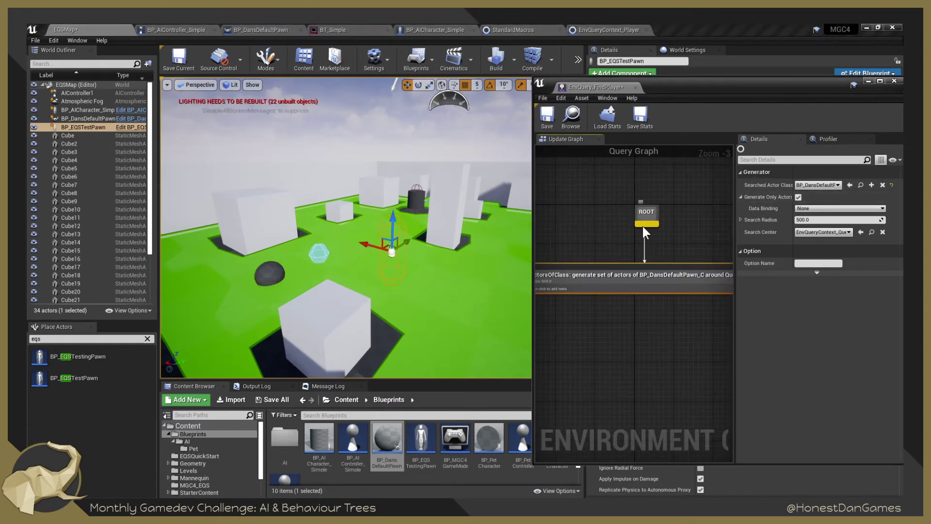
left_click_drag(643, 226, 592, 249)
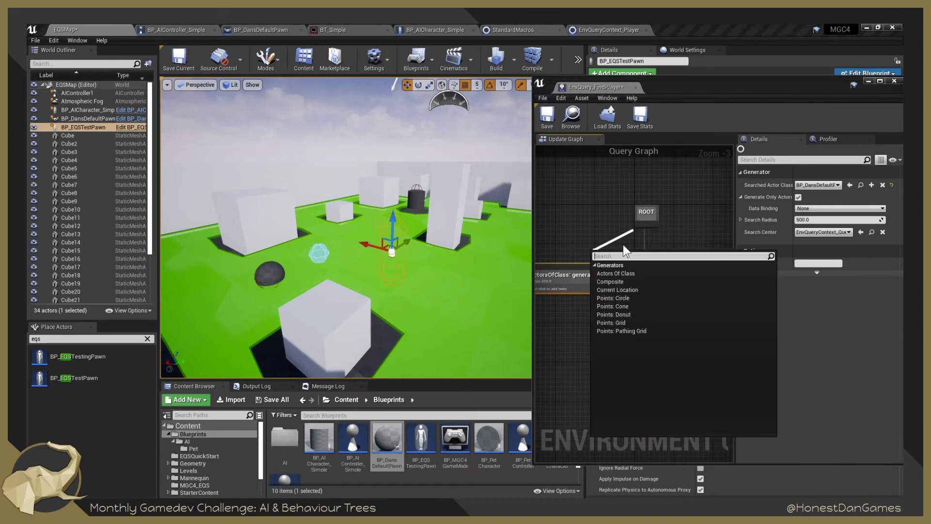
left_click(639, 291)
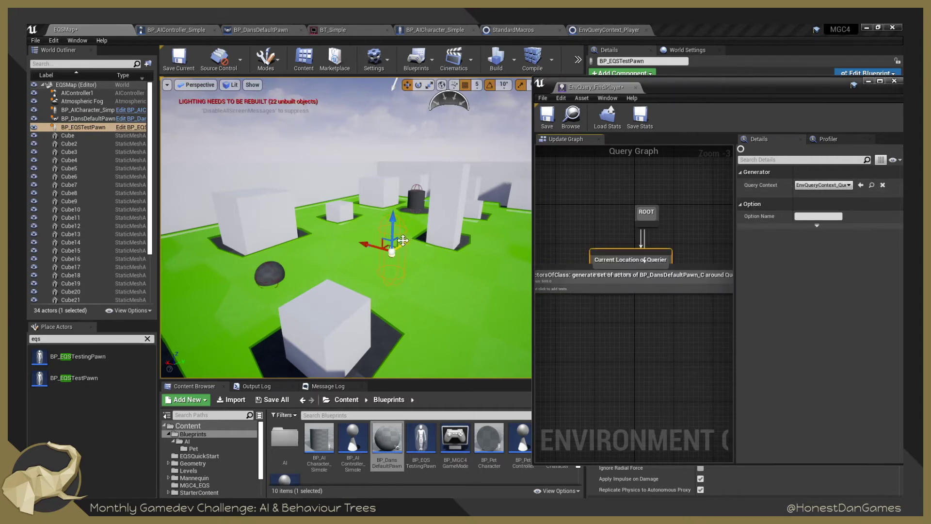
right_click_drag(423, 253, 291, 255)
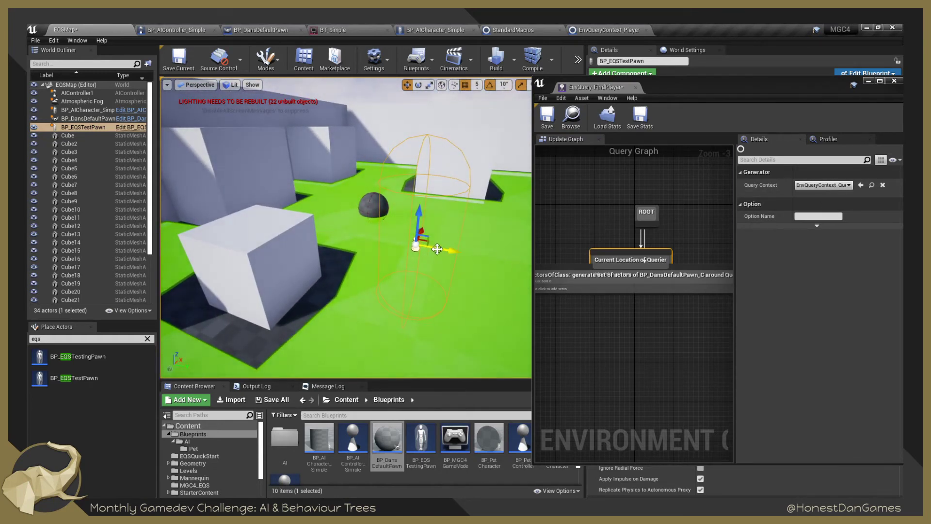
left_click_drag(437, 248, 447, 251)
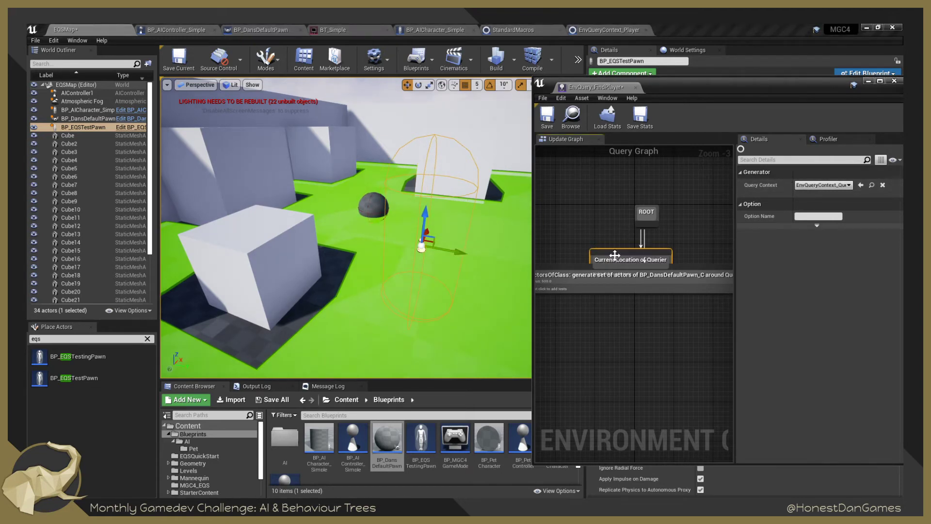
Delete the Current Location generator and select the ActorsOfClass node.
key("Delete")
left_click(640, 276)
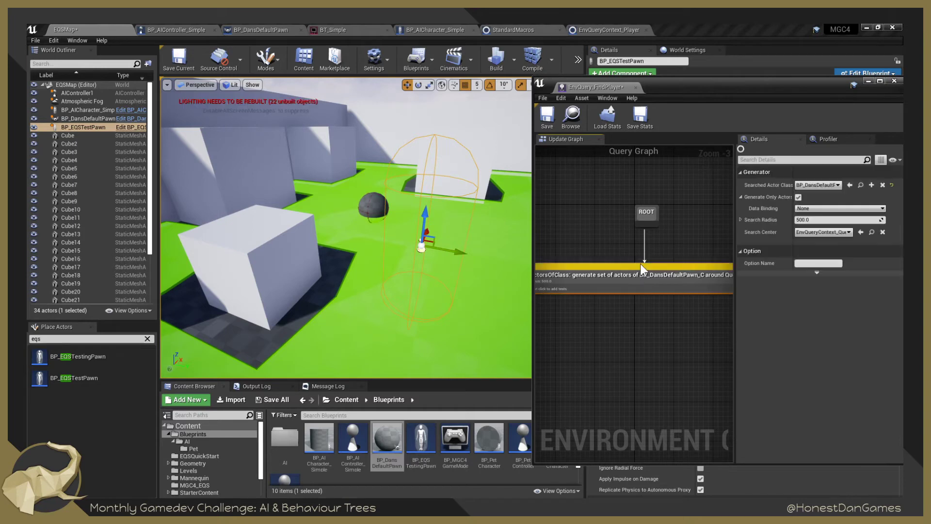
Replace the ActorsOfClass node with a Composite generator connected to ROOT.
key("Delete")
left_click_drag(645, 224, 635, 258)
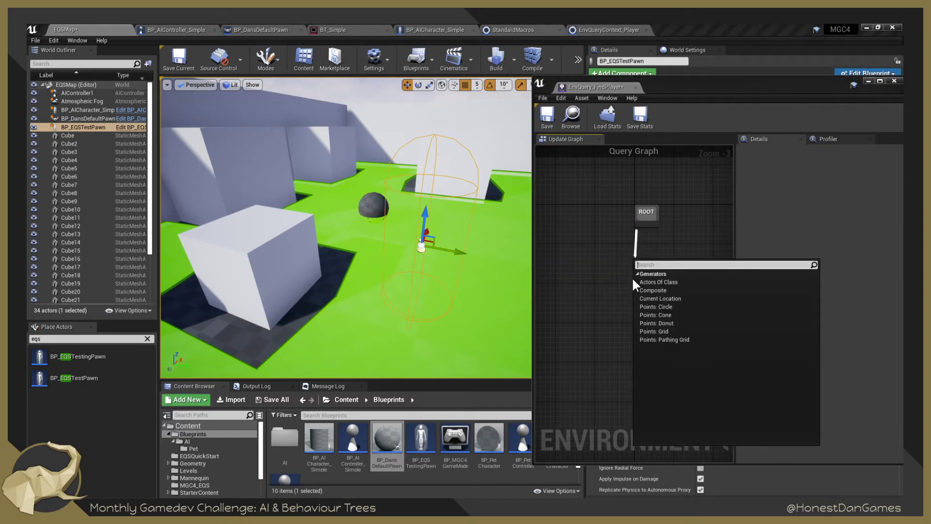
left_click(666, 290)
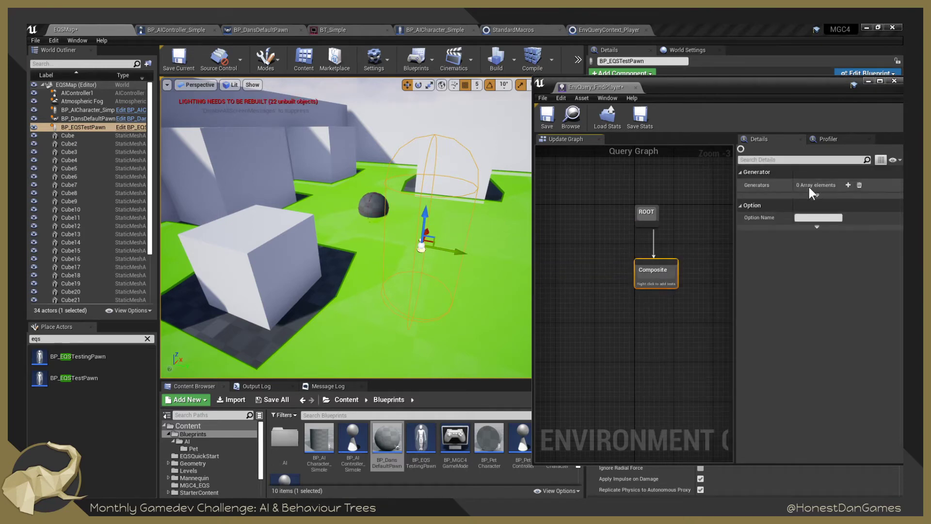
Add two entries to the Composite node's Generators array, set to Points: Circle and Points: Grid.
left_click(847, 183)
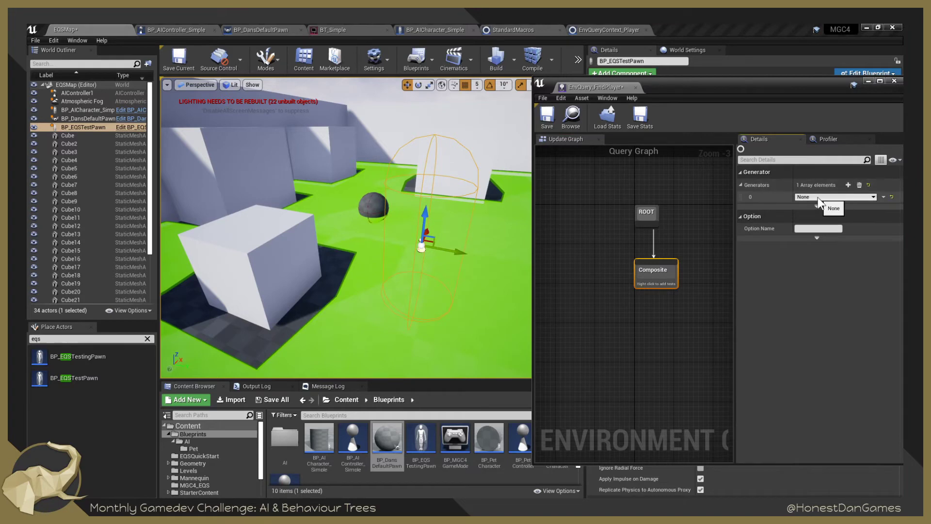
left_click(819, 196)
left_click(825, 255)
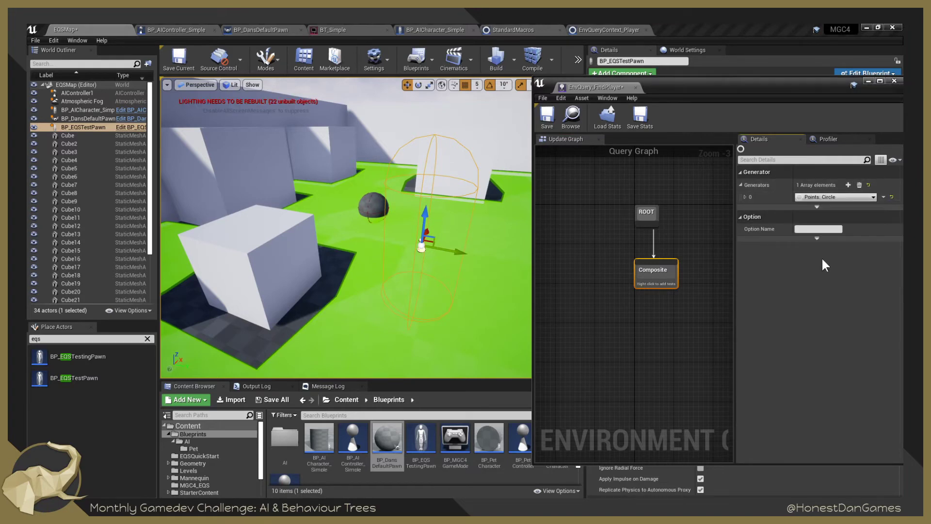
left_click(848, 184)
left_click(853, 207)
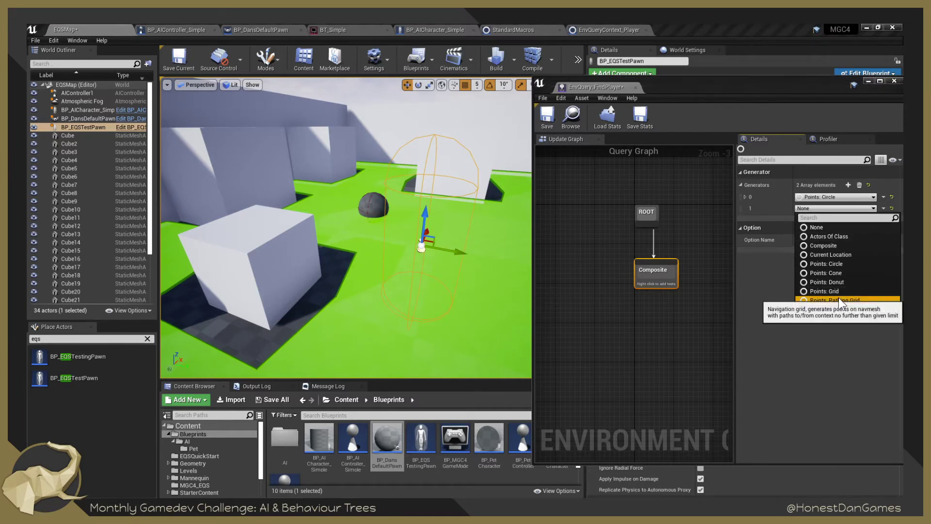
left_click(840, 299)
left_click(817, 210)
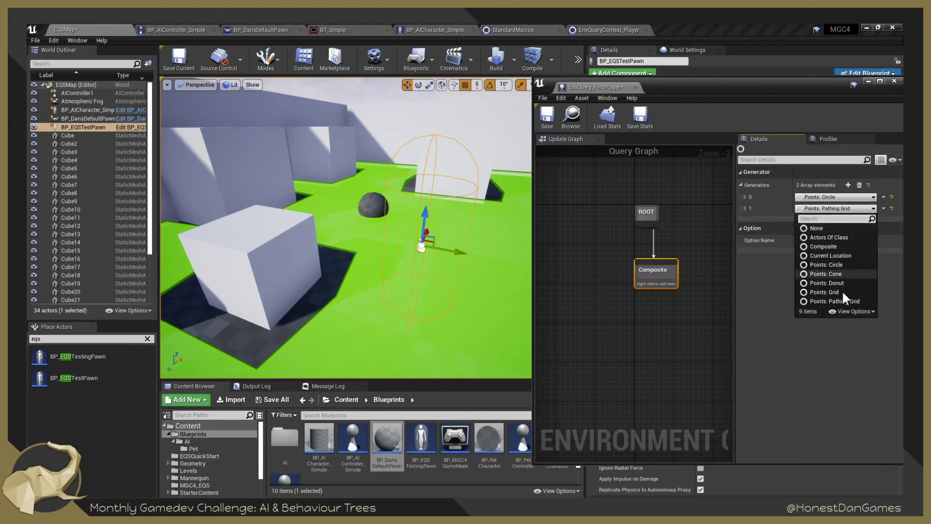
left_click(829, 292)
Change the first entry of the Composite's Generators array to Points: Cone.
right_click_drag(459, 268, 486, 265)
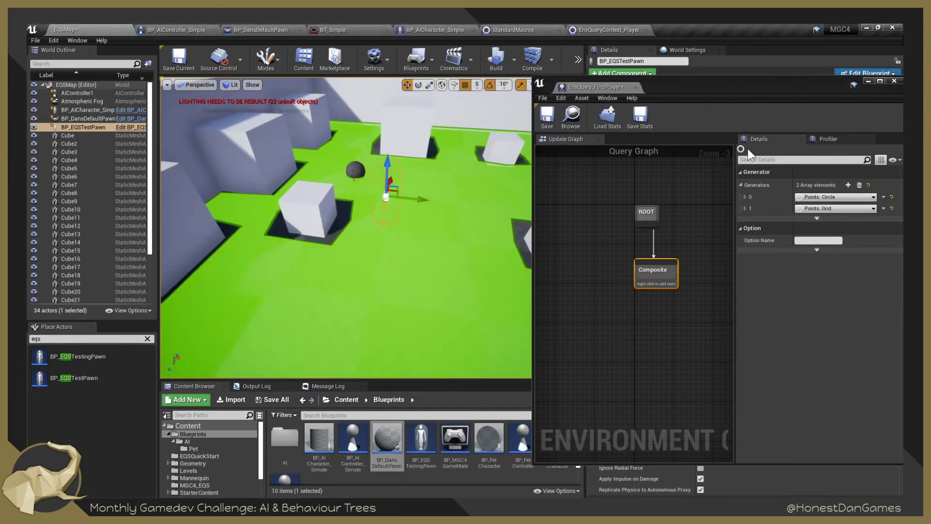
left_click(836, 197)
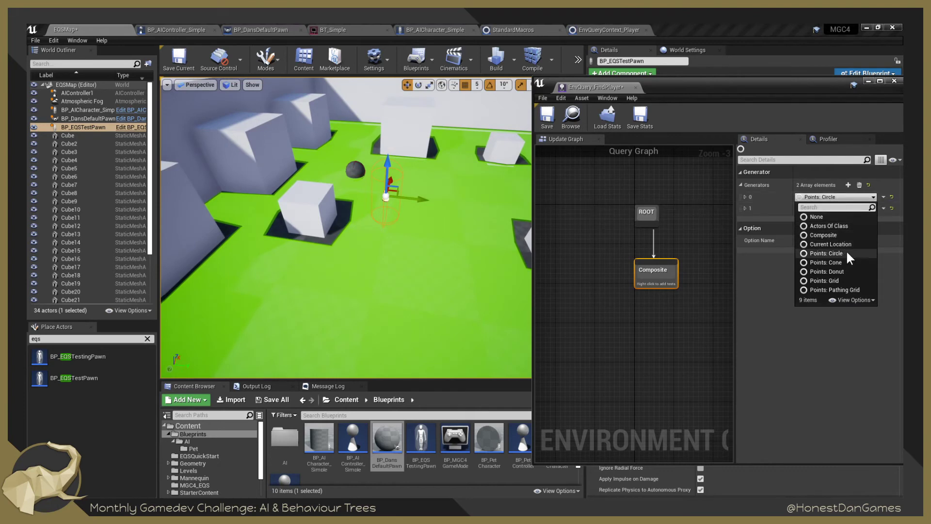
left_click(833, 263)
Reselect BP_EQSTestPawn and move it a short way across the floor to test the Composite query, aligning the Composite node beneath ROOT.
left_click(415, 197)
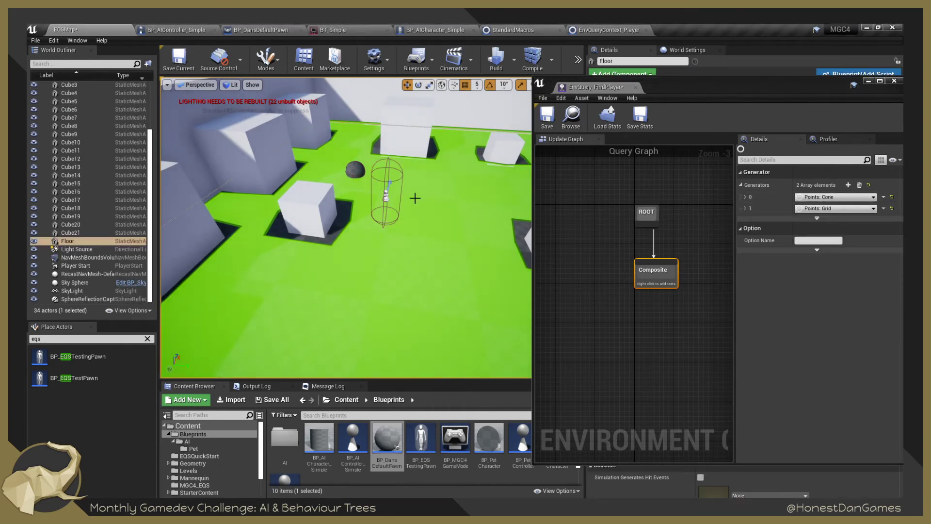
left_click(385, 193)
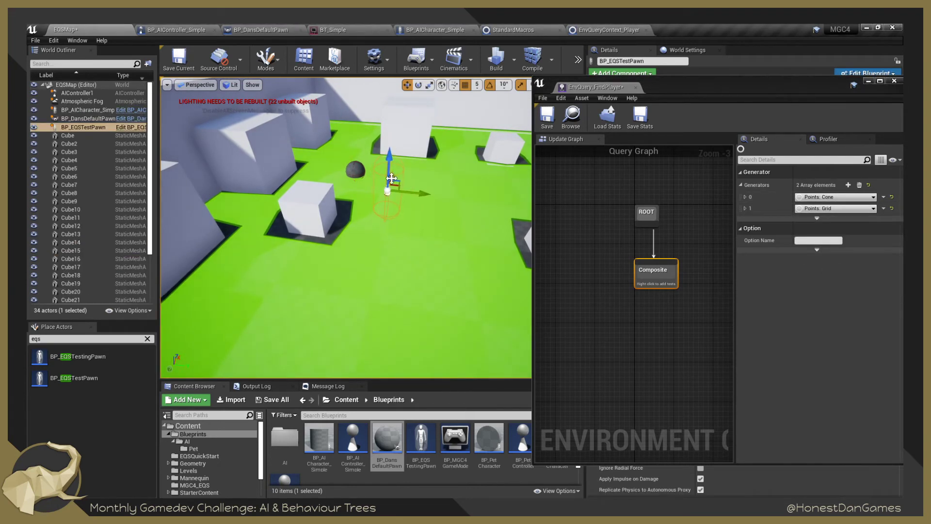
right_click_drag(437, 209, 415, 223)
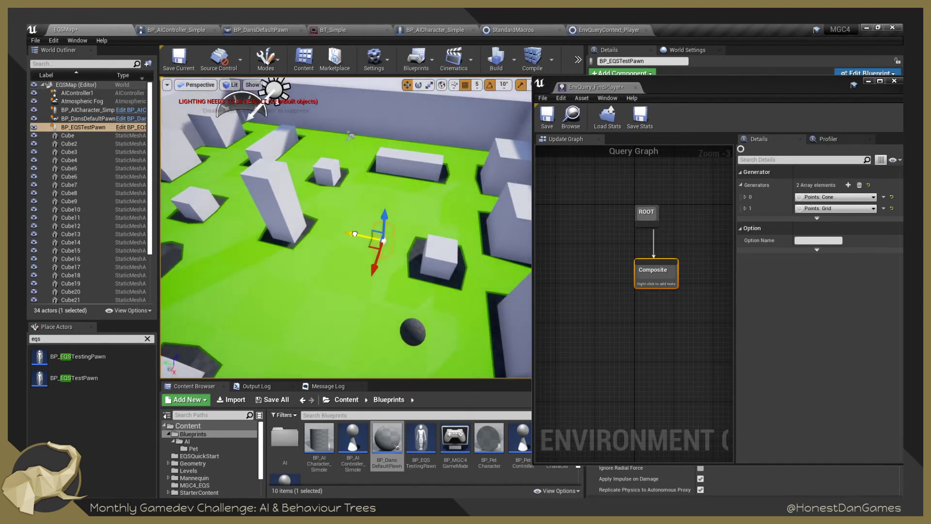
left_click_drag(659, 275, 643, 277)
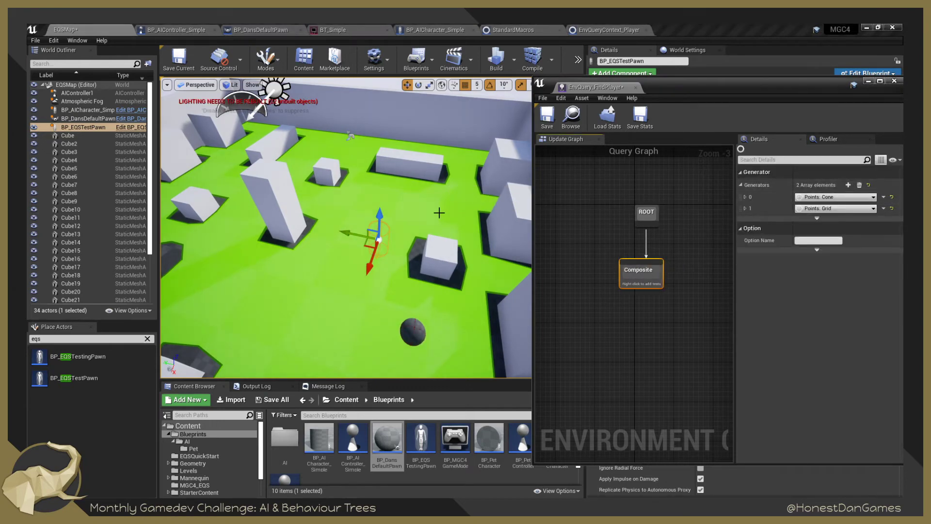
right_click_drag(439, 212, 291, 219)
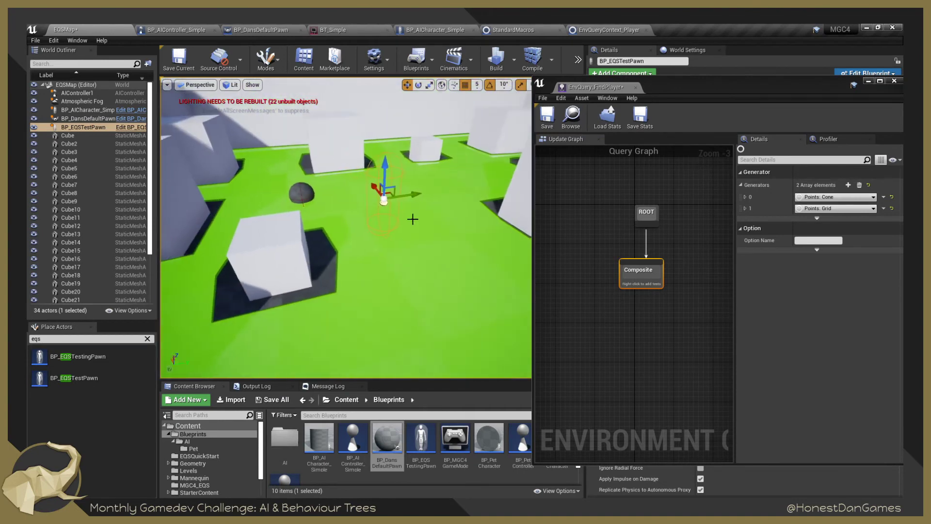
left_click_drag(387, 179, 435, 203)
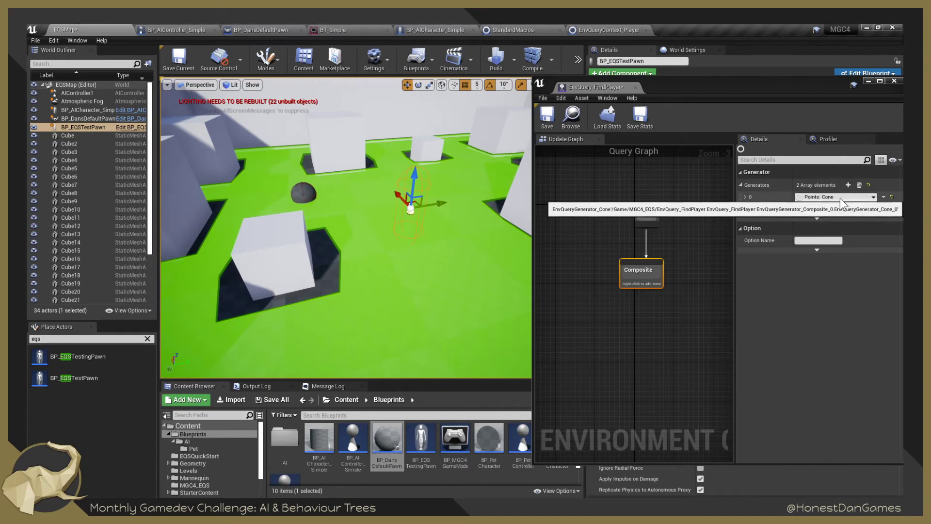
Check the Composite's two generator entries and delete the Composite node from the query graph.
left_click(861, 196)
left_click(861, 196)
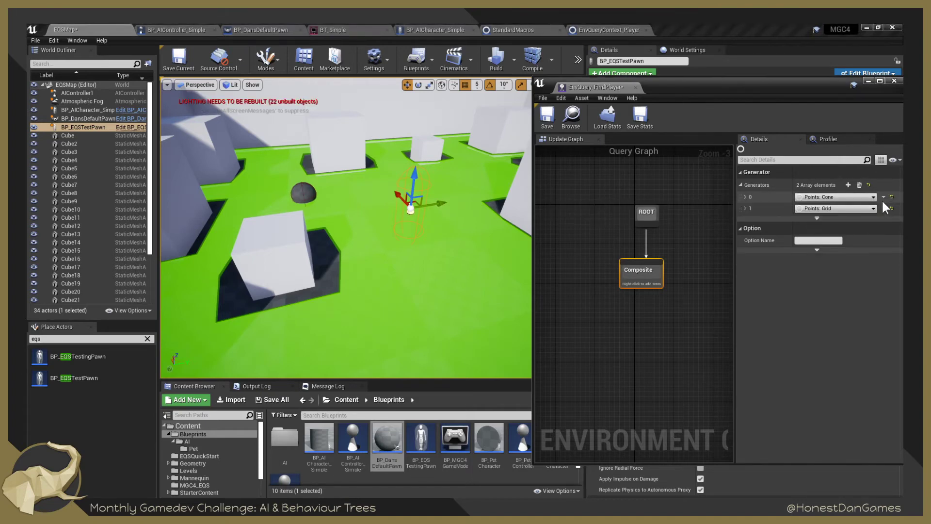
left_click(745, 197)
left_click(754, 209)
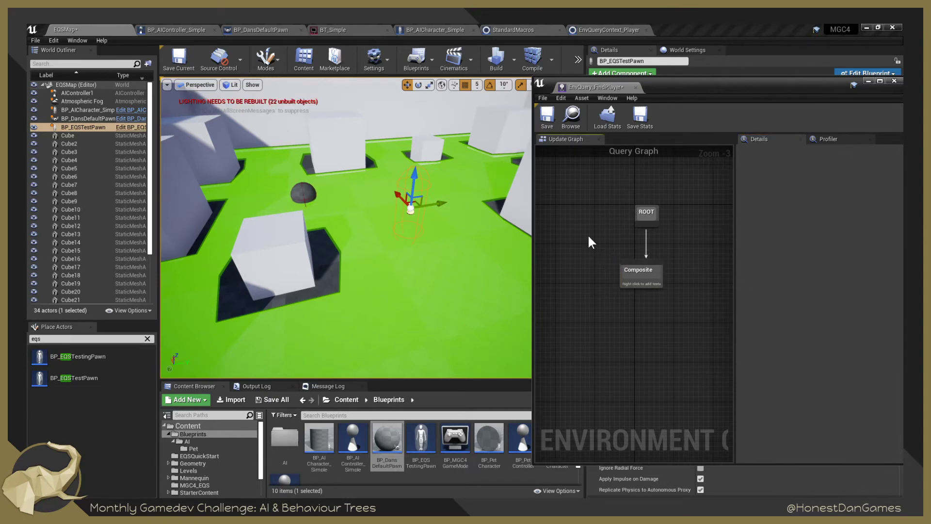
left_click_drag(587, 234, 682, 295)
key("Delete")
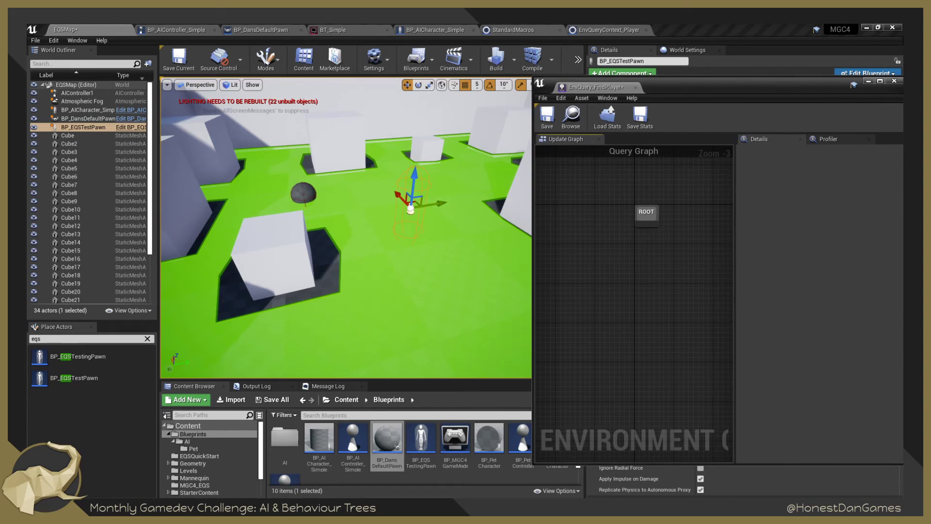
Examine the level around BP_EQSTestPawn and BP_DansDefaultPawn from several angles.
key("w")
right_click_drag(346, 228, 392, 315)
key("s")
key("w")
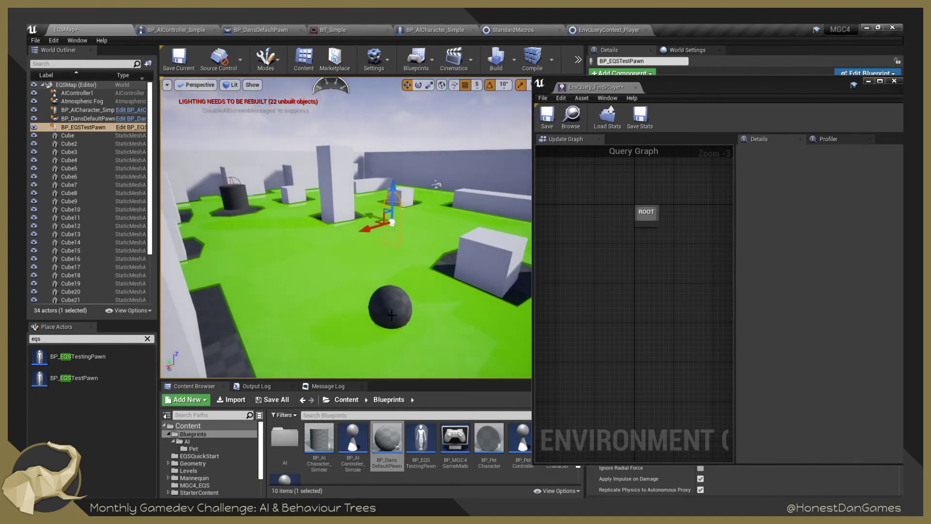
left_click(392, 315)
left_click(395, 214)
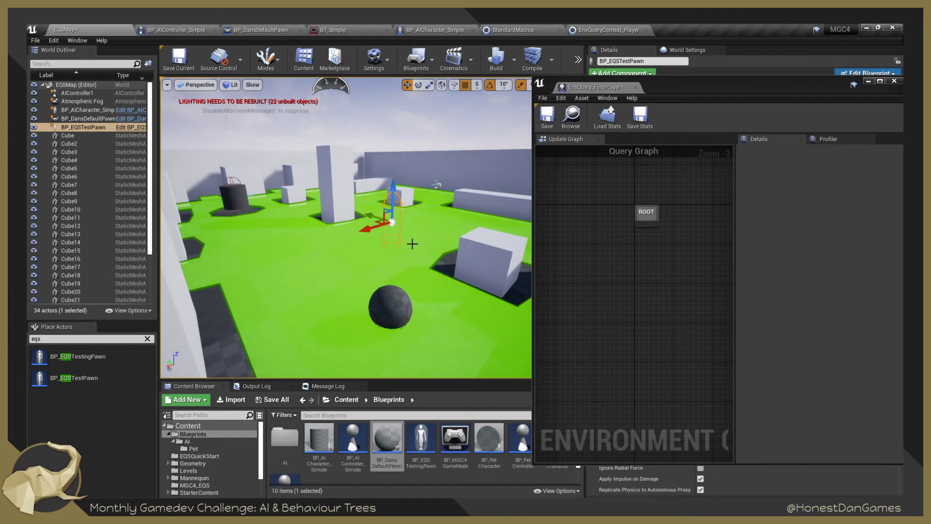
right_click_drag(411, 243, 527, 216)
key("a")
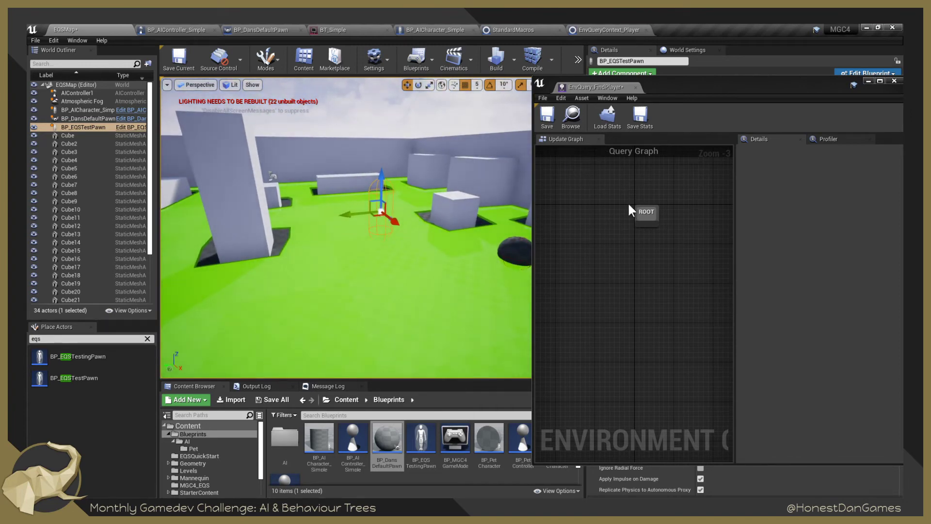
Save the EnvQuery_FindPlayer query and add a Points: Grid generator connected to ROOT.
key("ctrl+s")
left_click_drag(645, 222, 629, 269)
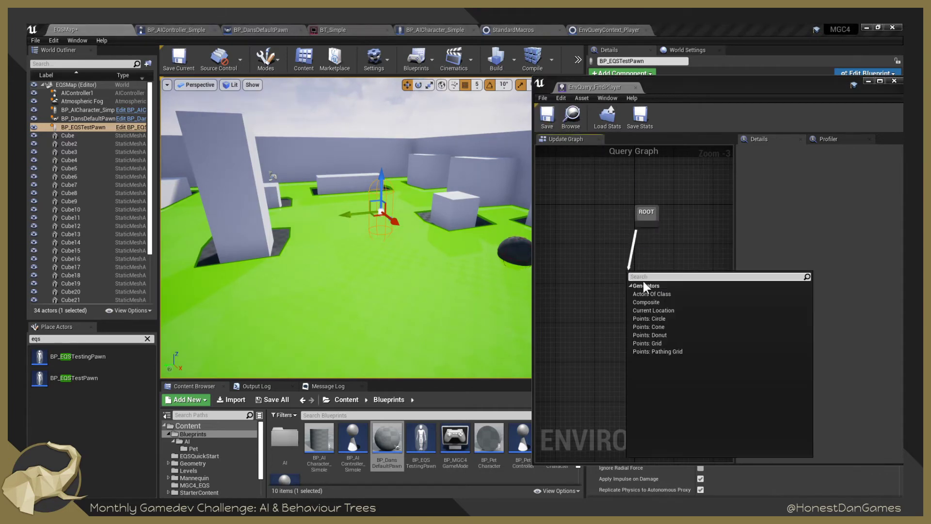
left_click(670, 343)
Nudge BP_EQSTestPawn to test the grid points around it and align the SimpleGrid node beneath ROOT.
right_click_drag(418, 267, 405, 214)
key("w")
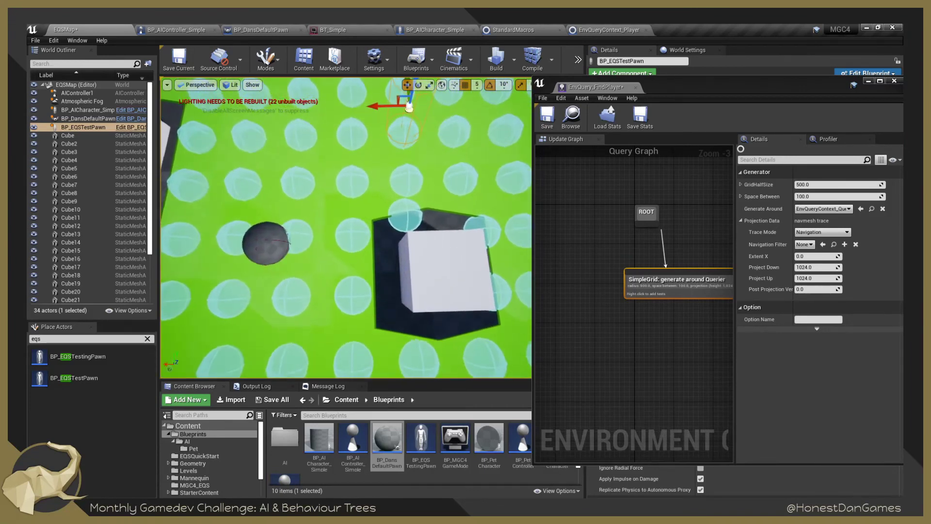
scroll(405, 214, "down", 4)
left_click_drag(391, 160, 391, 146)
right_click_drag(416, 175, 340, 179)
right_click_drag(379, 253, 426, 234)
left_click(652, 272)
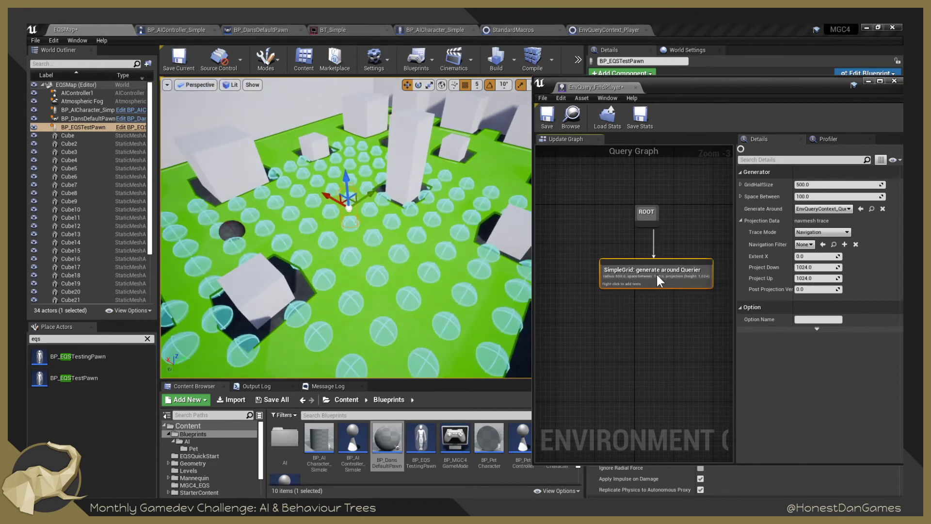
mouse_move(657, 267)
left_mouse_down()
mouse_move(653, 256)
mouse_move(649, 264)
left_mouse_up()
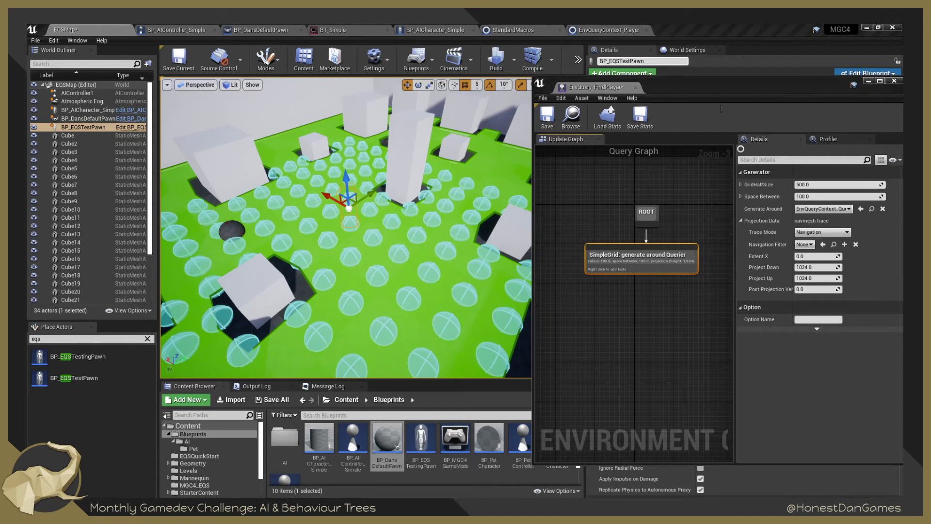
Switch to the browser and read the EQS Quick Start's grid settings and its instructions for adding Trace and Distance tests.
key("alt+Tab")
scroll(370, 243, "down", 2)
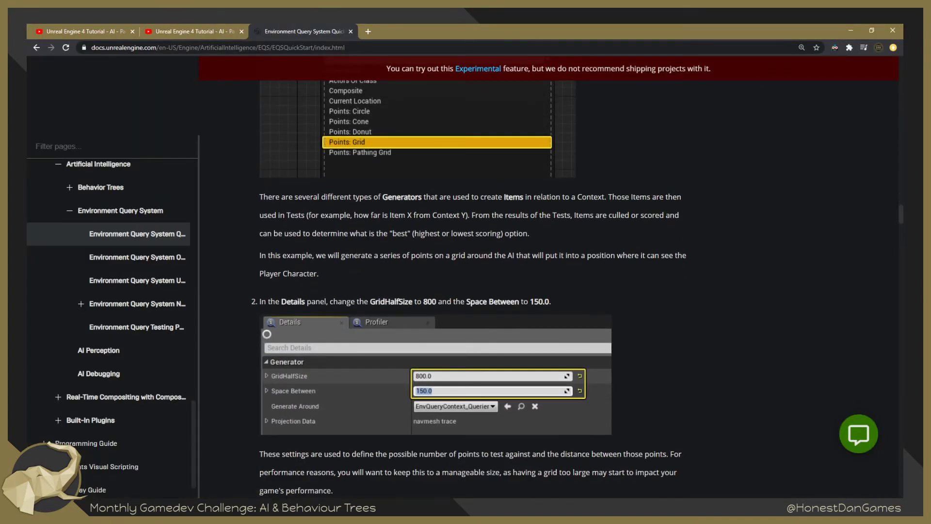
scroll(356, 304, "down", 2)
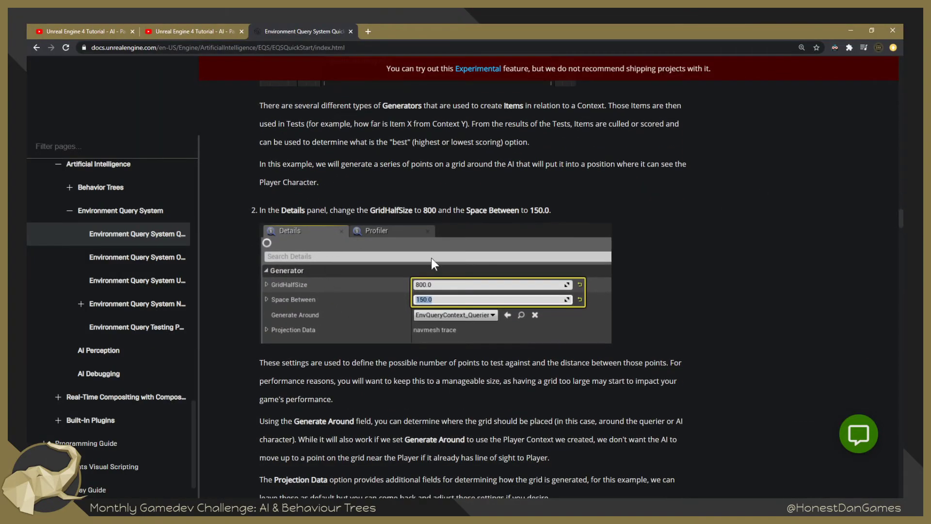
scroll(432, 314, "down", 2)
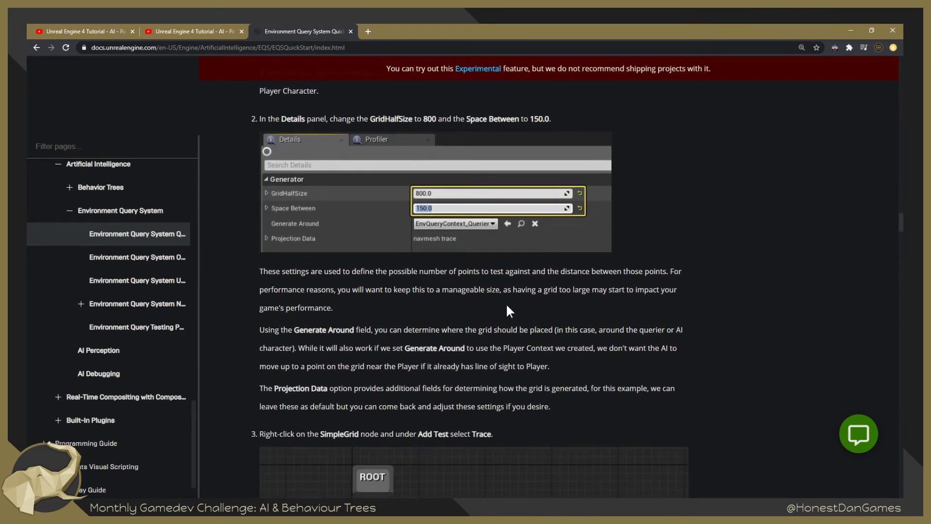
scroll(342, 310, "down", 6)
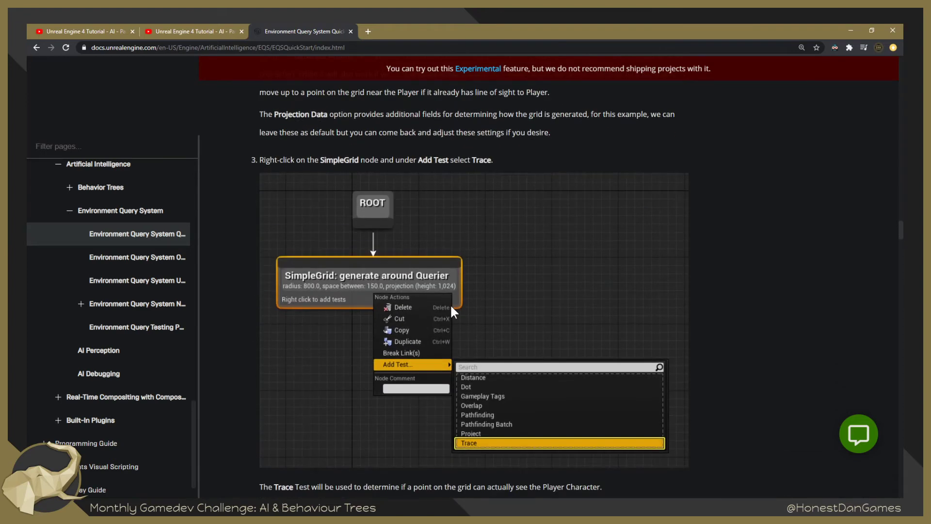
scroll(453, 311, "down", 9)
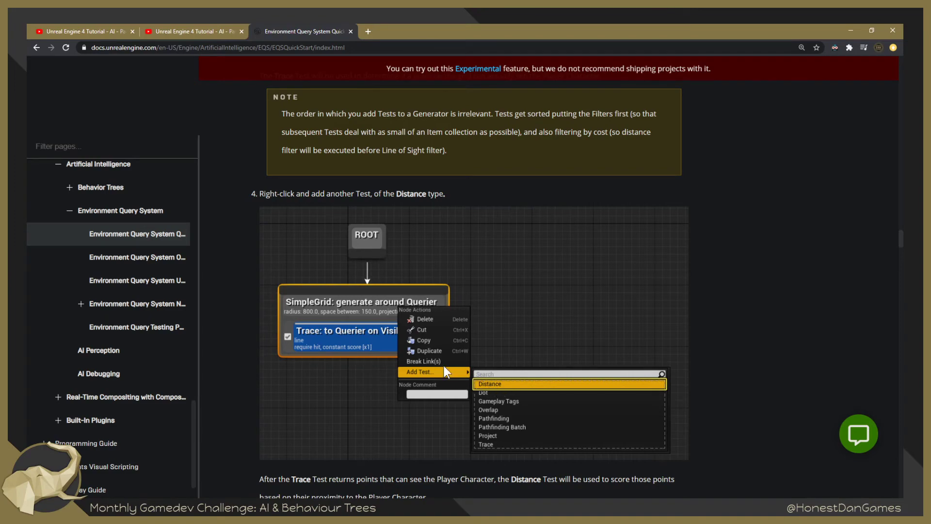
Switch back to Unreal Editor, move BP_DansDefaultPawn across the floor to beyond a small cube, and reselect BP_EQSTestPawn.
key("alt+Tab")
right_click_drag(380, 219, 446, 165)
right_click_drag(310, 145, 266, 204)
left_click_drag(240, 196, 477, 235)
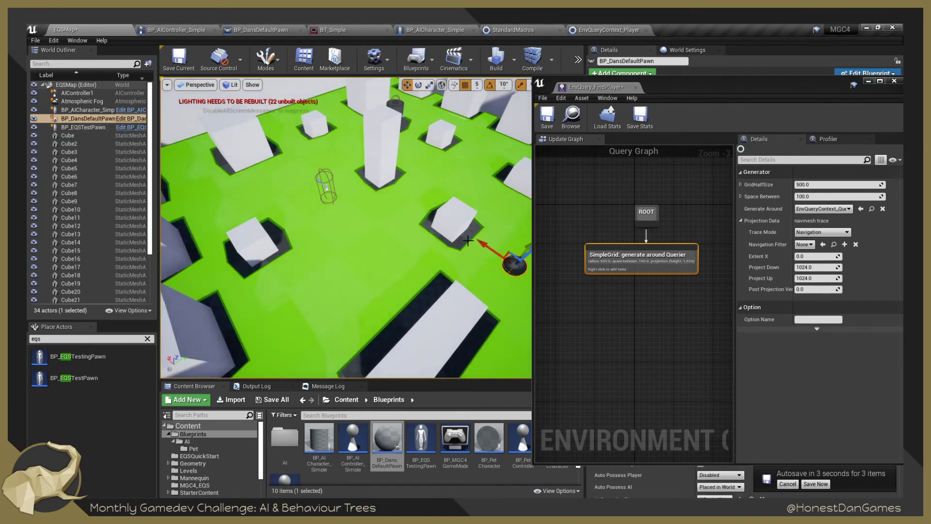
right_click_drag(505, 249, 466, 216)
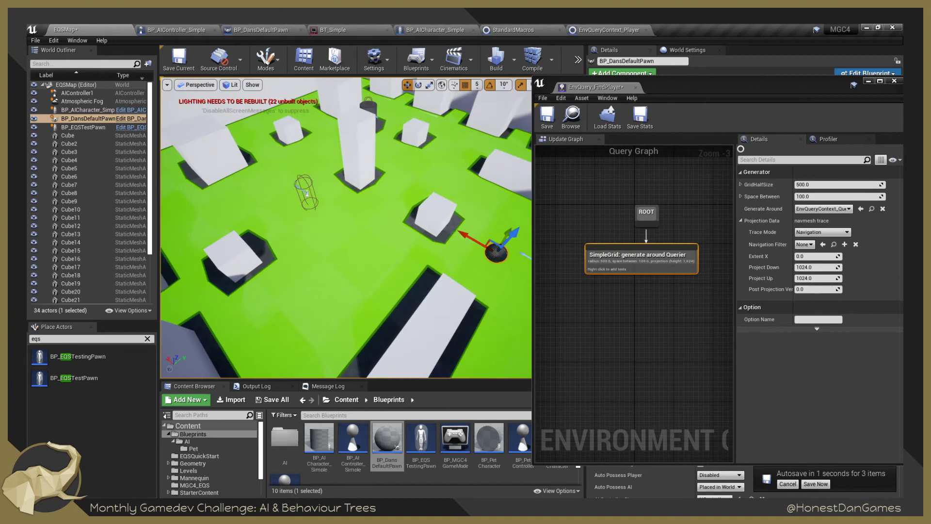
left_click(303, 197)
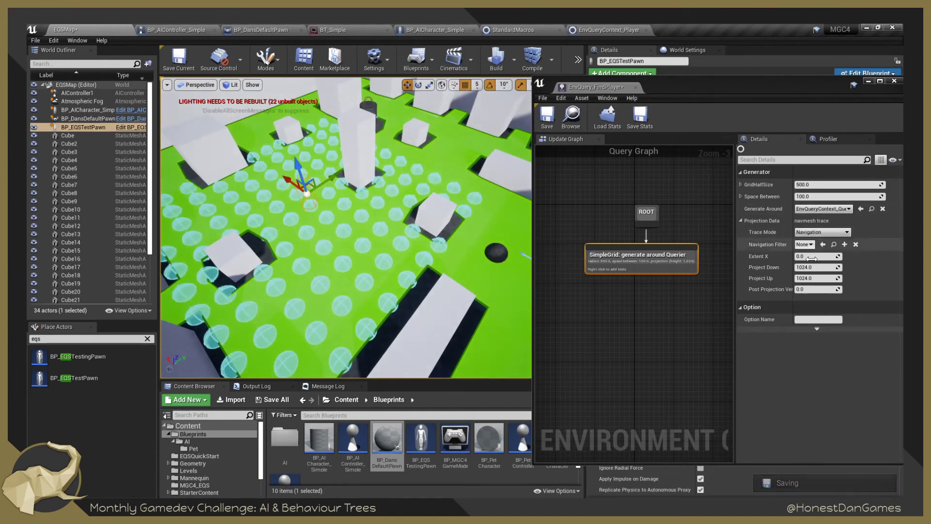
Add a Distance test to the SimpleGrid node and select it to show its settings.
right_click(648, 270)
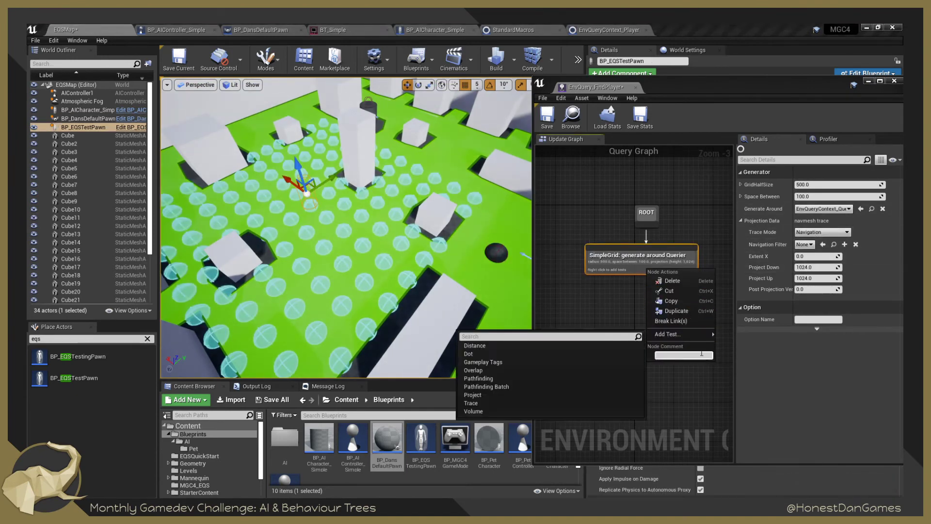
left_click(525, 345)
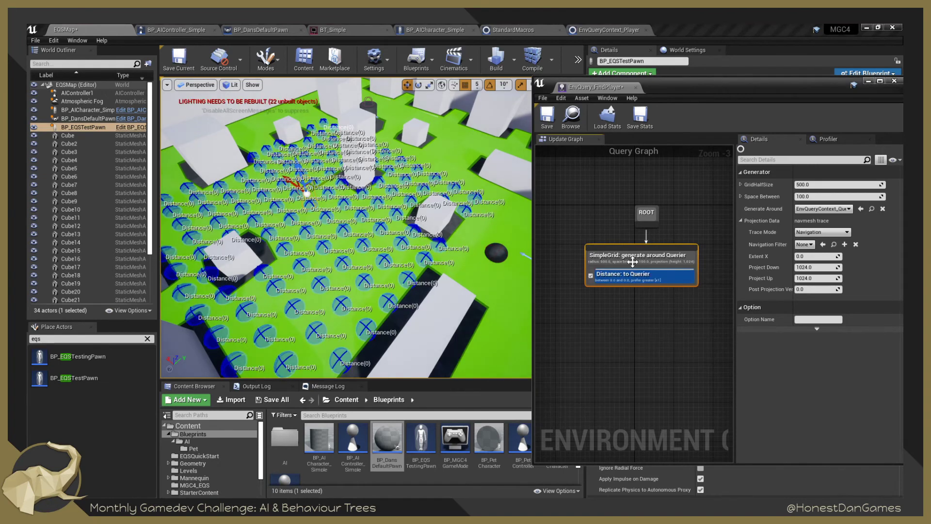
left_click(625, 275)
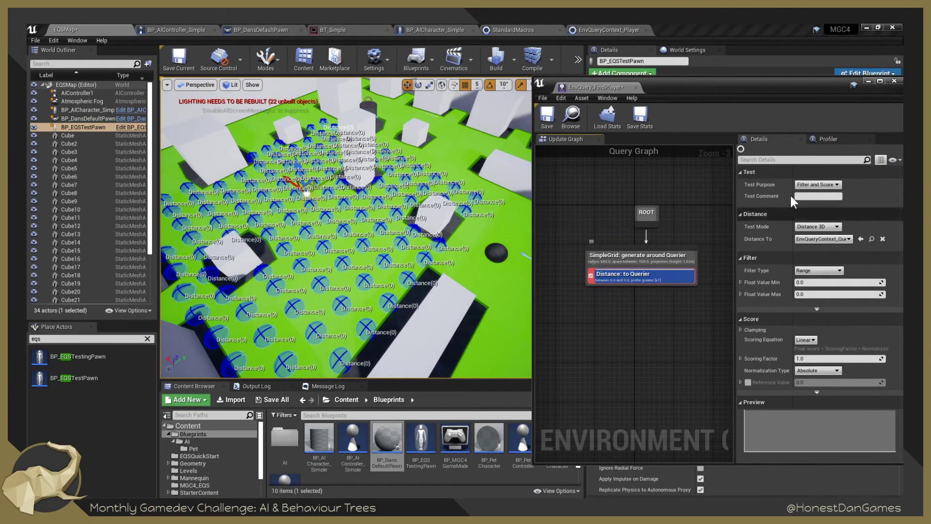
Set the Distance test's Distance To to EnvQueryContext_Player and check the Float Value Min filter's data binding.
left_click(828, 239)
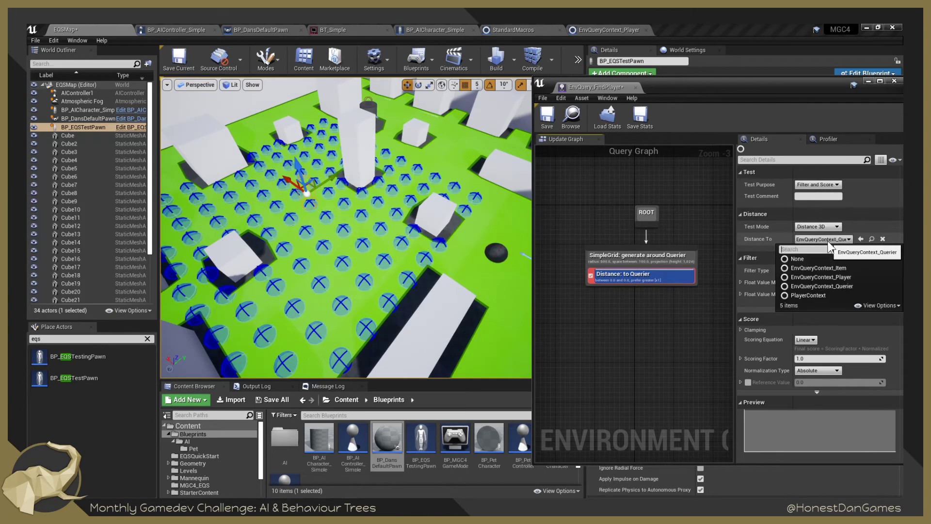
left_click(839, 277)
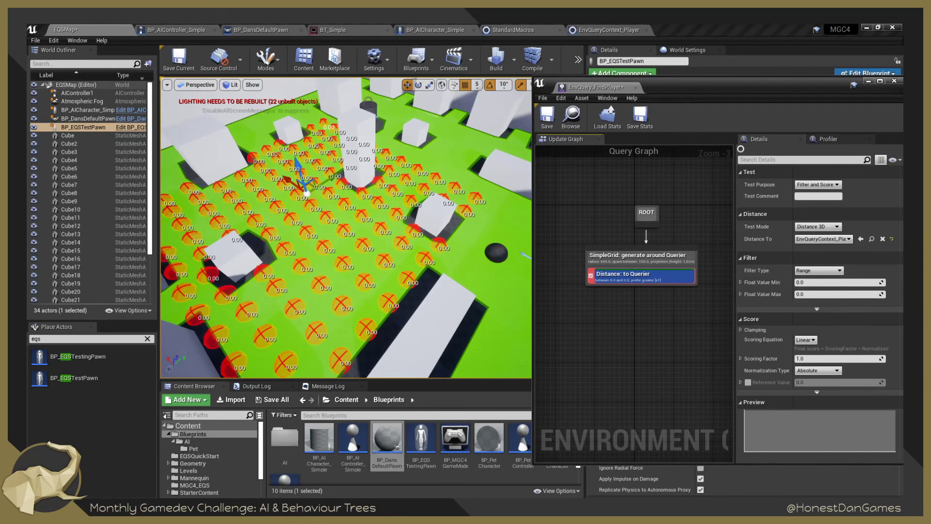
right_click_drag(456, 254, 349, 252)
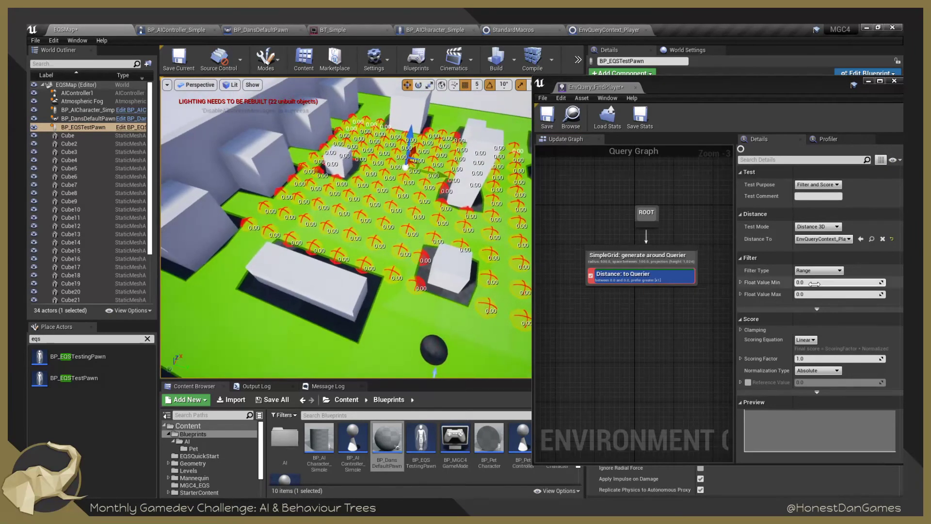
left_click(811, 283)
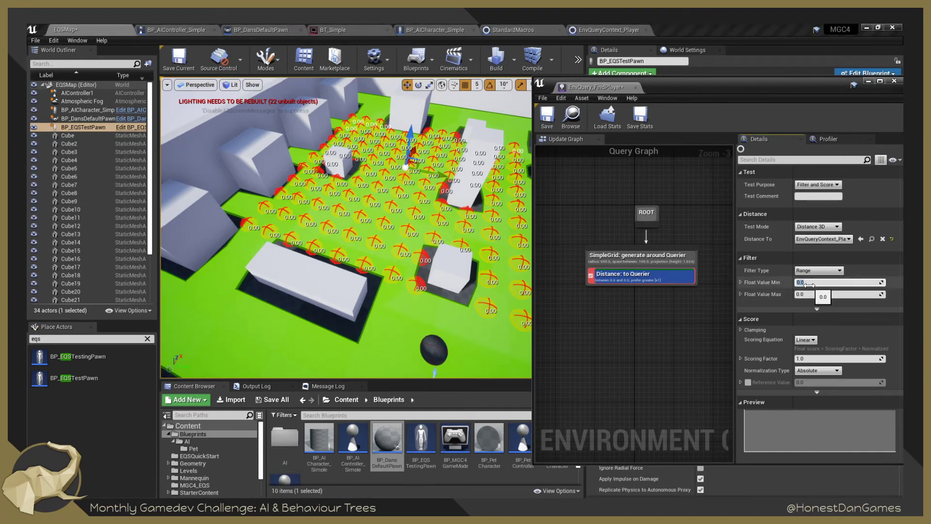
left_click(738, 281)
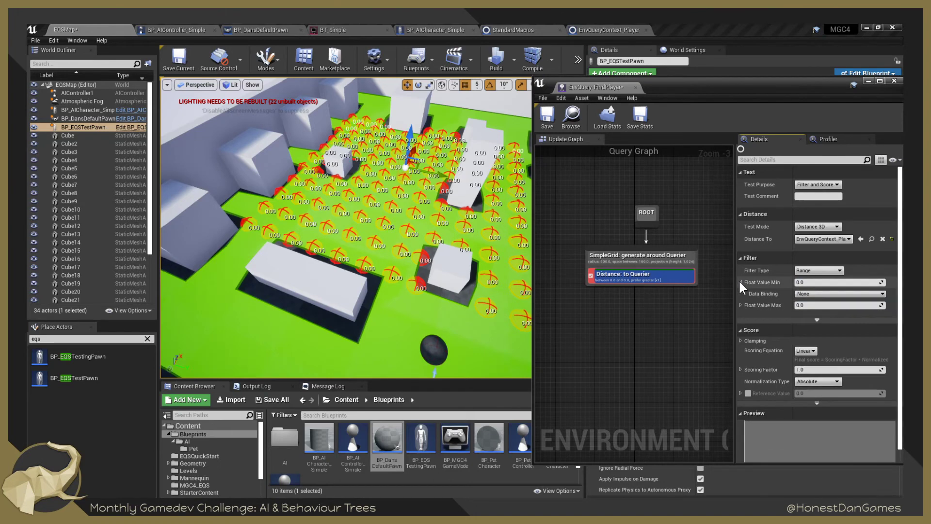
Move BP_DansDefaultPawn onto the grid points between two cubes and nudge BP_EQSTestPawn to rerun the query.
left_click_drag(441, 349, 456, 228)
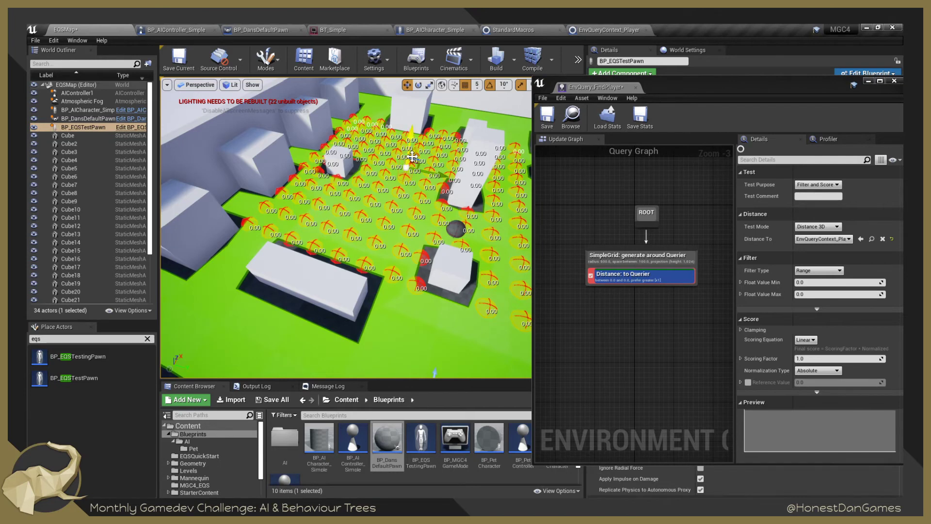
left_click_drag(414, 152, 413, 151)
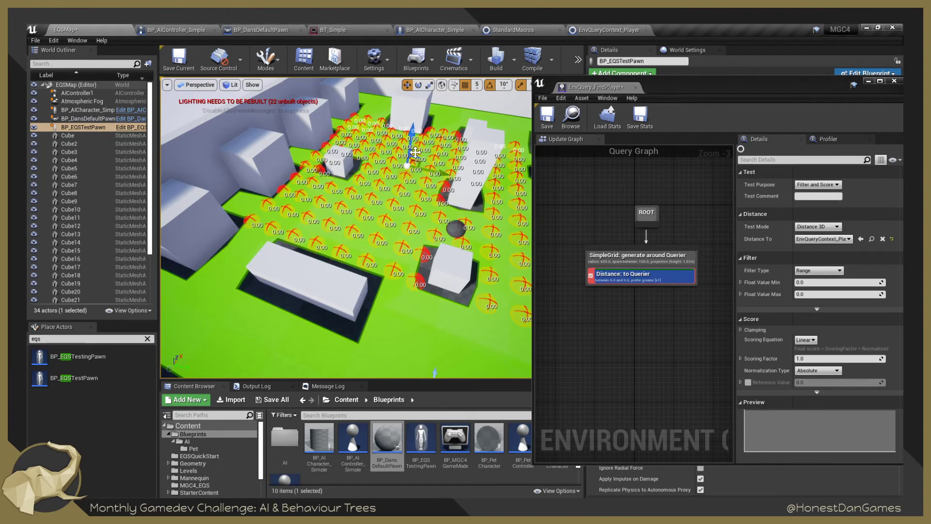
Set the Distance test's Float Value Max to 100 and nudge BP_EQSTestPawn to rerun the query.
left_click(817, 294)
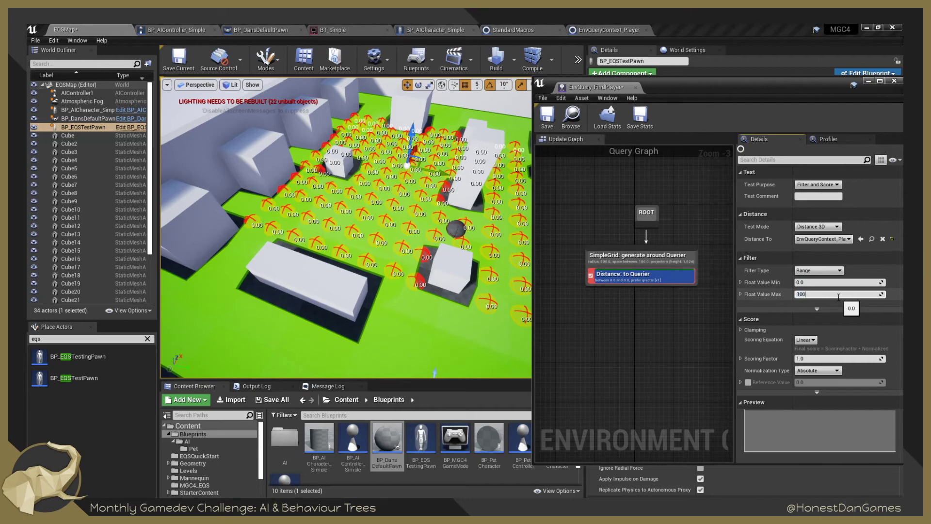
left_click(423, 168)
left_click_drag(424, 169, 418, 169)
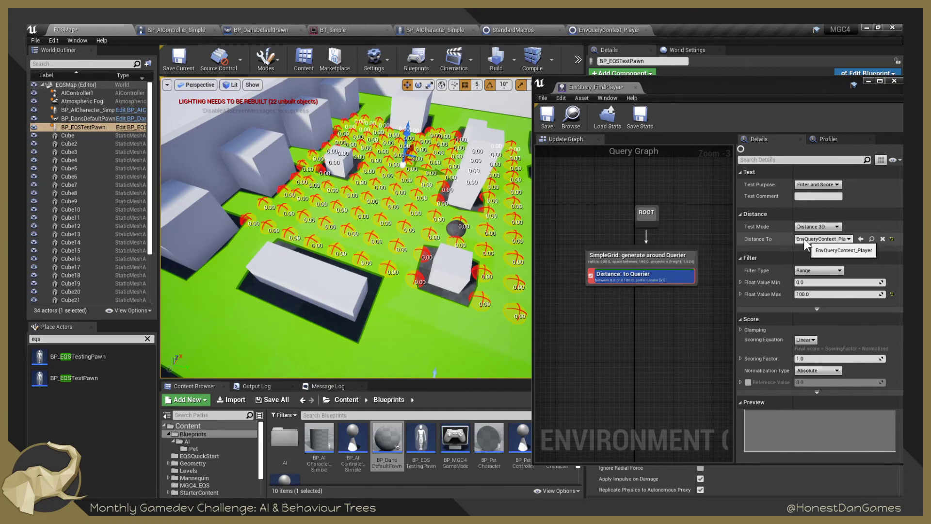
Select BP_DansDefaultPawn in the level, deselect the Distance test and save EnvQuery_FindPlayer.
right_click_drag(500, 206, 452, 250)
left_click(465, 248)
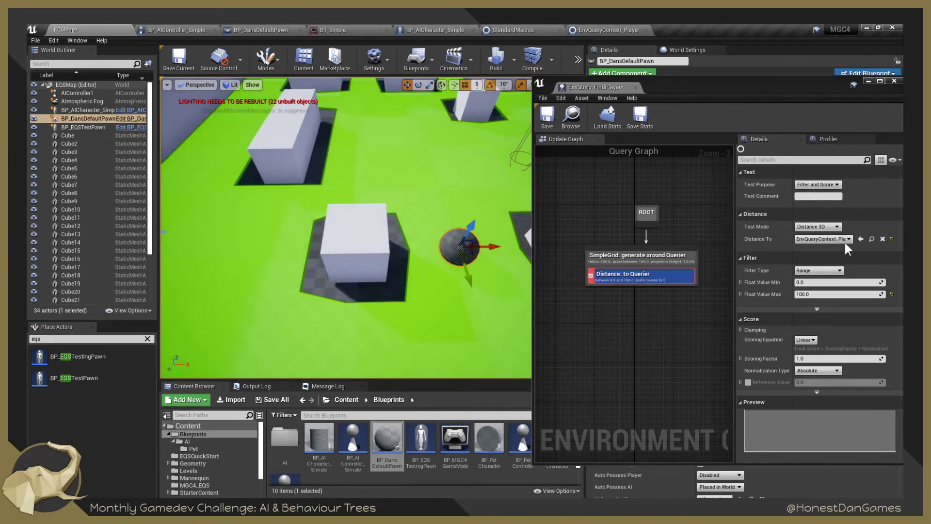
left_click(676, 306)
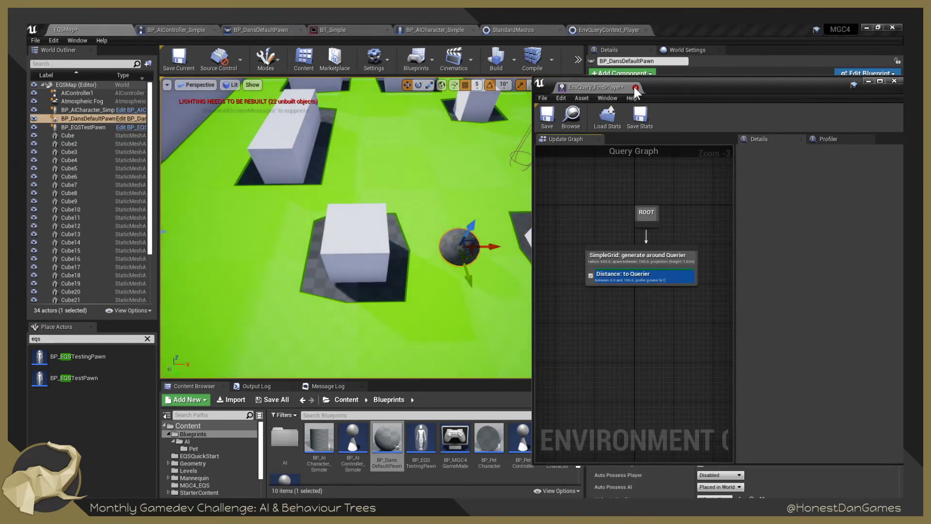
key("ctrl+s")
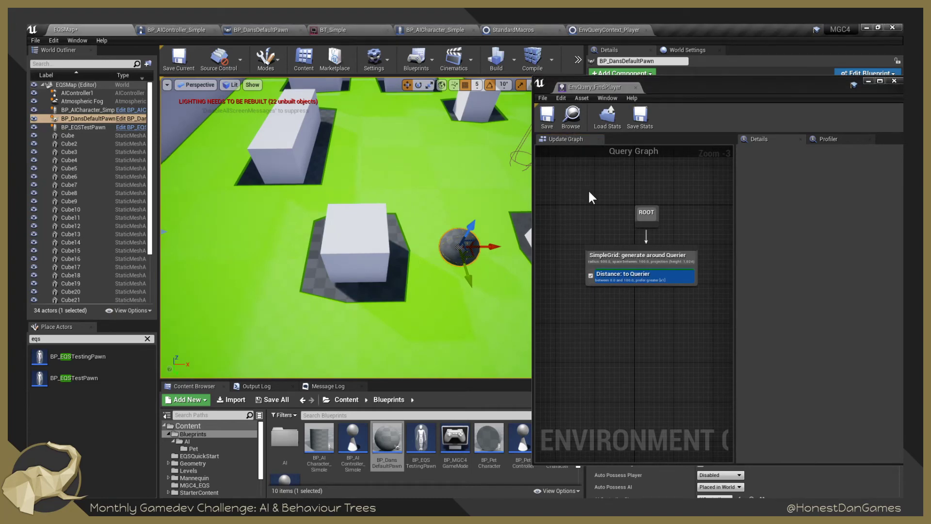
Create a Blueprint class named EnvQueryContext_DansPawn in the MGC4_EQS folder with EnvQueryContext_BlueprintBase as its parent.
left_click(354, 397)
double_click(455, 438)
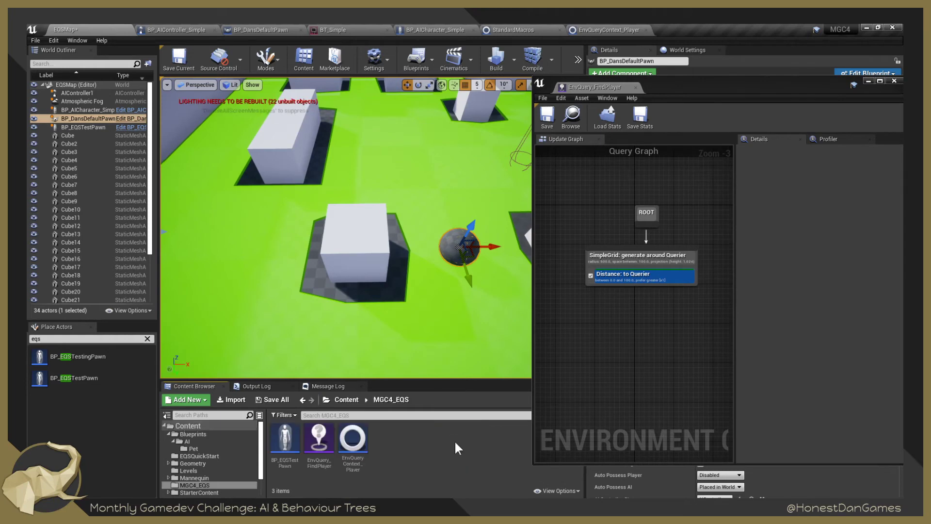
right_click(409, 440)
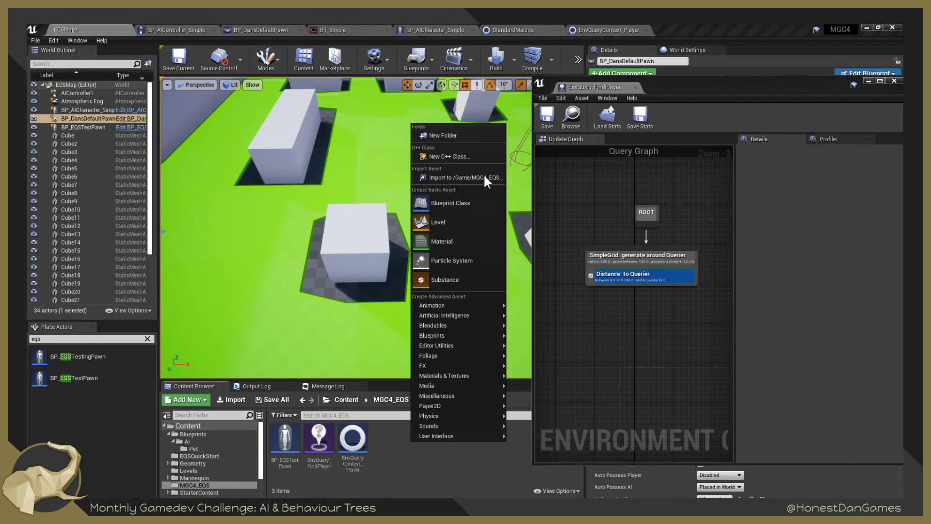
mouse_move(449, 379)
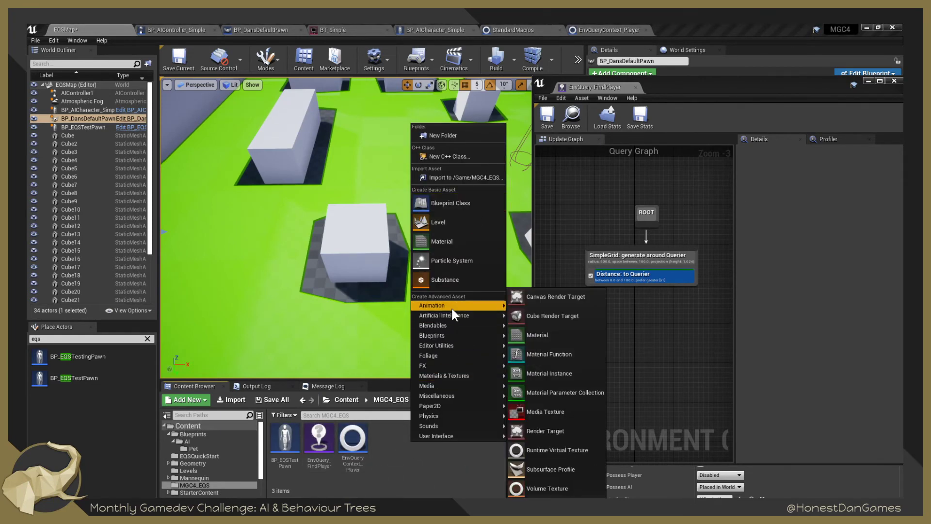
left_click(452, 203)
type("Context")
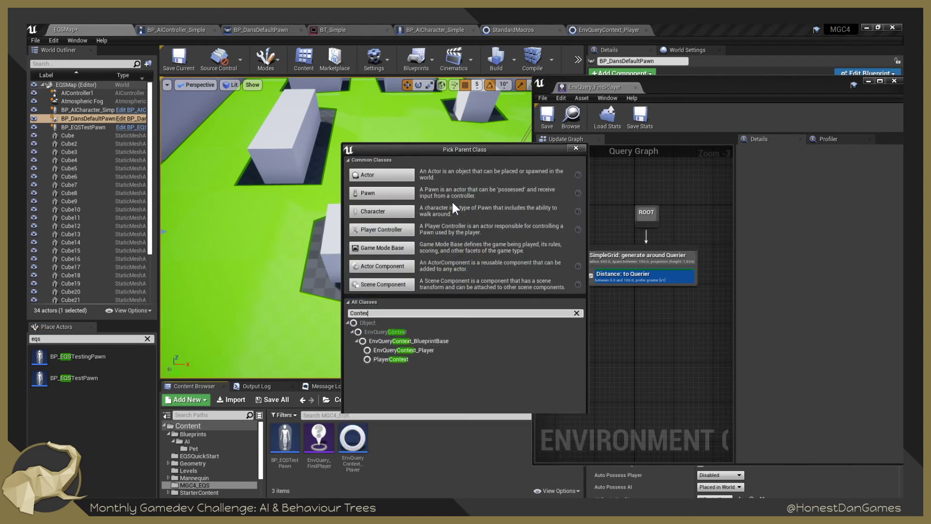
key("Down")
key("Down")
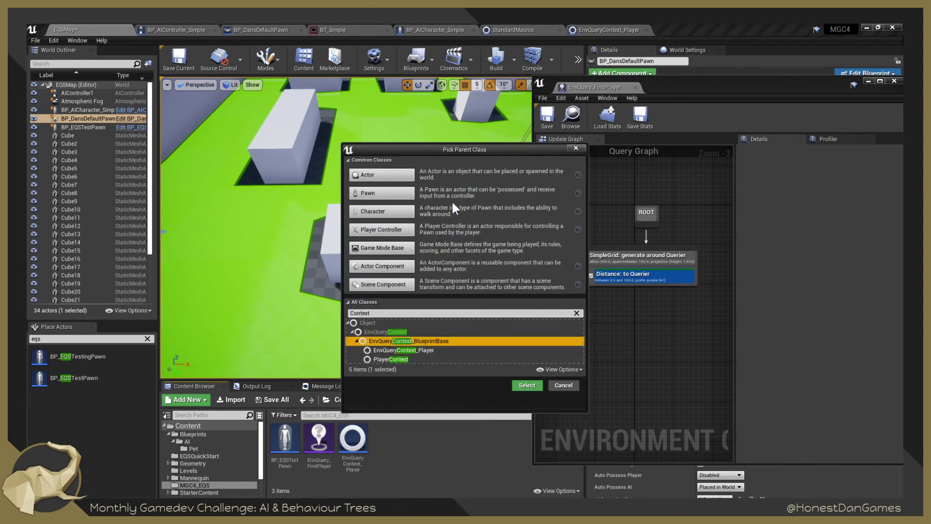
key("Up")
key("Return")
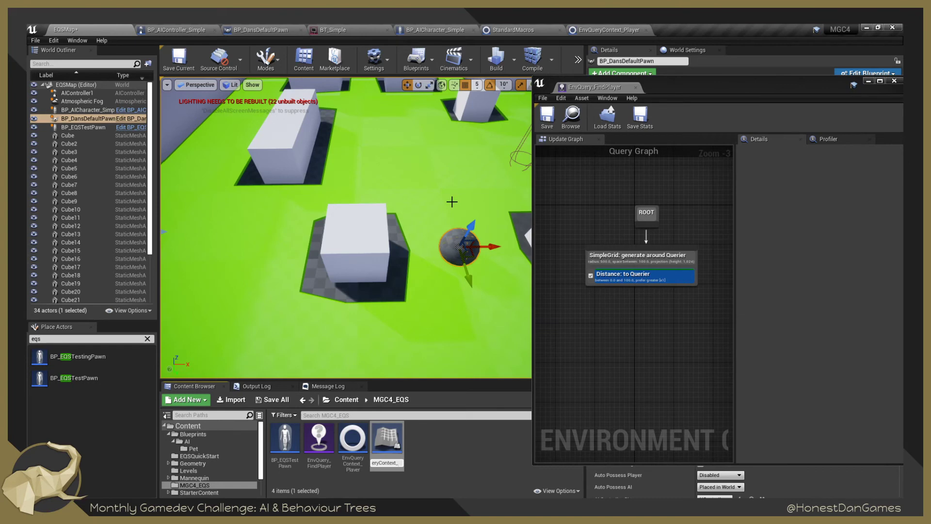
key("Return")
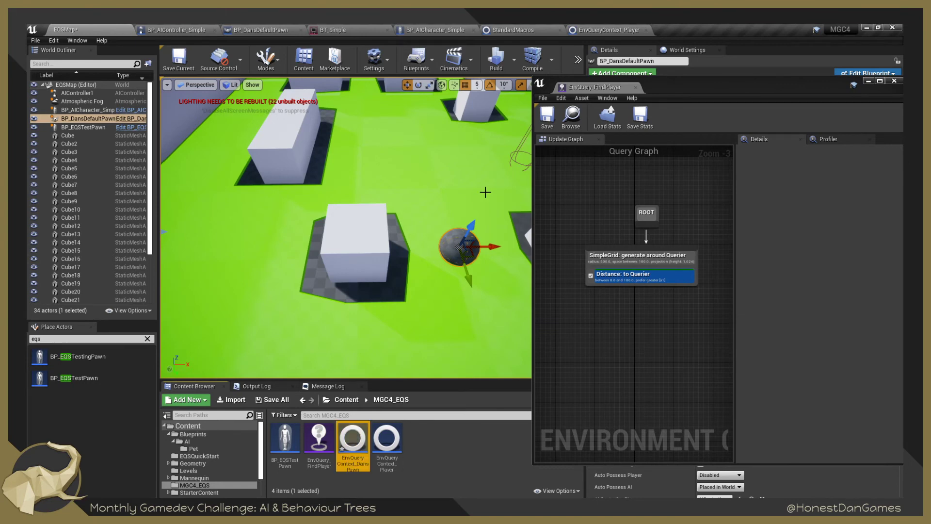
Open EnvQueryContext_DansPawn and override its Provide Single Actor function.
double_click(355, 437)
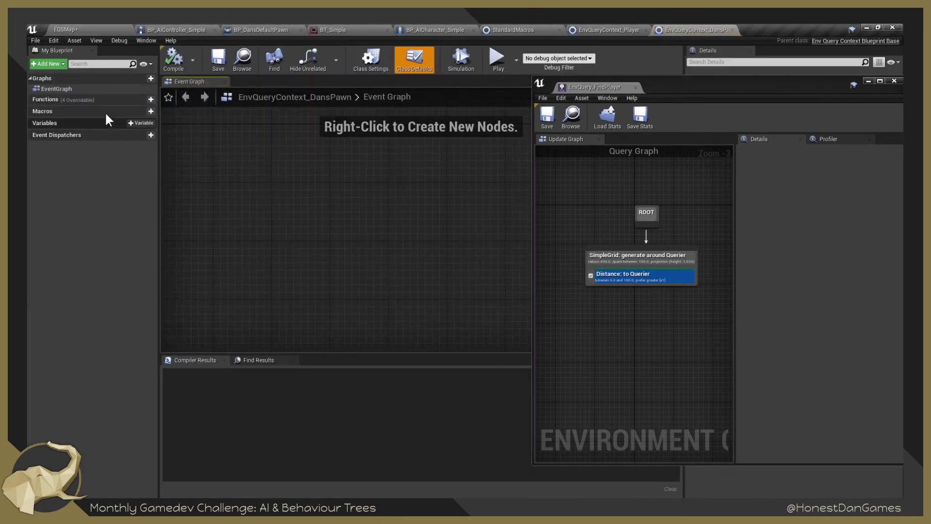
left_click(108, 99)
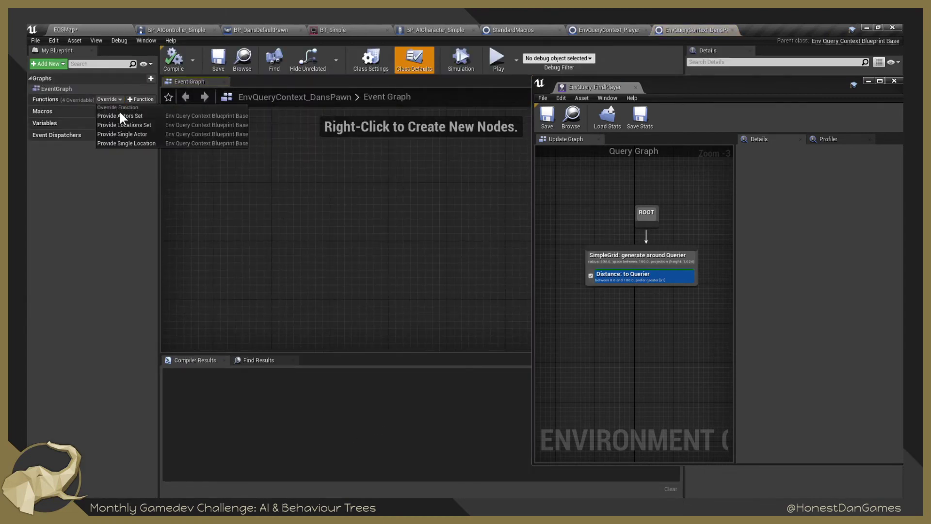
left_click(167, 133)
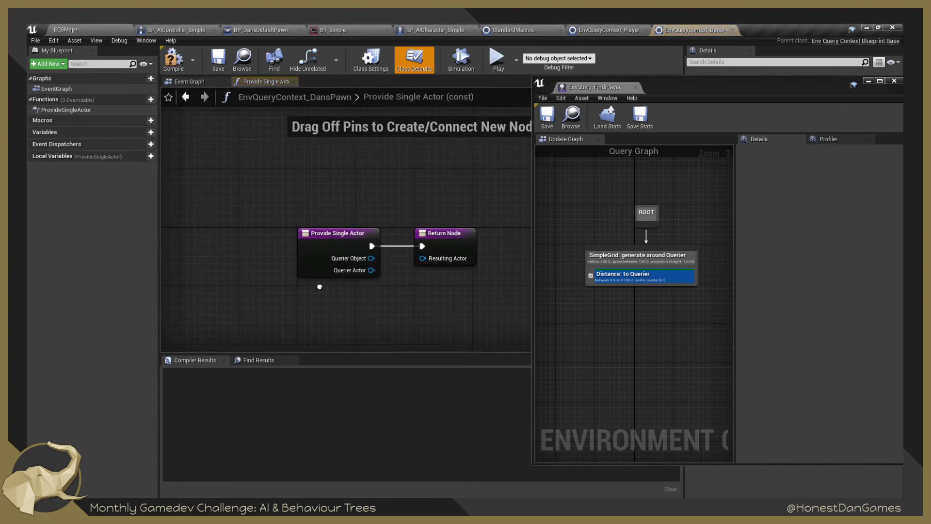
Add a Get Actor Of Class node supplying Resulting Actor, and wire its execution between Provide Single Actor and the Return Node.
left_click_drag(335, 210, 319, 280)
type("GetA")
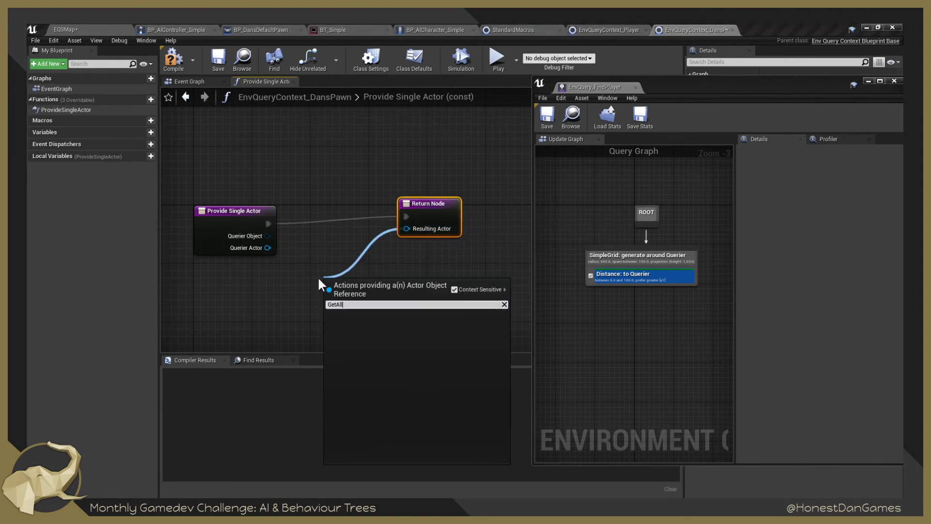
type("ctor")
key("Return")
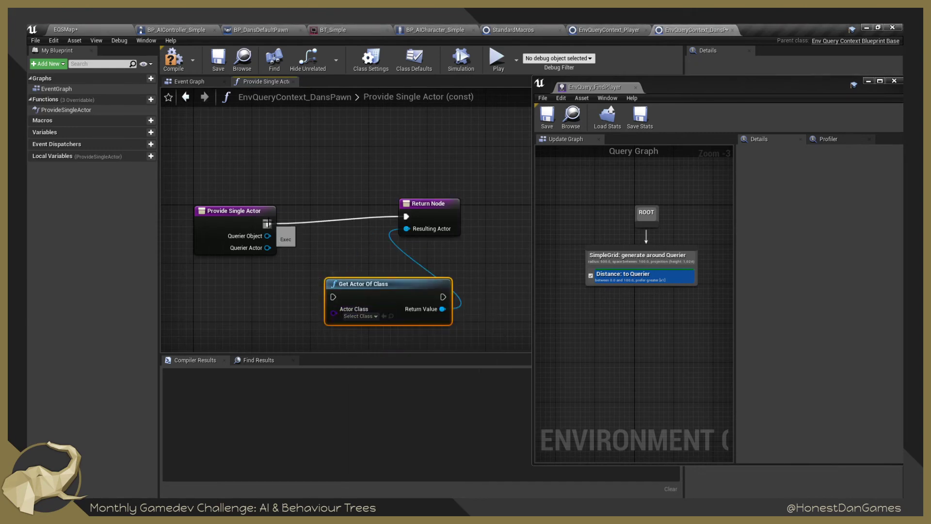
left_click_drag(268, 223, 333, 297)
left_click_drag(444, 297, 406, 216)
left_click_drag(392, 289, 366, 282)
Set the Get Actor Of Class node's Actor Class to BP_DansDefaultPawn and compile the blueprint.
left_click(340, 308)
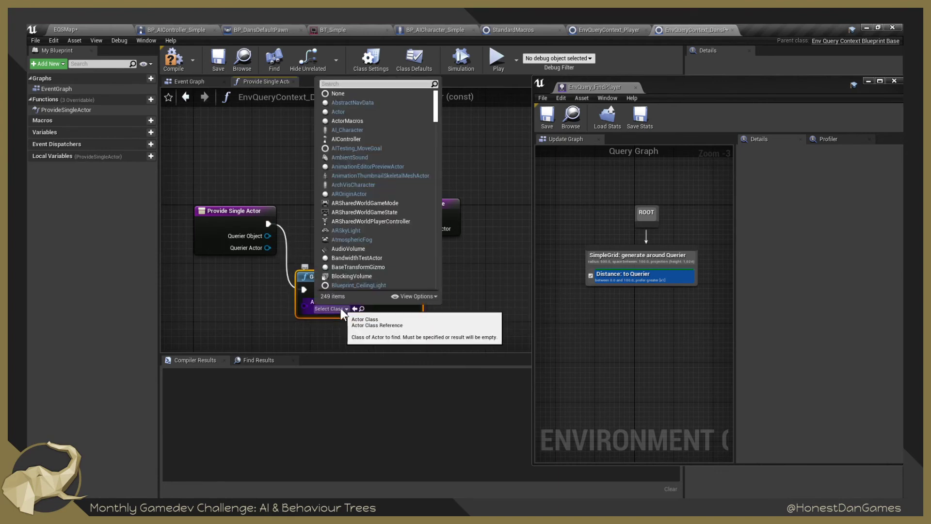
type("Dans")
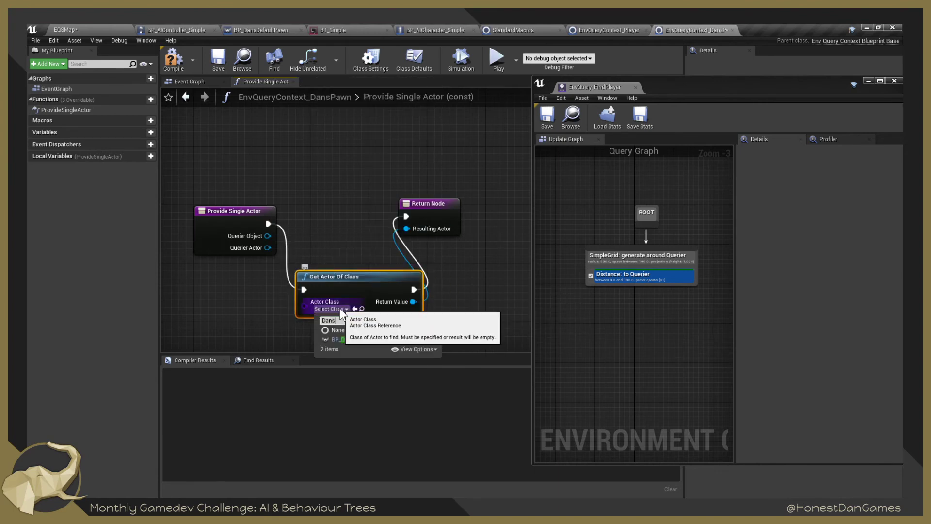
key("Down")
key("Return")
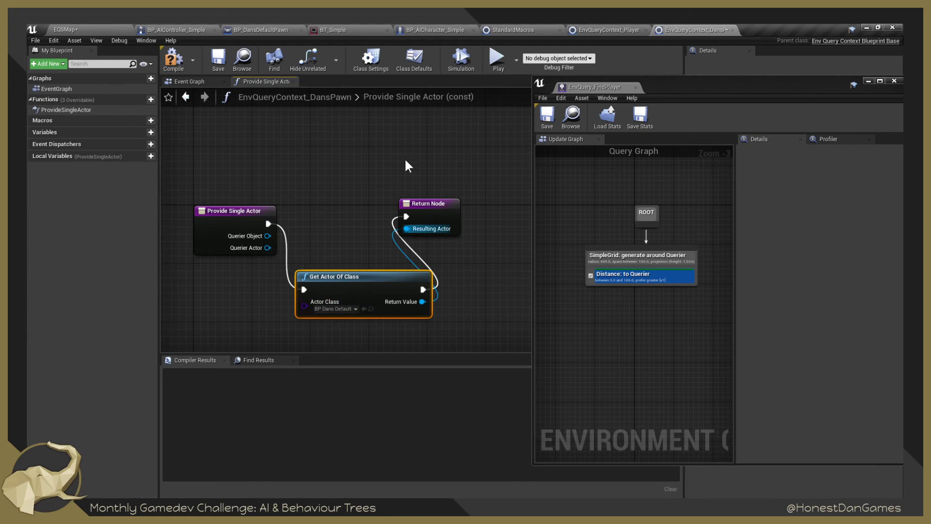
left_click(174, 59)
Return to EQSMap and set the query's Distance test to measure Distance To EnvQueryContext_DansPawn.
left_click(86, 29)
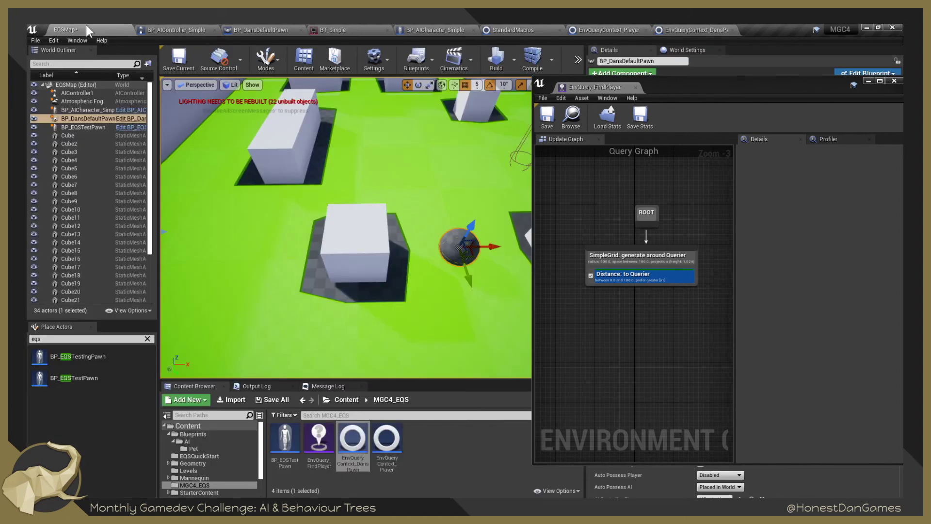
right_click_drag(653, 249, 633, 245)
left_click(616, 272)
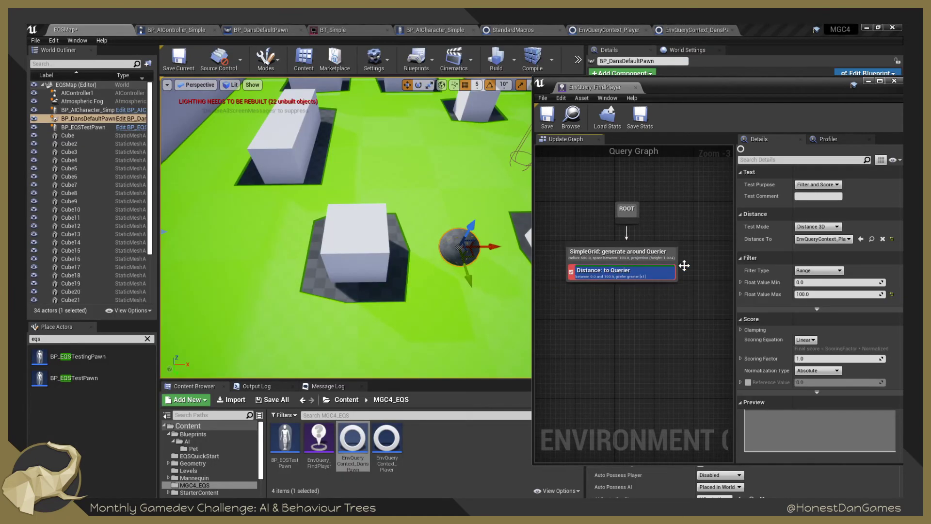
left_click(831, 240)
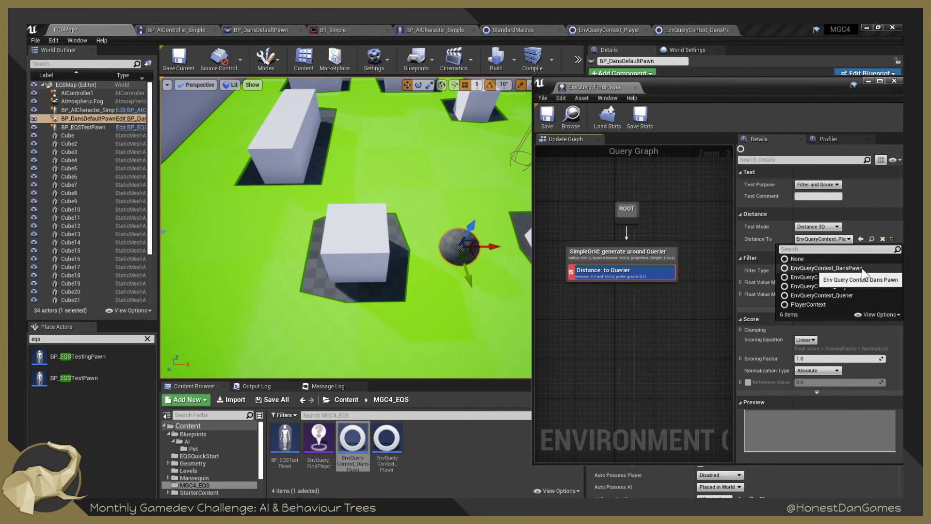
left_click(827, 268)
Select BP_EQSTestPawn in the level and set the Distance test's Float Value Max to 1500.
right_click_drag(442, 199, 387, 259)
left_click(447, 179)
left_click(455, 176)
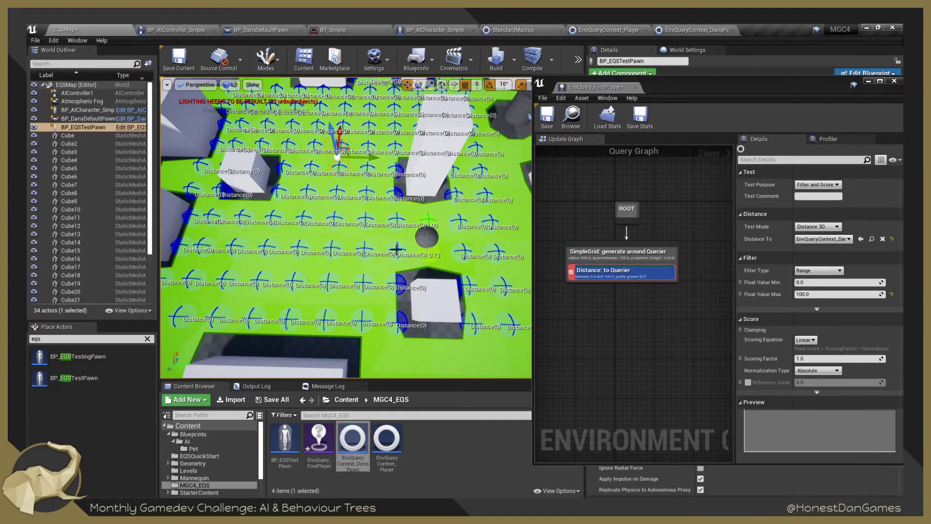
left_click(825, 294)
type("1")
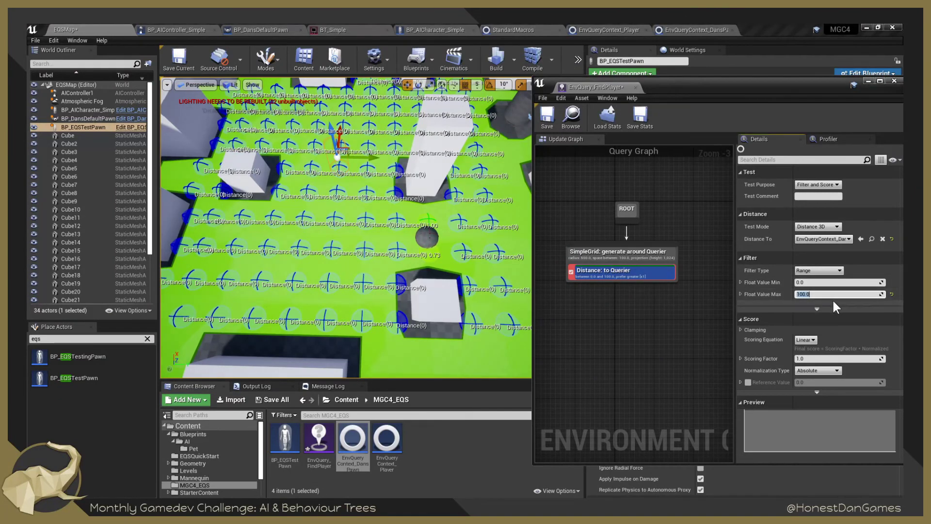
key("BackSpace")
type("1500")
key("Return")
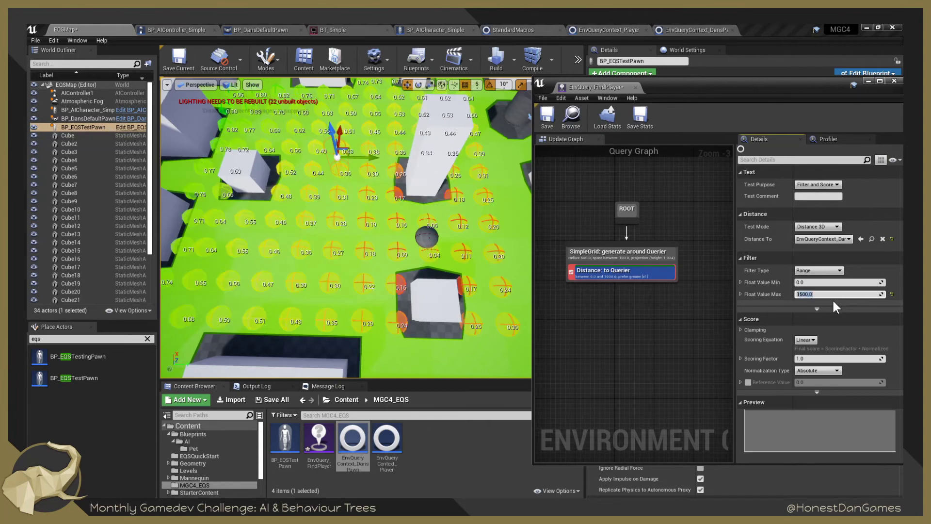
Set the Distance test's Scoring Factor to -1 and review the grid scores in the level.
right_click_drag(346, 228, 382, 260)
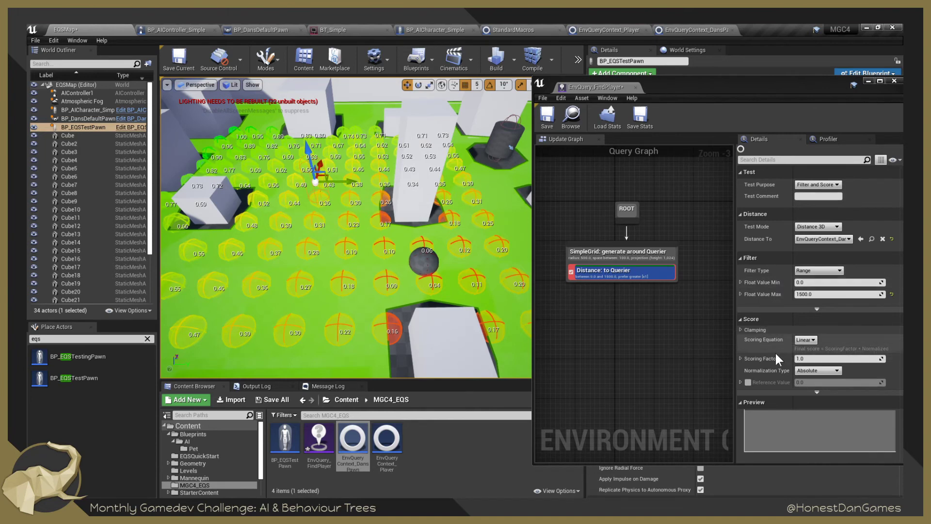
left_click(741, 358)
left_click(741, 358)
left_click(814, 358)
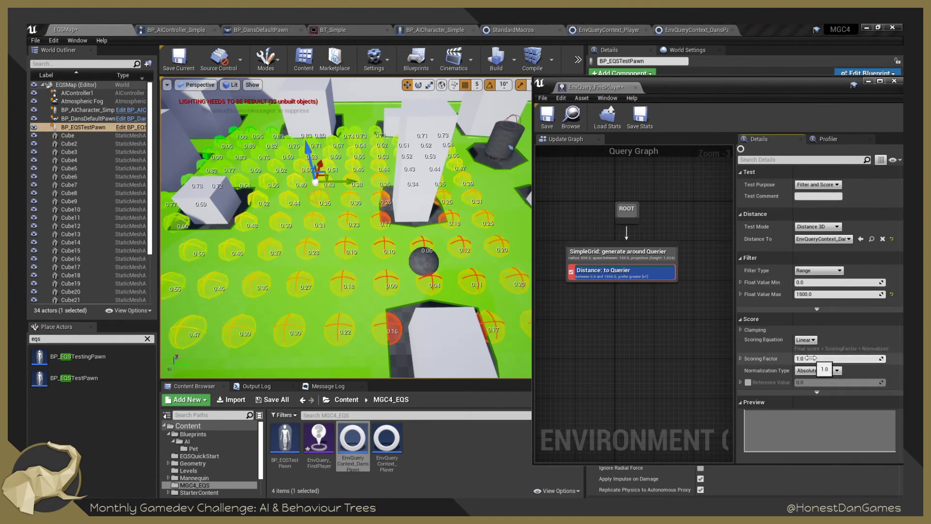
type("-1")
key("Return")
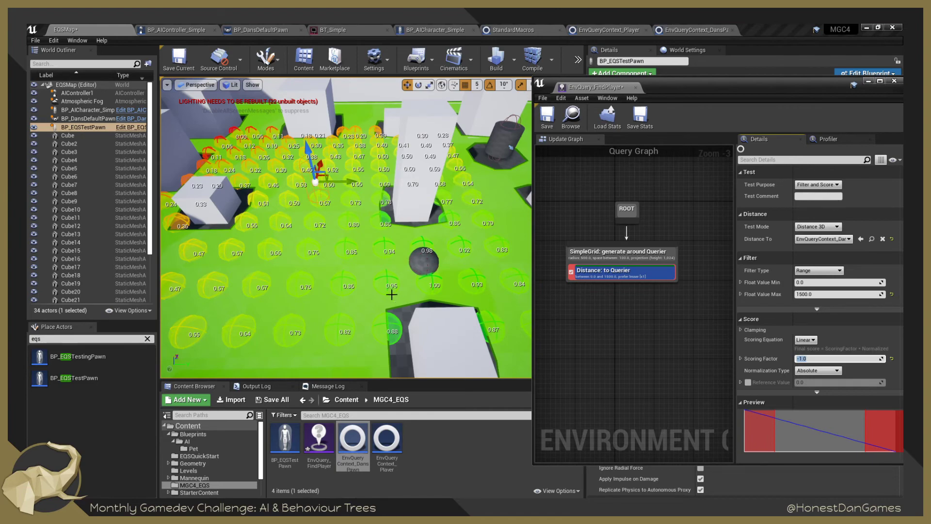
mouse_move(392, 294)
right_mouse_down()
mouse_move(383, 301)
mouse_move(426, 271)
mouse_move(398, 257)
mouse_move(388, 286)
mouse_move(374, 242)
mouse_move(359, 296)
mouse_move(368, 272)
mouse_move(388, 290)
mouse_move(388, 276)
mouse_move(395, 278)
mouse_move(386, 286)
right_mouse_up()
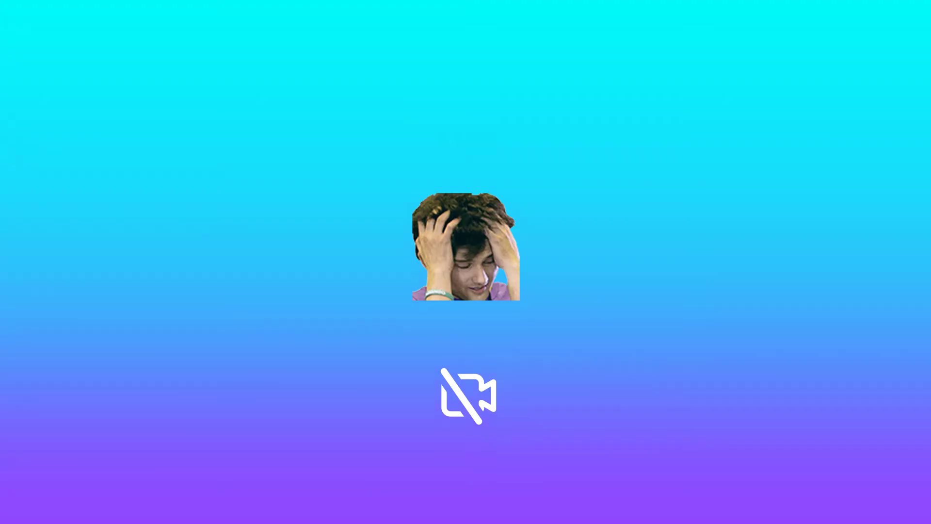
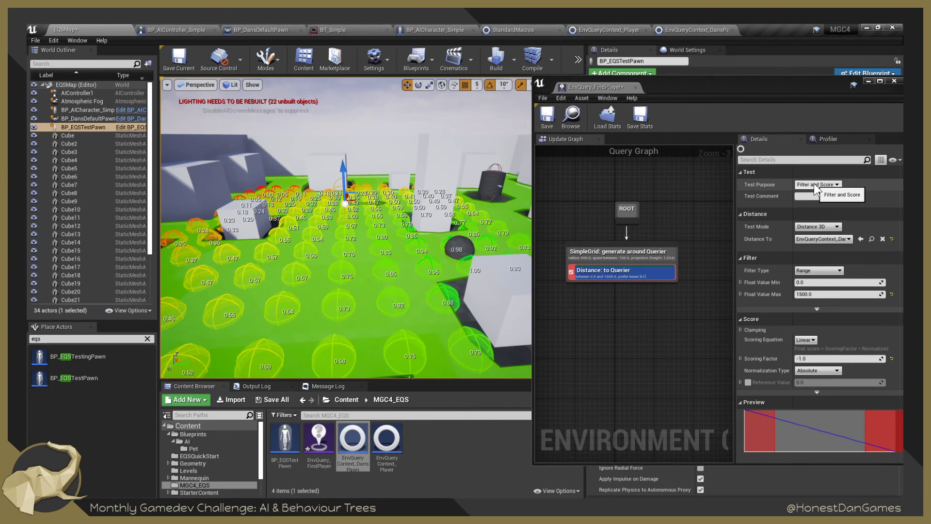
Set the Distance test's Float Value Max to 500 and inspect the filtered points around the pawn.
right_click_drag(378, 233, 349, 238)
key("w")
key("s")
left_click(819, 295)
left_click(820, 295)
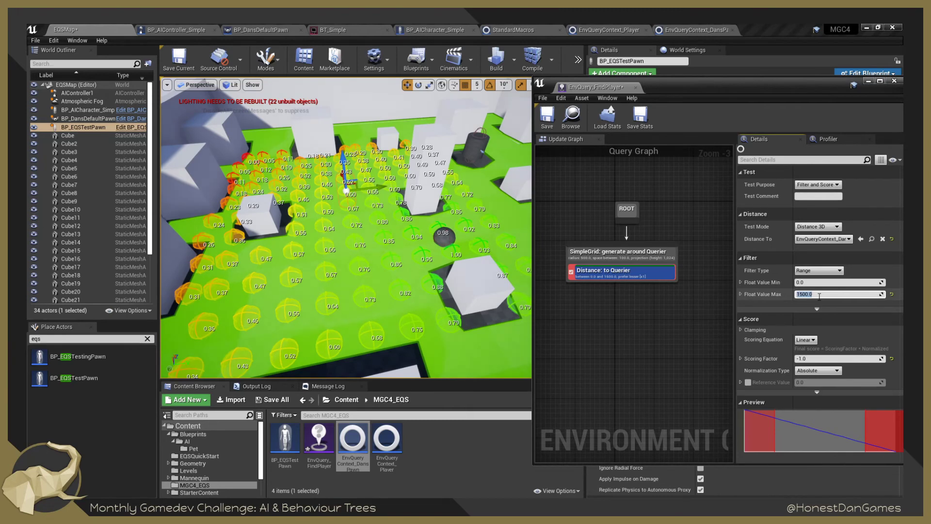
type("100")
key("Return")
right_click_drag(346, 228, 330, 252)
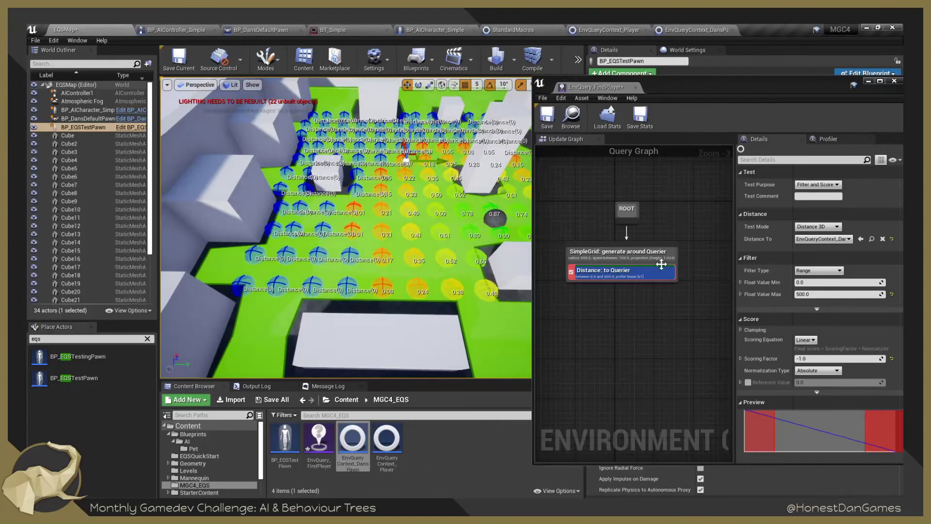
Try the Distance test with its Test Purpose set to Filter Only and inspect the grid points.
left_click(815, 184)
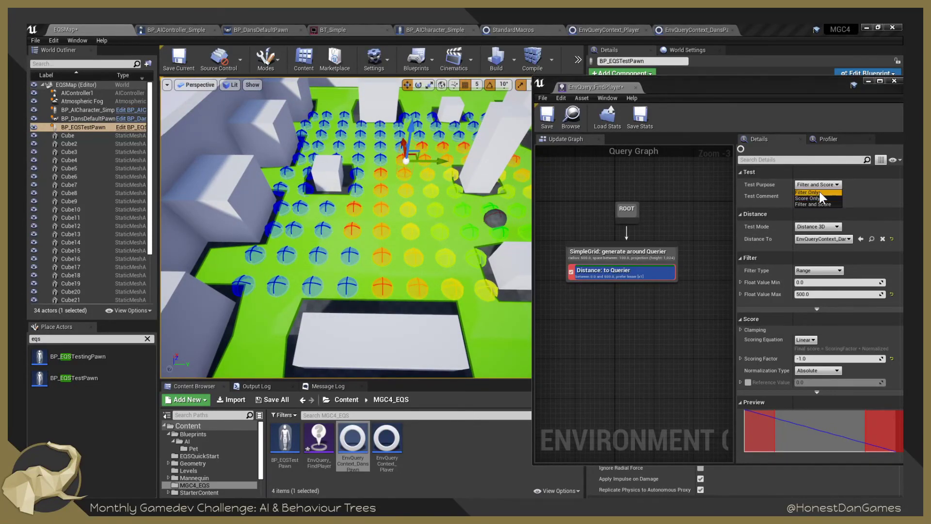
left_click(819, 191)
right_click_drag(495, 306, 473, 291)
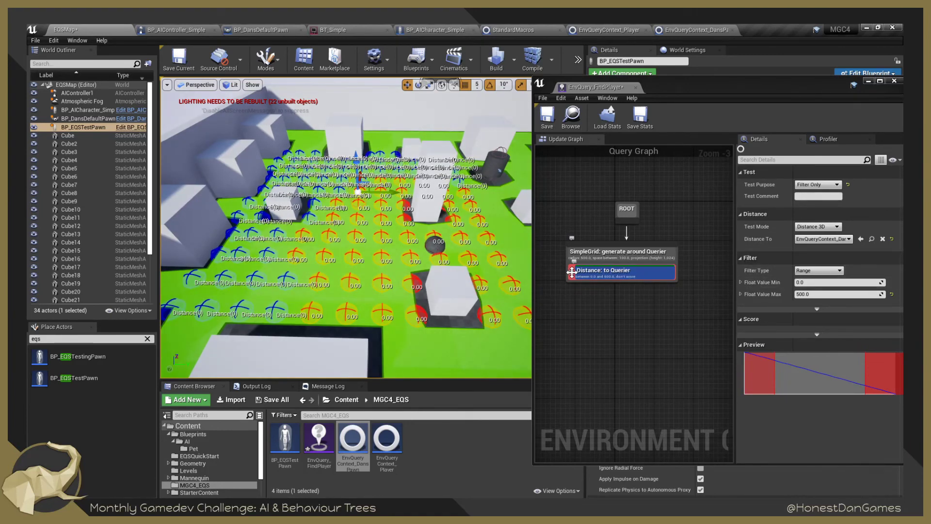
right_click_drag(456, 272, 460, 290)
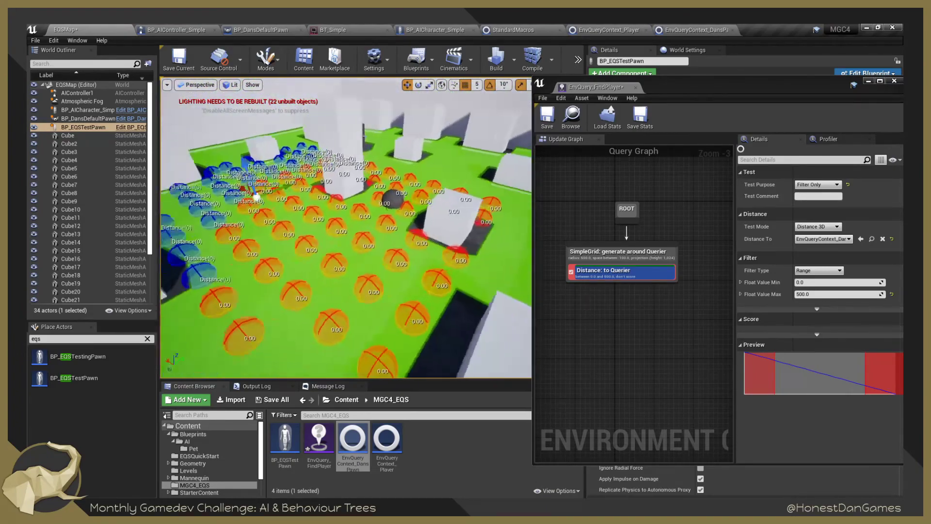
right_click_drag(460, 290, 463, 287)
Switch the Distance test's Test Purpose to Filter and Score, and compare the grid with Score Only.
left_click(818, 184)
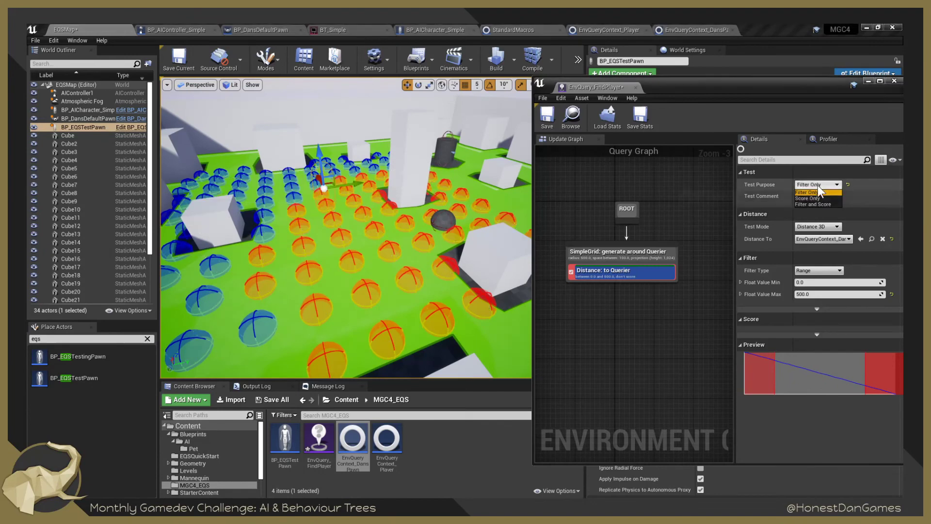
left_click(812, 201)
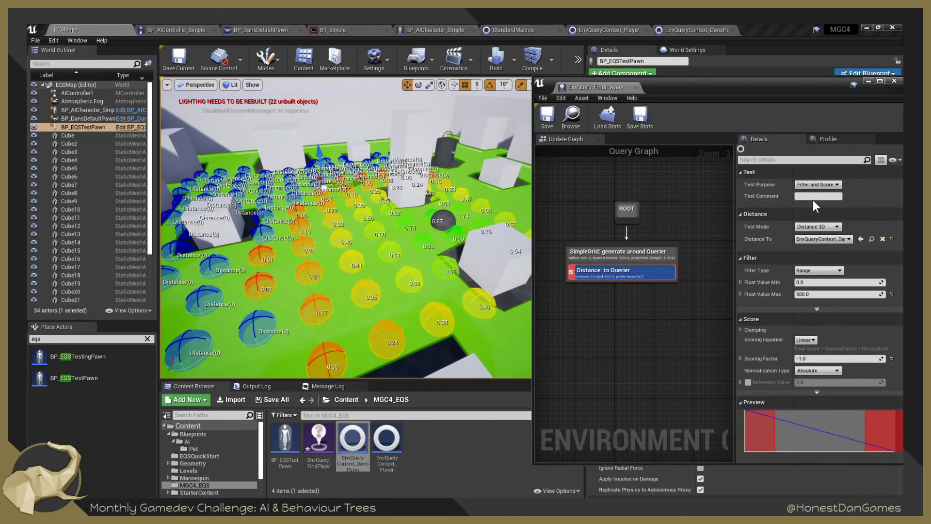
left_click(814, 186)
left_click(811, 198)
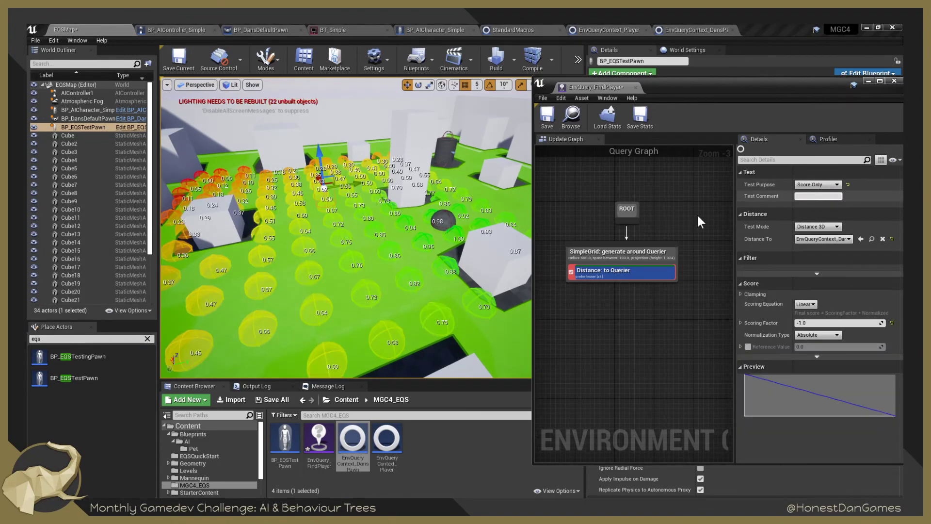
right_click_drag(346, 228, 385, 272)
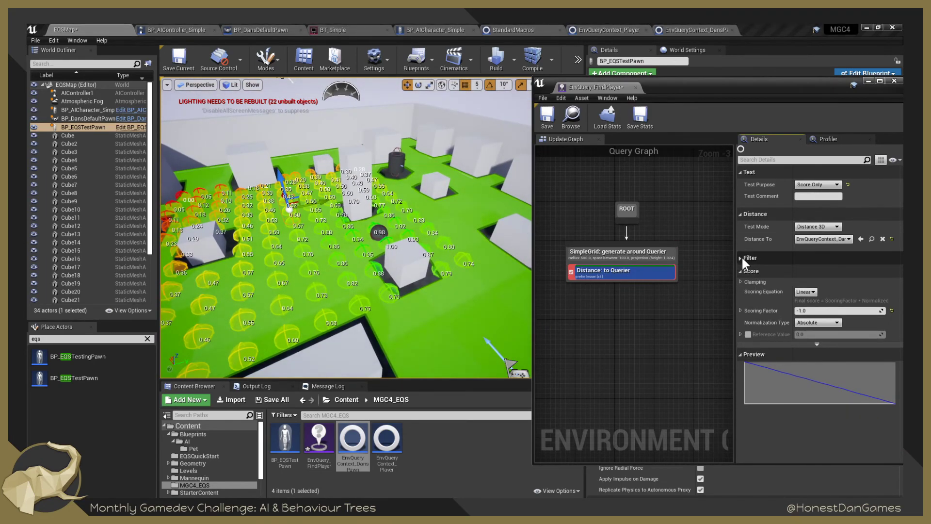
Expand the Distance test's Clamping settings and check the Clamp Min Type options, keeping None.
left_click(740, 294)
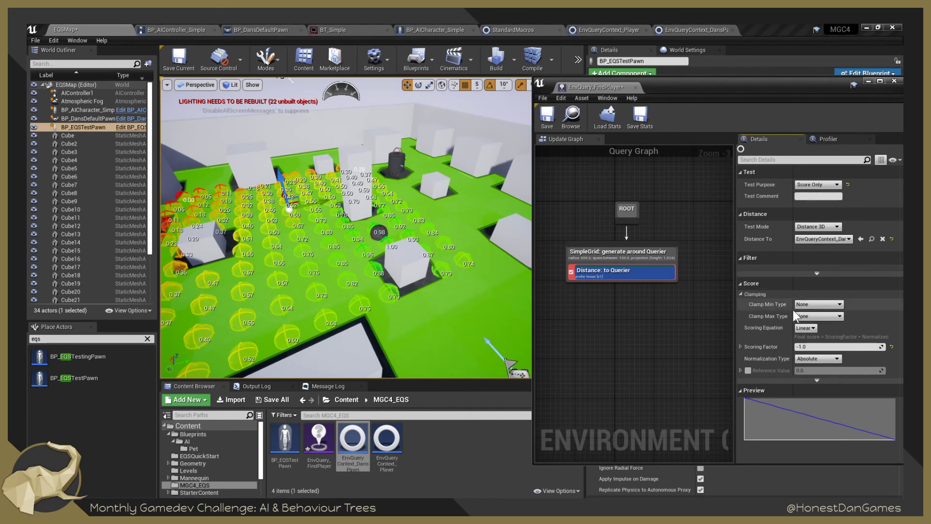
left_click(819, 304)
left_click(822, 312)
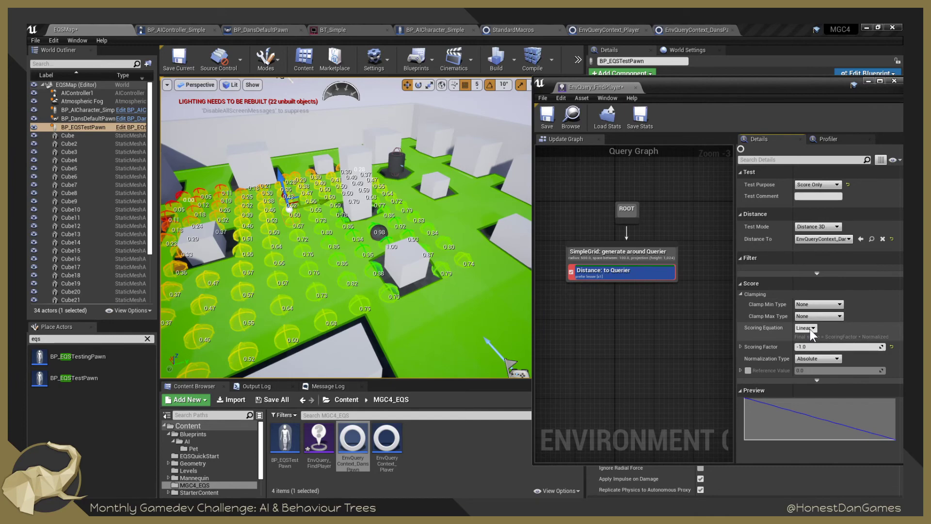
mouse_move(346, 228)
right_mouse_down()
mouse_move(306, 237)
mouse_move(291, 221)
mouse_move(339, 227)
right_mouse_up()
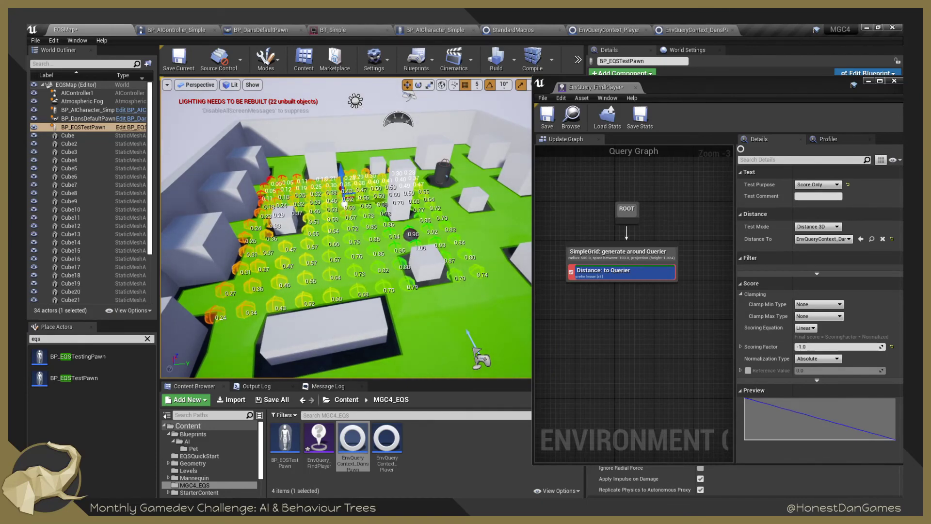
left_click_drag(930, 146, 560, 112)
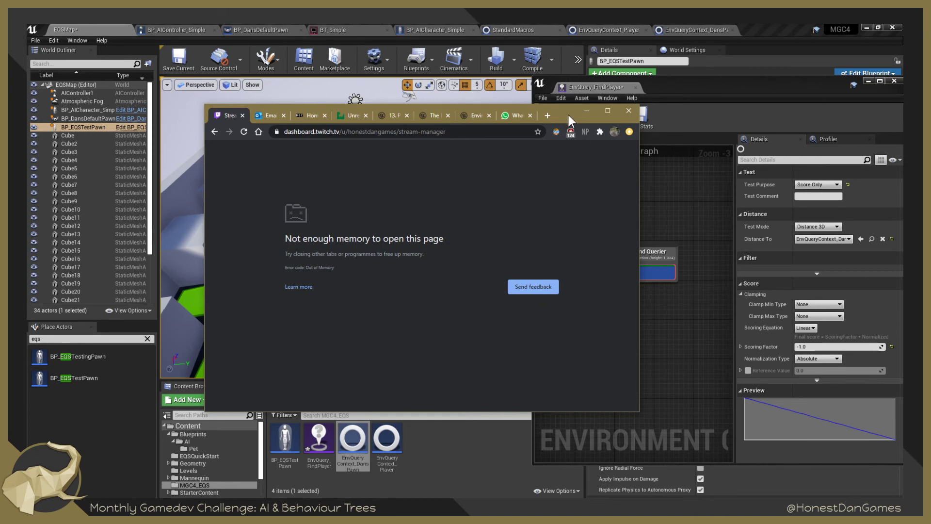
left_click_drag(569, 115, 930, 133)
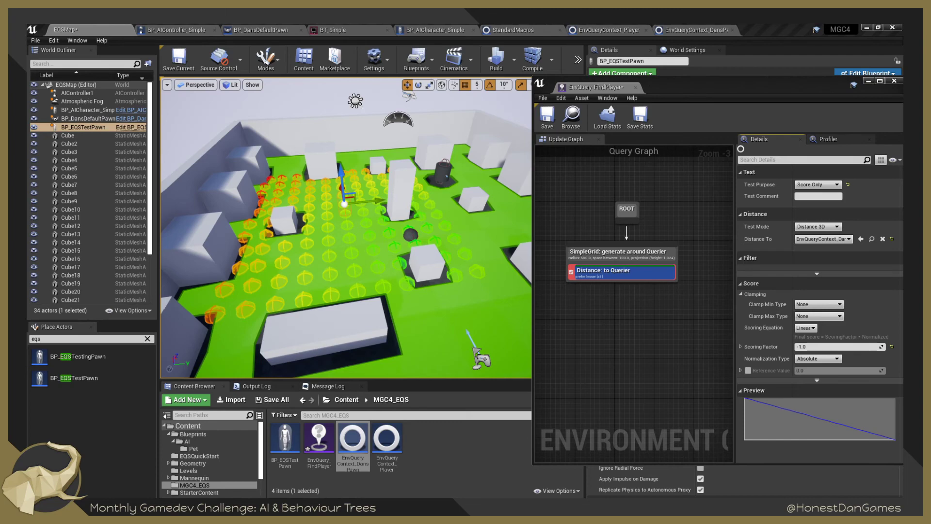
Reselect BP_EQSTestPawn in the level and view its query grid up close.
right_click(362, 264)
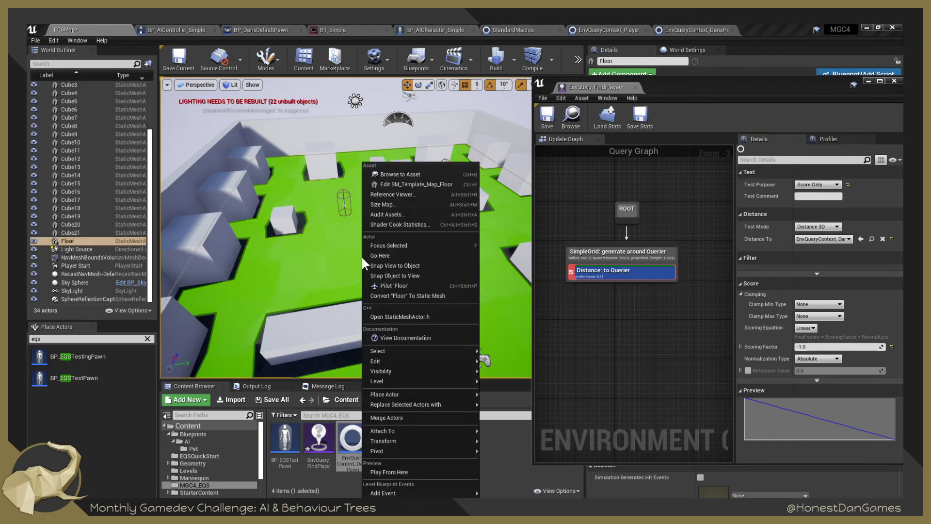
left_click(345, 206)
right_click_drag(378, 250, 384, 272)
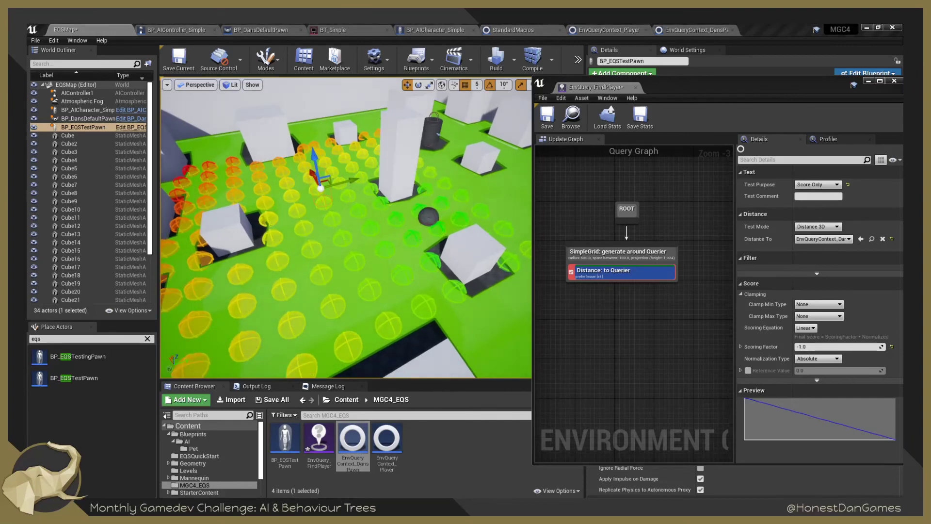
Switch to the browser and read the EQS Quick Start steps on adding and configuring the Trace and Distance tests.
key("alt+Tab")
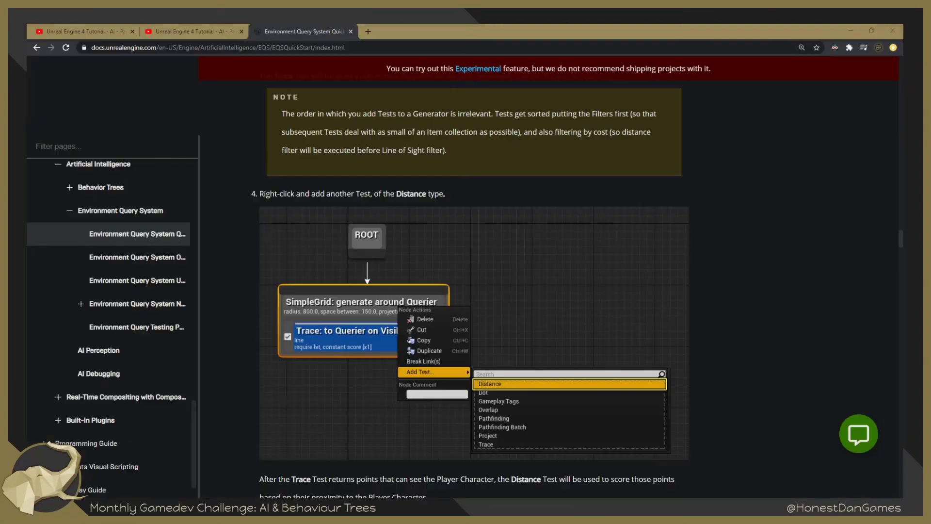
scroll(490, 315, "down", 3)
scroll(440, 264, "up", 10)
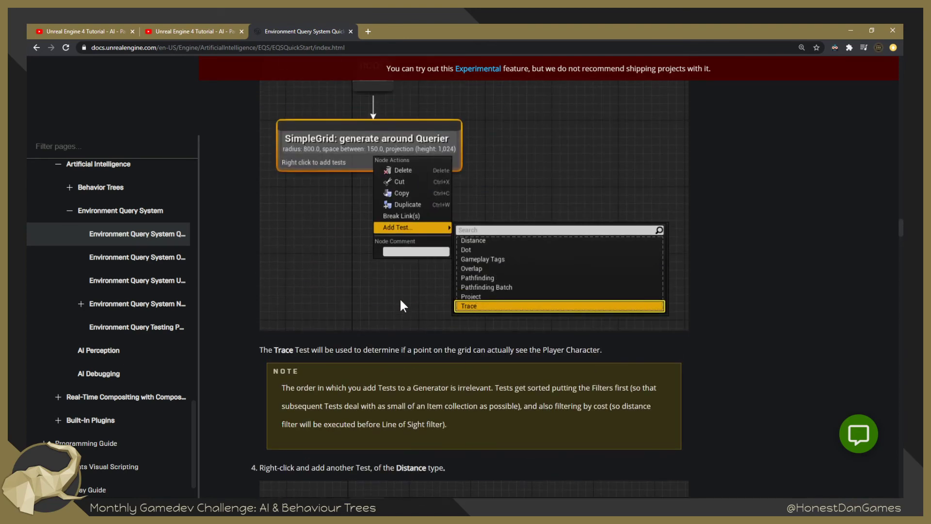
scroll(400, 297, "down", 7)
scroll(397, 301, "down", 5)
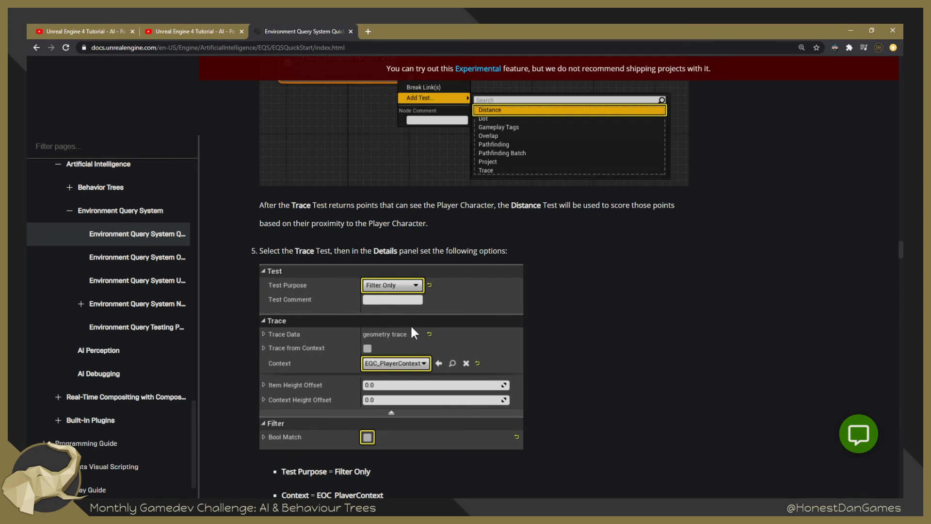
scroll(393, 334, "down", 1)
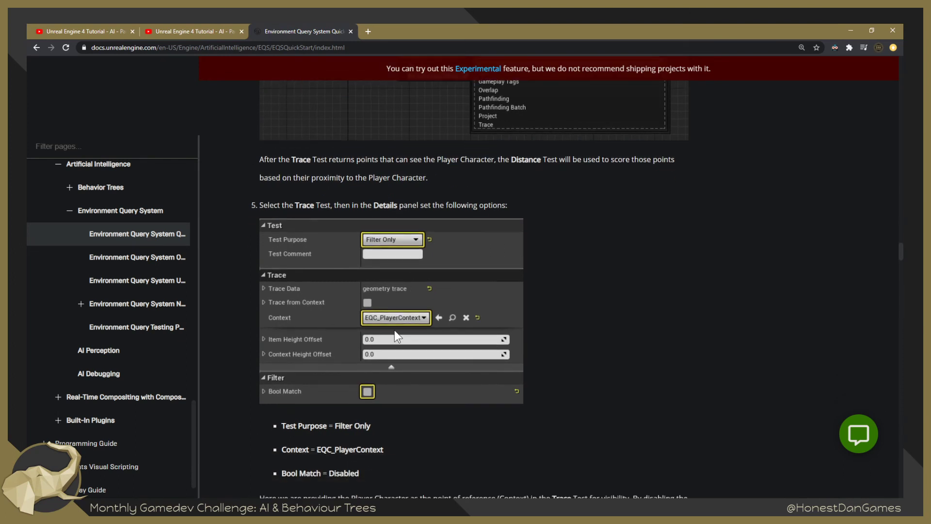
scroll(394, 329, "down", 1)
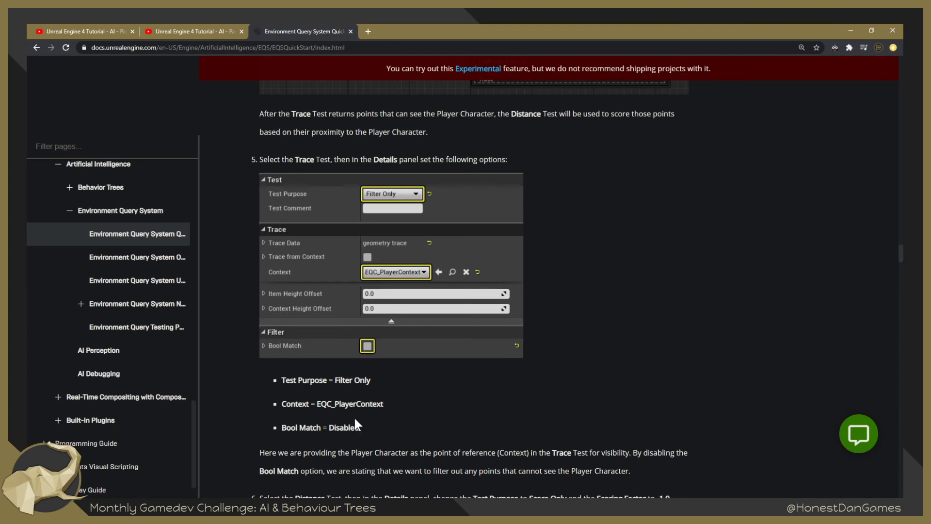
scroll(309, 424, "down", 1)
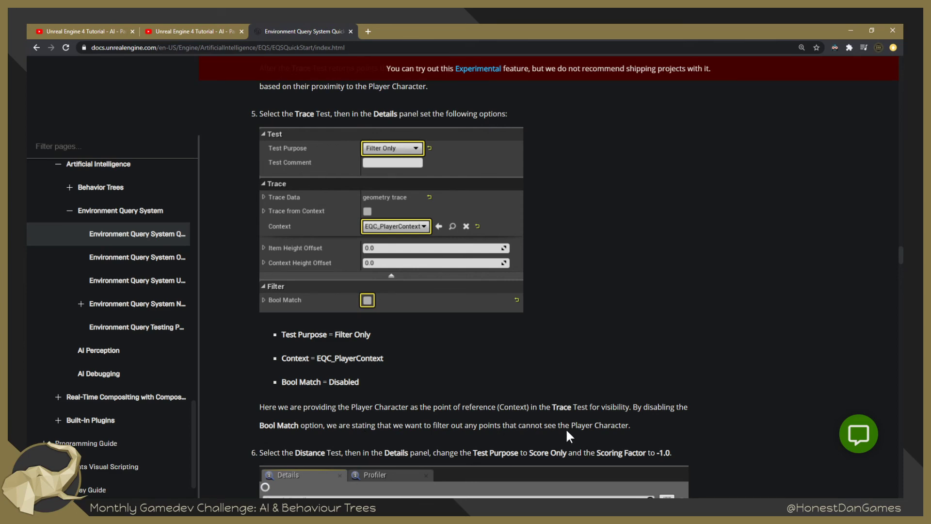
scroll(444, 347, "down", 4)
Return to the Unreal Editor and set the Distance test's Test Purpose to Filter Only, with Range as the Filter Type.
key("alt+Tab")
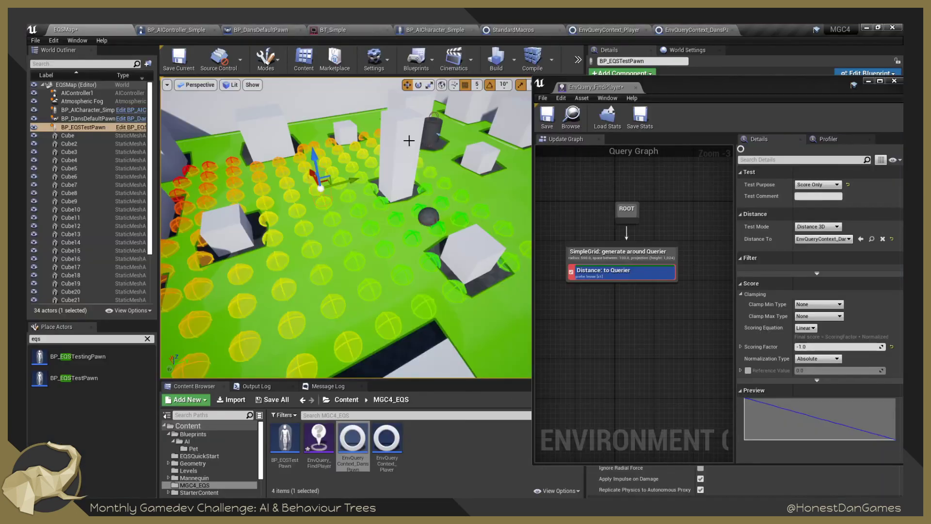
left_click(821, 182)
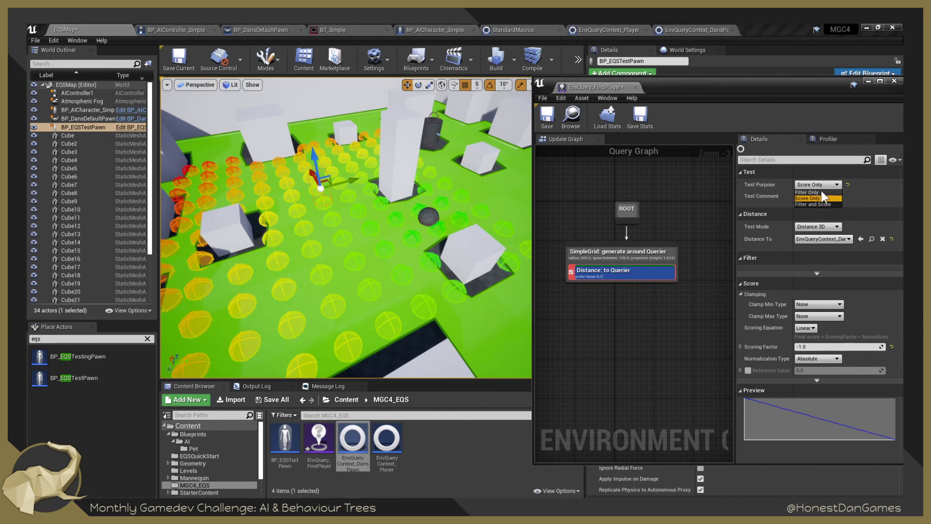
left_click(814, 192)
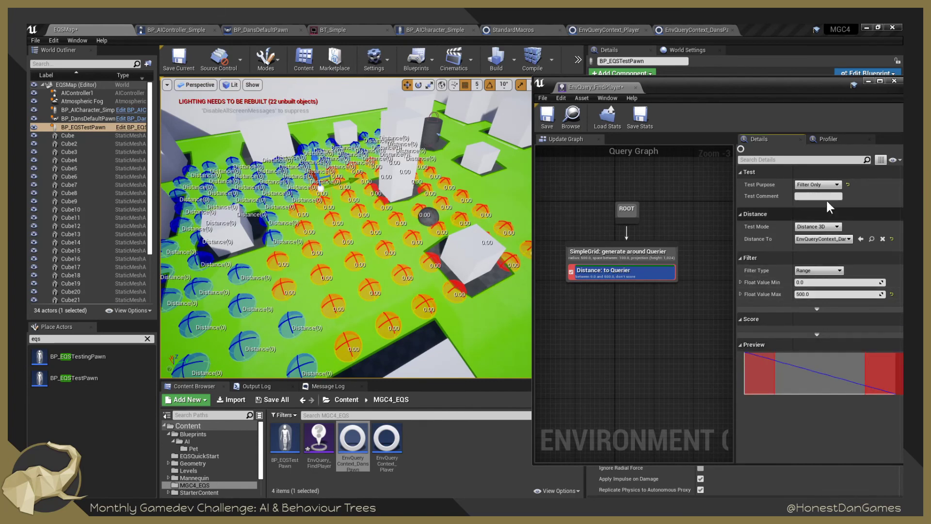
left_click(819, 186)
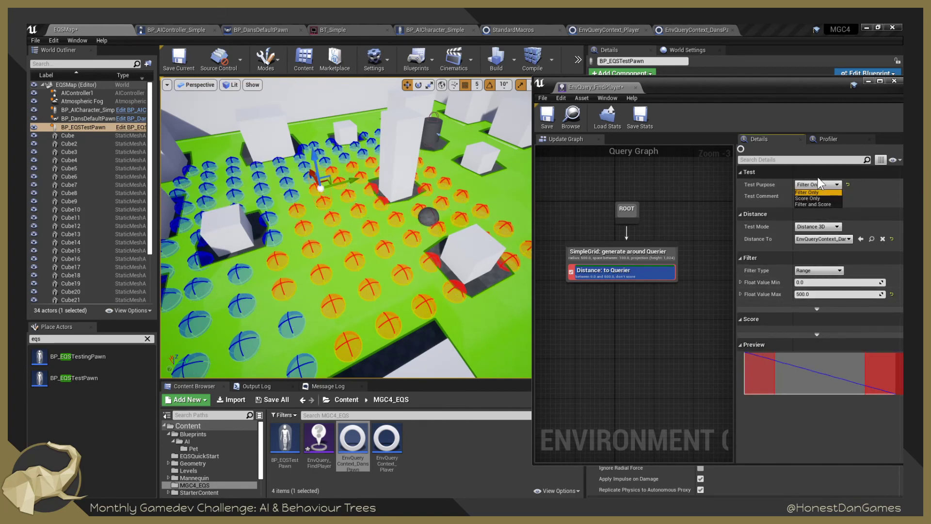
left_click(807, 193)
left_click(827, 271)
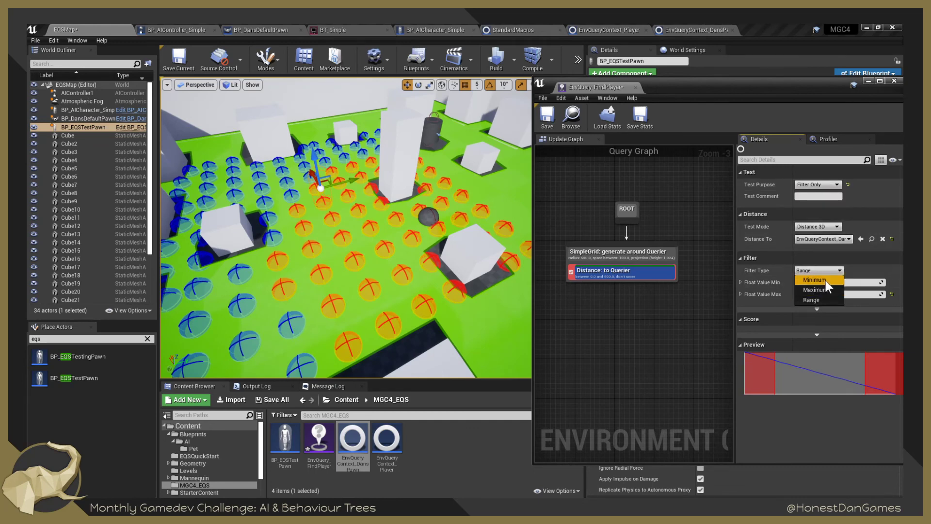
left_click(824, 300)
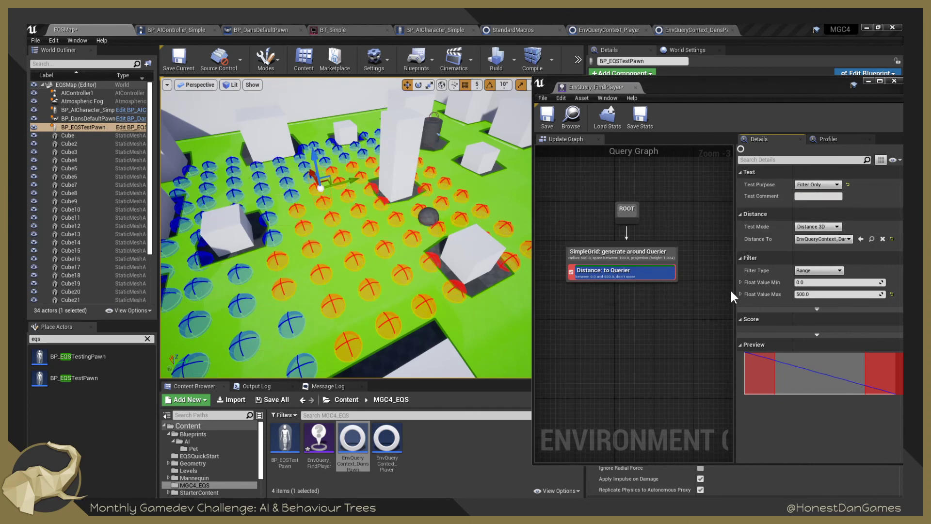
Switch back to the EQS Quick Start page and check the recommended Distance and Trace test settings.
key("alt+Tab")
scroll(390, 343, "down", 3)
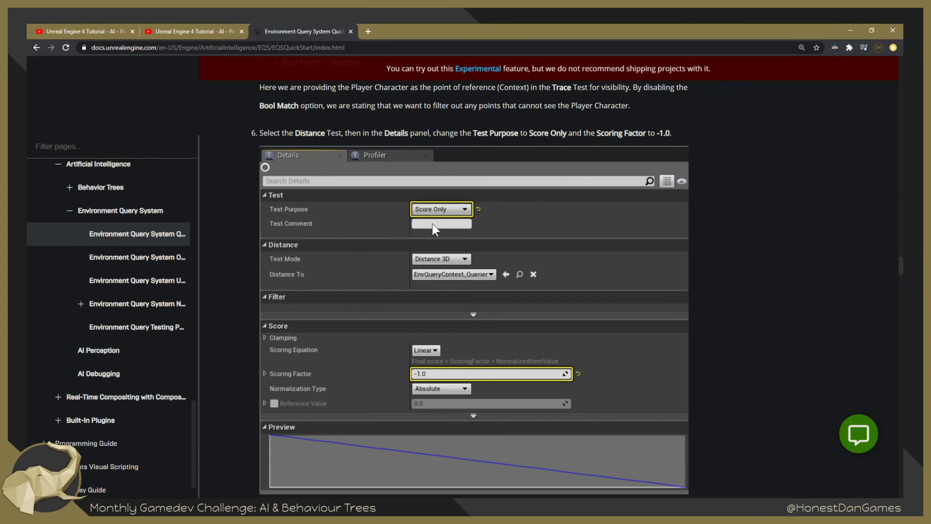
scroll(431, 264, "up", 9)
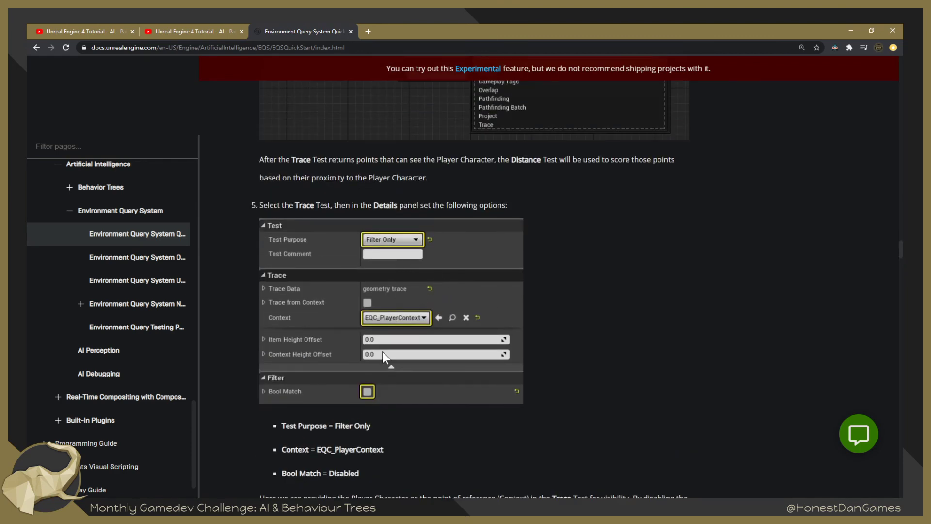
Compare the guide's recommended Trace test settings with the Distance test in the Unreal Editor, switching between browser and editor.
key("alt+Tab")
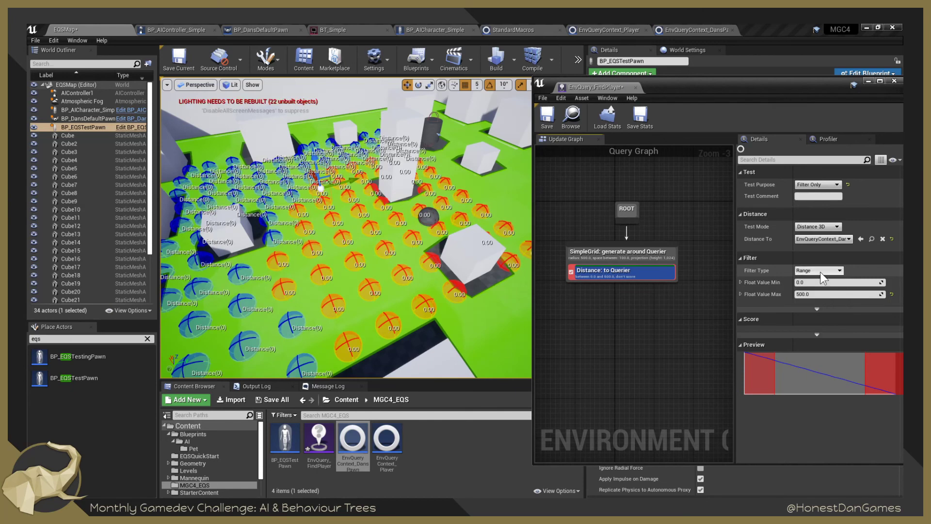
key("alt+Tab")
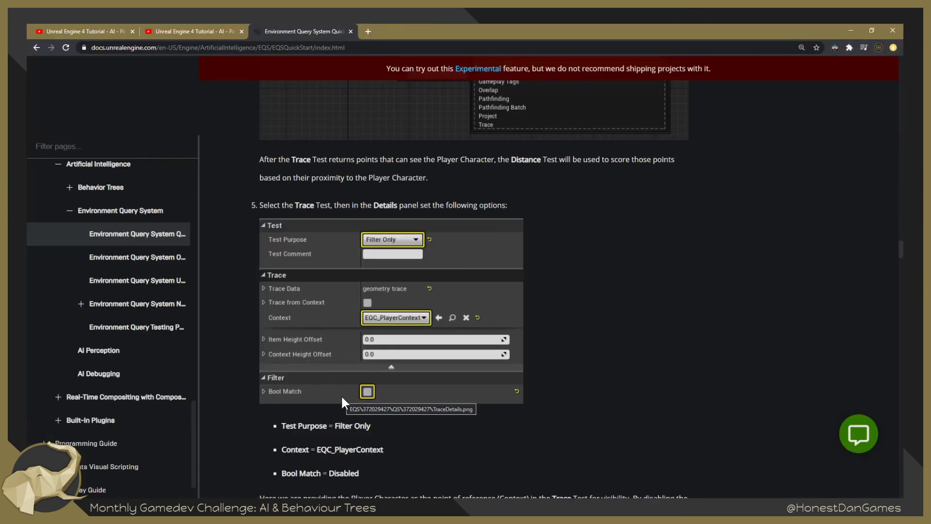
key("alt+Tab")
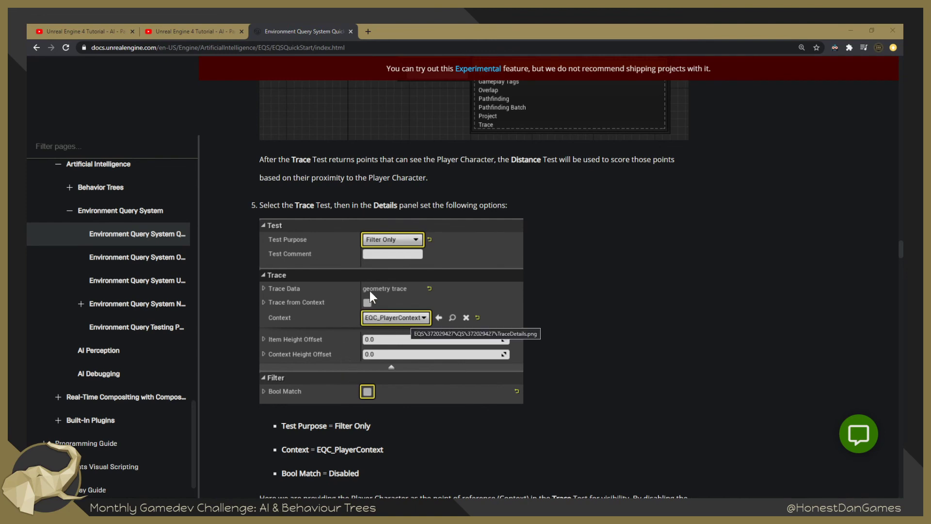
key("alt+Tab")
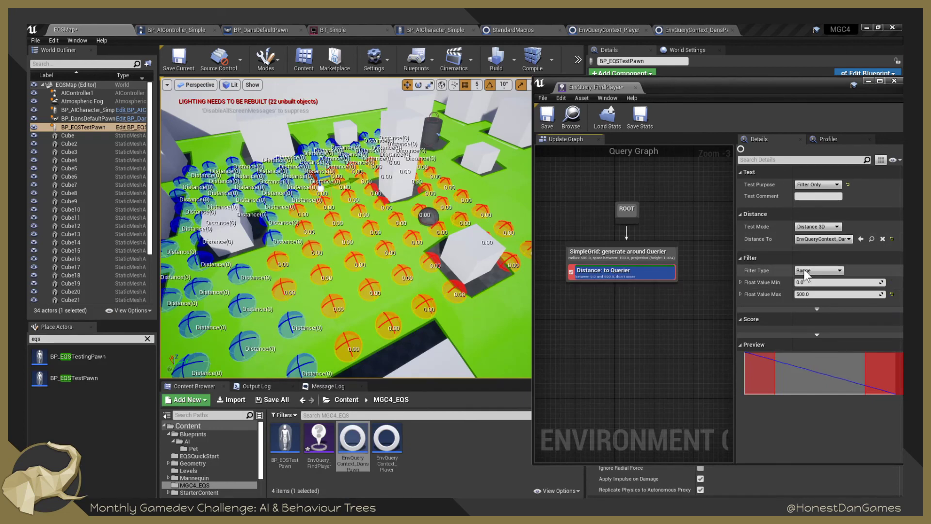
Examine the Distance test's Filter Type and Test Mode choices, the float value data bindings, and the advanced Filter and Score options.
left_click(818, 271)
left_click(815, 299)
left_click(820, 227)
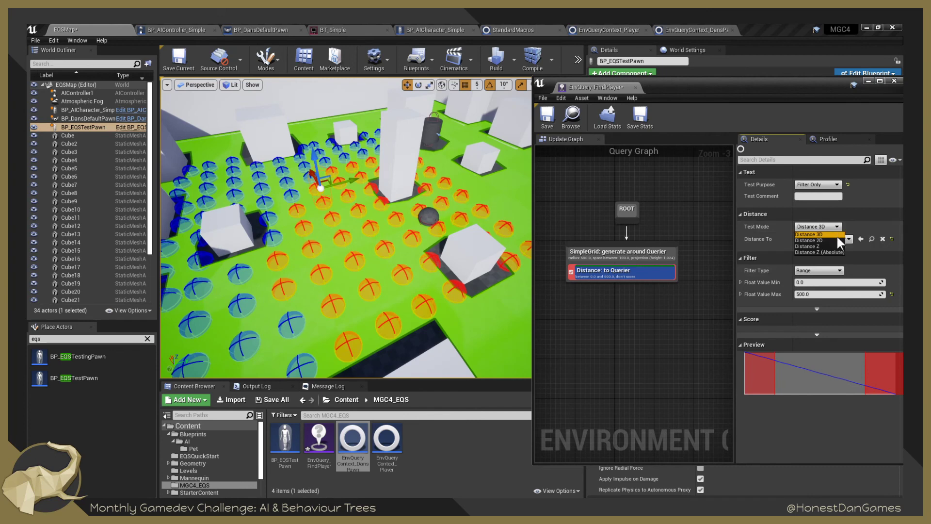
left_click(850, 225)
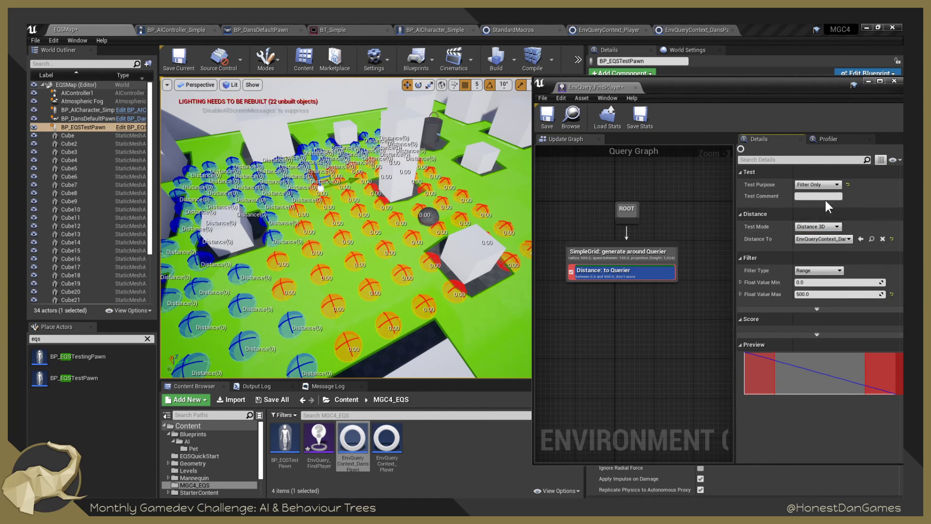
left_click(740, 282)
left_click(741, 304)
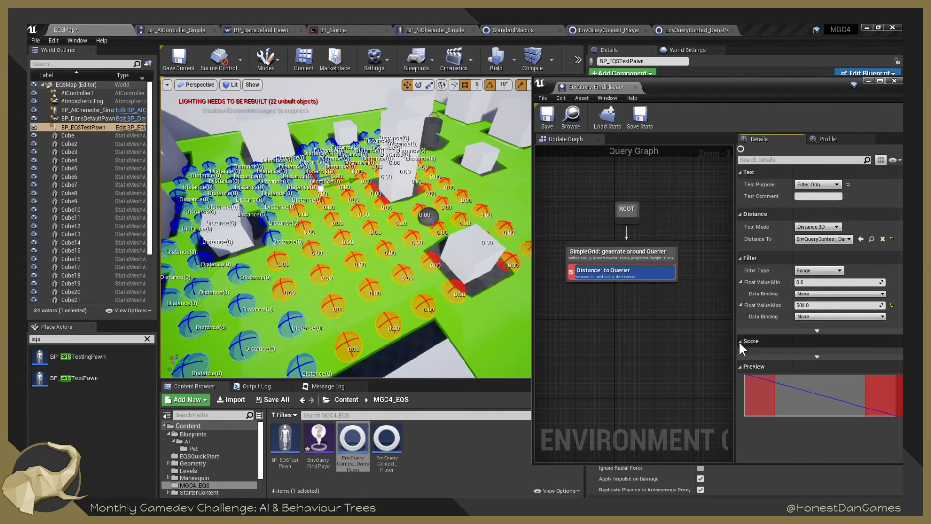
left_click(739, 366)
left_click(740, 366)
left_click(816, 332)
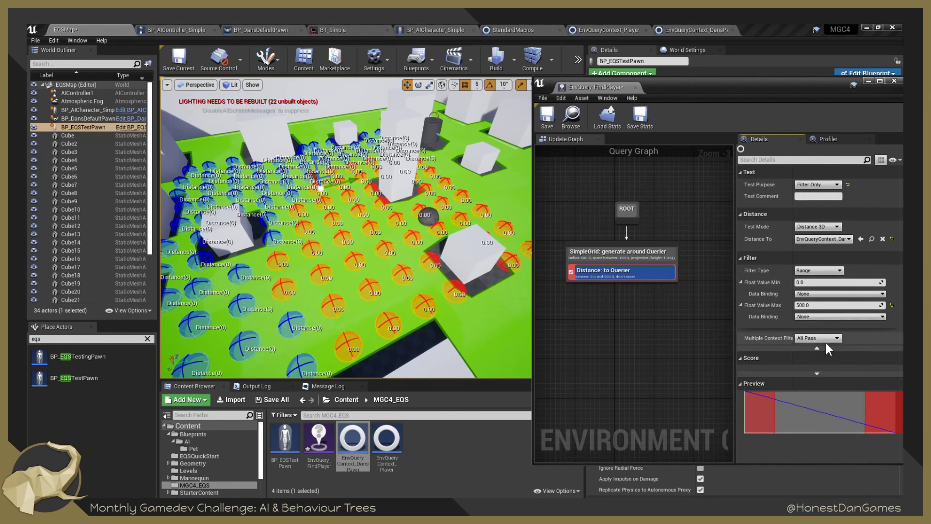
left_click(818, 371)
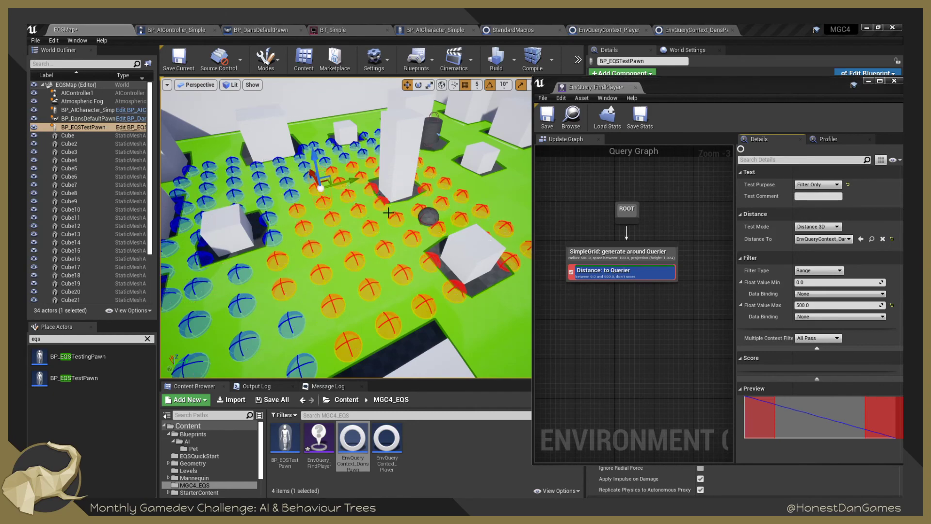
Switch to the browser and read the EQS Quick Start sections on Distance test scoring, Blackboard keys and Behavior Tree setup.
key("alt+Tab")
scroll(410, 304, "down", 7)
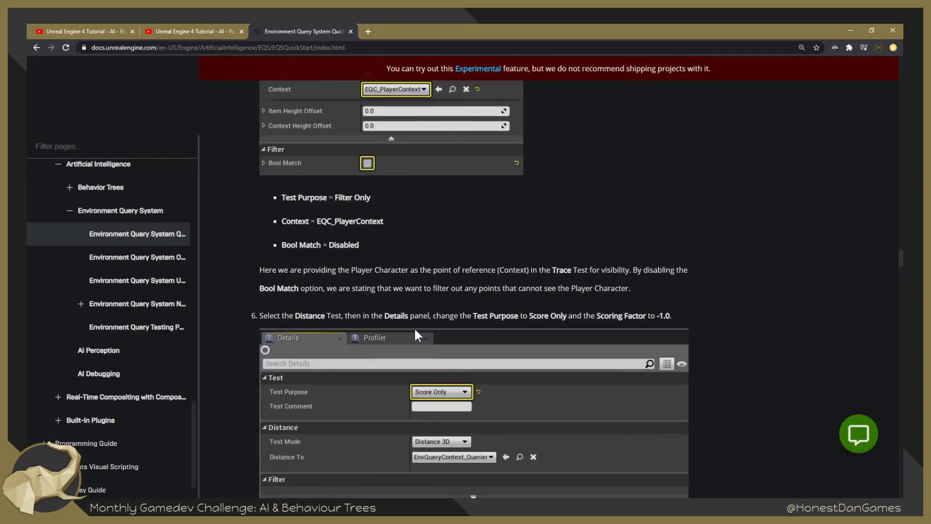
scroll(408, 319, "down", 4)
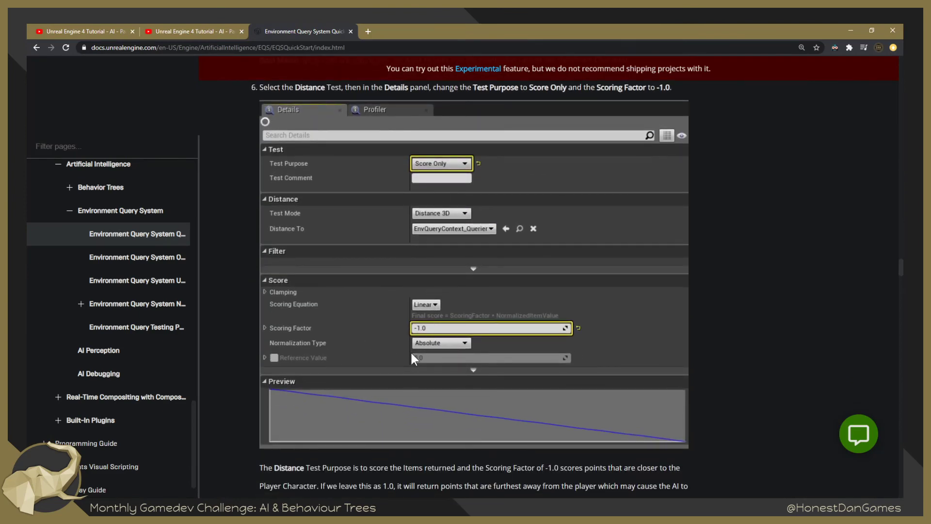
scroll(410, 350, "down", 6)
scroll(318, 318, "up", 5)
scroll(318, 316, "down", 4)
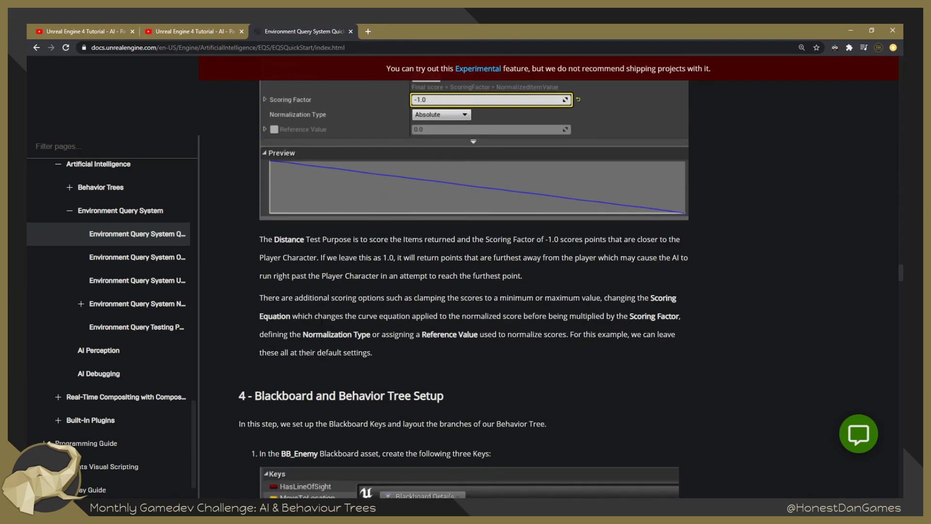
scroll(322, 322, "down", 5)
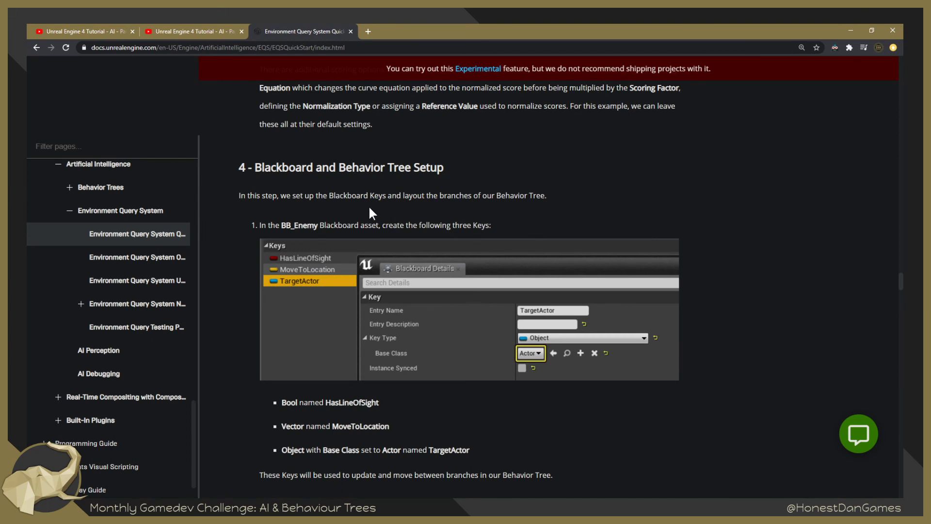
scroll(401, 262, "down", 5)
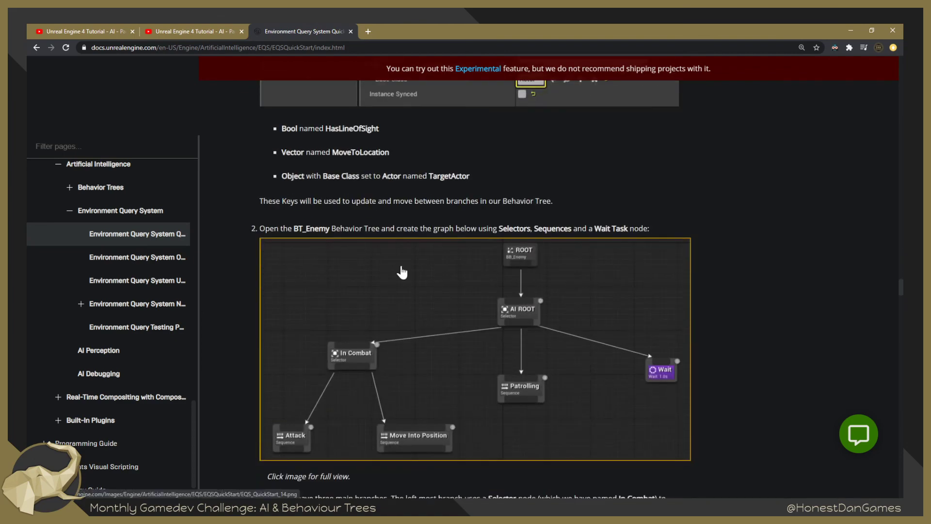
scroll(402, 271, "down", 10)
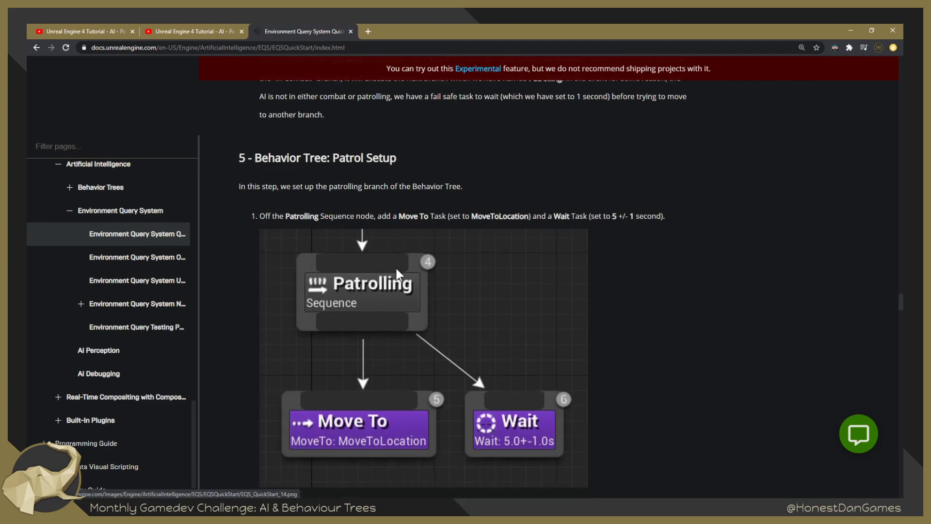
scroll(406, 270, "up", 6)
scroll(406, 270, "up", 4)
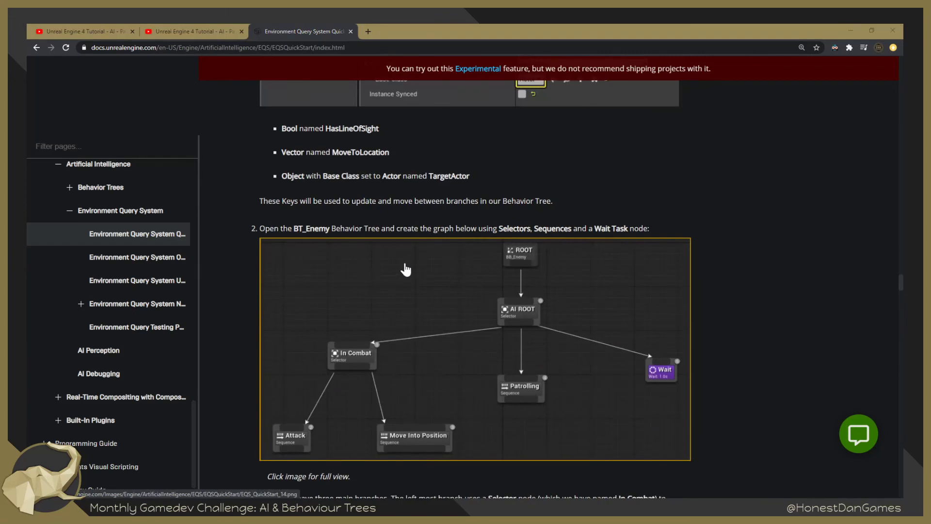
Return to the Unreal Editor and set the Distance test's Test Purpose to Score Only.
key("alt+Tab")
right_click_drag(406, 270, 404, 279)
right_click(624, 258)
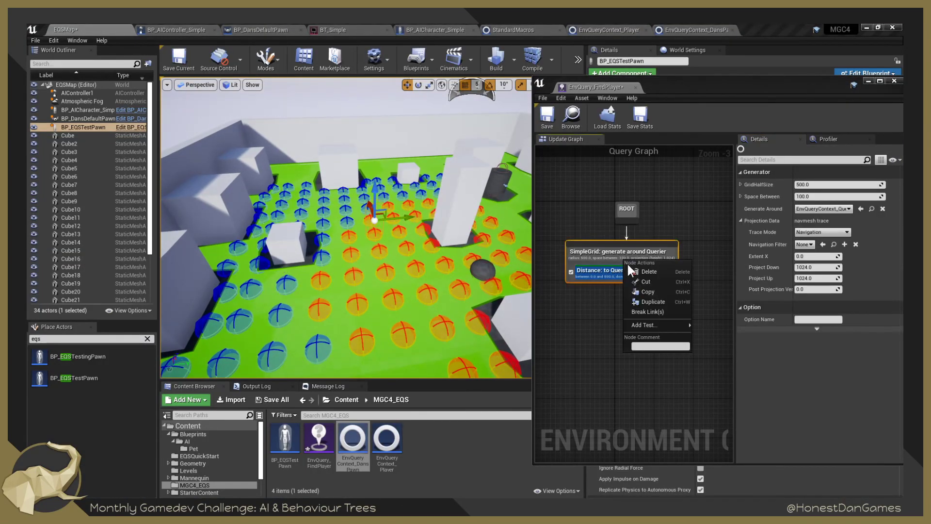
mouse_move(653, 324)
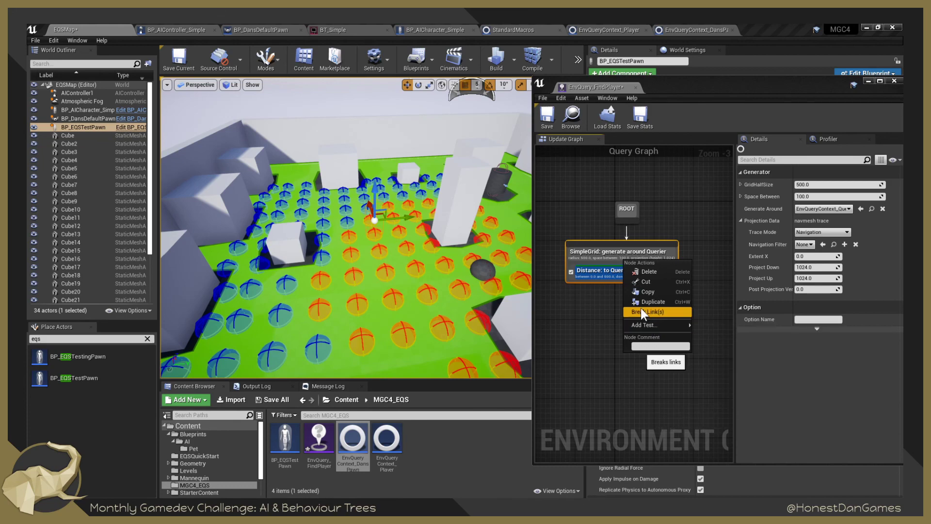
right_click_drag(341, 218, 364, 233)
left_click(642, 270)
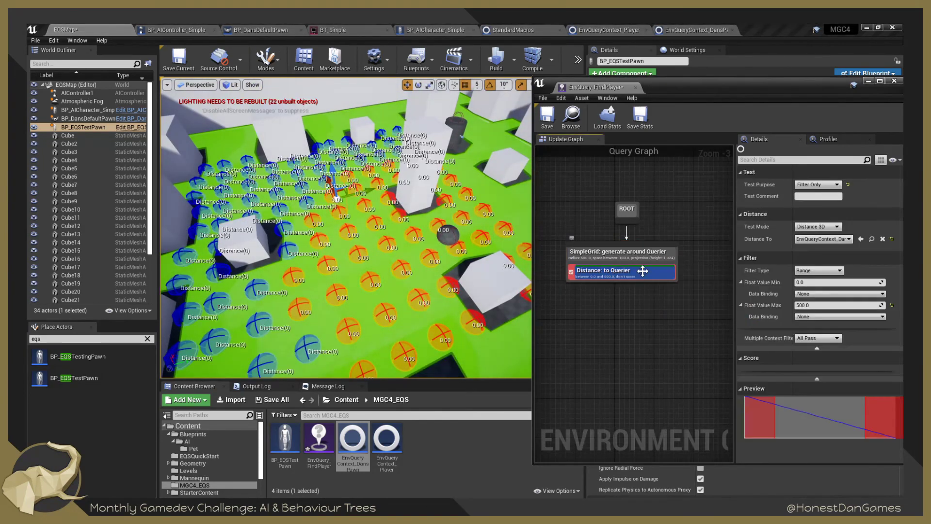
left_click(817, 184)
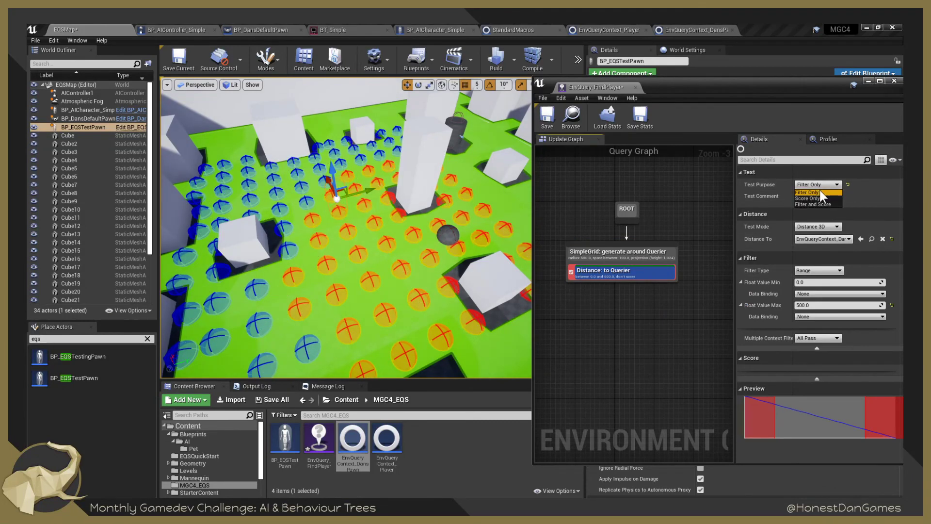
left_click(810, 198)
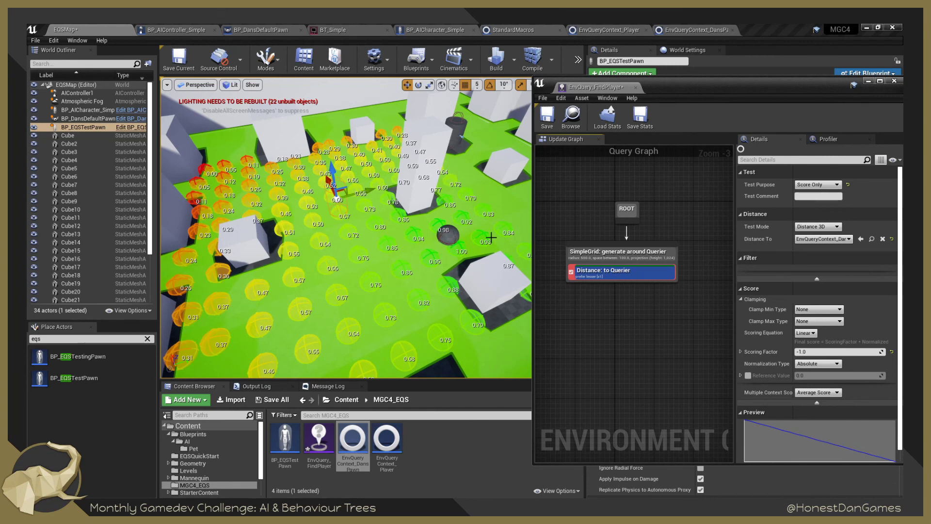
Try a Scoring Factor of -2 on the Distance test and set it back to -1.
left_click(811, 351)
type("-2")
key("Return")
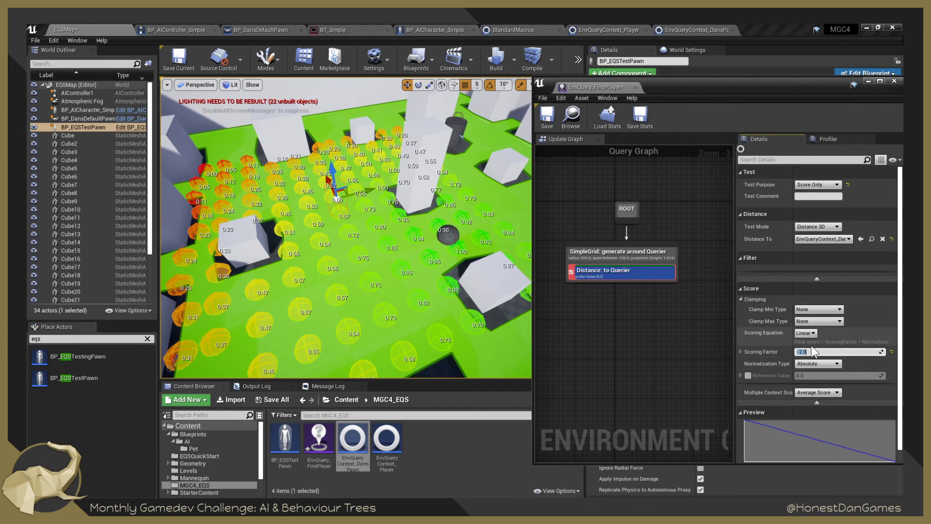
type("-1")
key("Return")
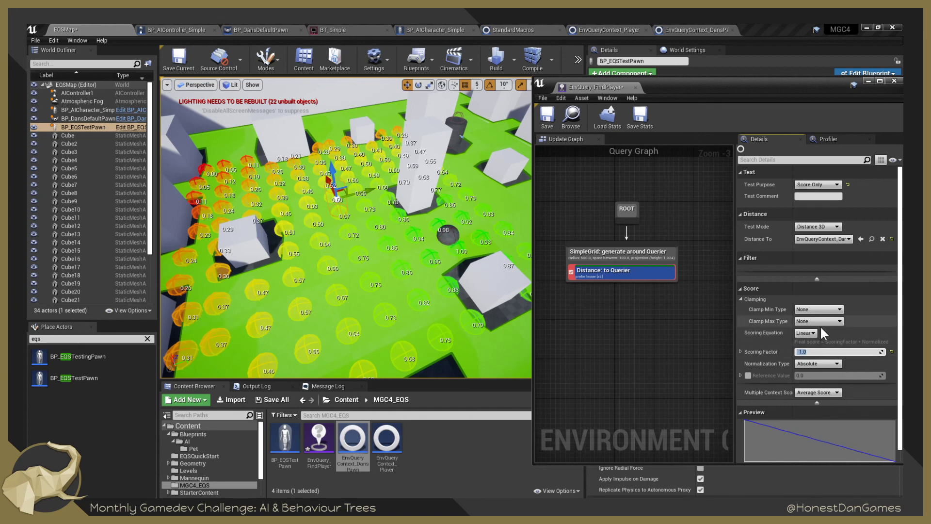
Try the Constant Scoring Equation on the Distance test and switch it back to Linear.
left_click(810, 333)
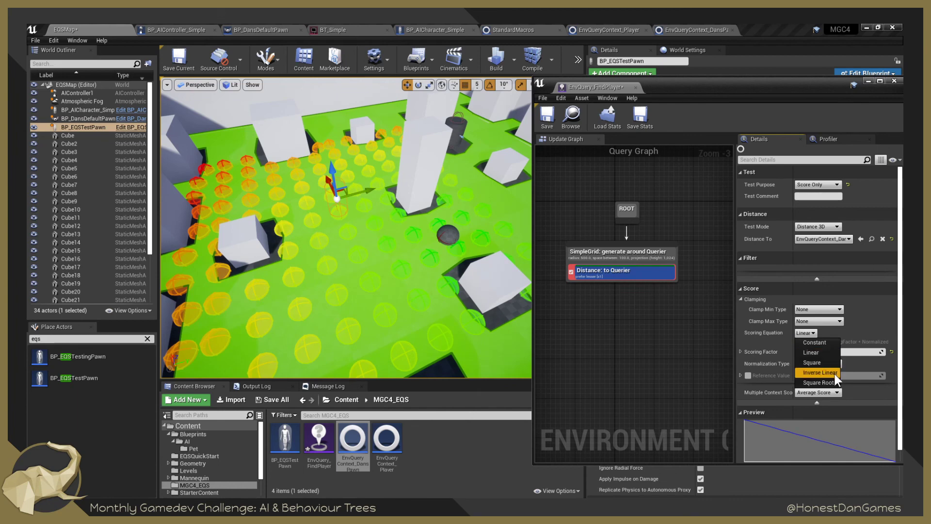
left_click(825, 342)
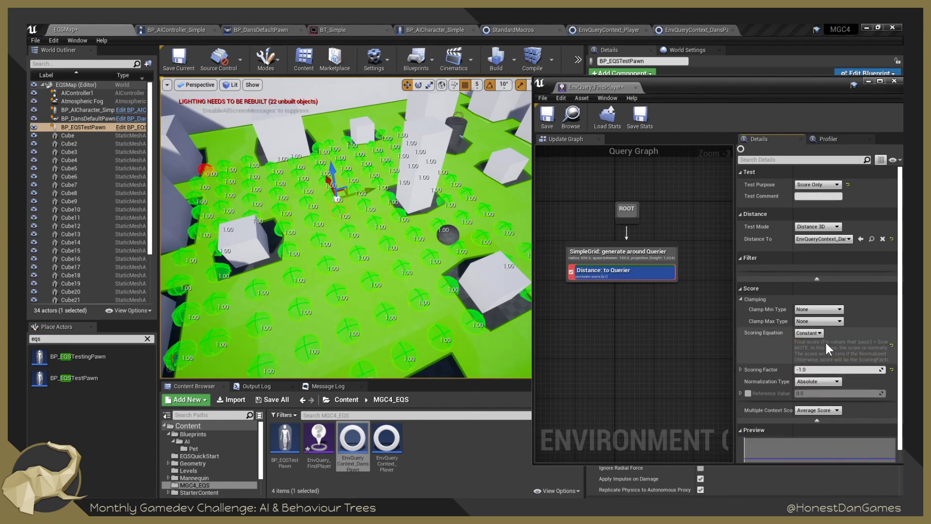
left_click(819, 334)
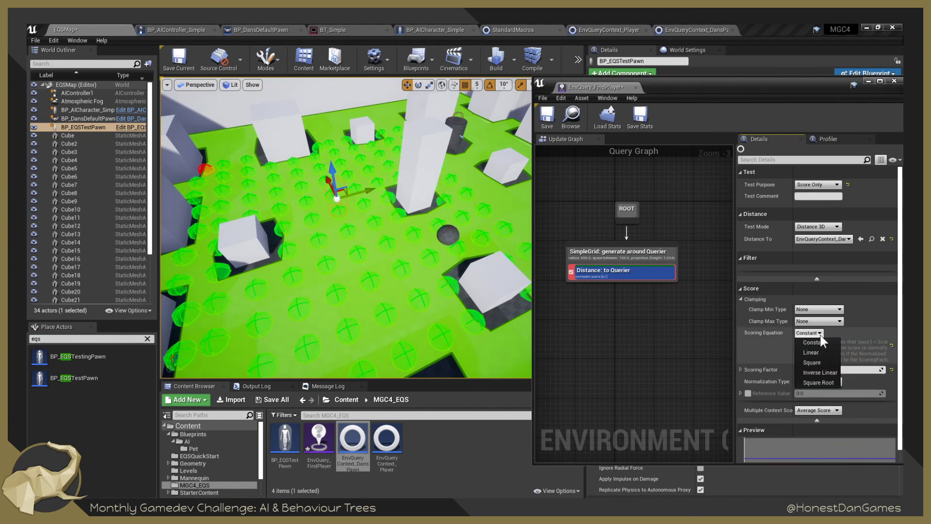
left_click(821, 348)
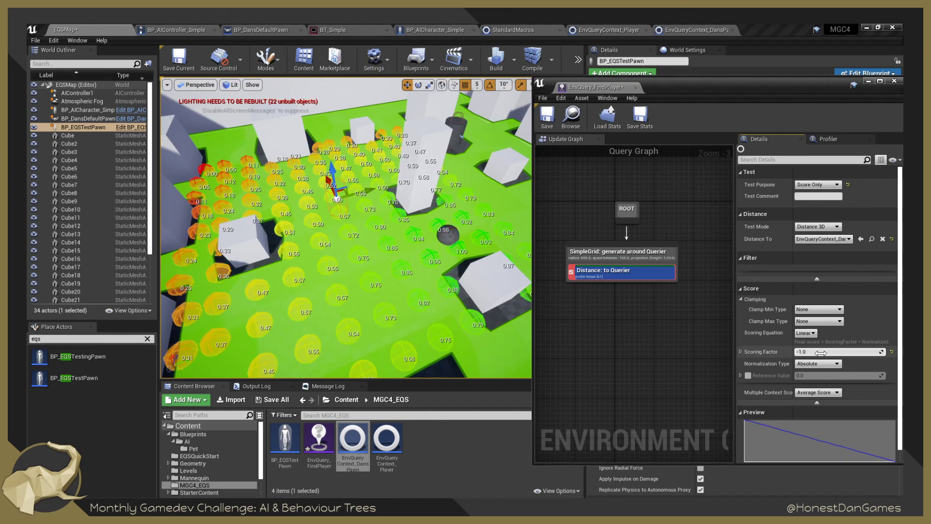
Set the Distance test's Scoring Equation to Square and view the scored query grid in the level.
left_click(815, 333)
left_click(819, 362)
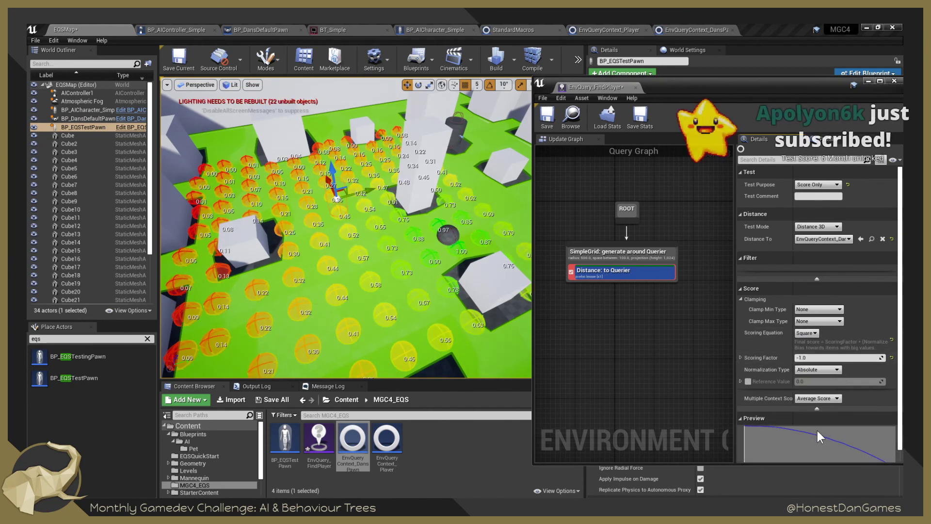
scroll(428, 320, "down", 3)
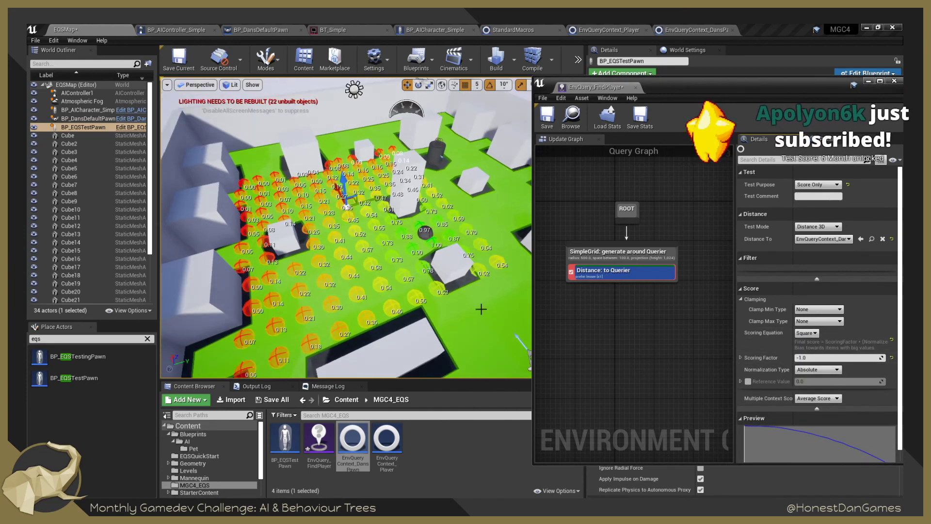